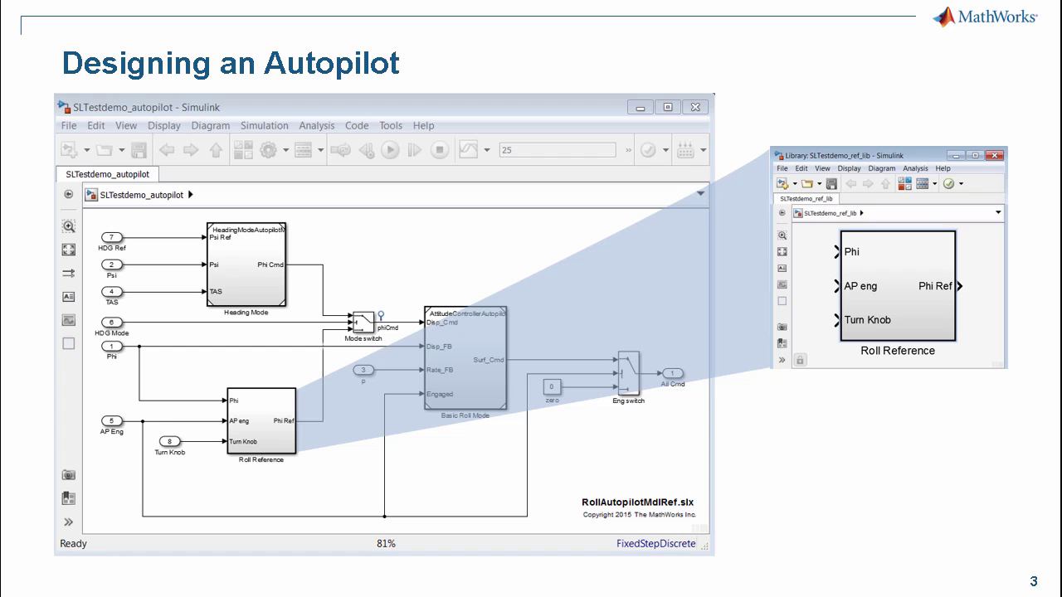
Step: Switch to the RollAutopilotMdlRefWebinar model in Simulink and view the library block linked to the Roll Reference subsystem
{"action": "left_click", "coordinate": [431, 577]}
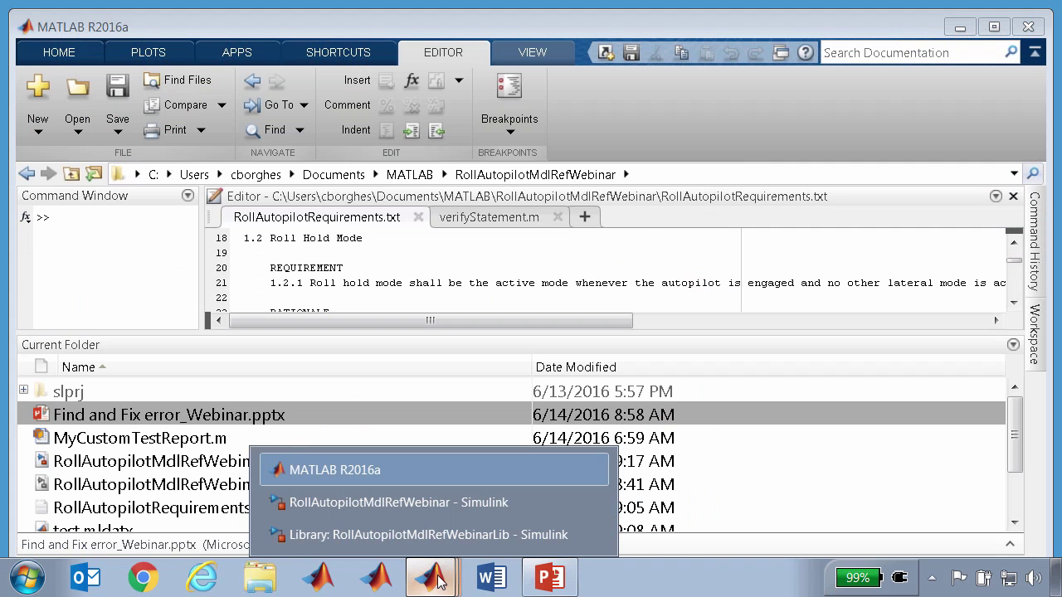
{"action": "left_click", "coordinate": [407, 503]}
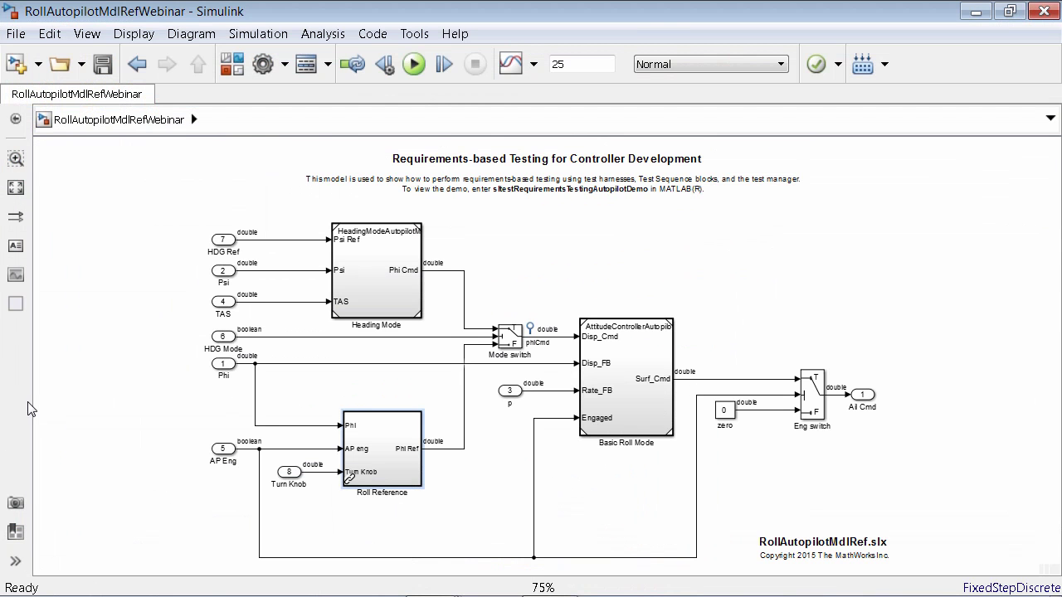
{"action": "left_click", "coordinate": [389, 440]}
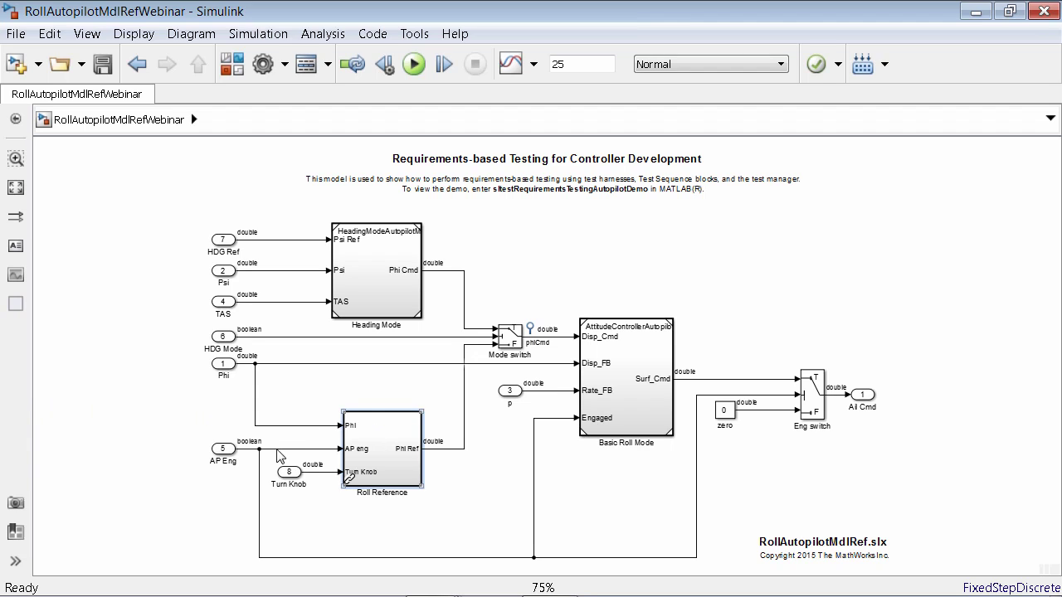
{"action": "right_click", "coordinate": [383, 454]}
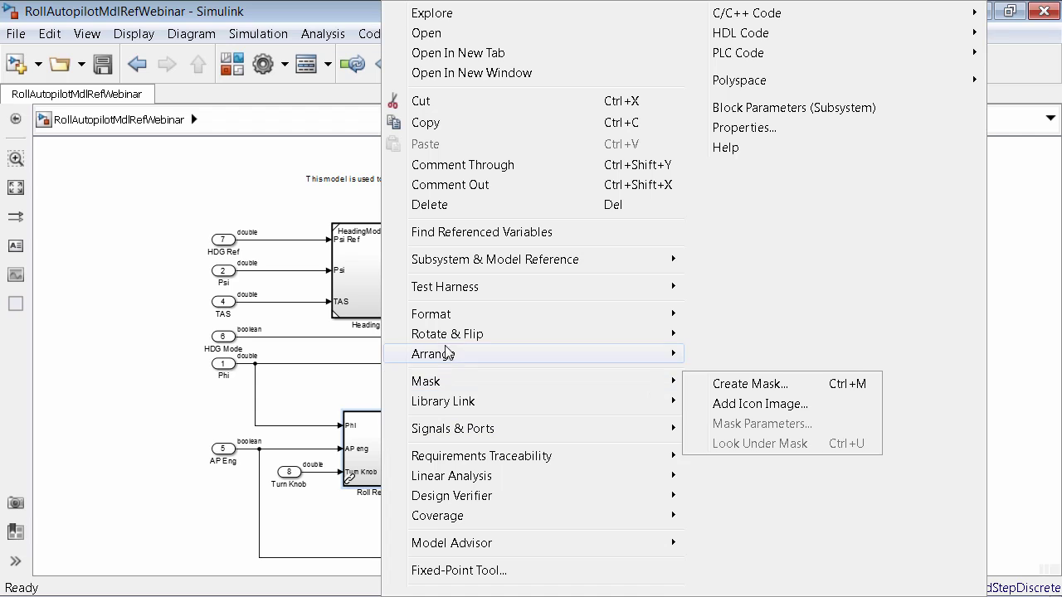
{"action": "mouse_move", "coordinate": [497, 402]}
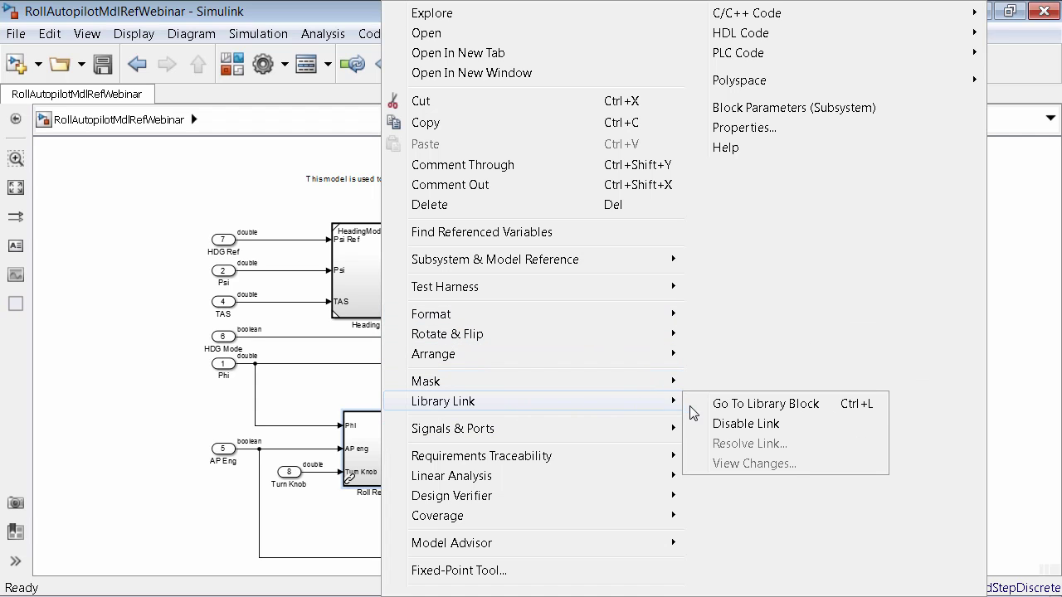
{"action": "left_click", "coordinate": [710, 411]}
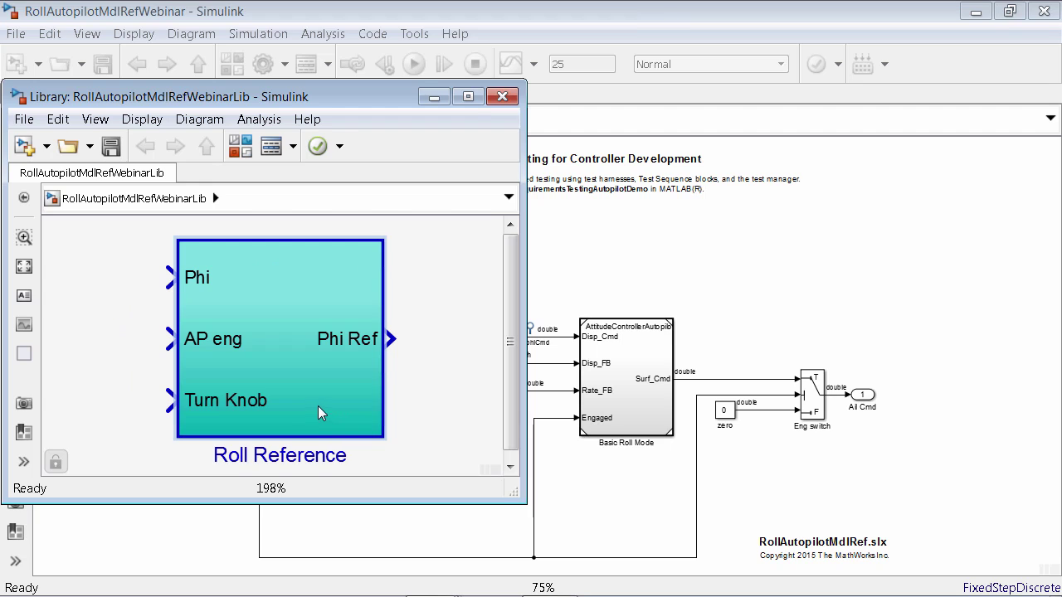
{"action": "left_click", "coordinate": [575, 17]}
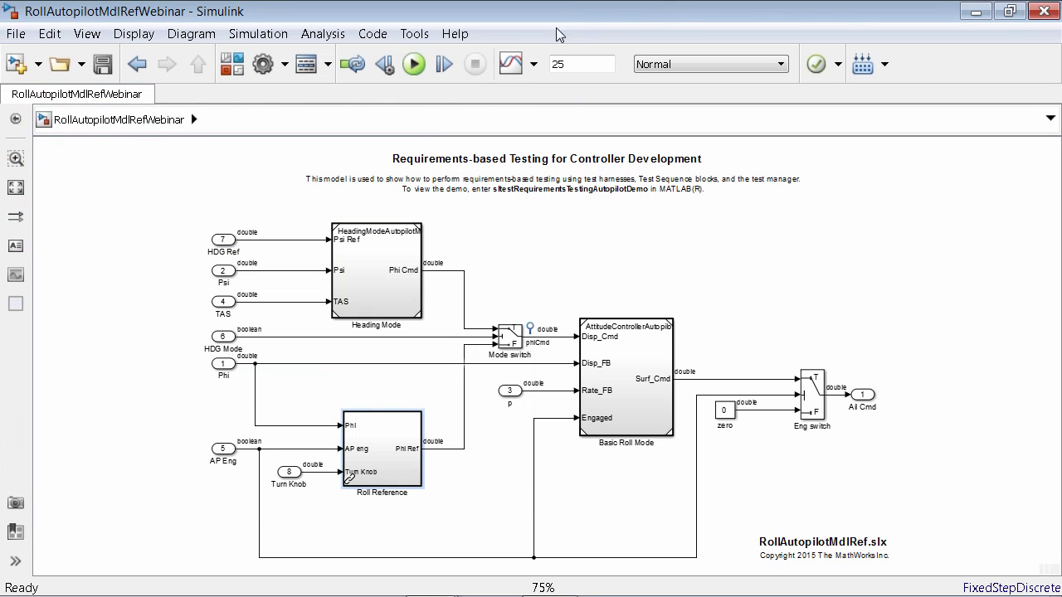
Step: Start creating a test harness for the Roll Reference subsystem and set it to be saved externally
{"action": "left_click", "coordinate": [522, 73]}
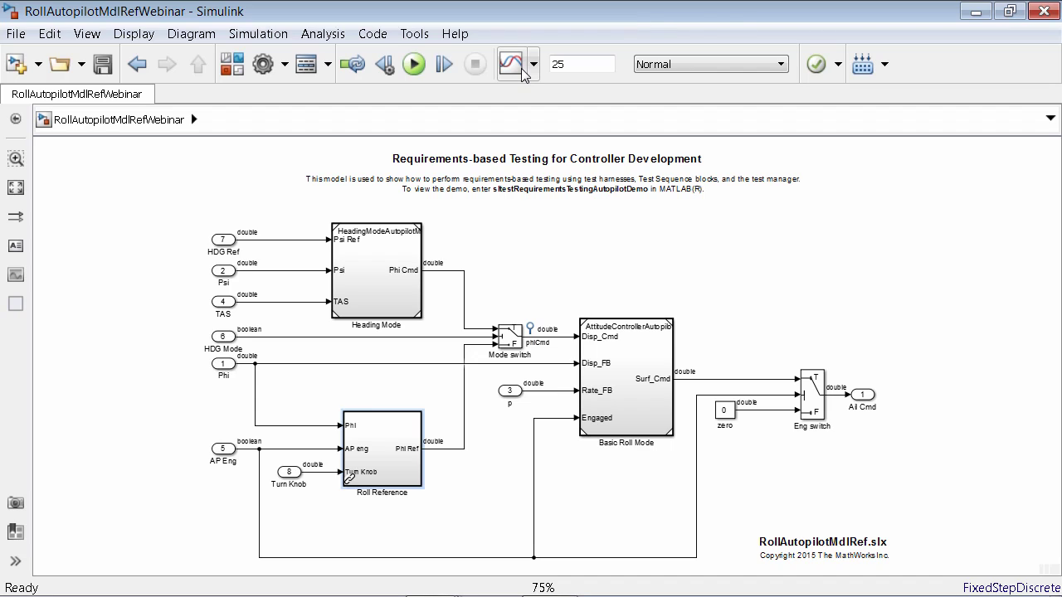
{"action": "left_click", "coordinate": [386, 441]}
{"action": "right_click", "coordinate": [386, 441]}
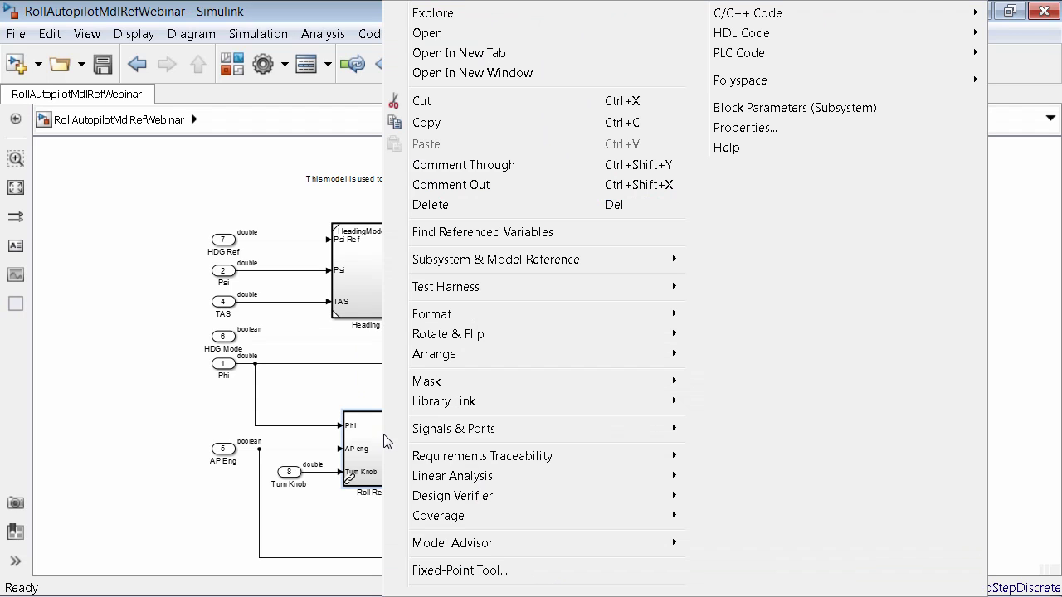
{"action": "mouse_move", "coordinate": [439, 291]}
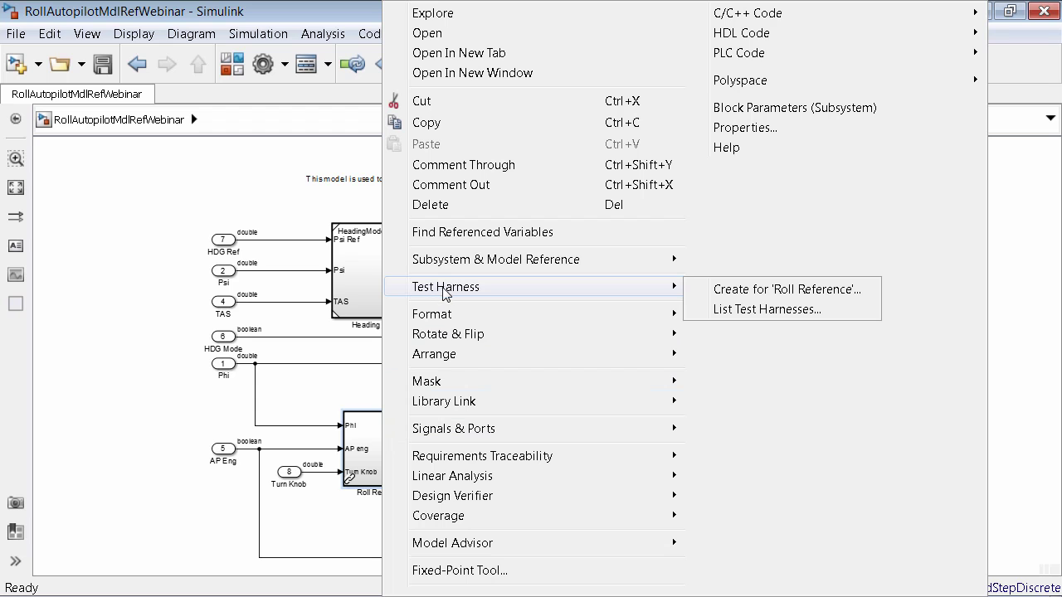
{"action": "left_click", "coordinate": [720, 292]}
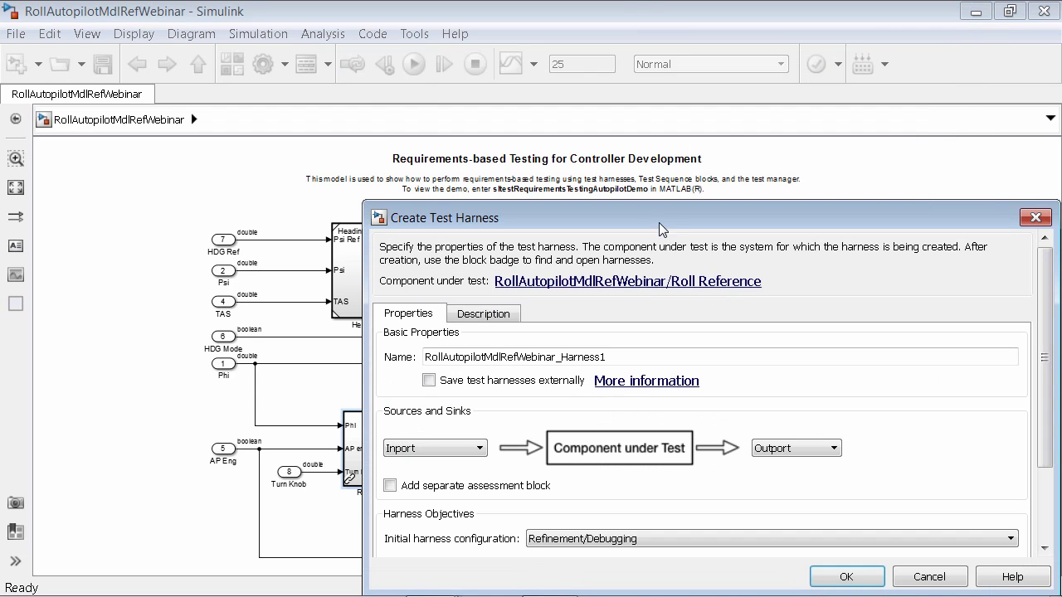
{"action": "left_click_drag", "start_coordinate": [654, 213], "coordinate": [494, 58]}
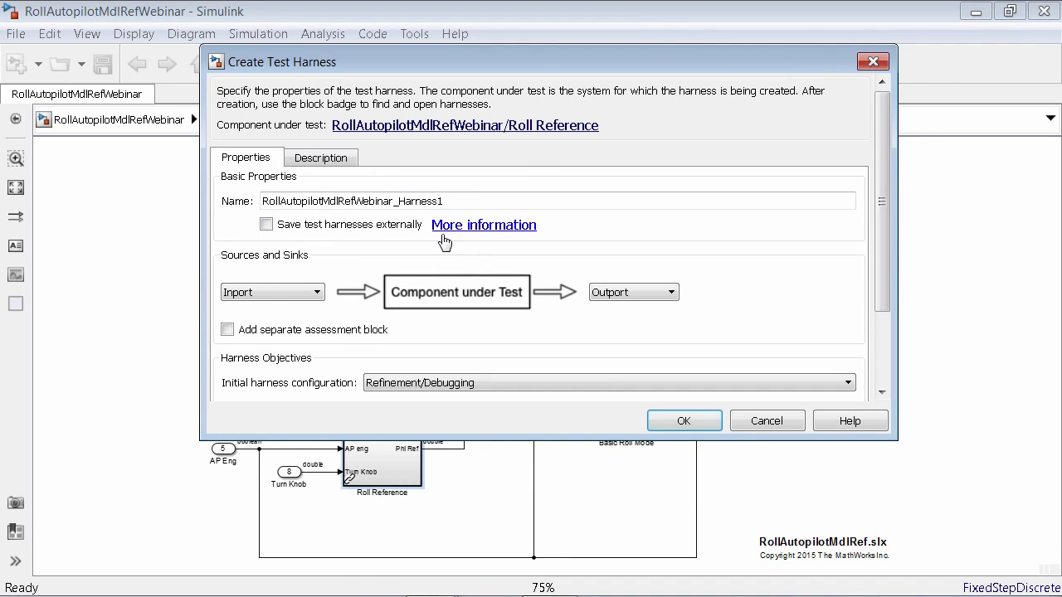
{"action": "left_click", "coordinate": [429, 204]}
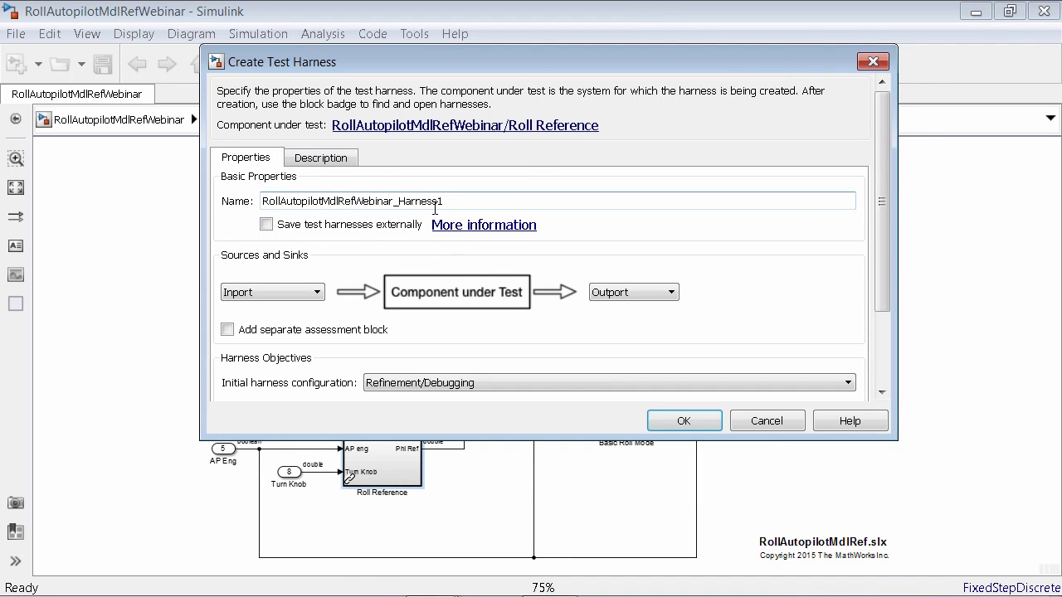
{"action": "left_click", "coordinate": [267, 224]}
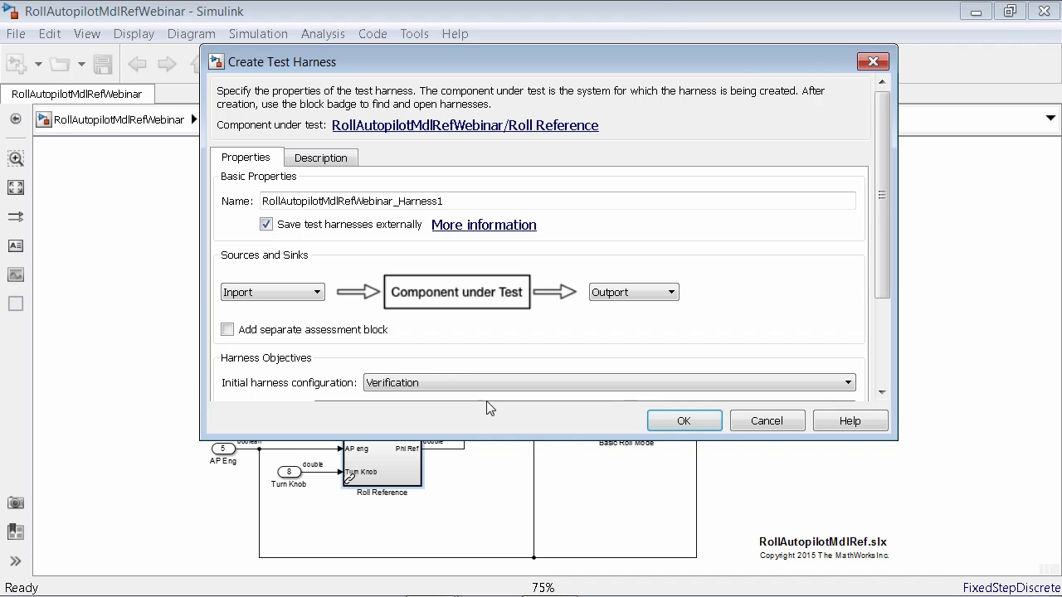
{"action": "left_click_drag", "start_coordinate": [495, 437], "coordinate": [497, 545]}
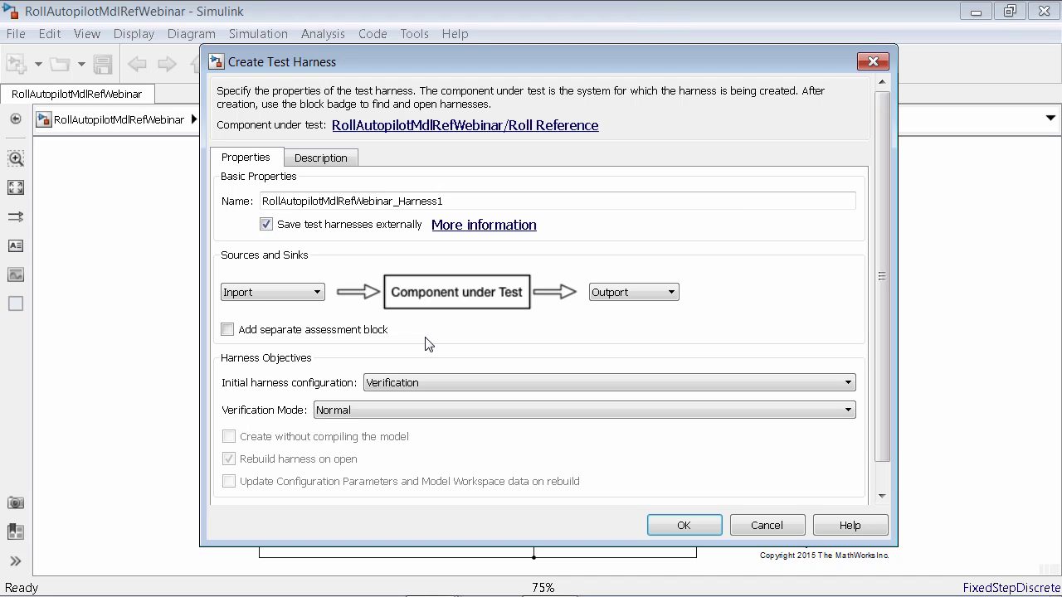
Step: Set the harness source to Test Sequence and add a separate assessment block
{"action": "left_click", "coordinate": [318, 296]}
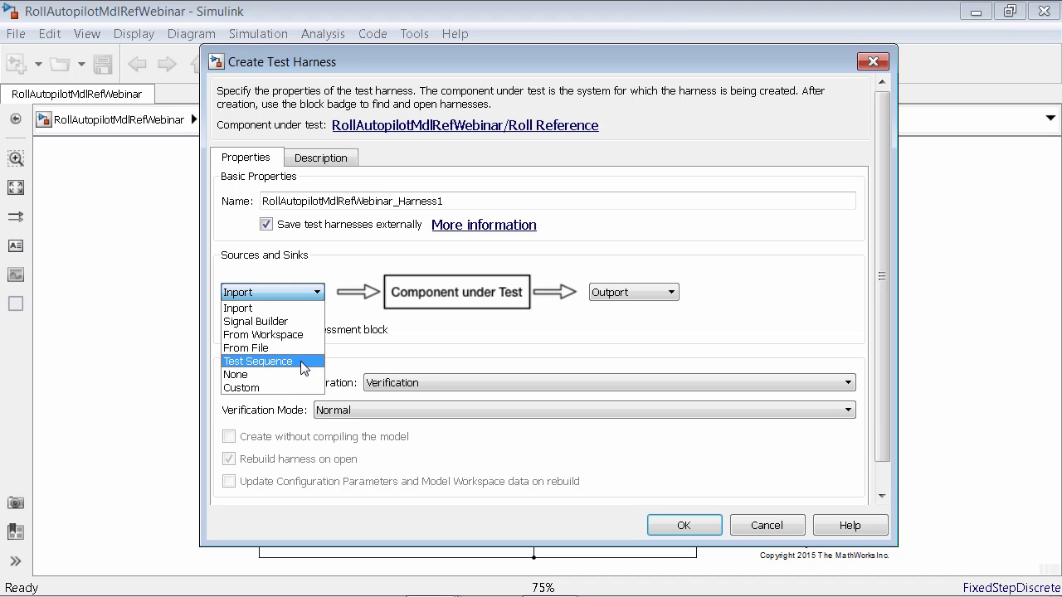
{"action": "left_click", "coordinate": [304, 365]}
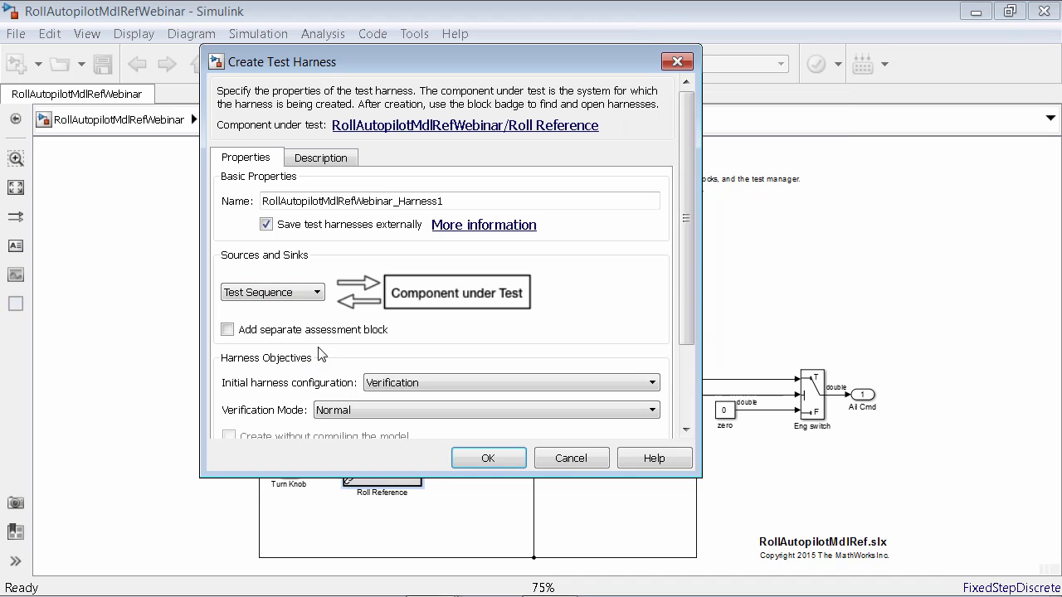
{"action": "left_click", "coordinate": [228, 332]}
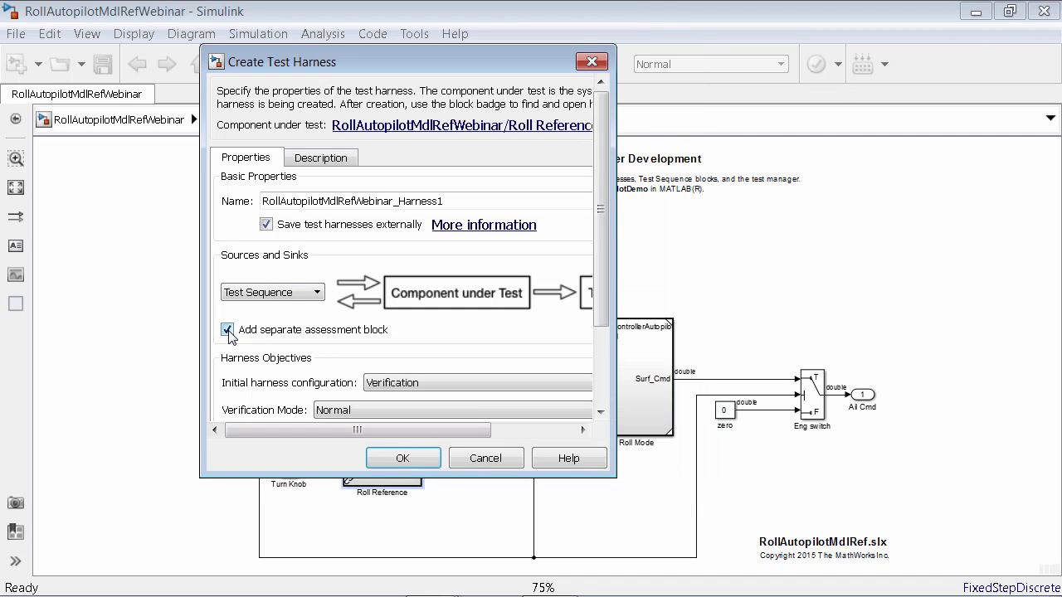
{"action": "left_click_drag", "start_coordinate": [612, 339], "coordinate": [733, 340]}
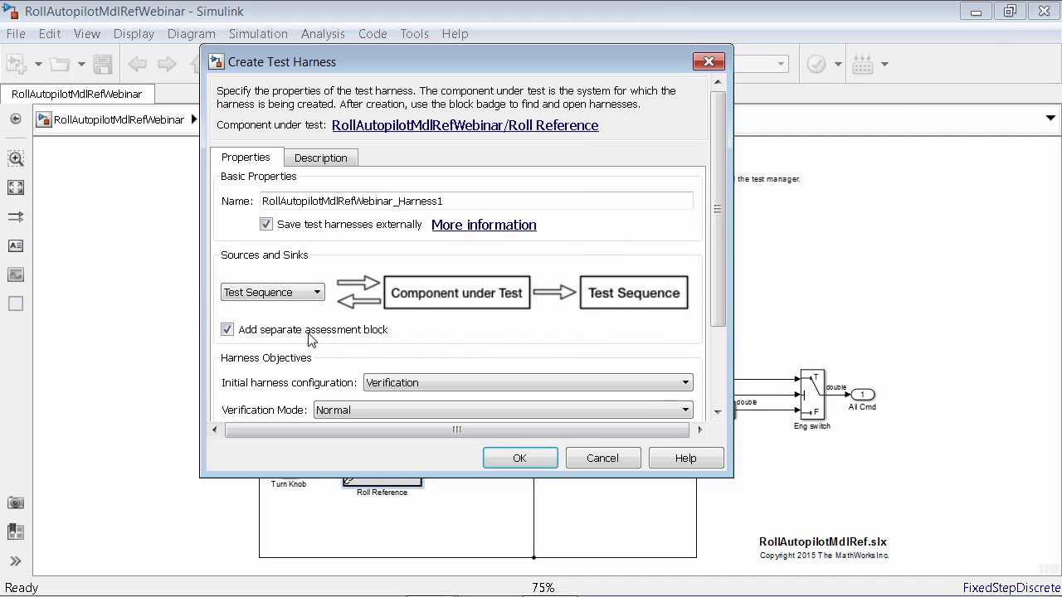
Step: Set the initial harness configuration to Refinement/Debugging and create the test harness
{"action": "left_click", "coordinate": [425, 382]}
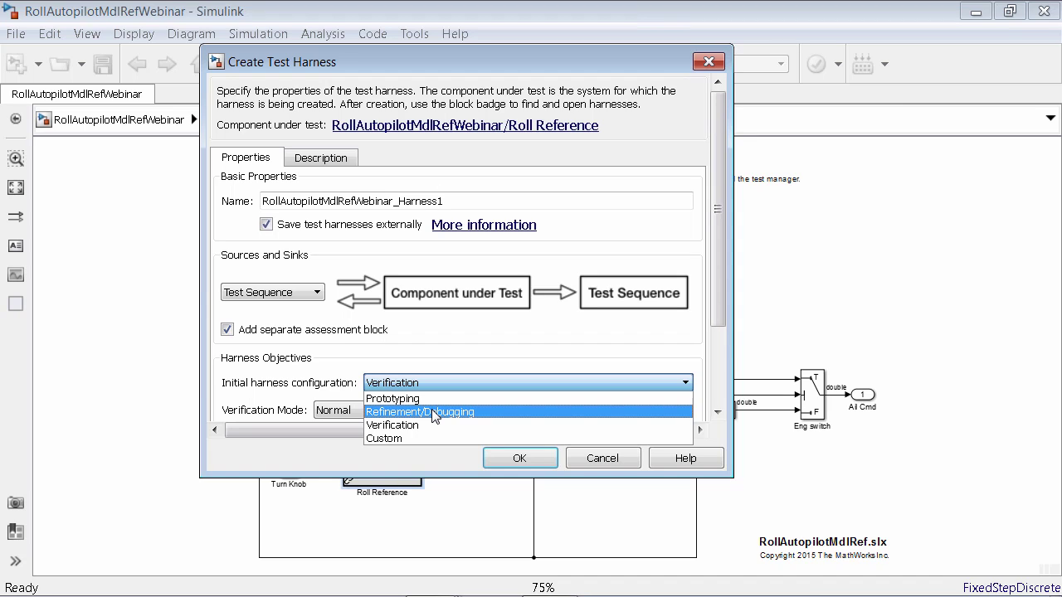
{"action": "left_click", "coordinate": [433, 412]}
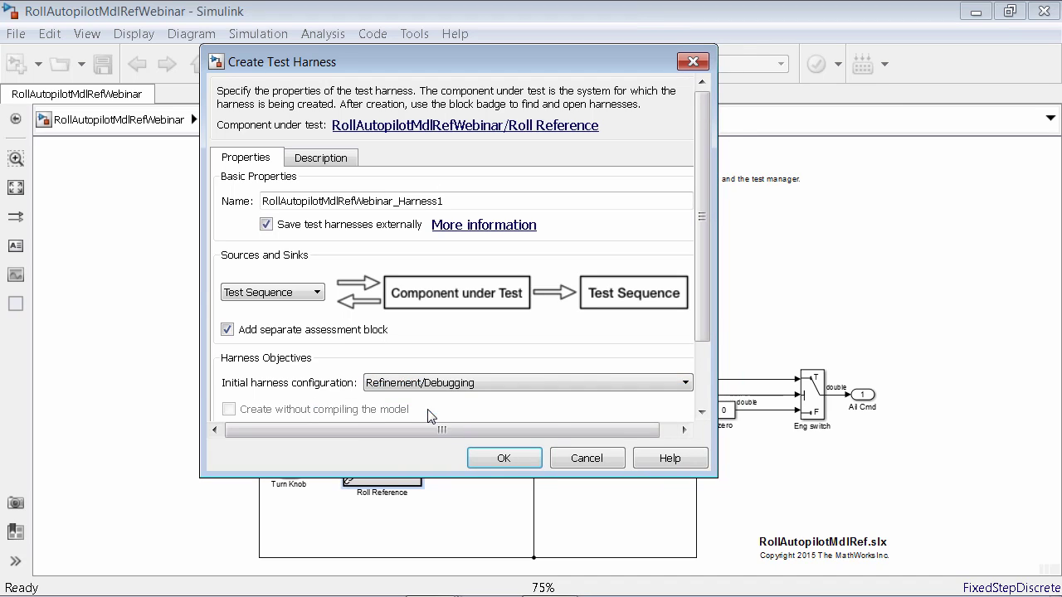
{"action": "left_click_drag", "start_coordinate": [443, 474], "coordinate": [443, 541]}
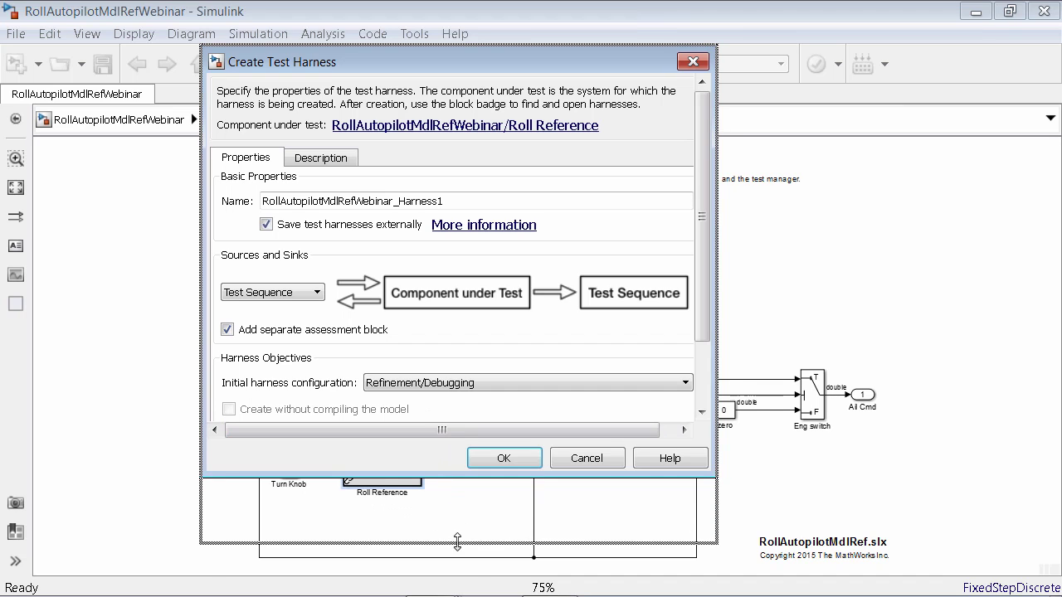
{"action": "scroll", "coordinate": [700, 352], "scroll_direction": "down", "scroll_amount": 1}
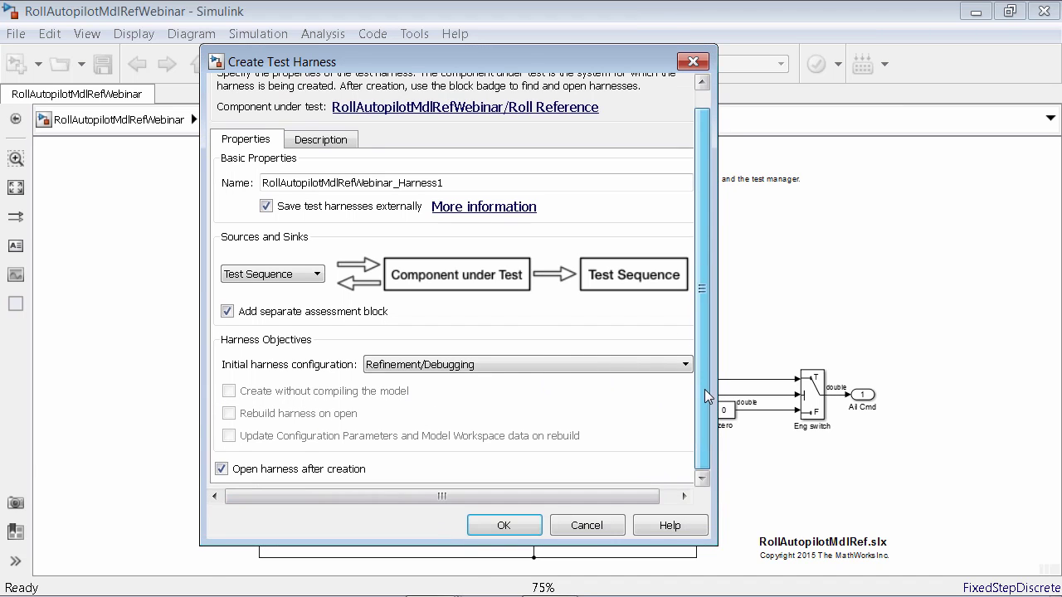
{"action": "left_click", "coordinate": [515, 526]}
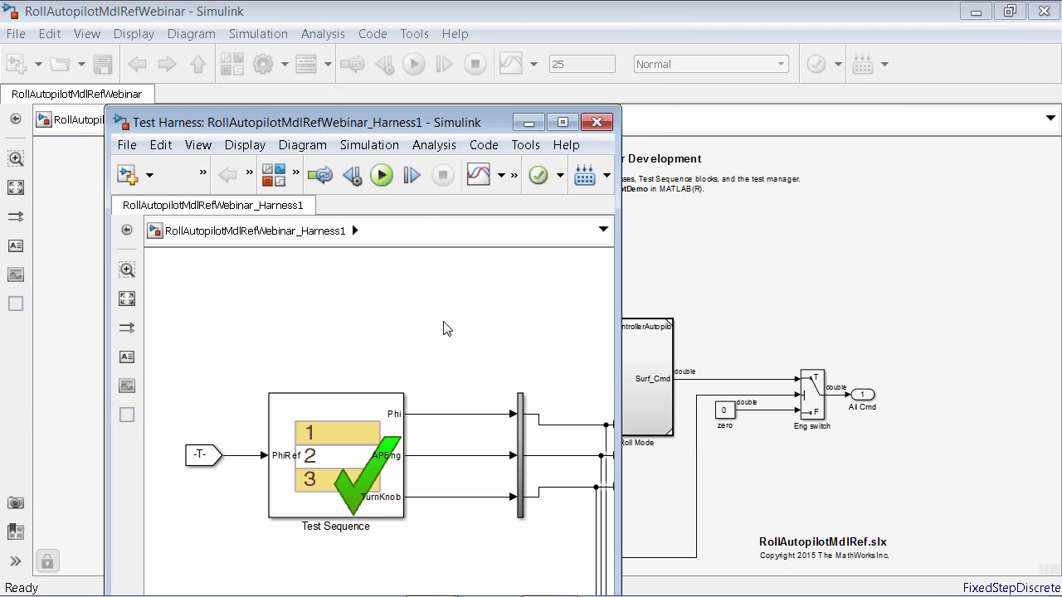
Step: Widen the test harness window and fit the whole harness diagram in view to examine its blocks
{"action": "left_click_drag", "start_coordinate": [399, 124], "coordinate": [515, 37]}
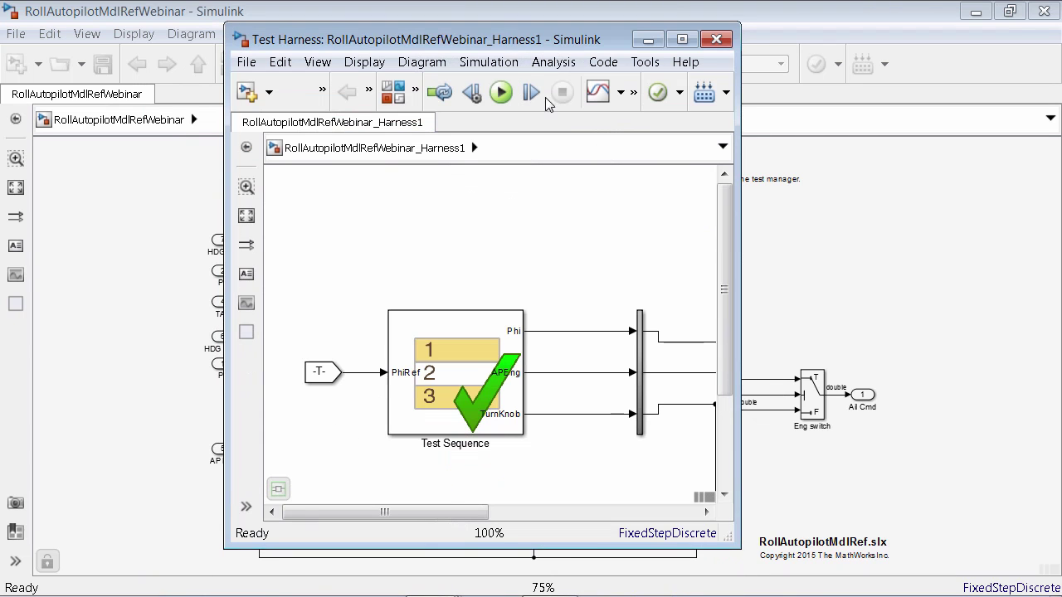
{"action": "left_click_drag", "start_coordinate": [734, 239], "coordinate": [1001, 221]}
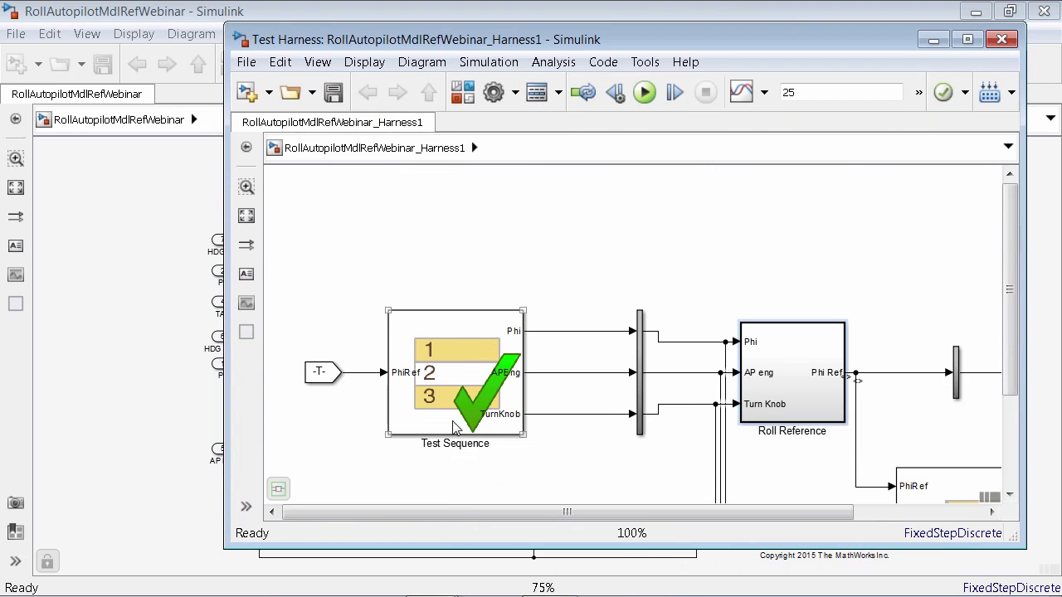
{"action": "left_click_drag", "start_coordinate": [522, 517], "coordinate": [552, 513]}
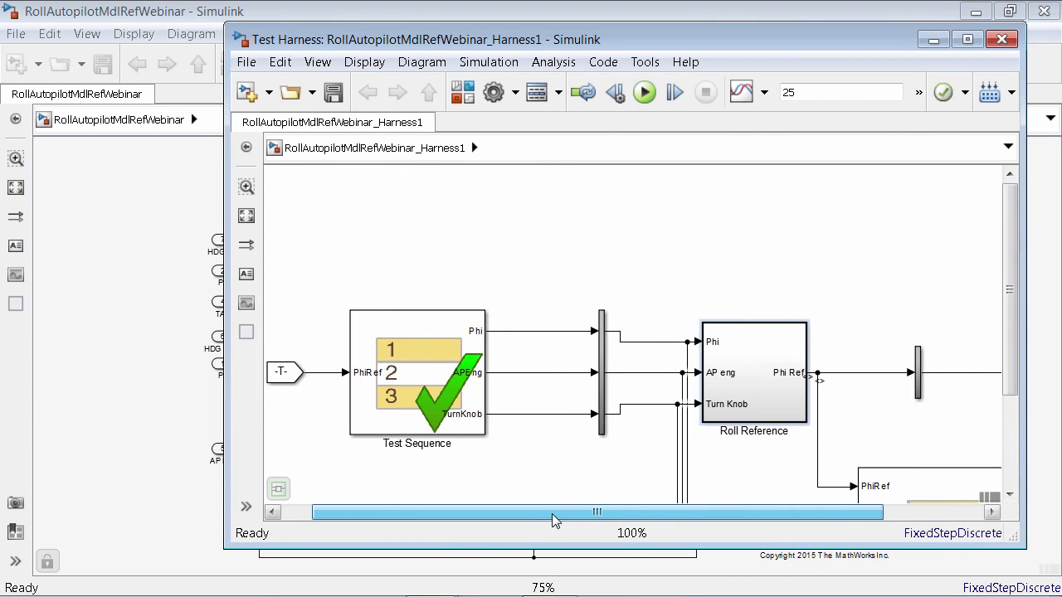
{"action": "key", "text": "space"}
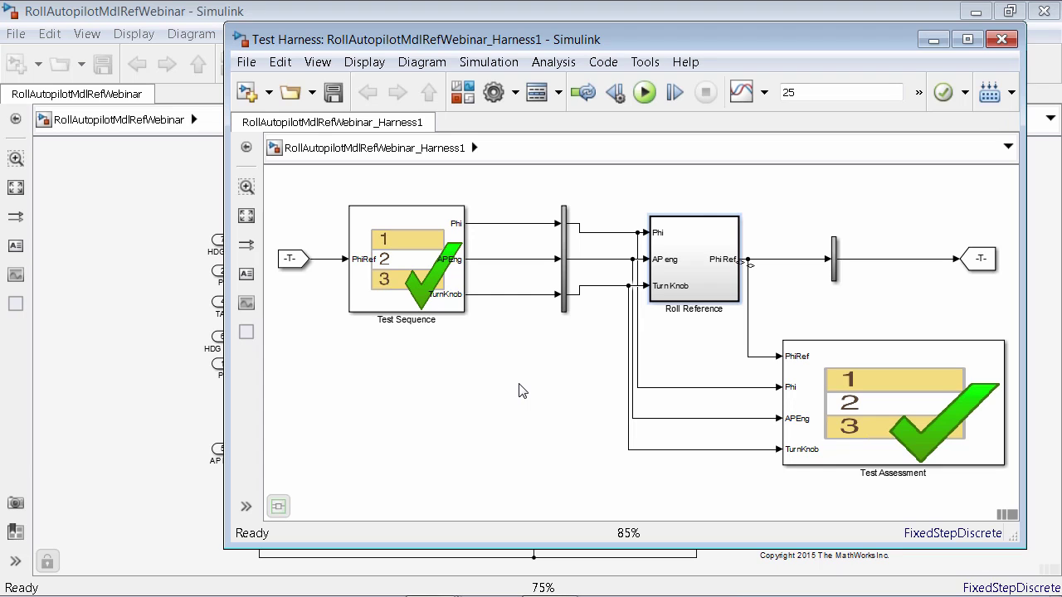
{"action": "left_click", "coordinate": [668, 221]}
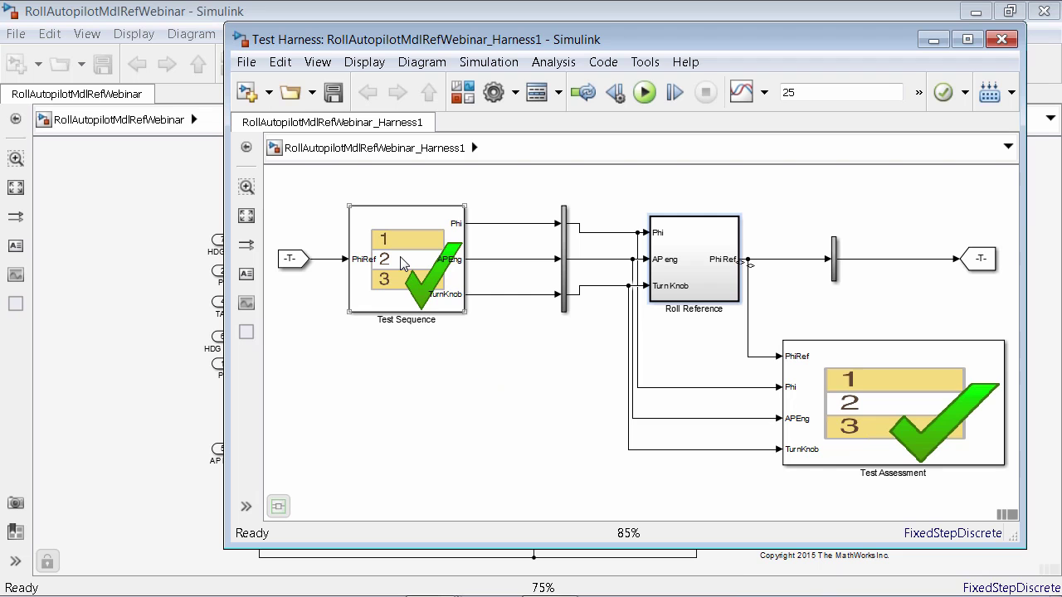
Step: Open the harness's Test Sequence block for editing and compare its input and output symbols with the harness diagram
{"action": "double_click", "coordinate": [400, 262]}
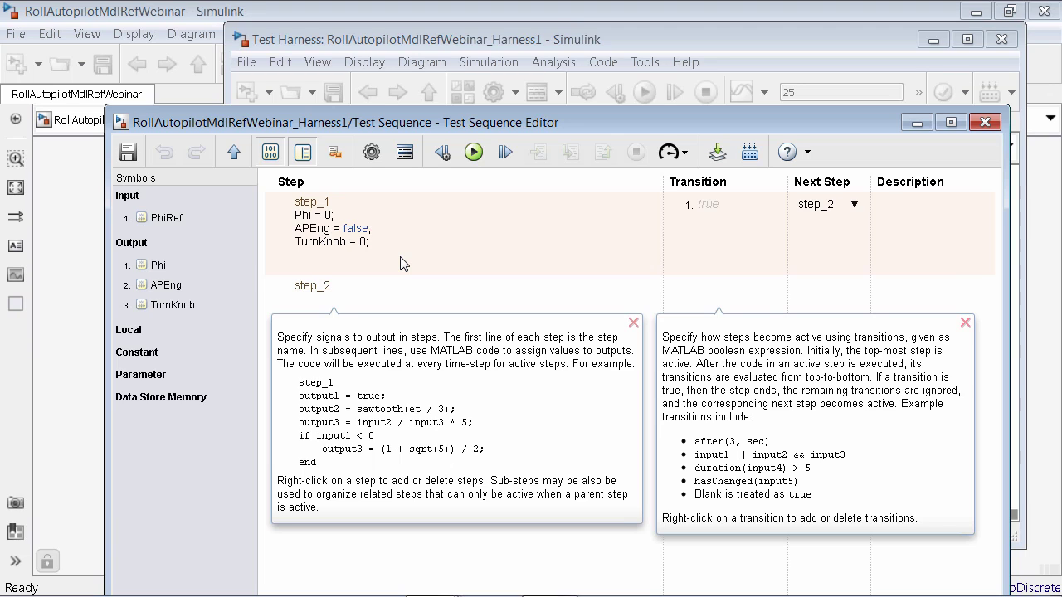
{"action": "left_click", "coordinate": [490, 264]}
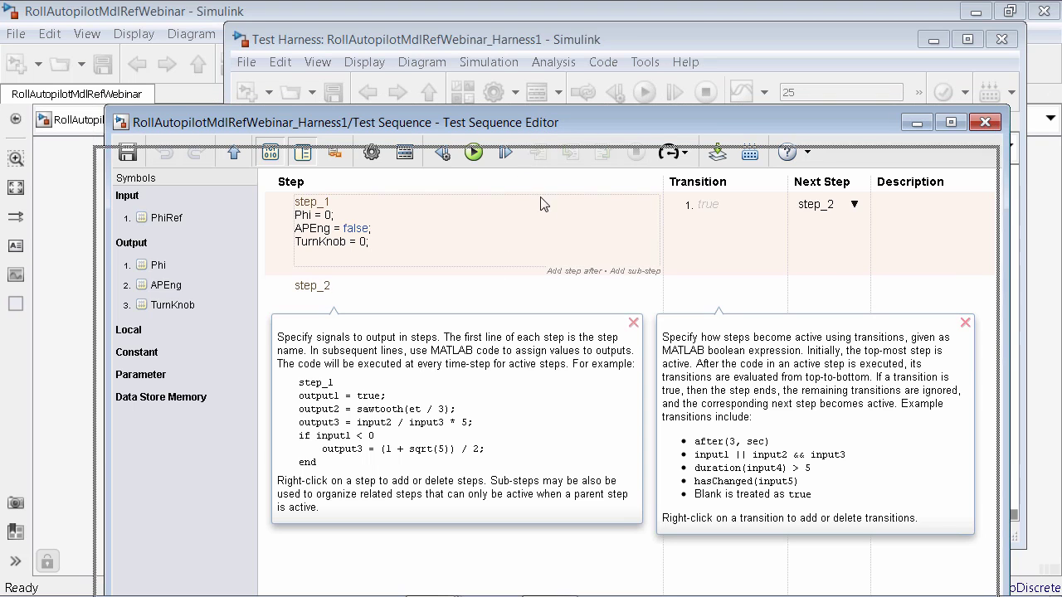
{"action": "left_click_drag", "start_coordinate": [540, 124], "coordinate": [651, 353]}
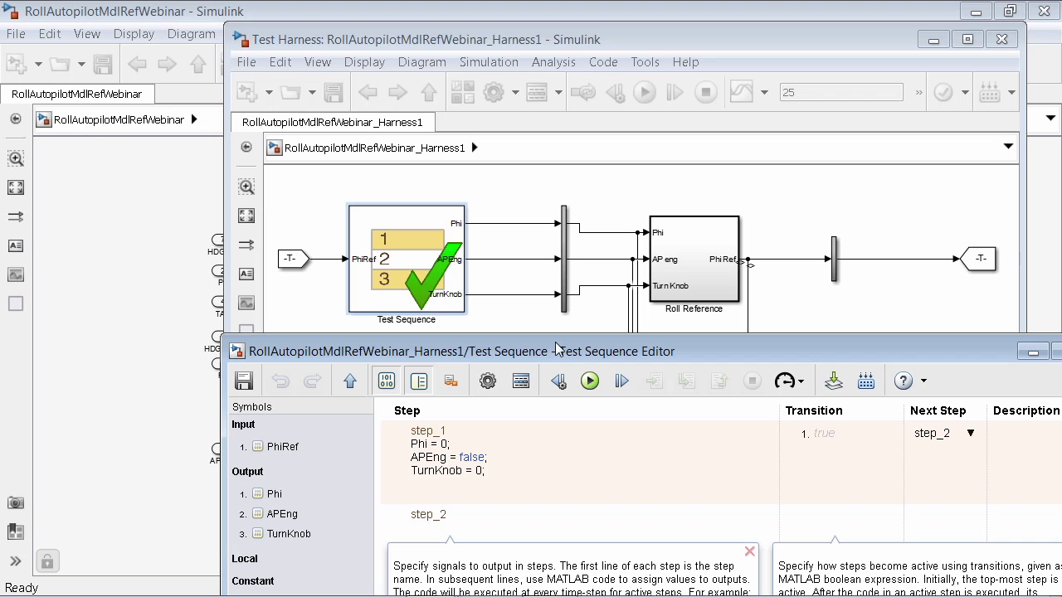
{"action": "left_click", "coordinate": [986, 260]}
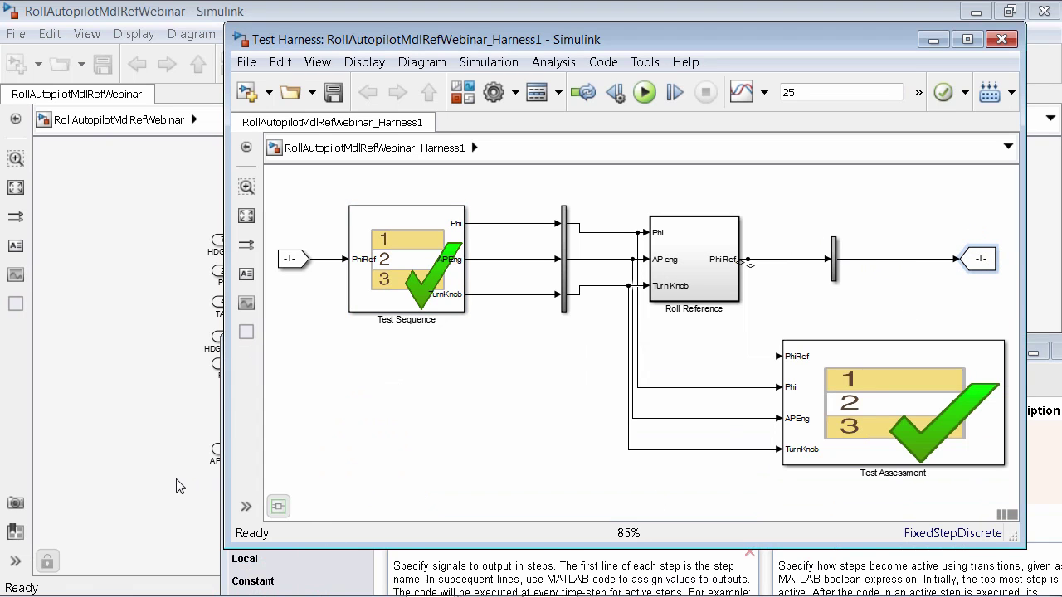
{"action": "left_click", "coordinate": [219, 559]}
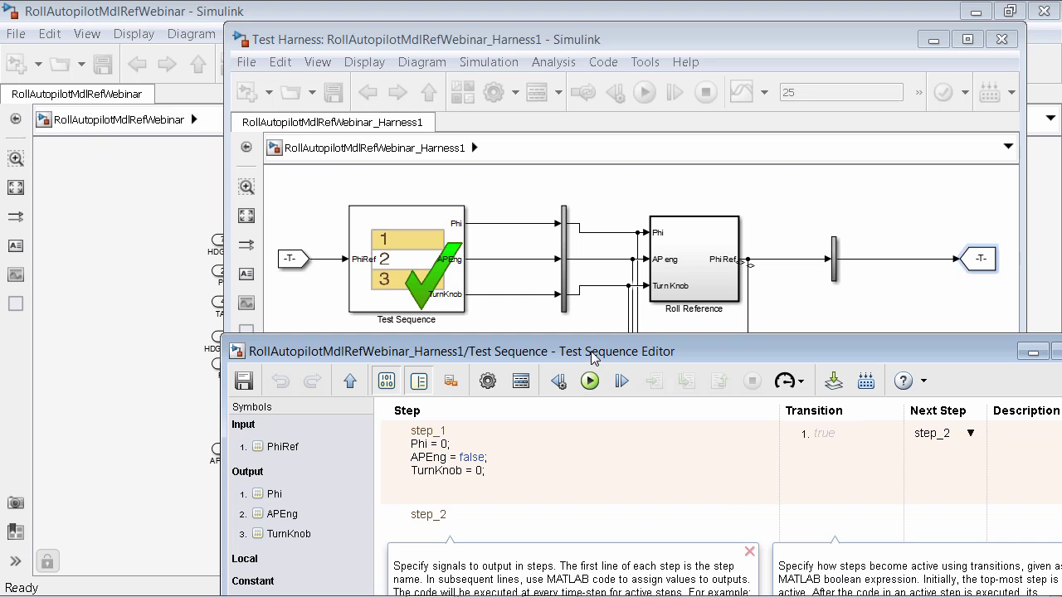
{"action": "left_click_drag", "start_coordinate": [596, 356], "coordinate": [448, 135]}
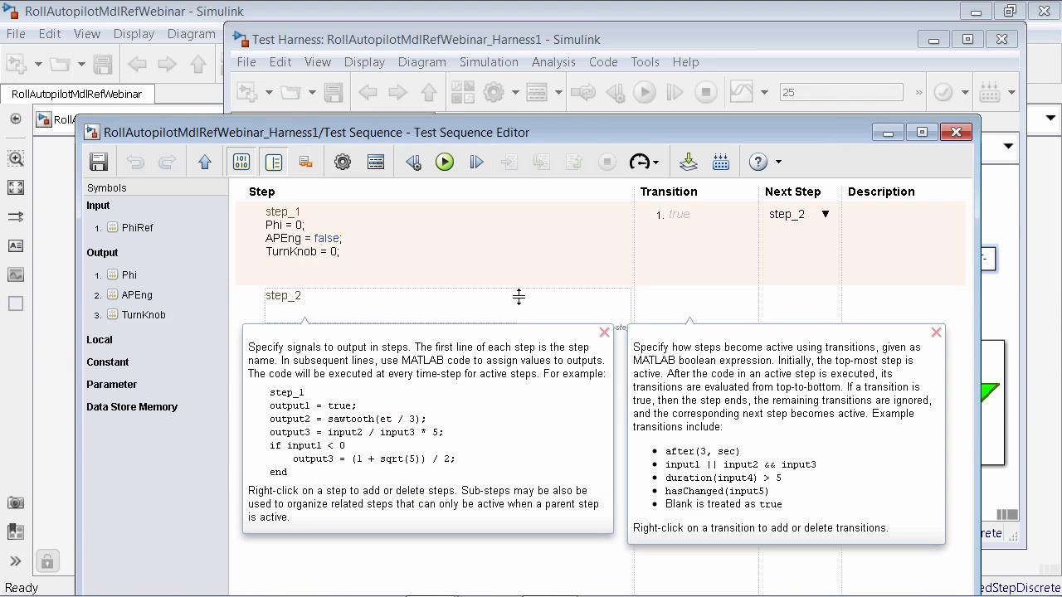
Step: Dismiss the editor hints, rename step_2 to setLowPhi and assign Phi = 4; in it
{"action": "left_click", "coordinate": [604, 333]}
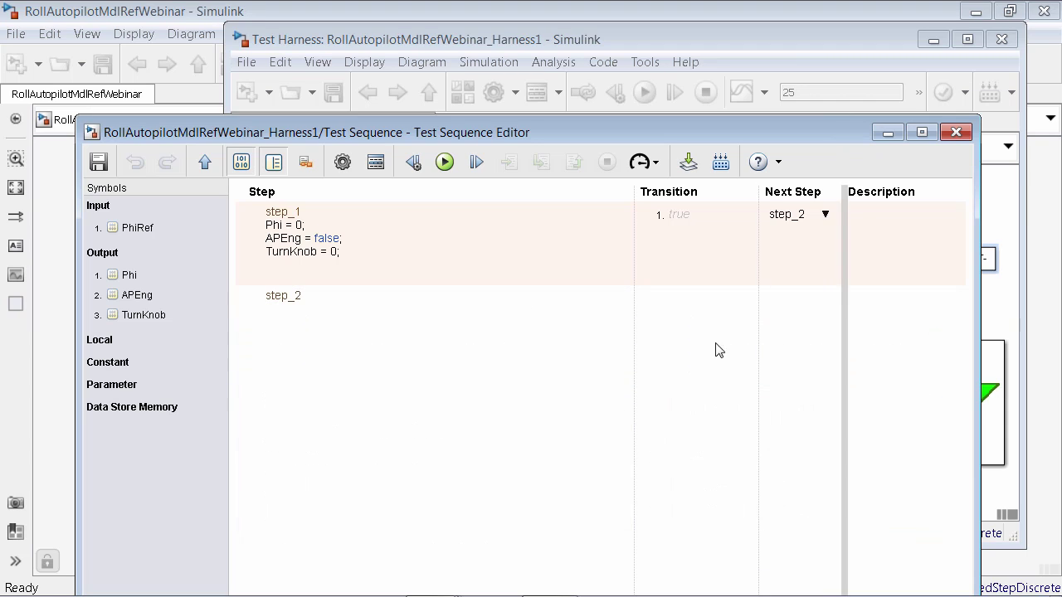
{"action": "double_click", "coordinate": [307, 297]}
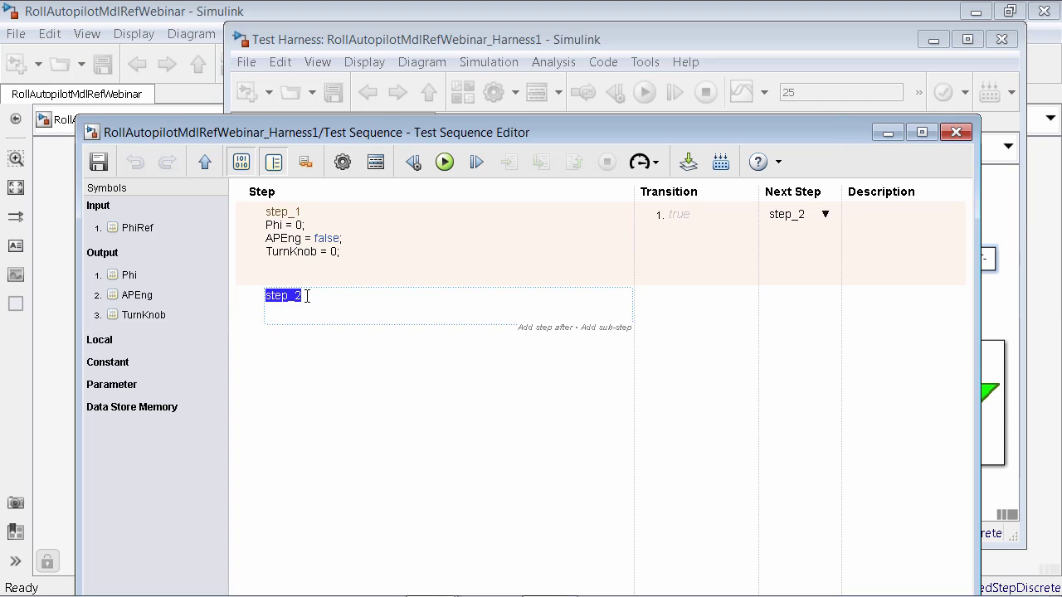
{"action": "type", "text": "s"}
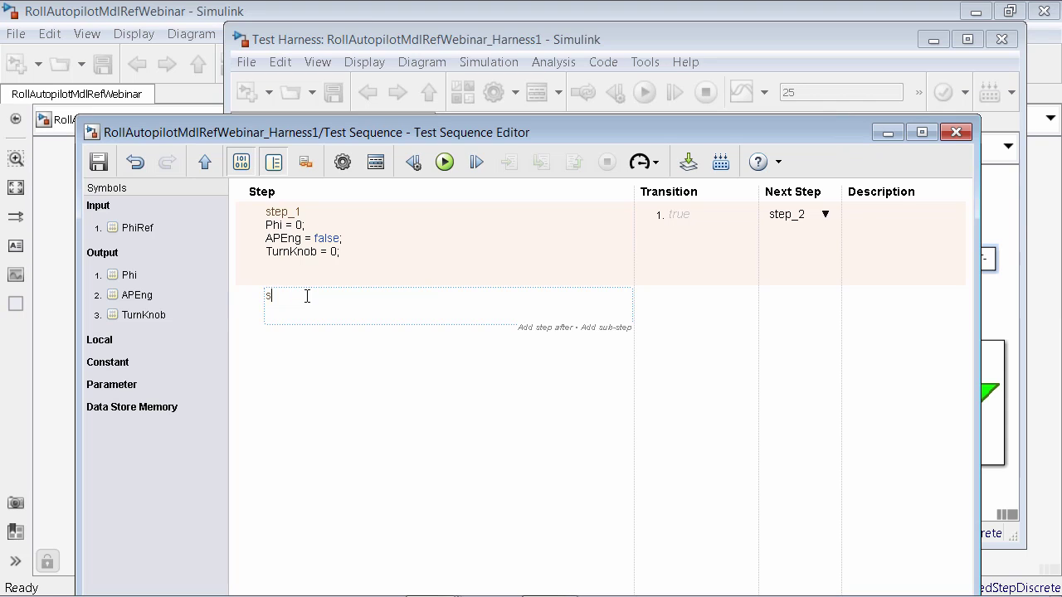
{"action": "type", "text": "etLowPhi"}
{"action": "key", "text": "Return"}
{"action": "type", "text": "P"}
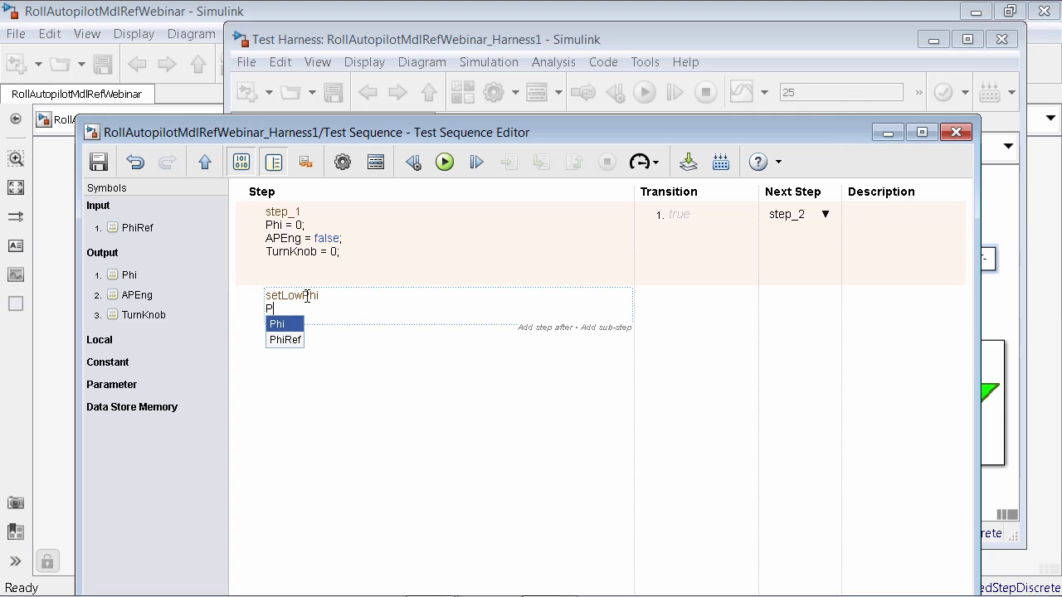
{"action": "key", "text": "Return"}
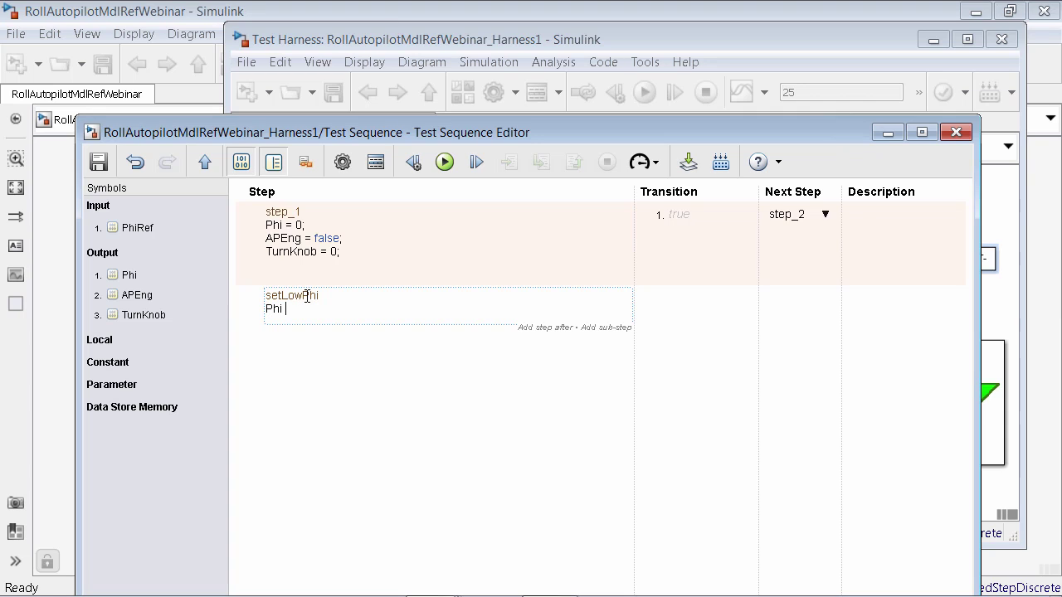
{"action": "type", "text": "= "}
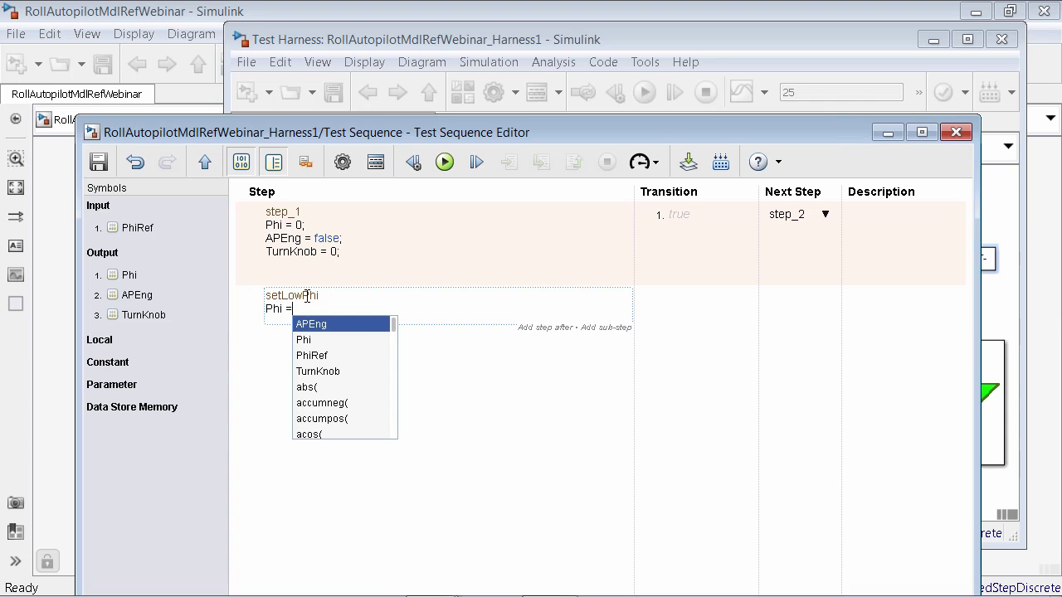
{"action": "type", "text": "4;"}
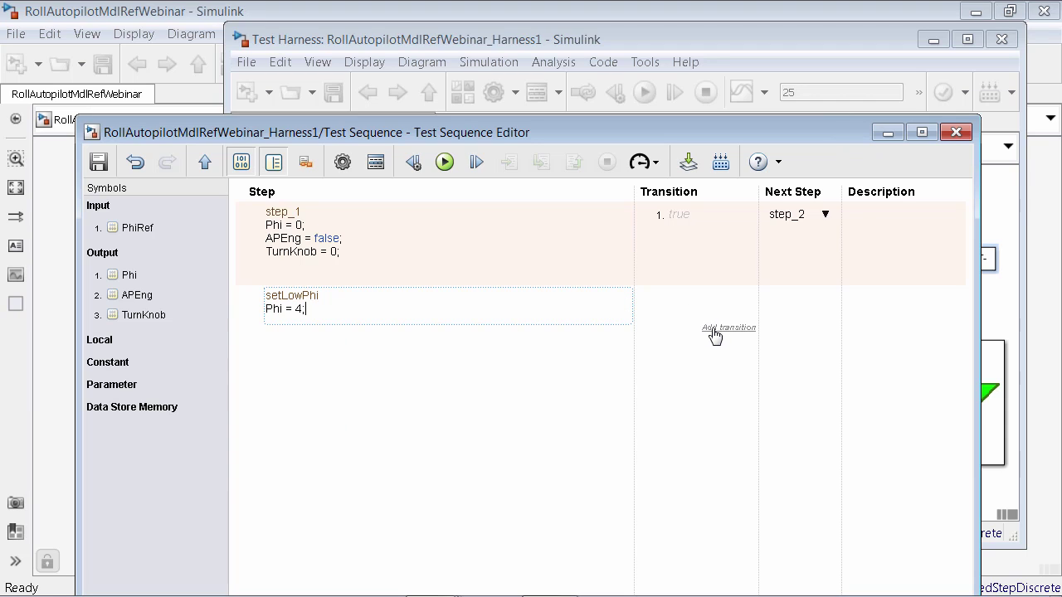
Step: Add a transition to the setLowPhi step with the condition after(2, sec)
{"action": "left_click", "coordinate": [715, 331]}
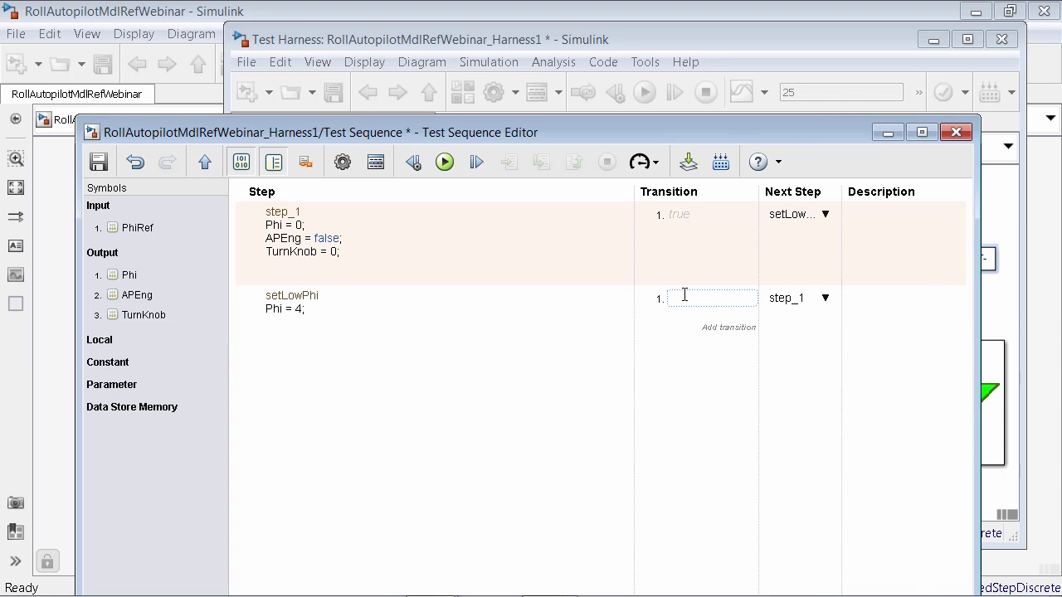
{"action": "type", "text": "after("}
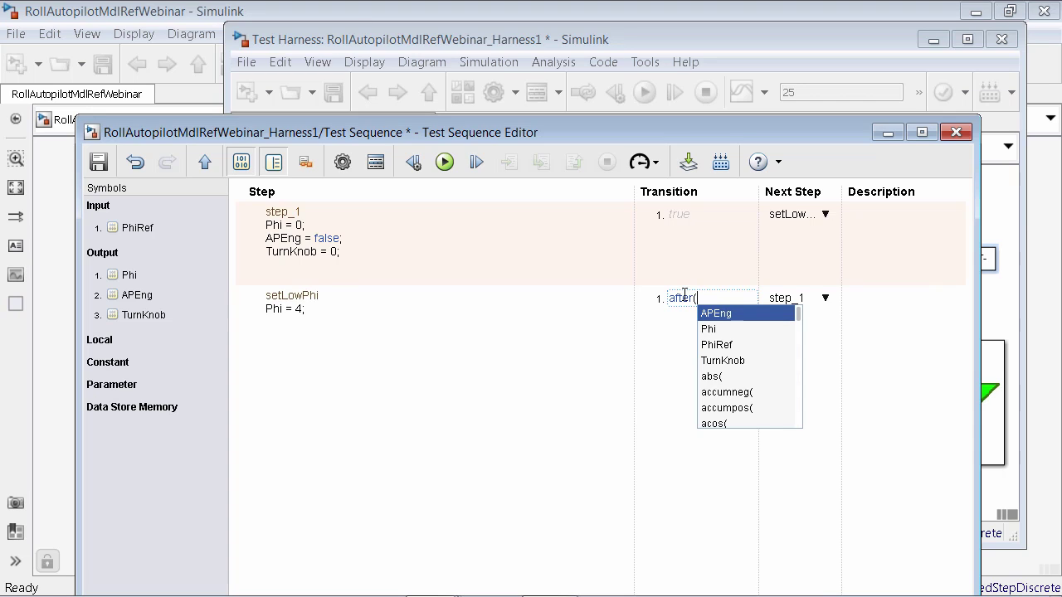
{"action": "type", "text": "2, "}
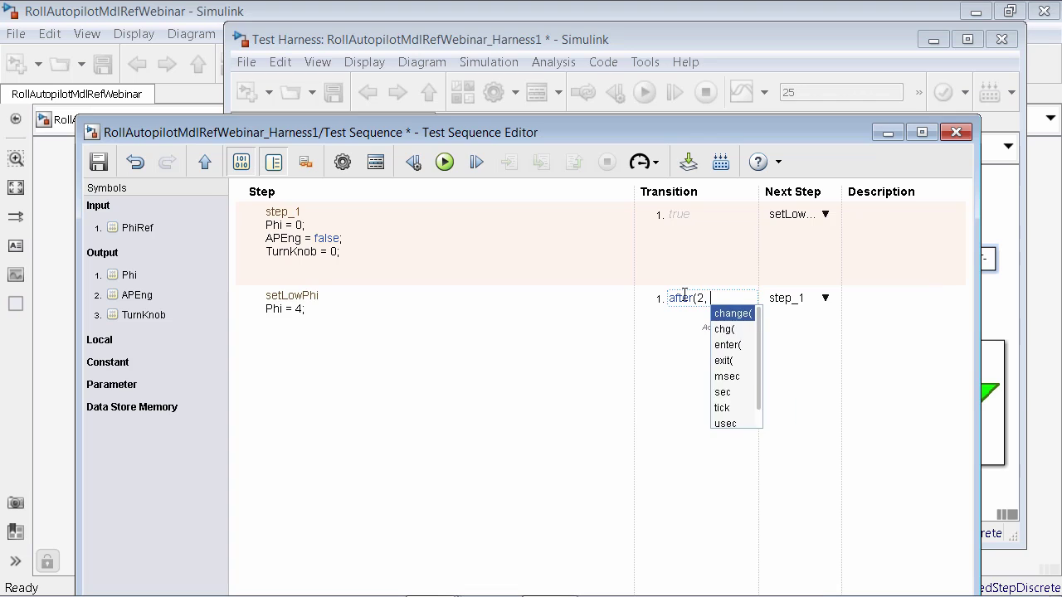
{"action": "type", "text": "sec)"}
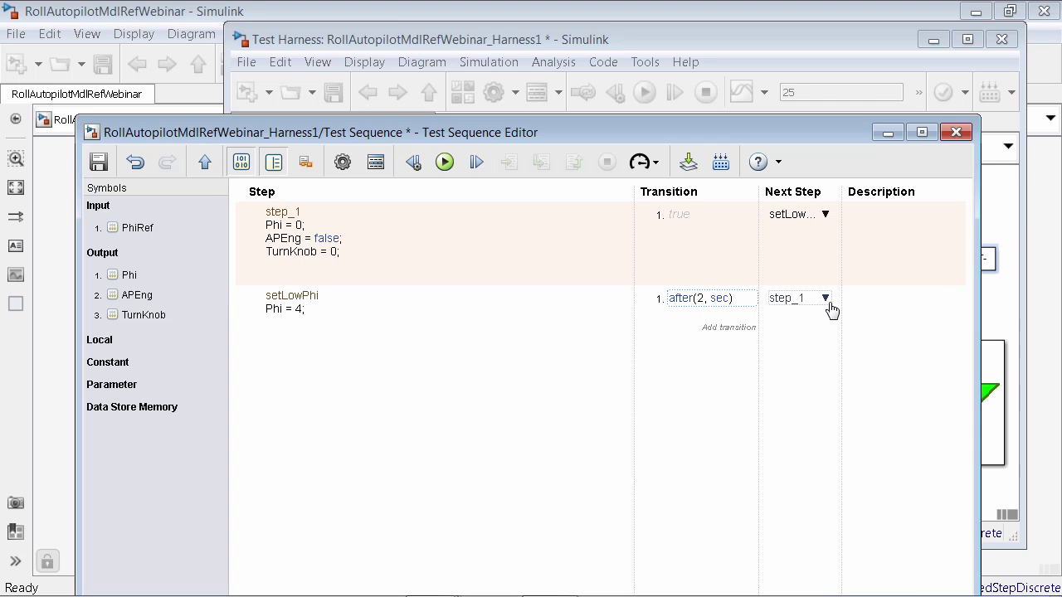
Step: Add a step after setLowPhi named enageLowAP that assigns APEng = true;
{"action": "left_click", "coordinate": [562, 328]}
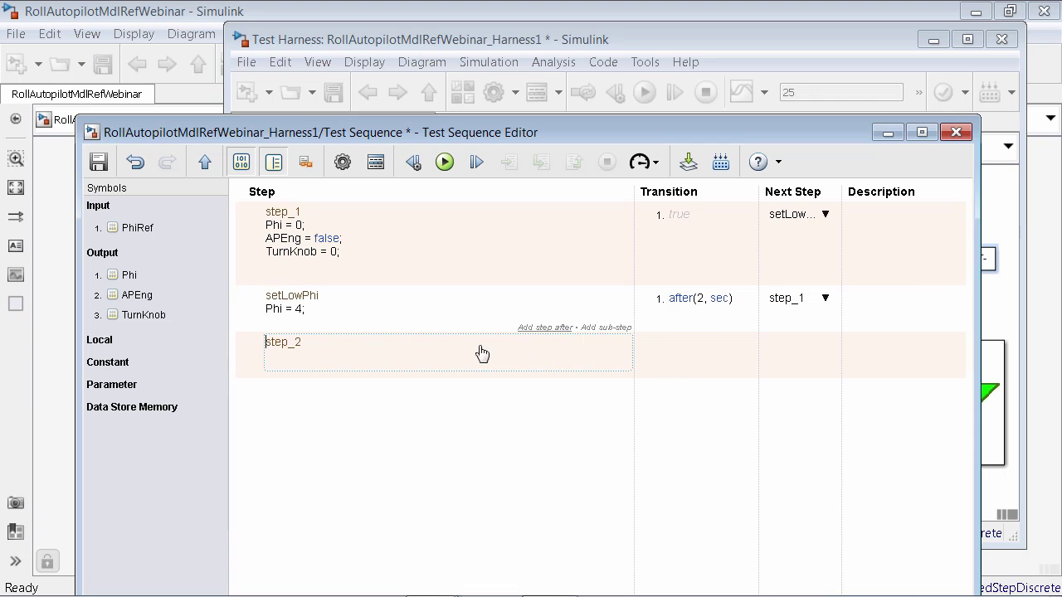
{"action": "double_click", "coordinate": [306, 347]}
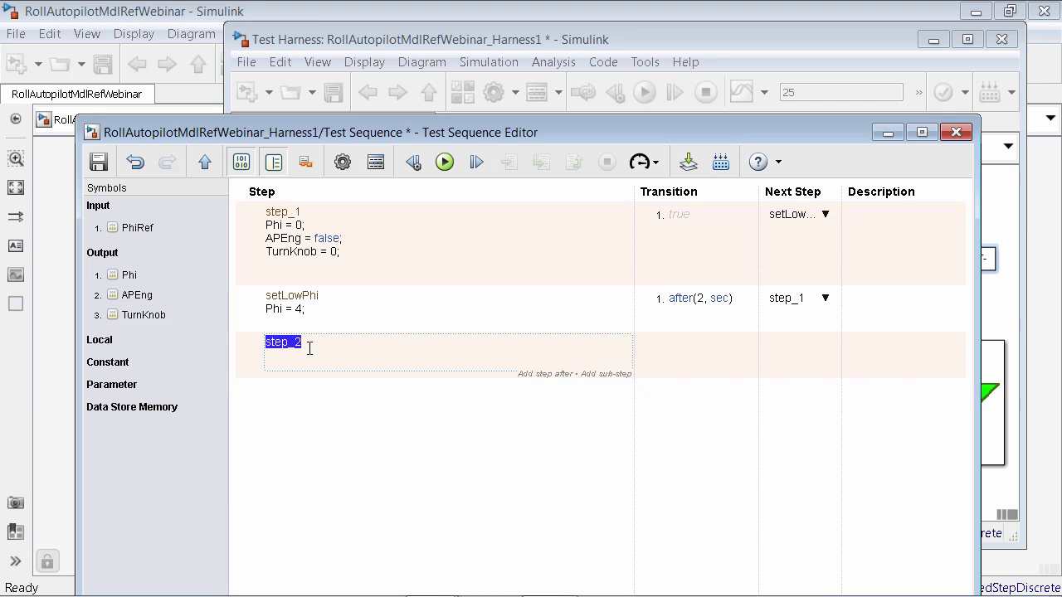
{"action": "type", "text": "eng"}
{"action": "key", "text": "BackSpace"}
{"action": "key", "text": "BackSpace"}
{"action": "type", "text": "nage"}
{"action": "type", "text": "LowAP "}
{"action": "type", "text": "A"}
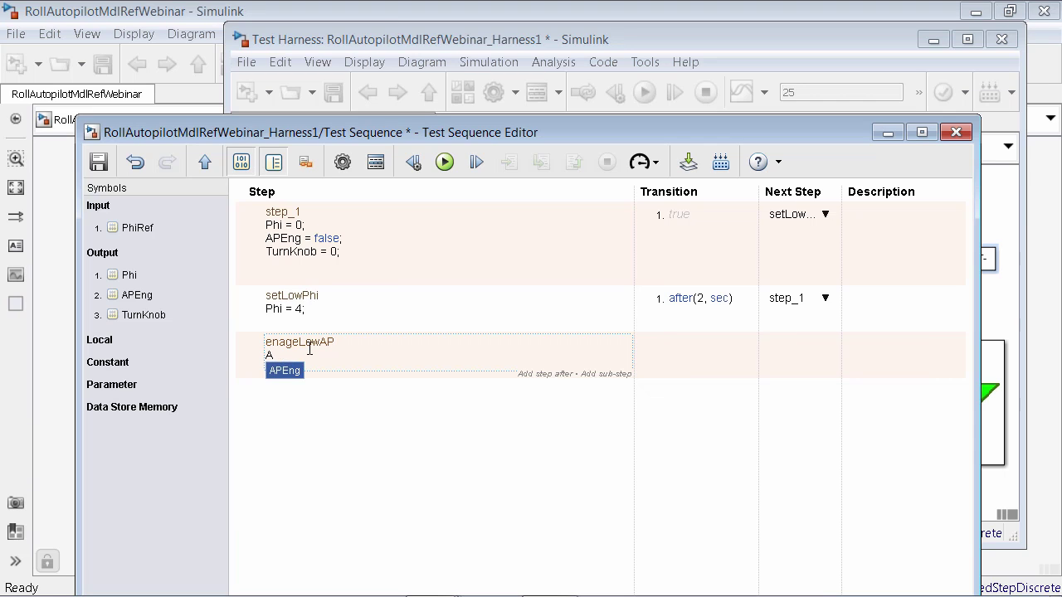
{"action": "type", "text": "P"}
{"action": "key", "text": "Tab"}
{"action": "type", "text": "= tru"}
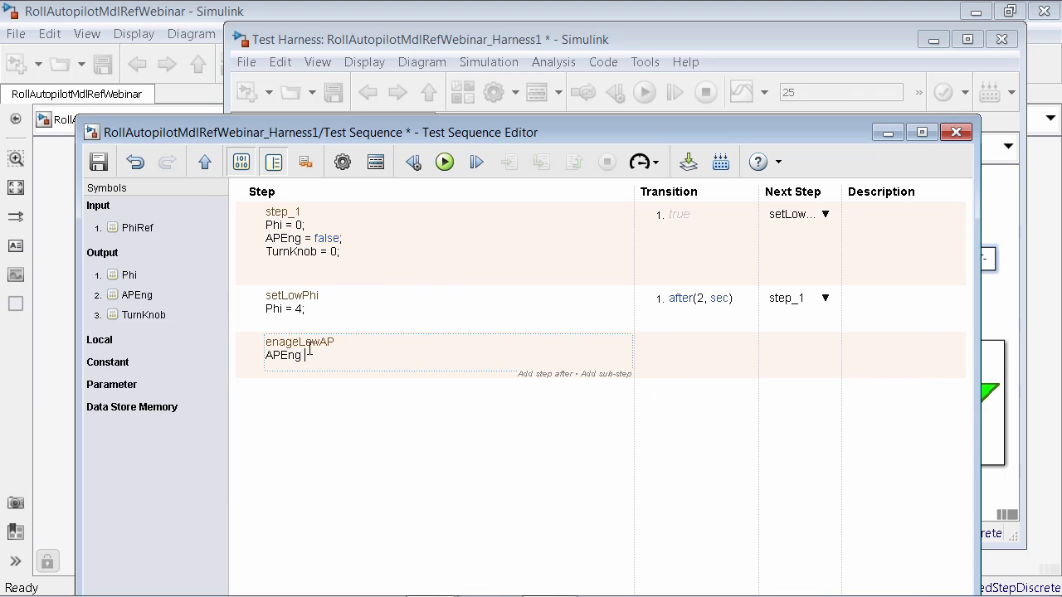
{"action": "type", "text": "e;"}
Step: Add an after(2, sec) transition to enageLowAP and make enageLowAP the next step of setLowPhi
{"action": "left_click", "coordinate": [717, 384]}
{"action": "left_click", "coordinate": [714, 376]}
{"action": "type", "text": "after("}
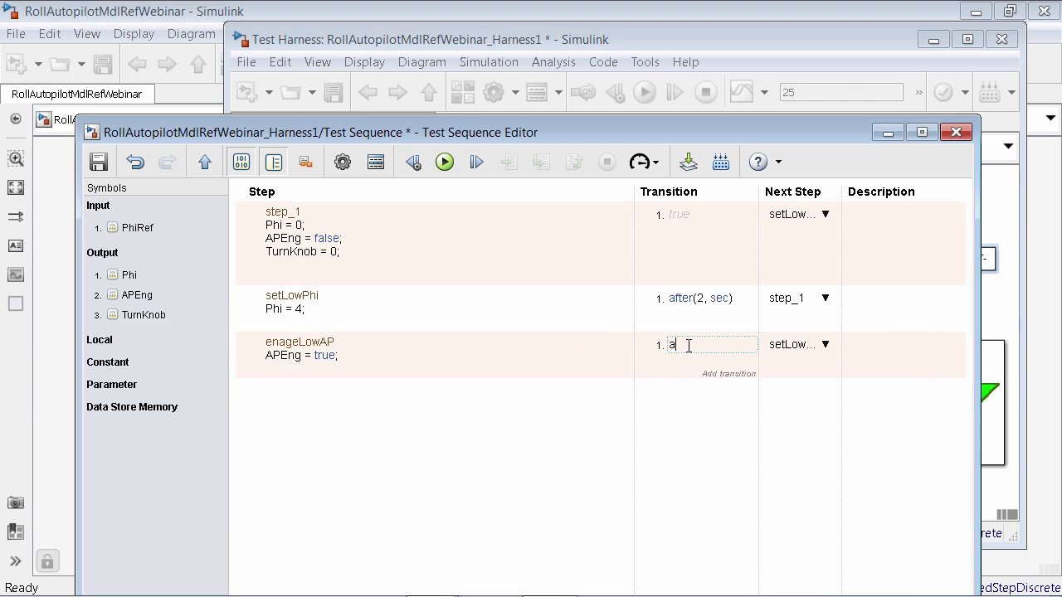
{"action": "type", "text": "2, sec)"}
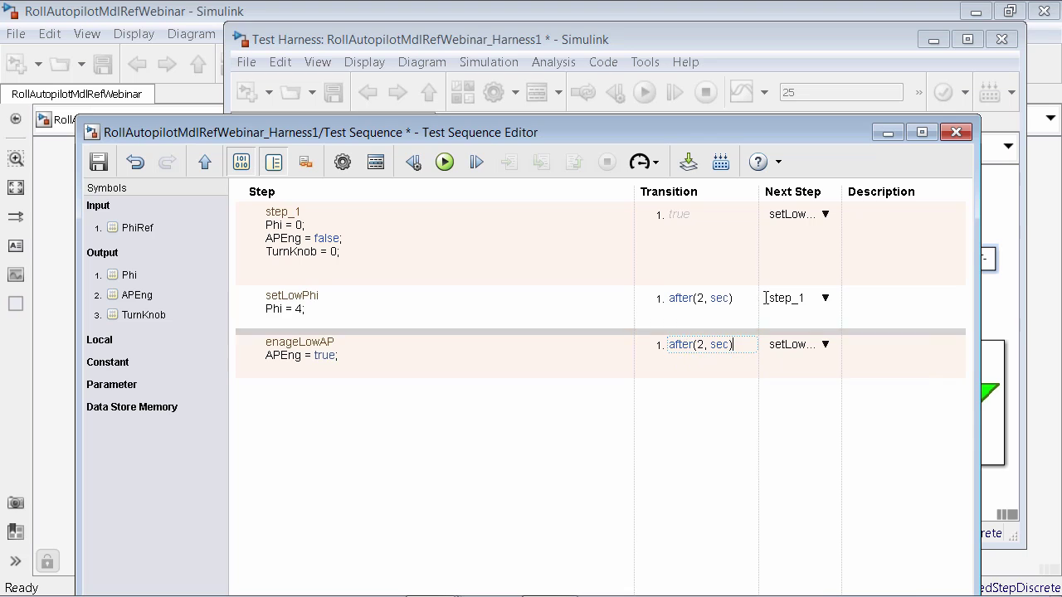
{"action": "left_click", "coordinate": [823, 298]}
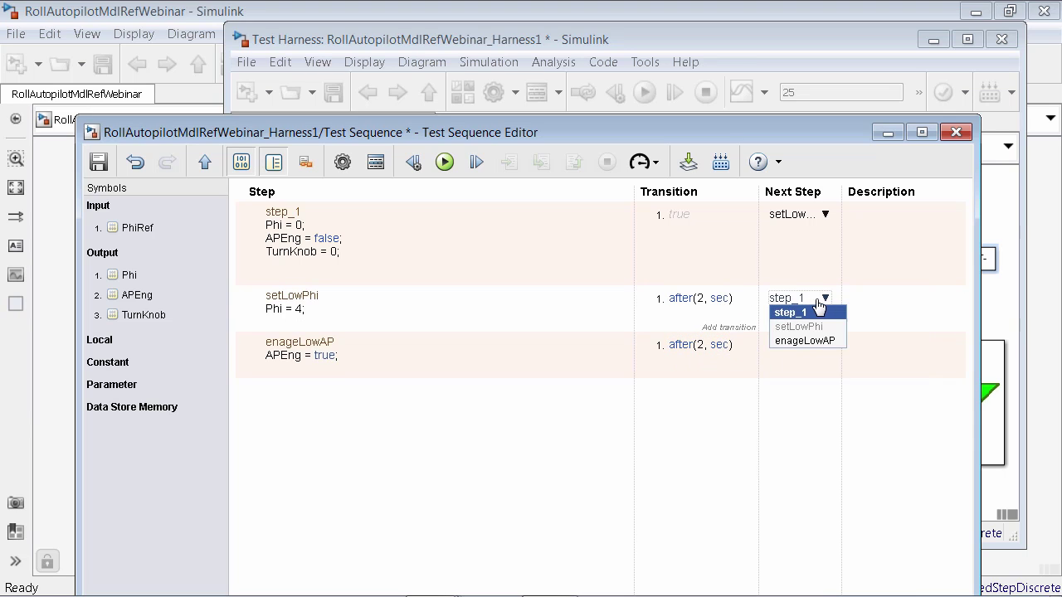
{"action": "left_click", "coordinate": [817, 340]}
{"action": "mouse_move", "coordinate": [770, 360]}
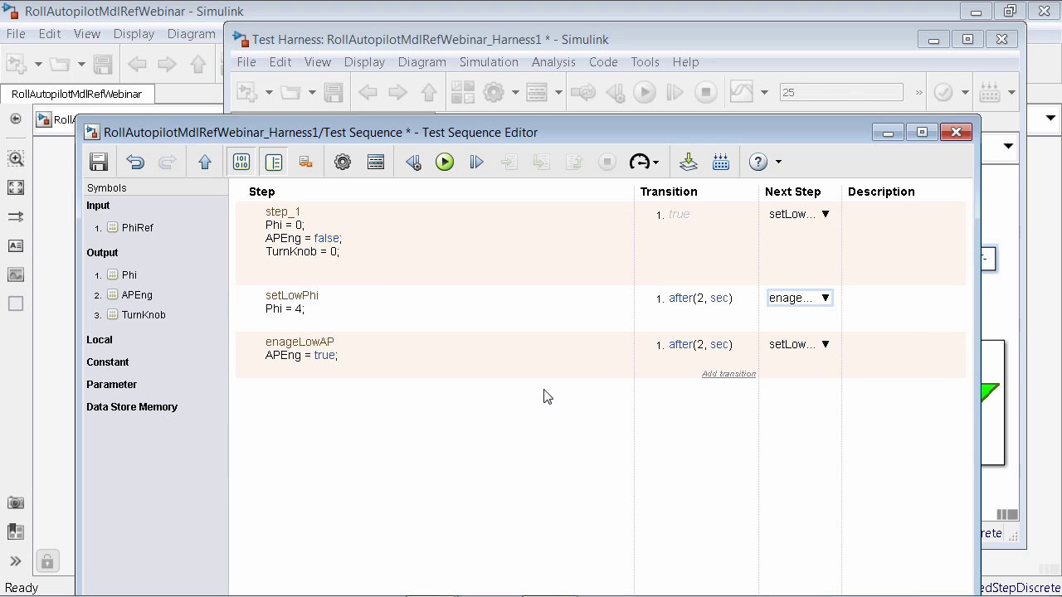
Step: Add a step after enageLowAP named Reset that assigns APEng = false;
{"action": "mouse_move", "coordinate": [481, 358]}
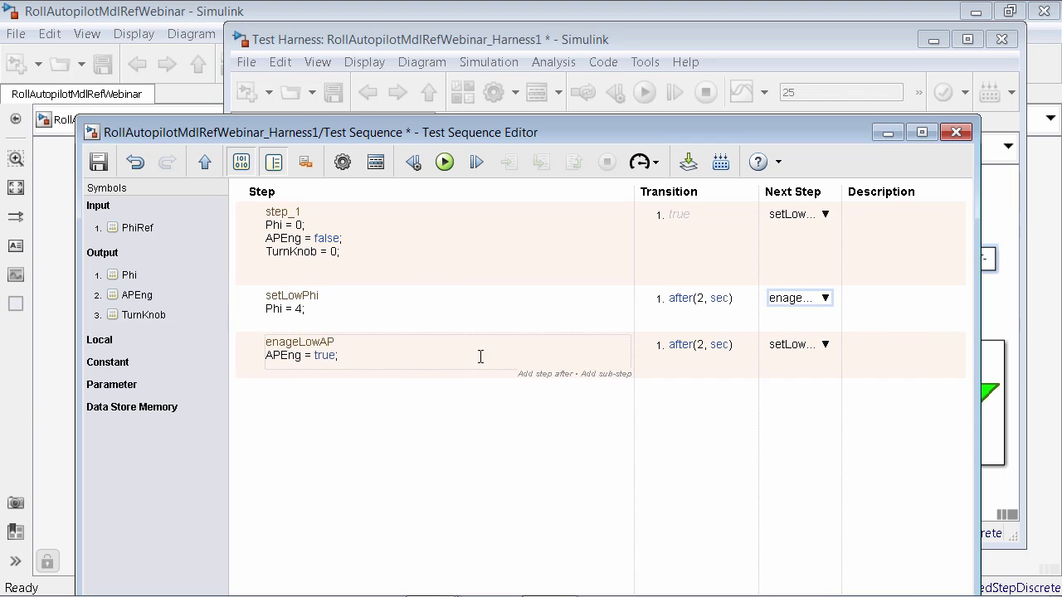
{"action": "left_click", "coordinate": [544, 378]}
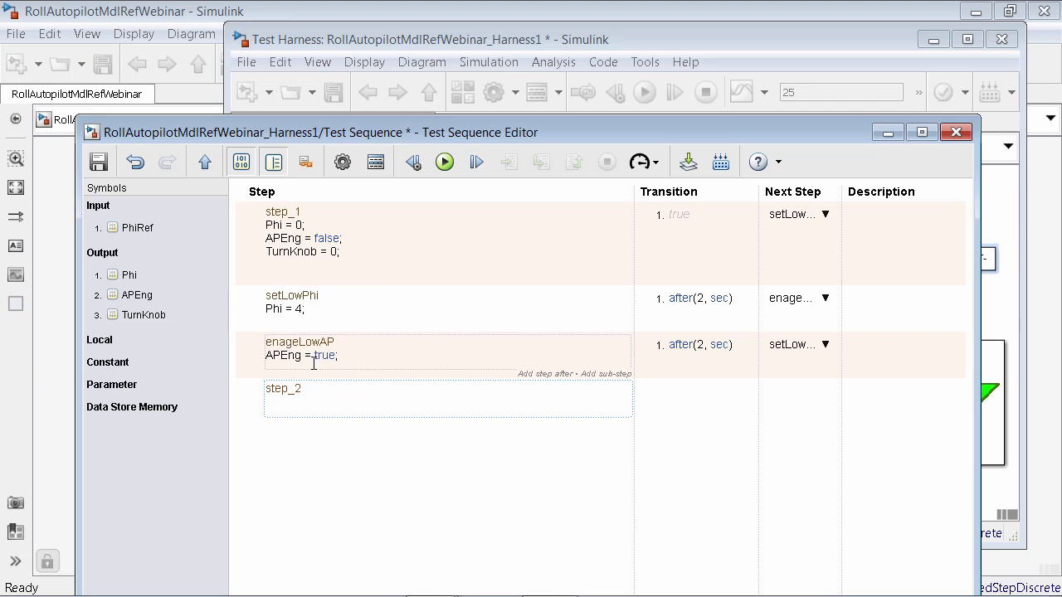
{"action": "double_click", "coordinate": [313, 391]}
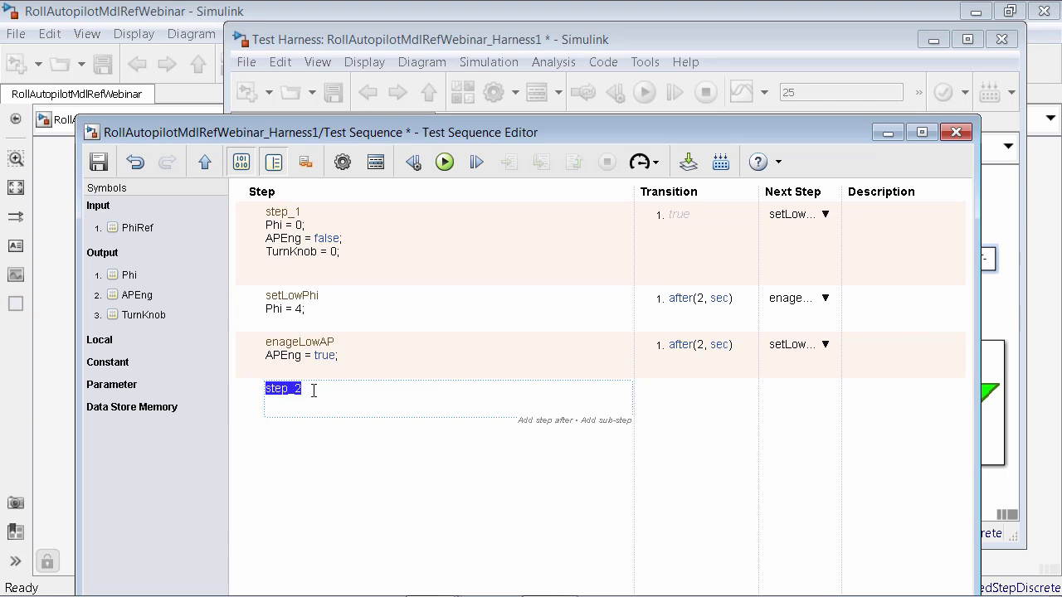
{"action": "type", "text": "Rest"}
{"action": "key", "text": "BackSpace"}
{"action": "type", "text": "et"}
{"action": "key", "text": "Return"}
{"action": "type", "text": "APEng "}
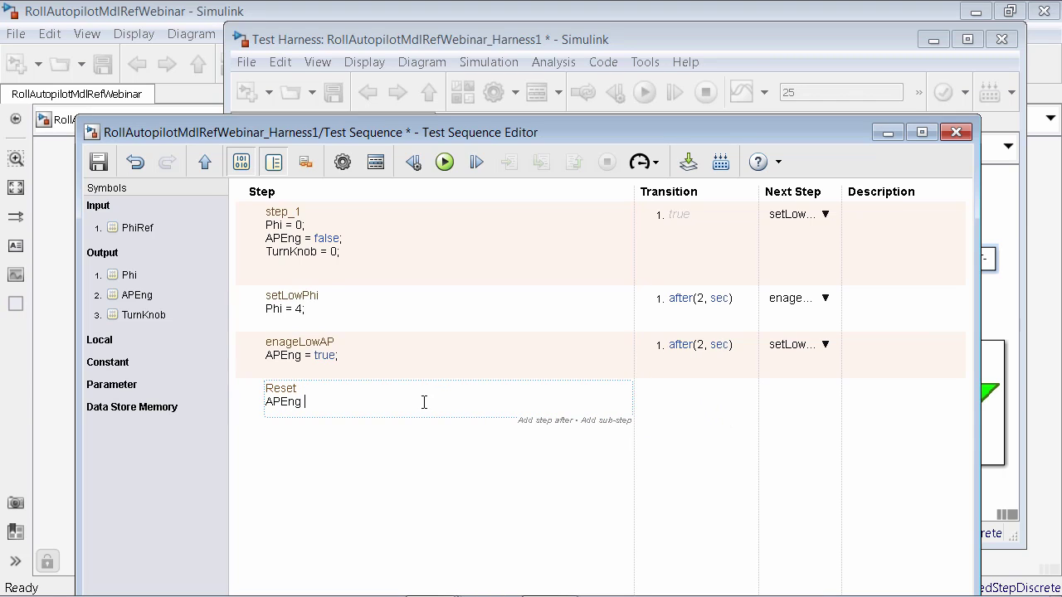
{"action": "type", "text": "= fa"}
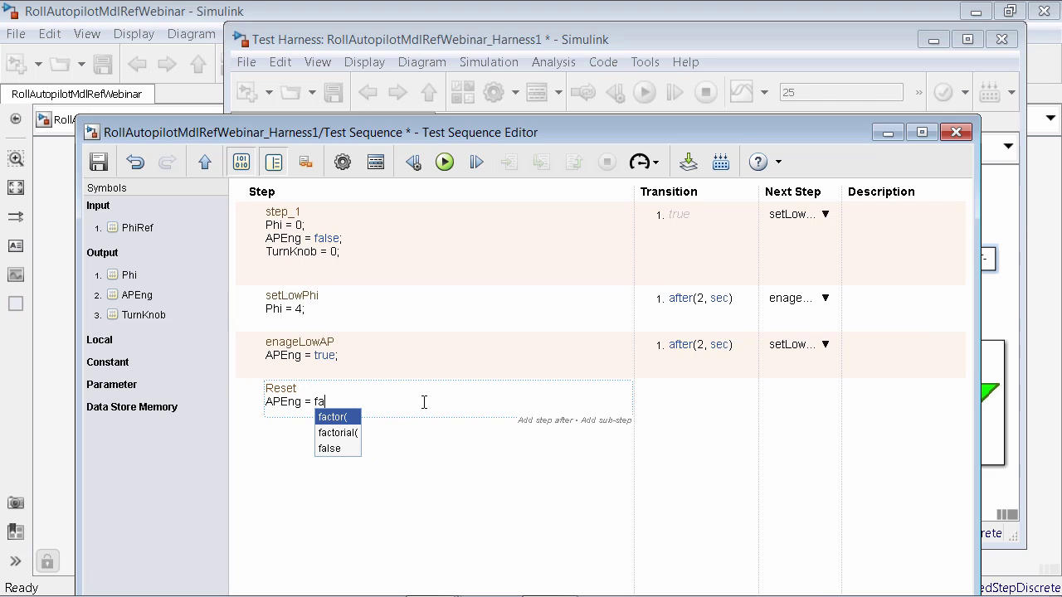
{"action": "type", "text": "lse;"}
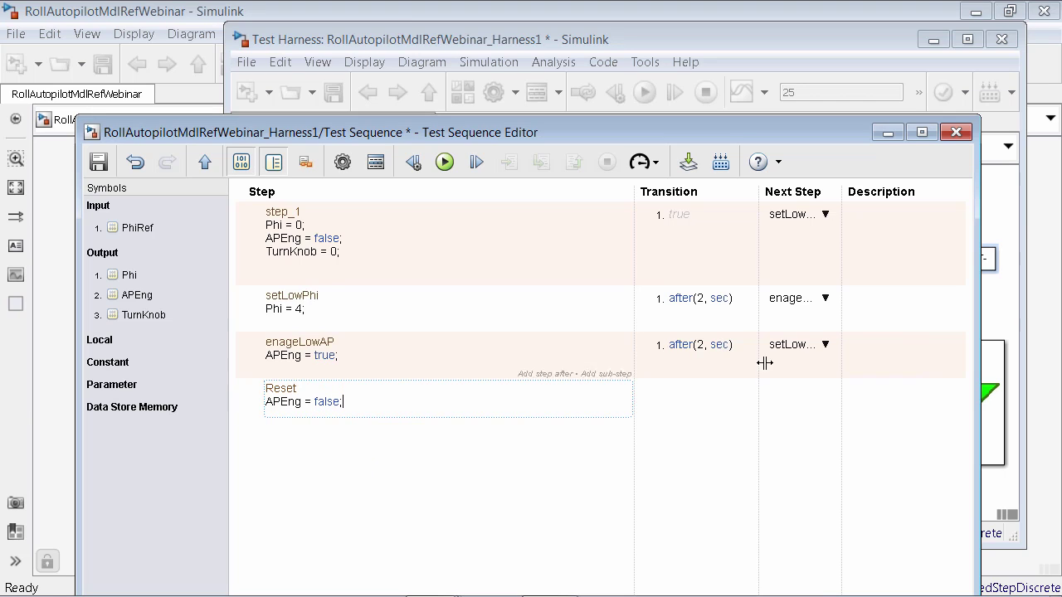
Step: Add an after(2, sec) transition to Reset and make Reset the next step of enageLowAP
{"action": "left_click", "coordinate": [711, 425]}
{"action": "left_click", "coordinate": [711, 422]}
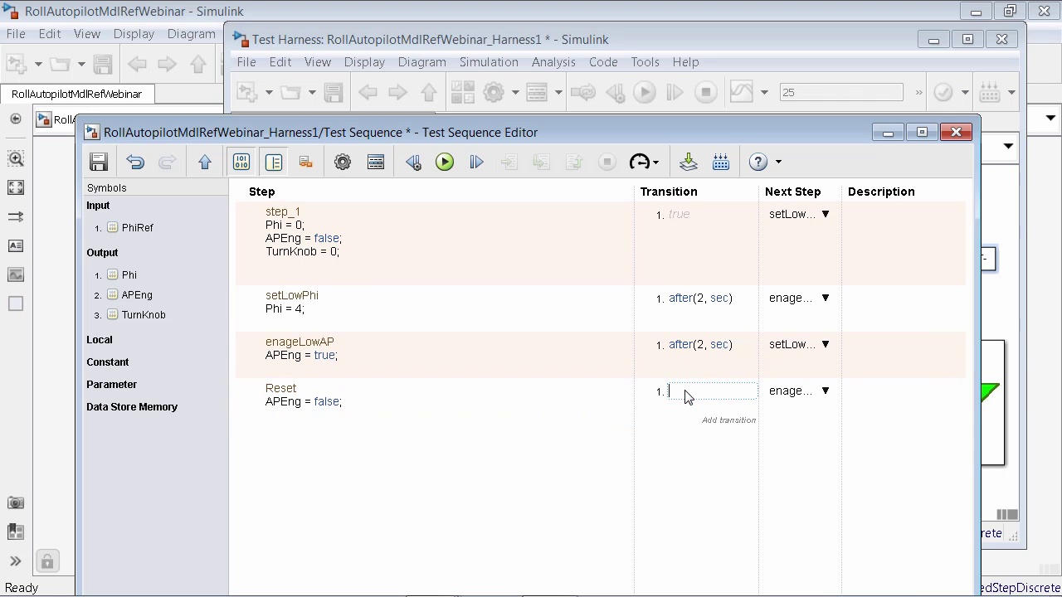
{"action": "type", "text": "after"}
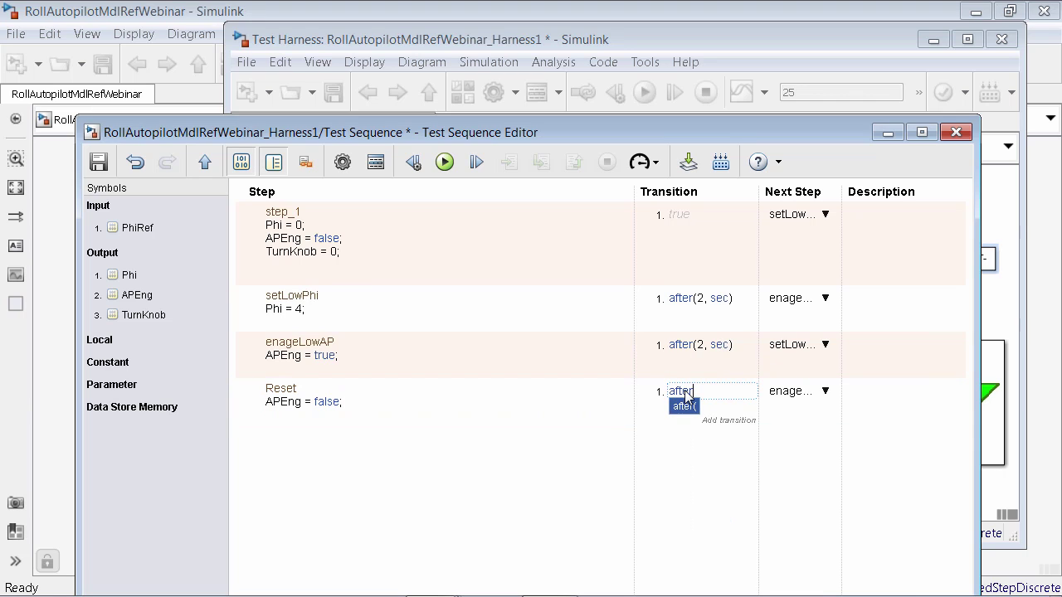
{"action": "type", "text": "(2, sec)"}
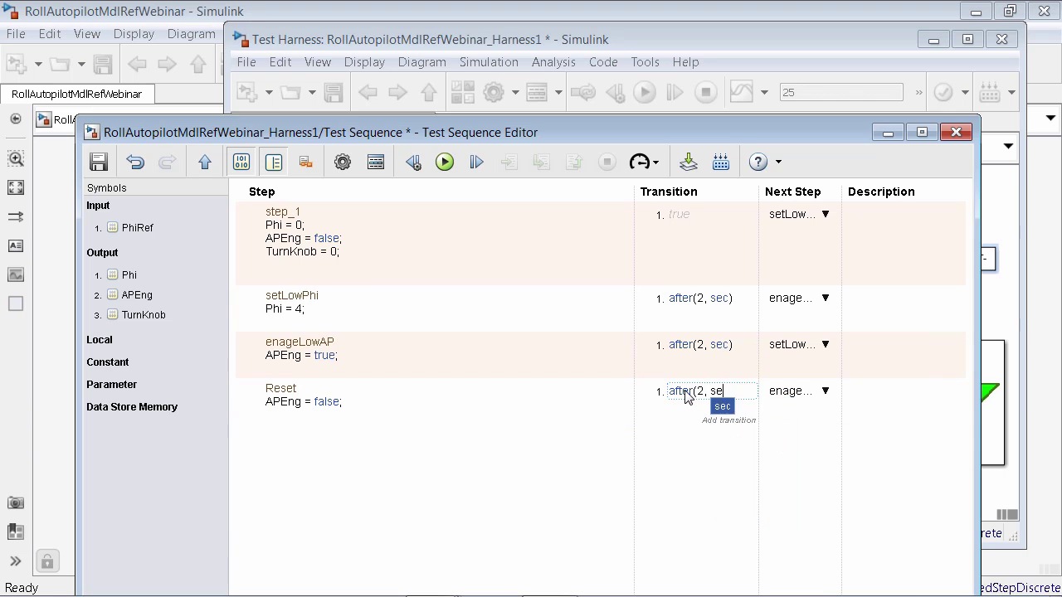
{"action": "left_click", "coordinate": [826, 345]}
{"action": "left_click", "coordinate": [820, 403]}
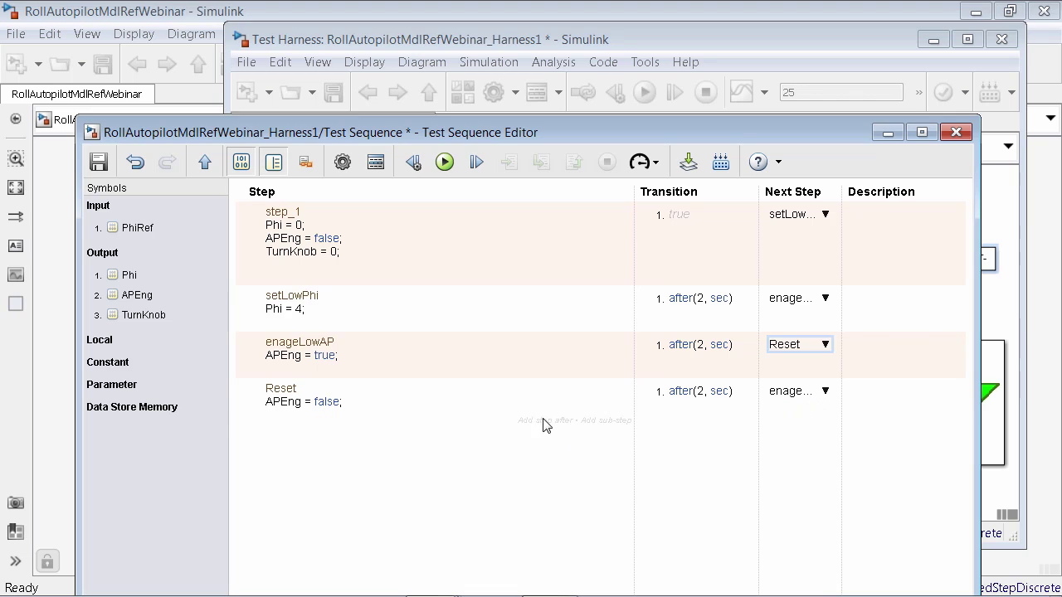
Step: Add a step after Reset named setHiPhi that assigns Phi = 30.6; and give it a transition with the condition true
{"action": "left_click", "coordinate": [542, 421]}
{"action": "double_click", "coordinate": [316, 434]}
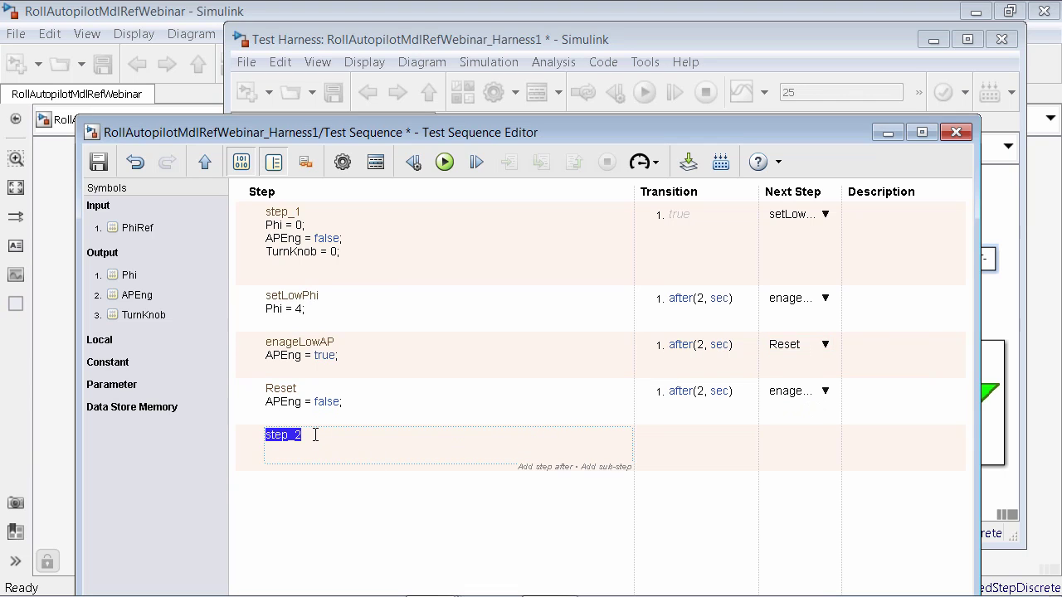
{"action": "type", "text": "setHiPhi Ph"}
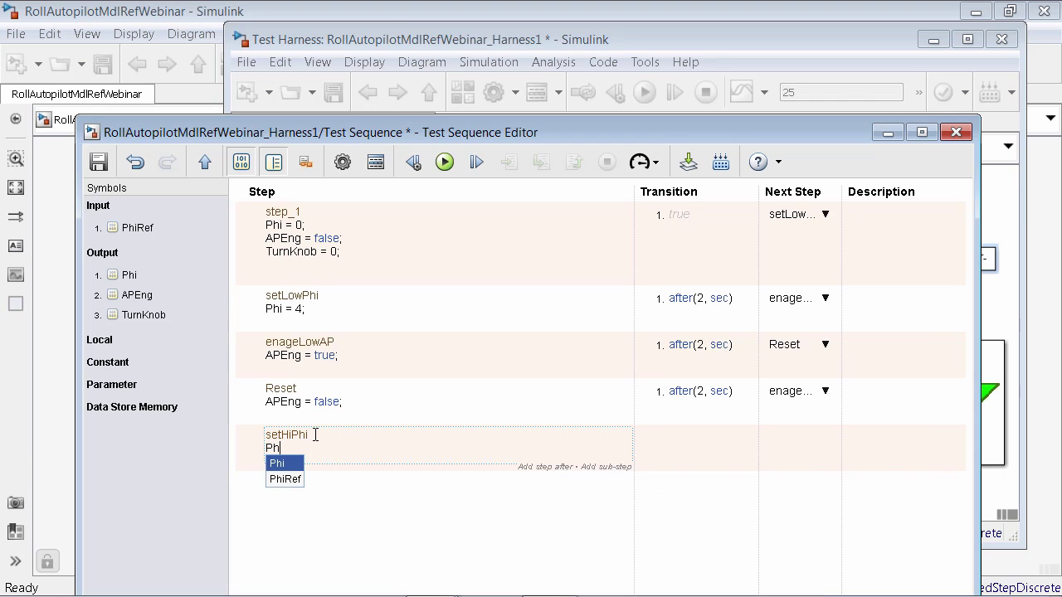
{"action": "type", "text": "i = 3"}
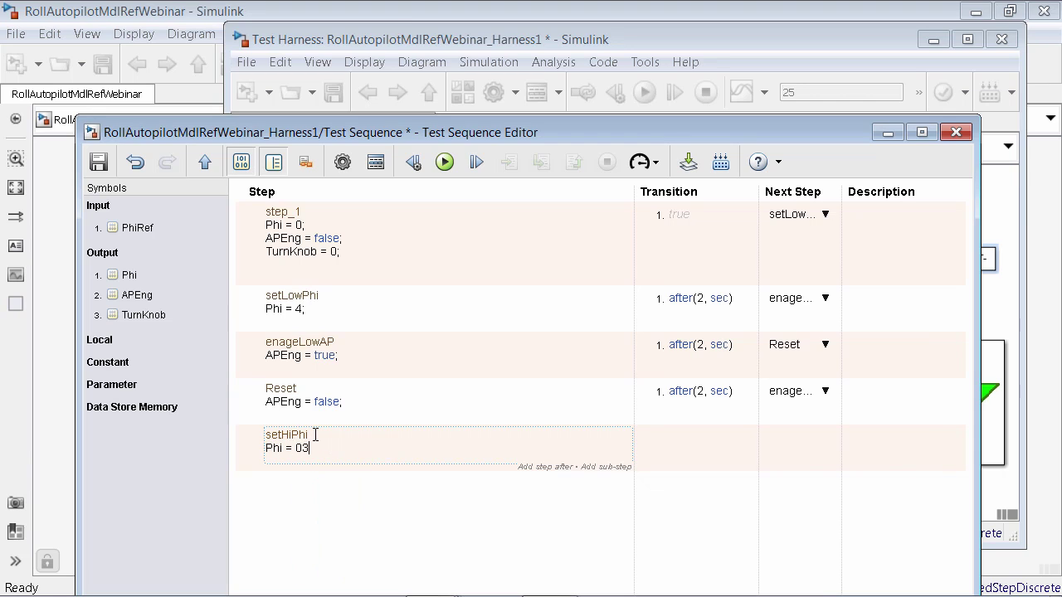
{"action": "type", "text": "0.6;"}
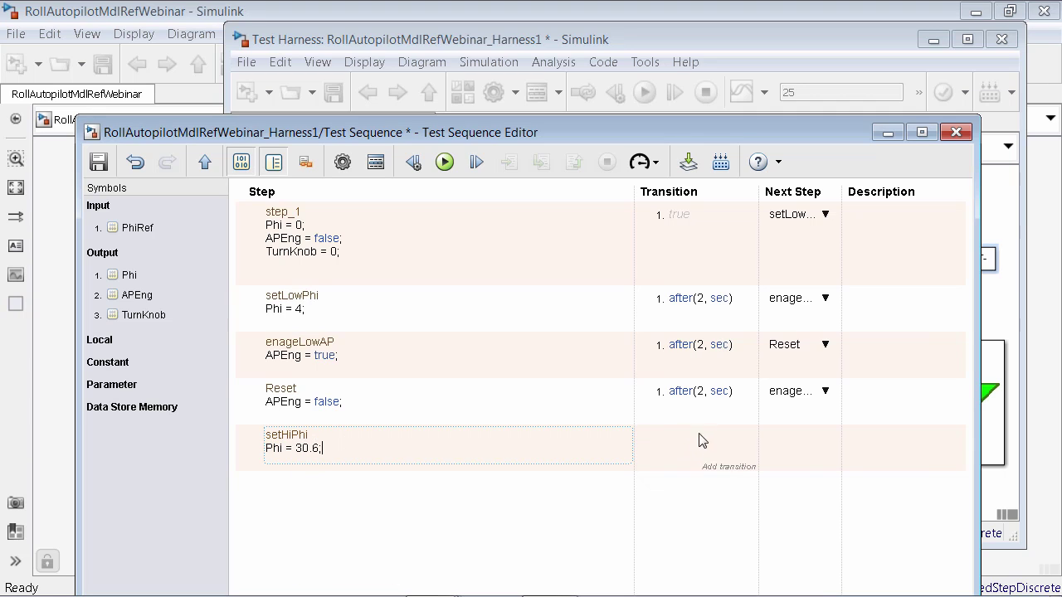
{"action": "left_click", "coordinate": [723, 470]}
{"action": "type", "text": "true"}
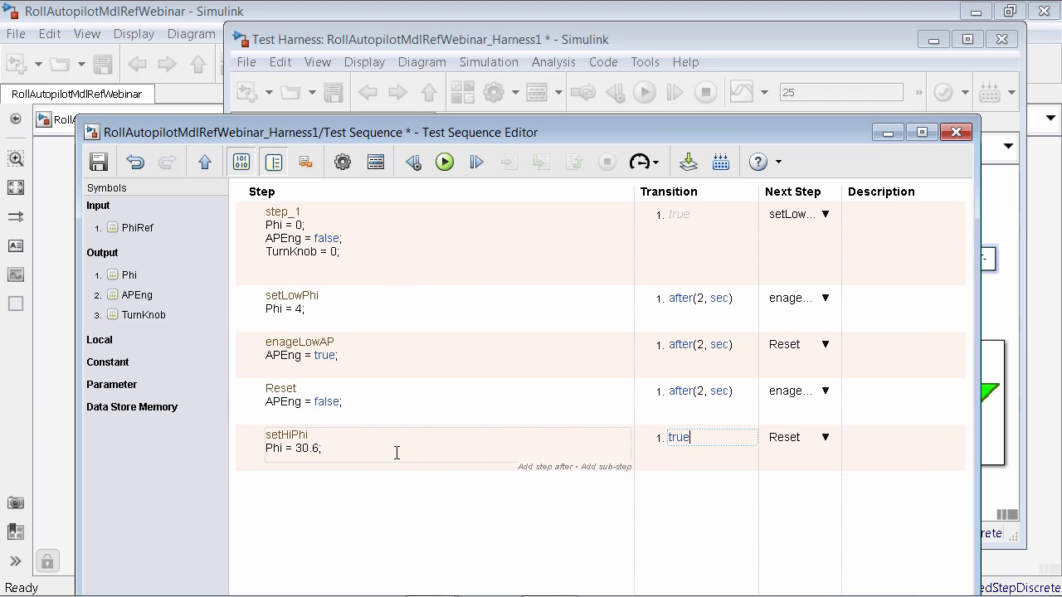
Step: Add a step after setHiPhi named engageHiAP that assigns APEng = true;
{"action": "left_click", "coordinate": [537, 466]}
{"action": "double_click", "coordinate": [333, 475]}
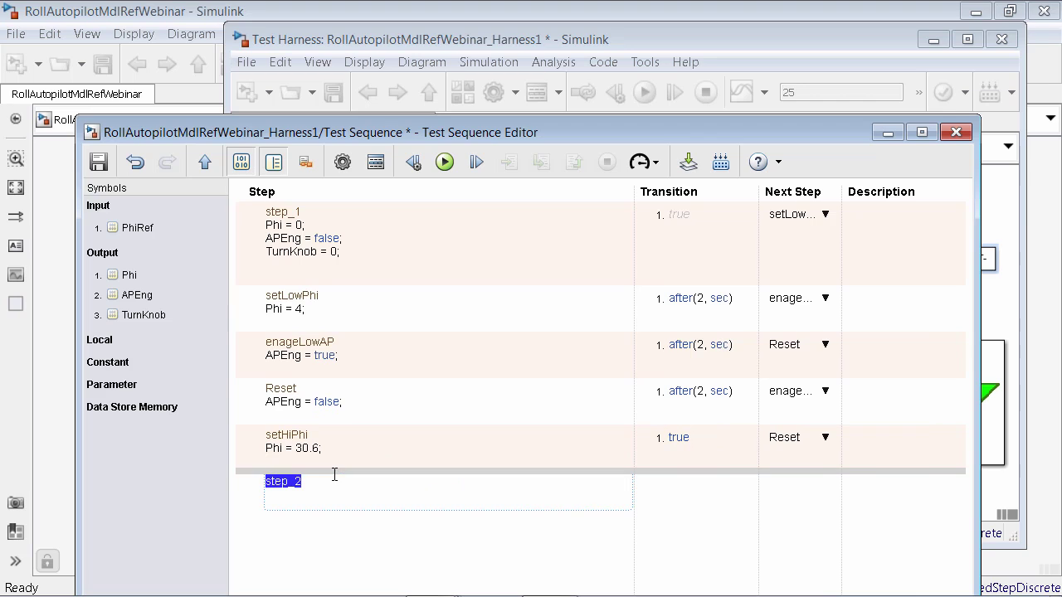
{"action": "type", "text": "engageHiAP"}
{"action": "key", "text": "Return"}
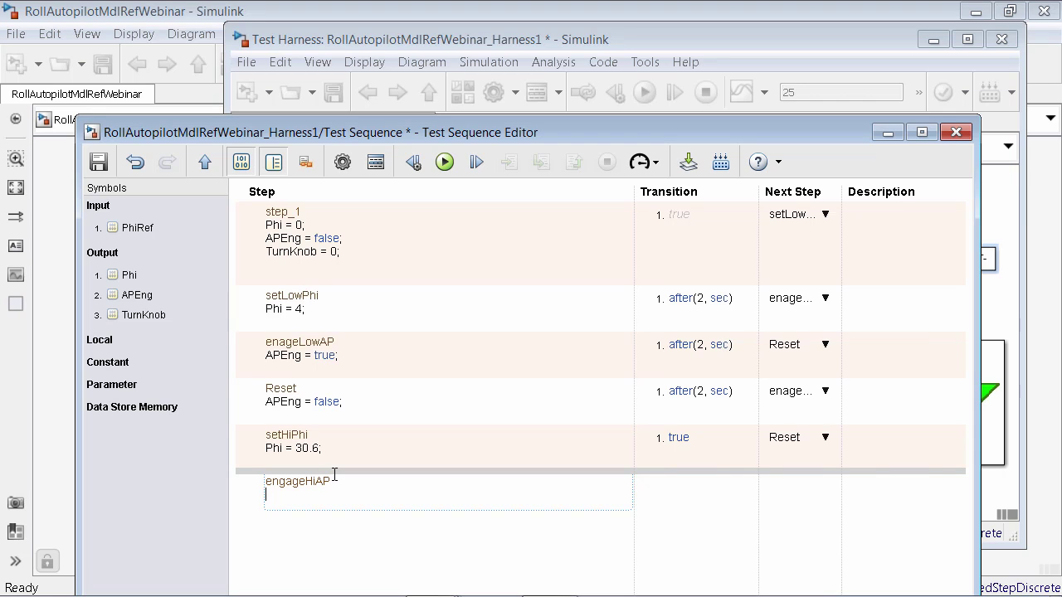
{"action": "type", "text": "AP"}
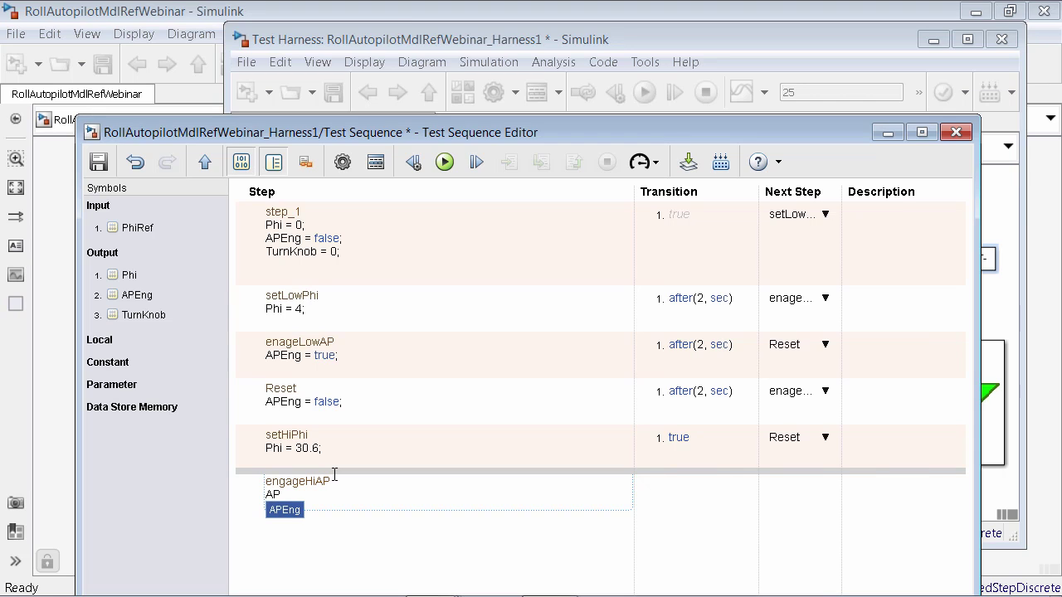
{"action": "key", "text": "Tab"}
{"action": "type", "text": "= true"}
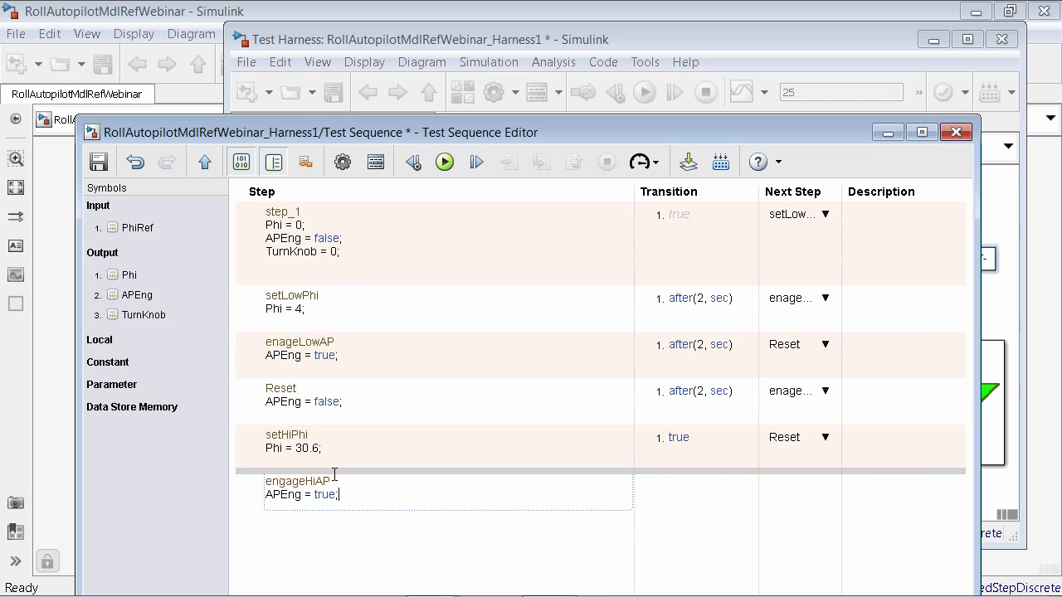
Step: Make engageHiAP the next step of setHiPhi and setHiPhi the next step of Reset
{"action": "left_click", "coordinate": [812, 442]}
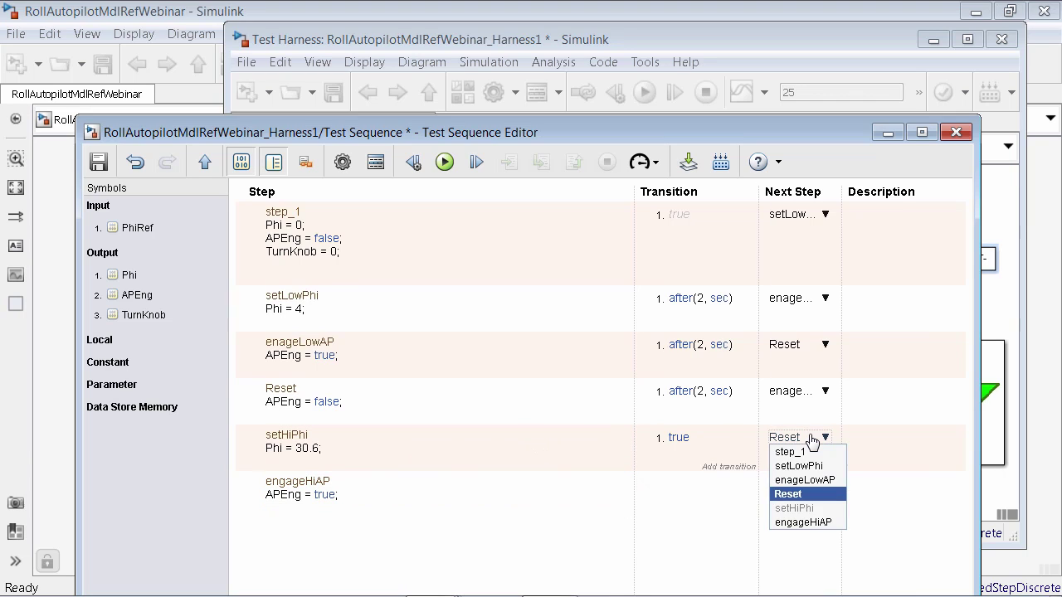
{"action": "left_click", "coordinate": [803, 522]}
{"action": "left_click", "coordinate": [817, 392]}
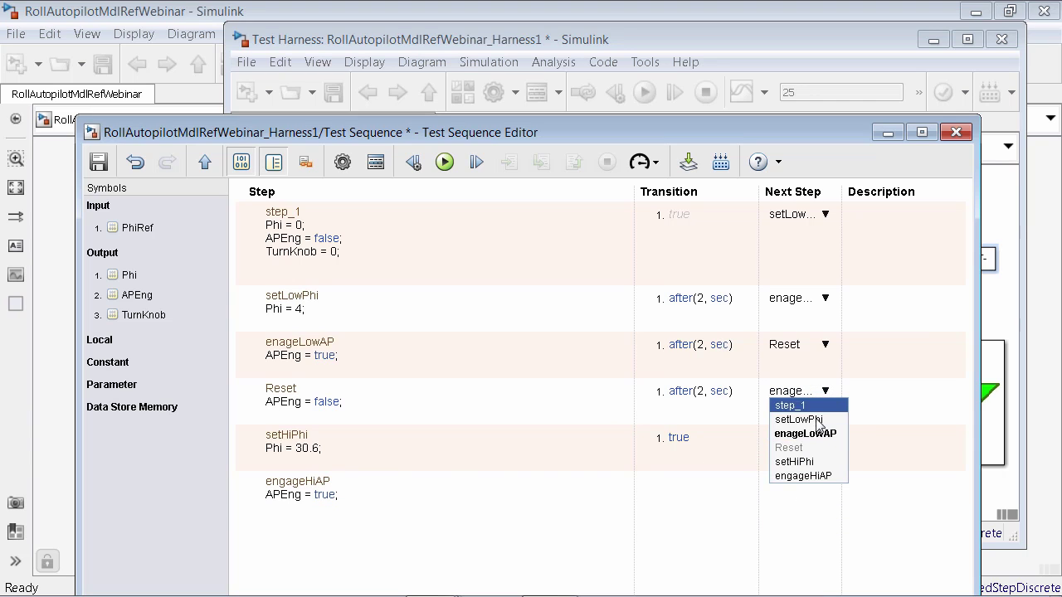
{"action": "left_click", "coordinate": [813, 461]}
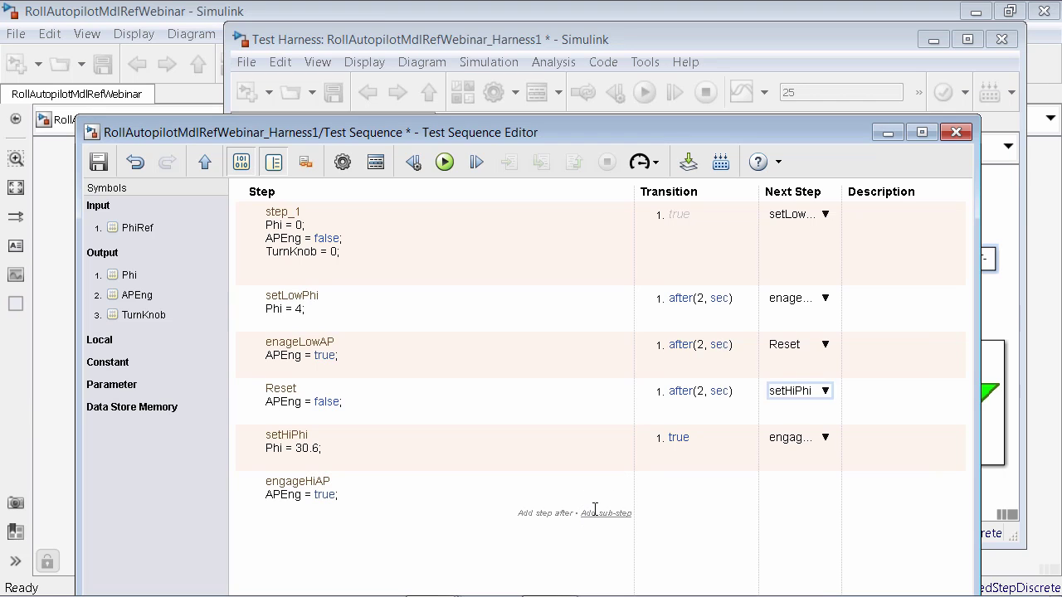
Step: Describe the setHiPhi step as "Create a violation", and toggle the description column off and back on
{"action": "left_click", "coordinate": [877, 444]}
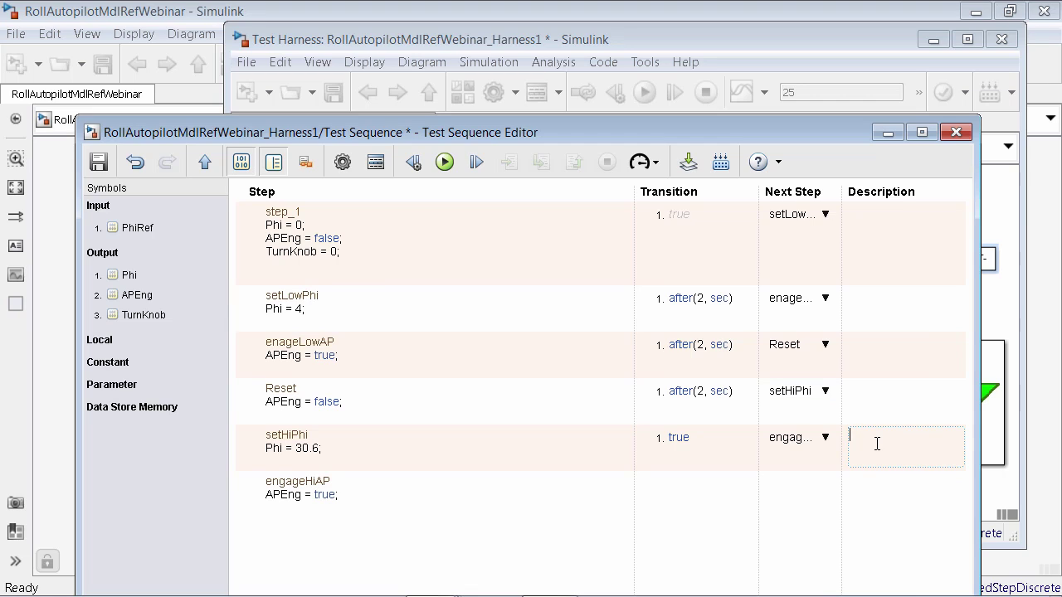
{"action": "type", "text": "Create an"}
{"action": "key", "text": "BackSpace"}
{"action": "type", "text": "violation"}
{"action": "left_click", "coordinate": [274, 163]}
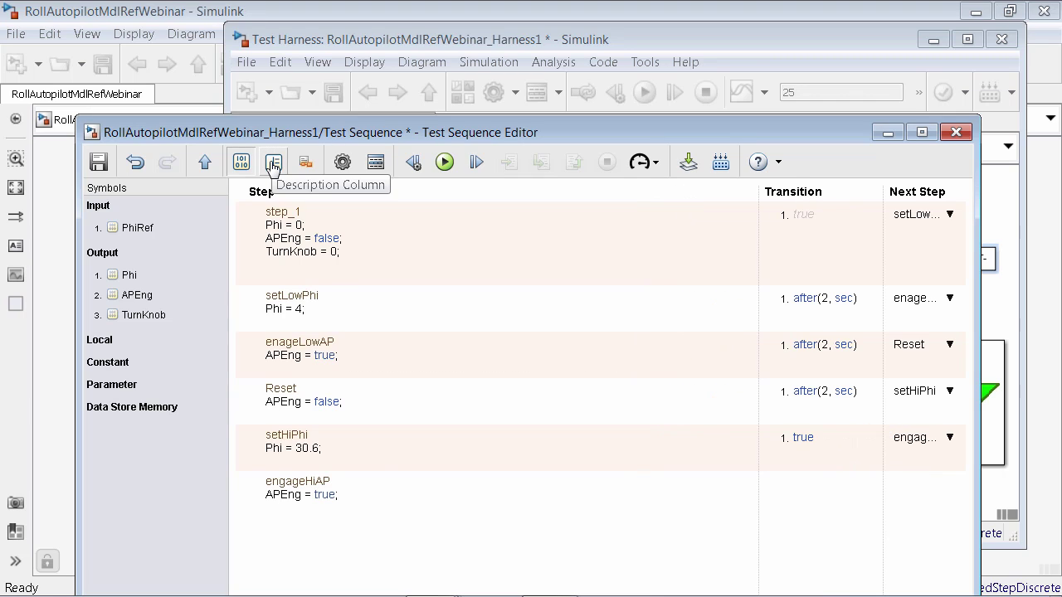
{"action": "left_click", "coordinate": [273, 164]}
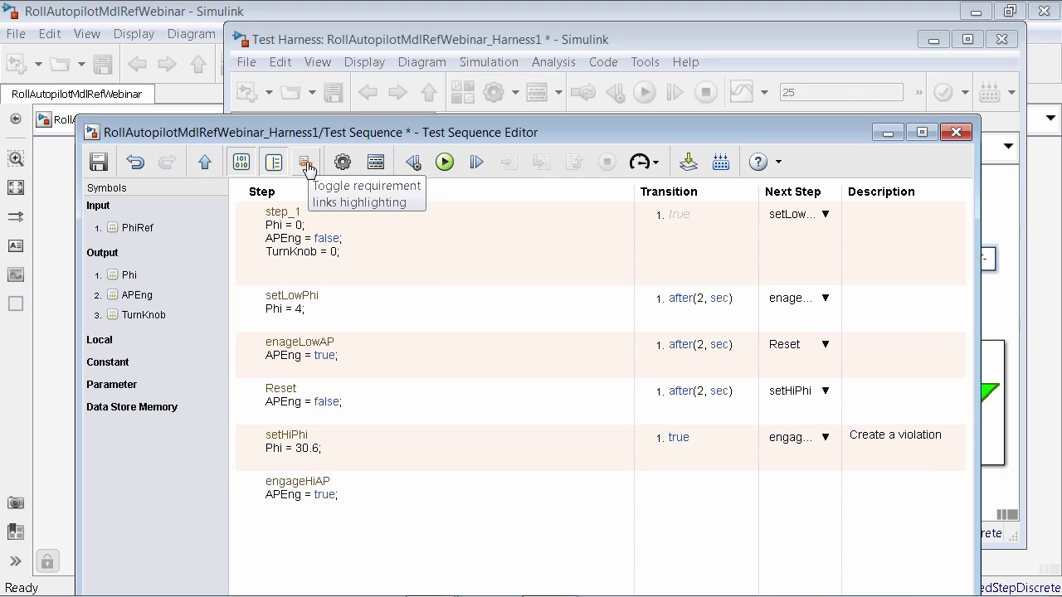
Step: Look through the requirements traceability linking options for step_1
{"action": "right_click", "coordinate": [382, 243]}
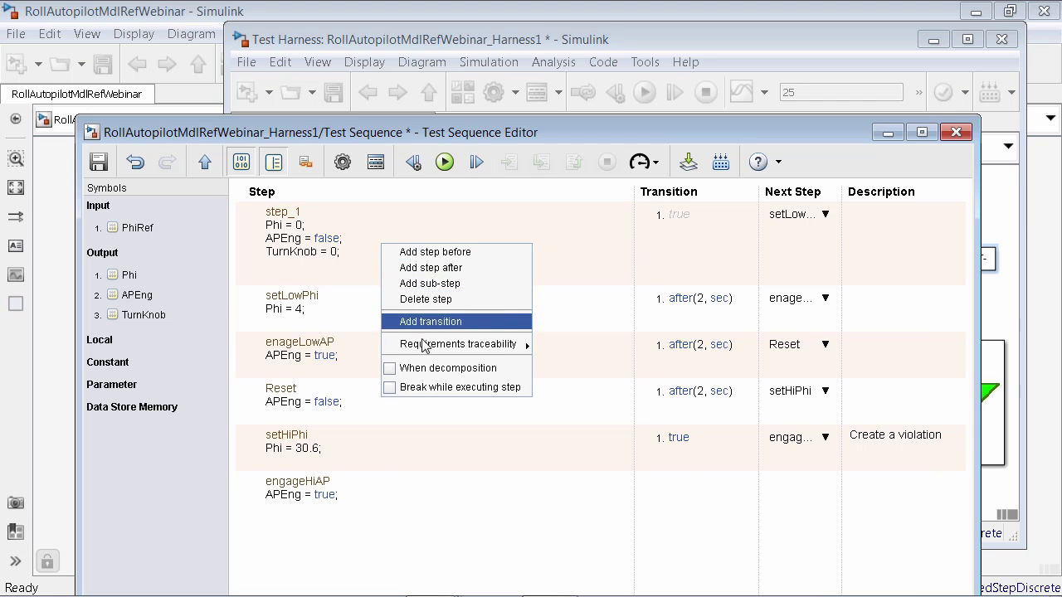
{"action": "mouse_move", "coordinate": [425, 348]}
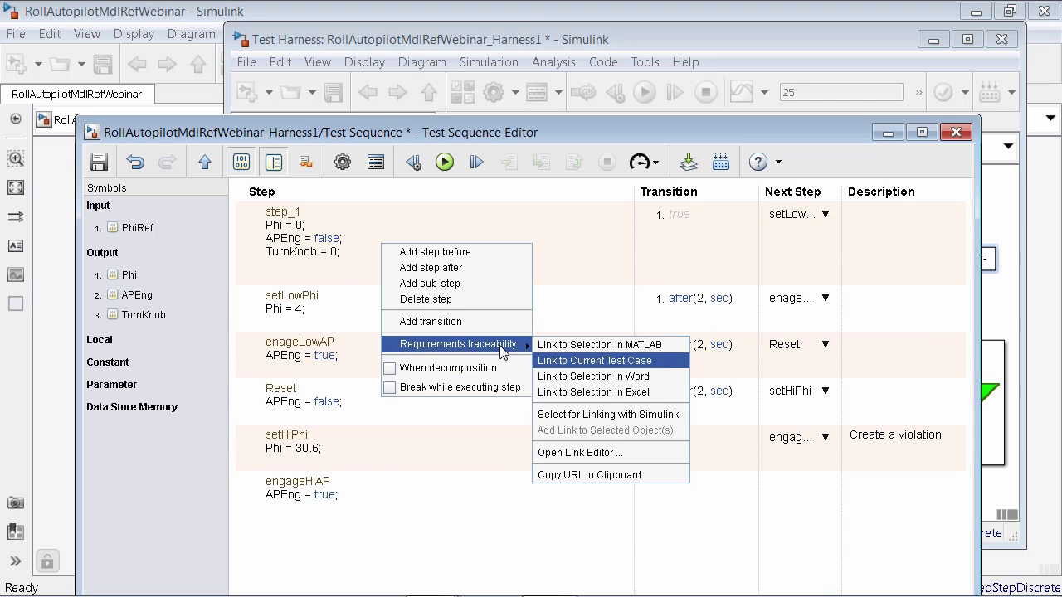
{"action": "left_click", "coordinate": [381, 215]}
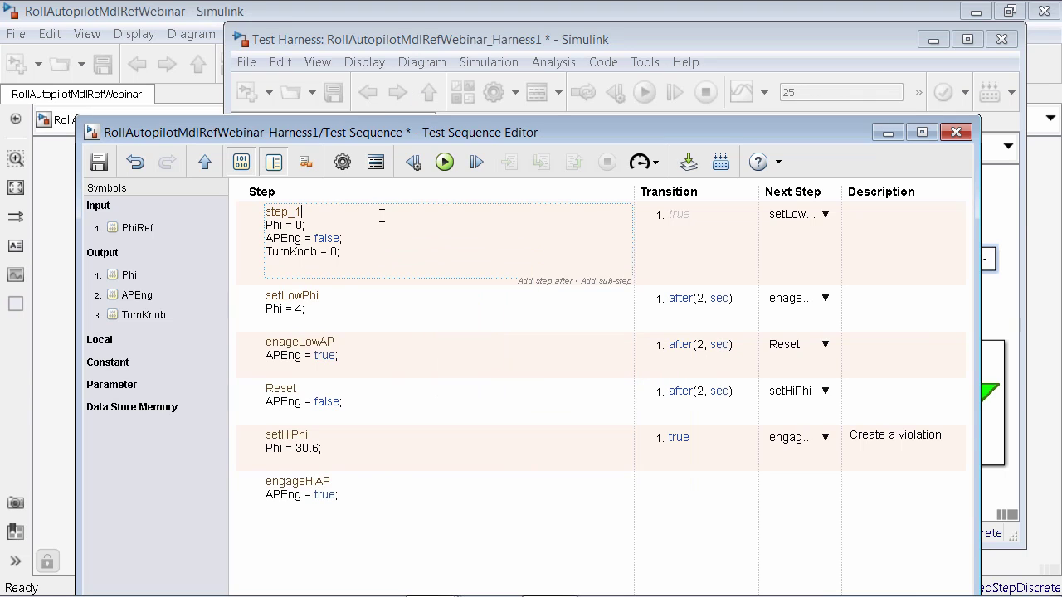
Step: Save the test harness with its edited test sequence
{"action": "left_click", "coordinate": [98, 161]}
{"action": "mouse_move", "coordinate": [434, 214]}
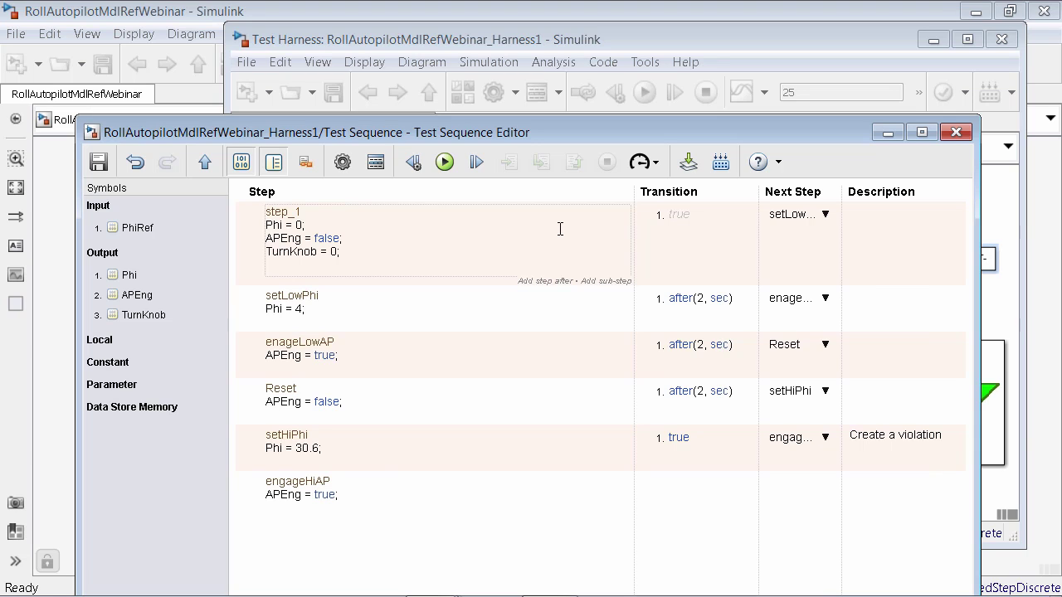
Step: In the harness model, stream the three Test Sequence output signals and the Roll Reference output to the Data Inspector
{"action": "left_click", "coordinate": [571, 42]}
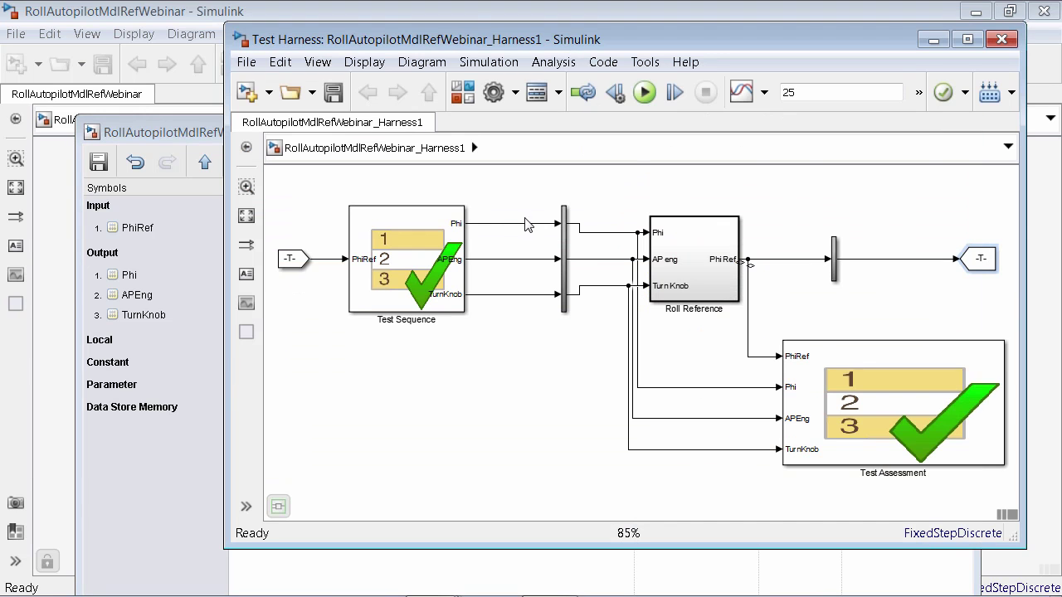
{"action": "left_click_drag", "start_coordinate": [499, 202], "coordinate": [521, 314]}
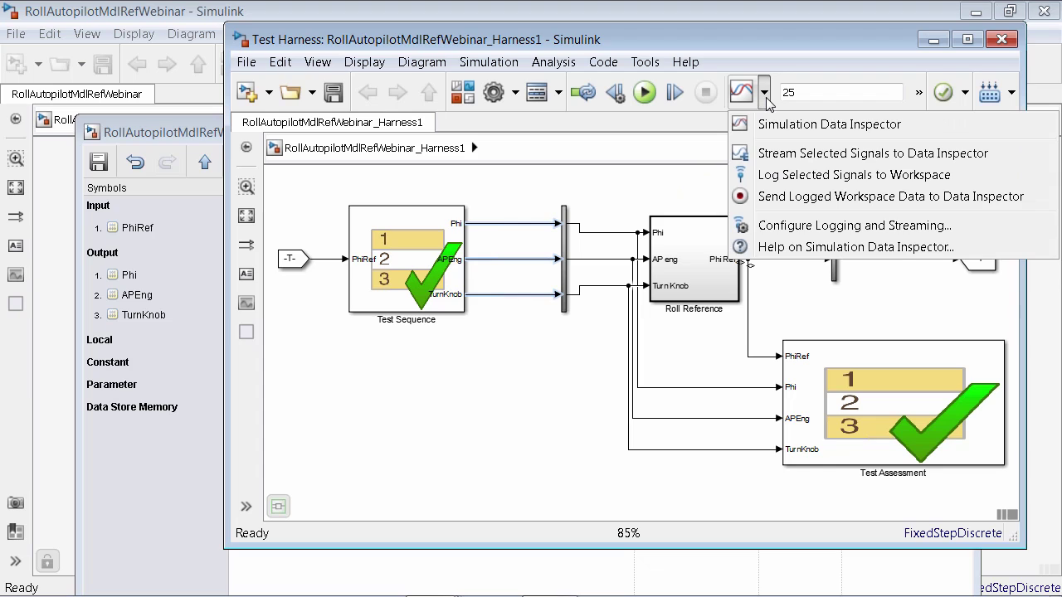
{"action": "left_click", "coordinate": [770, 155]}
{"action": "left_click_drag", "start_coordinate": [765, 231], "coordinate": [799, 288]}
{"action": "left_click", "coordinate": [764, 93]}
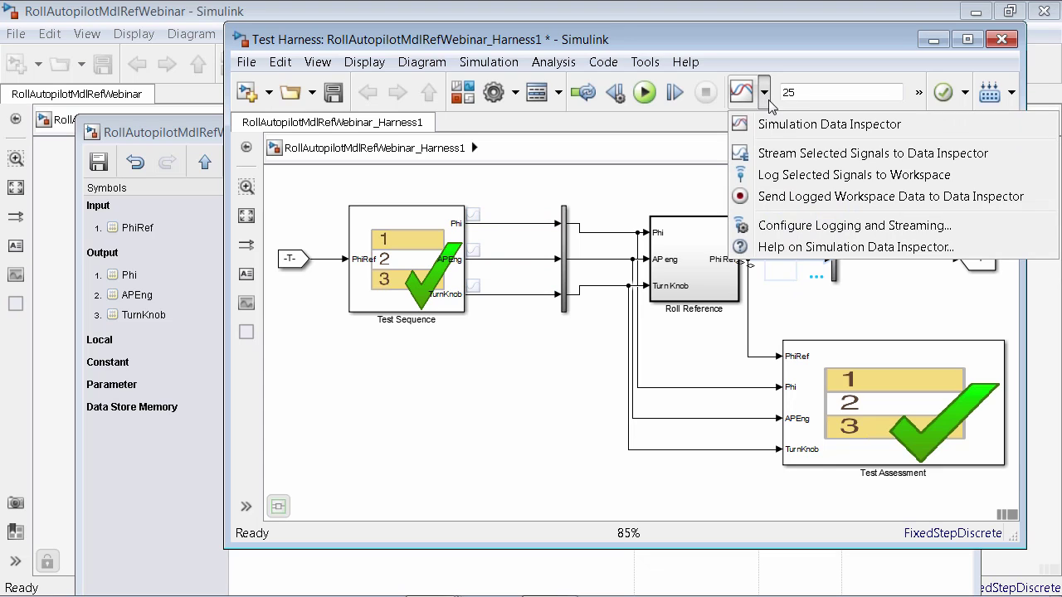
{"action": "left_click", "coordinate": [788, 159]}
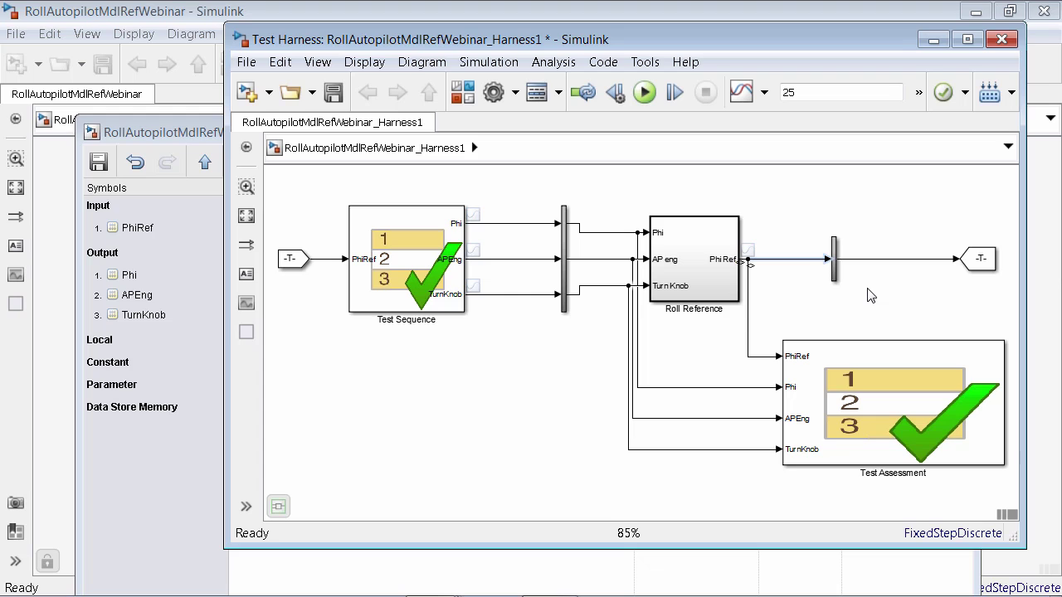
Step: Run the harness simulation and open its output in the Simulation Data Inspector
{"action": "left_click", "coordinate": [646, 92]}
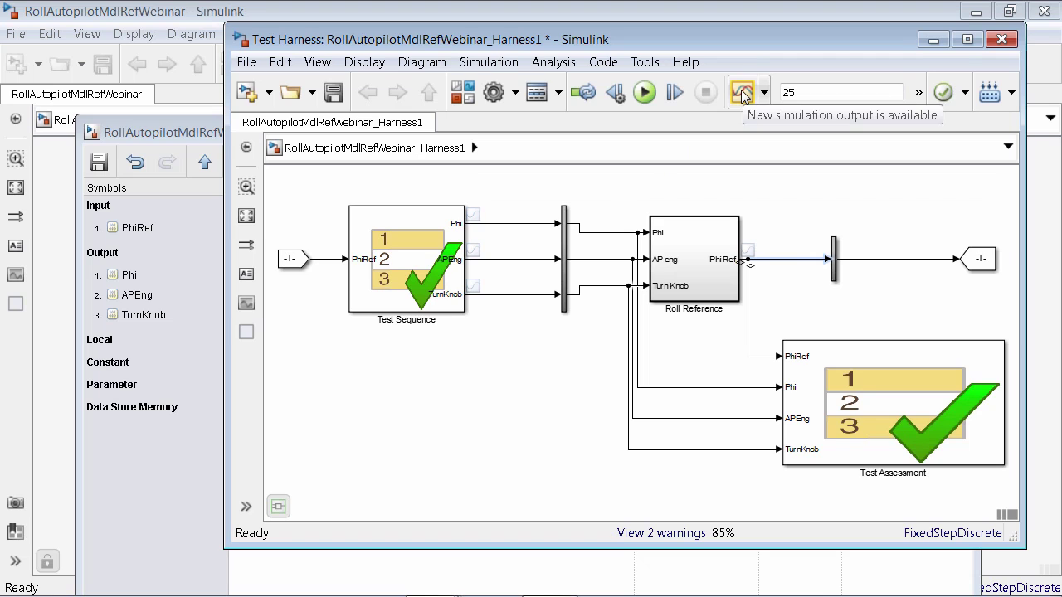
{"action": "left_click", "coordinate": [742, 93]}
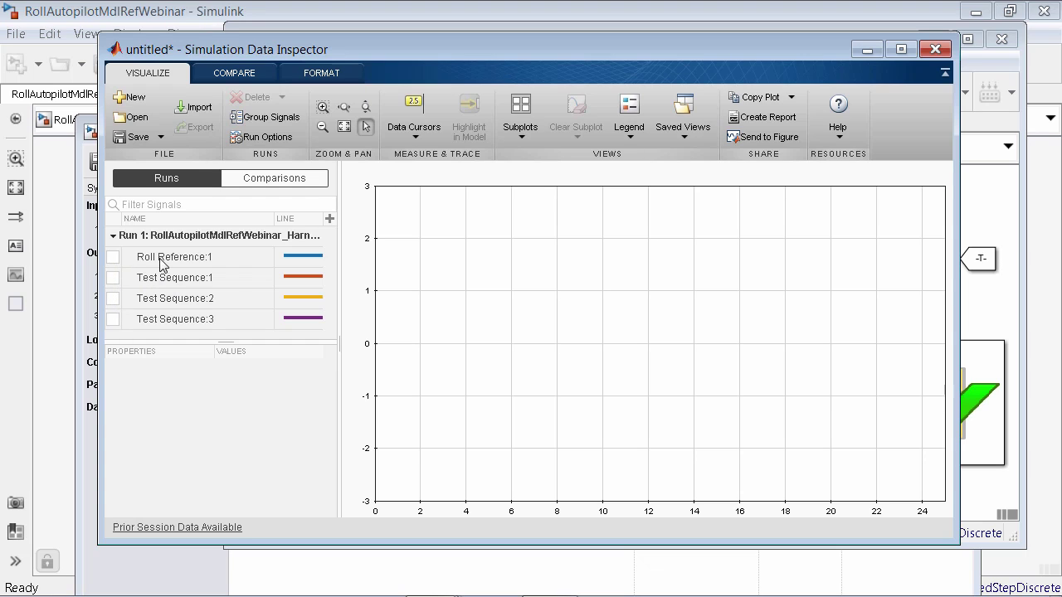
Step: Plot Roll Reference:1, Test Sequence:1 and Test Sequence:2 one at a time to examine them, and minimize the Simulation Data Inspector
{"action": "left_click", "coordinate": [114, 258]}
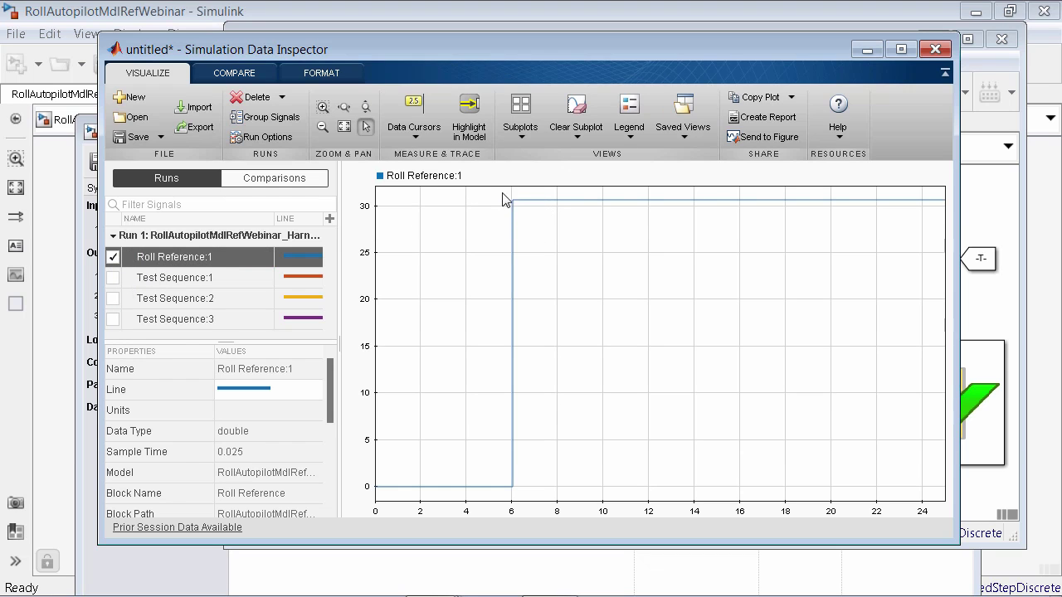
{"action": "left_click", "coordinate": [113, 258]}
{"action": "left_click", "coordinate": [113, 279]}
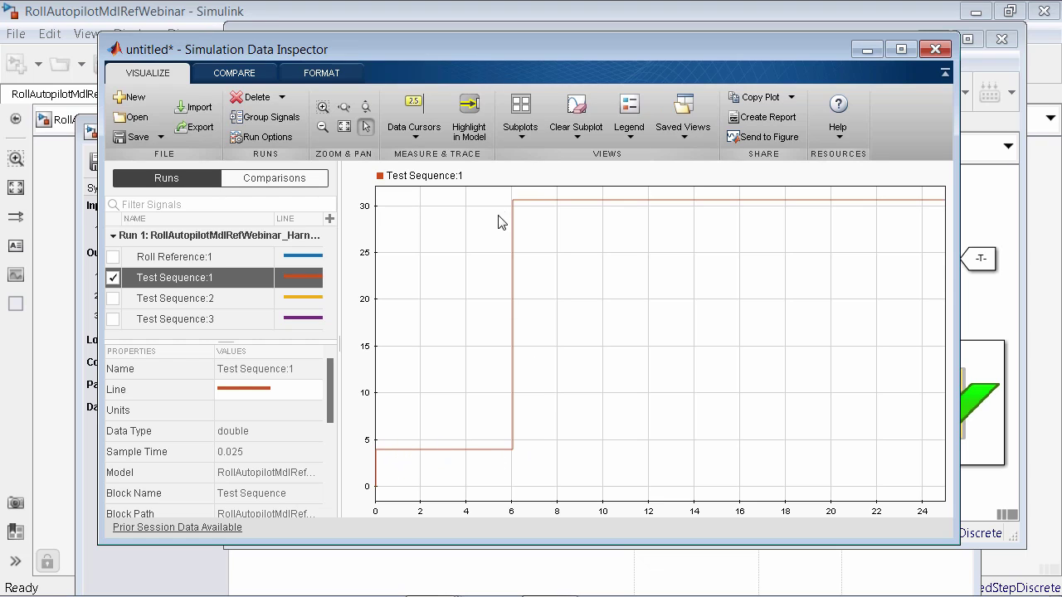
{"action": "left_click", "coordinate": [113, 278]}
{"action": "left_click", "coordinate": [113, 299]}
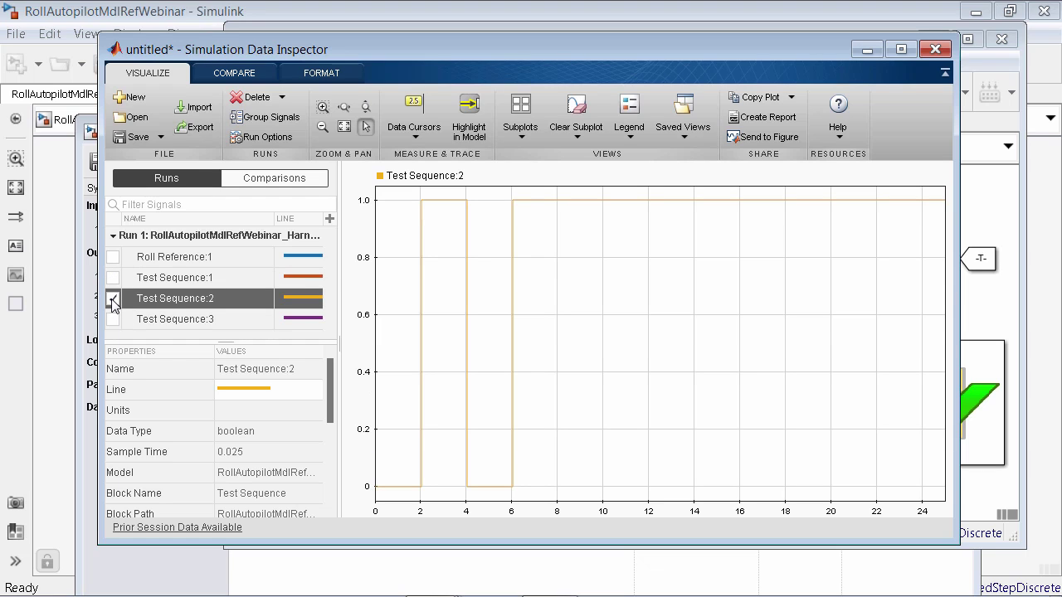
{"action": "left_click", "coordinate": [113, 299]}
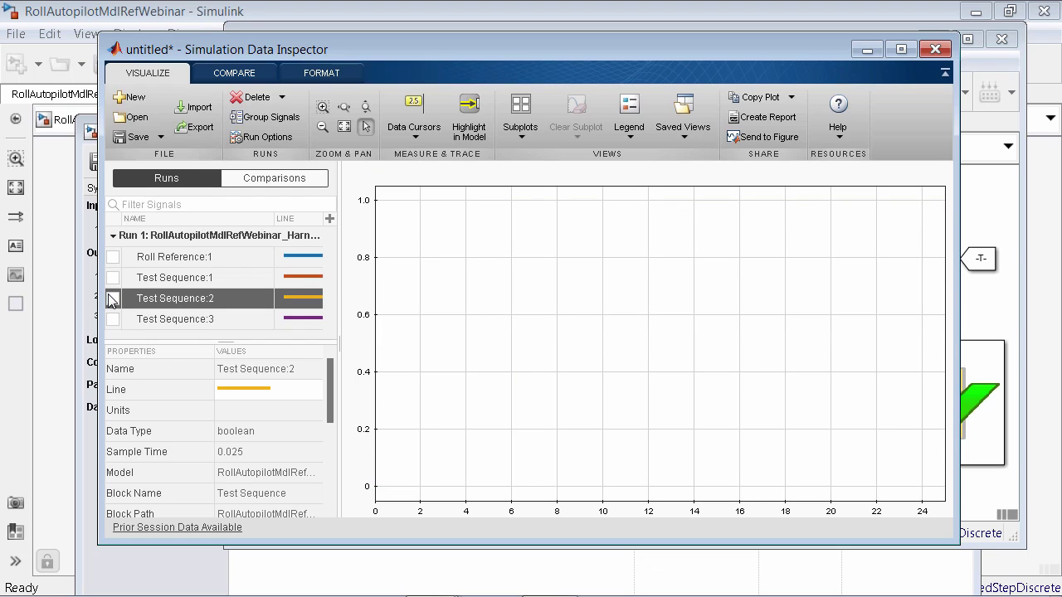
{"action": "left_click", "coordinate": [869, 50]}
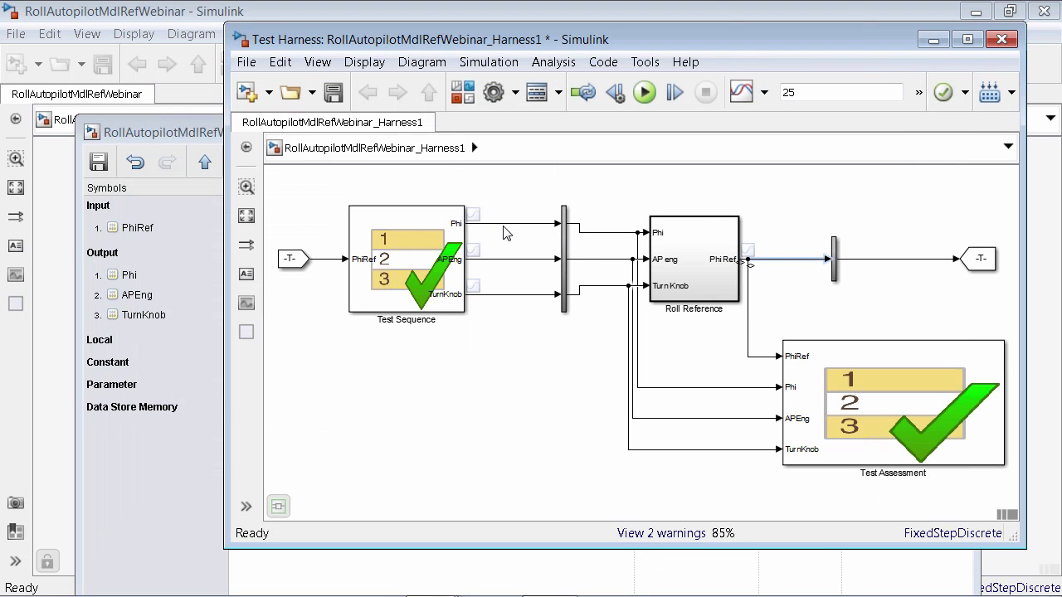
Step: Name the Test Sequence output signals Phi, APEng and TurnKnob, and the Roll Reference output signal PhiRef
{"action": "left_click", "coordinate": [504, 225]}
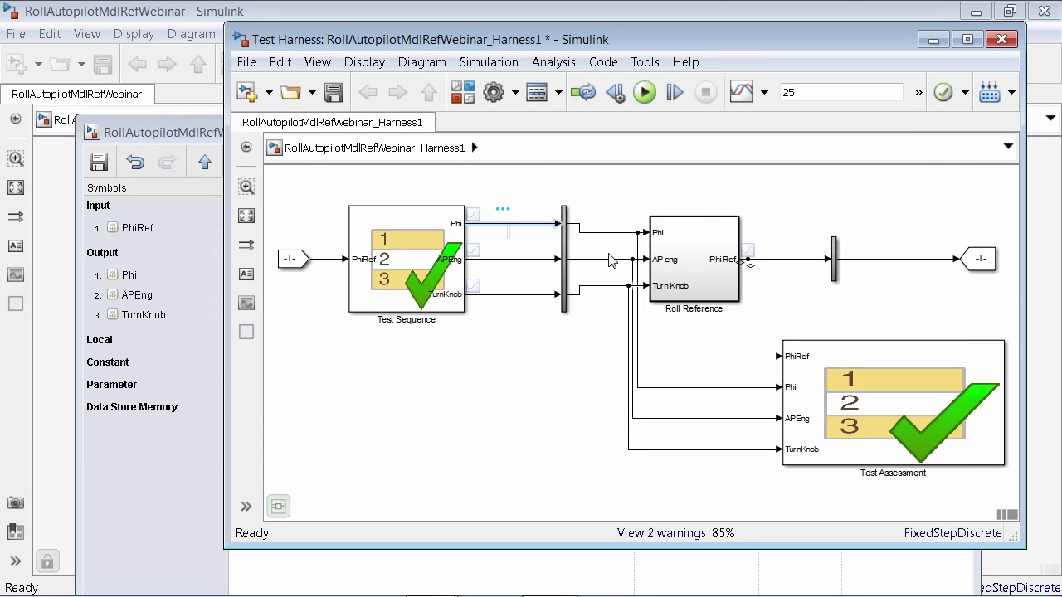
{"action": "type", "text": "Phi"}
{"action": "left_click", "coordinate": [513, 260]}
{"action": "double_click", "coordinate": [514, 261]}
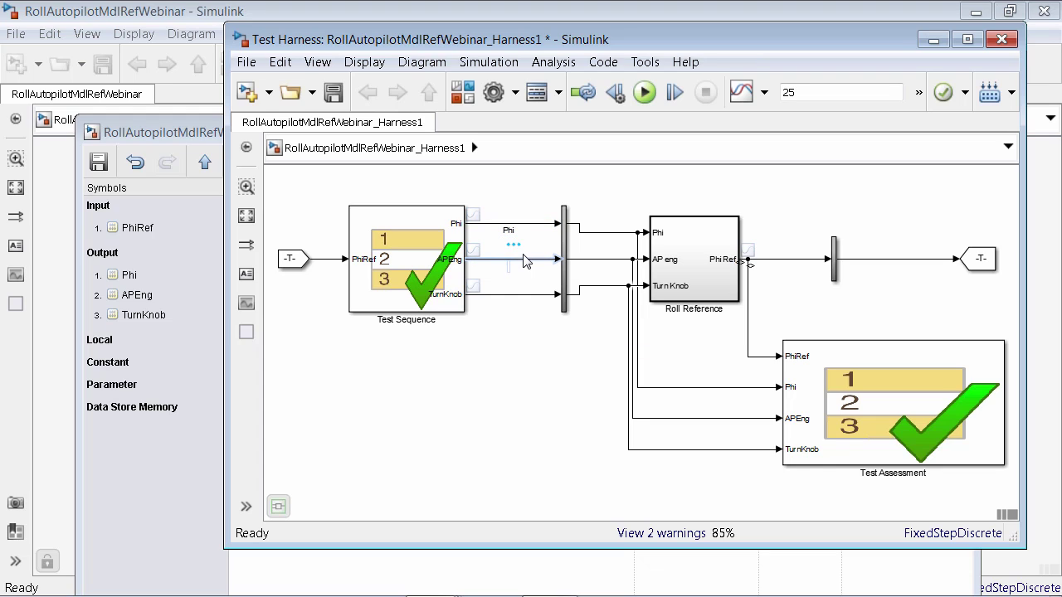
{"action": "type", "text": "APEng"}
{"action": "double_click", "coordinate": [509, 295]}
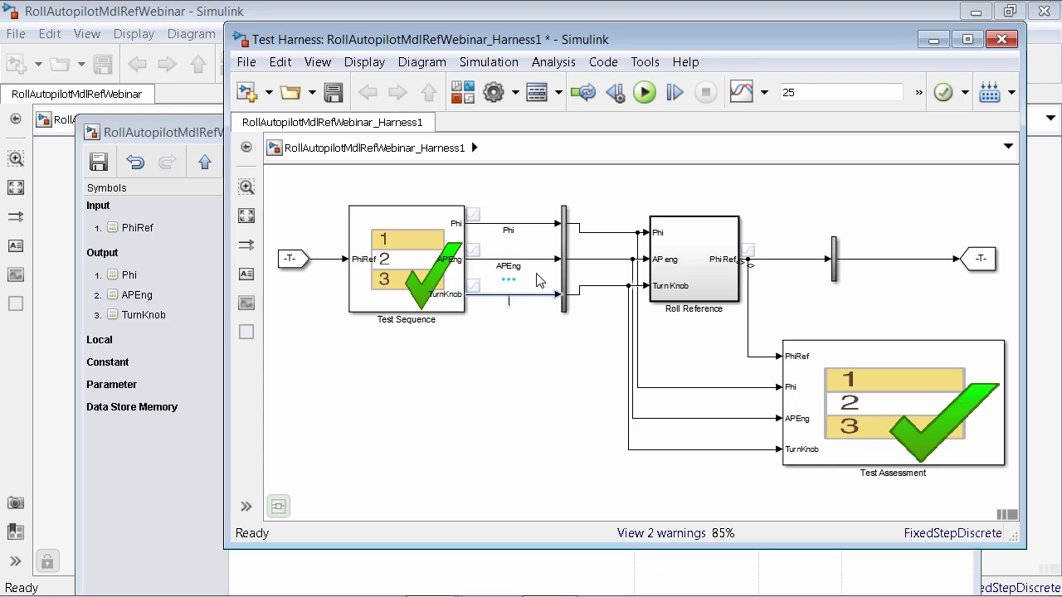
{"action": "type", "text": "TurnKnob"}
{"action": "double_click", "coordinate": [793, 260]}
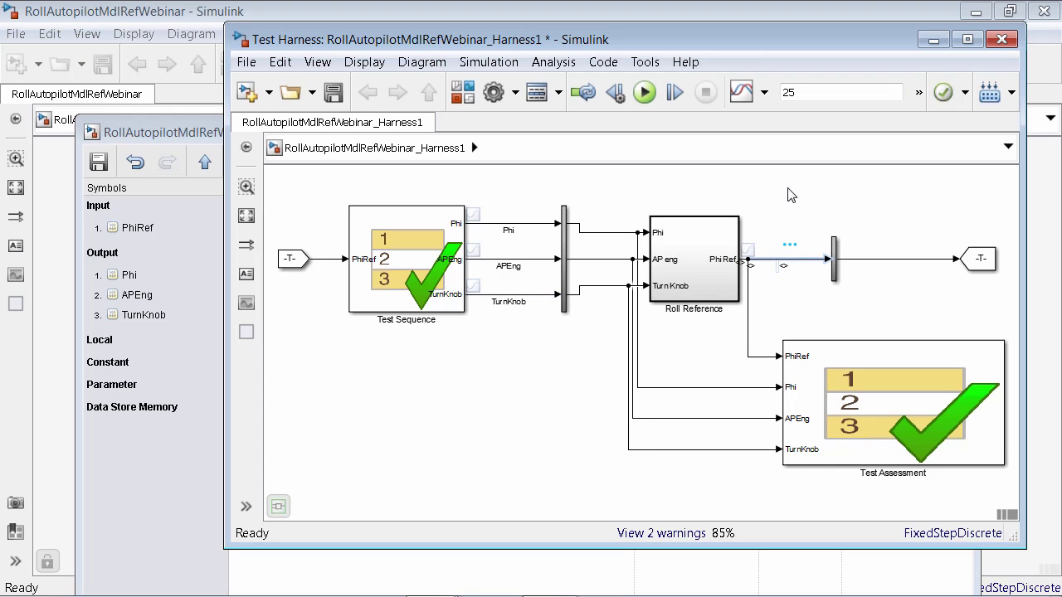
{"action": "type", "text": "PhiRef"}
{"action": "left_click", "coordinate": [757, 209]}
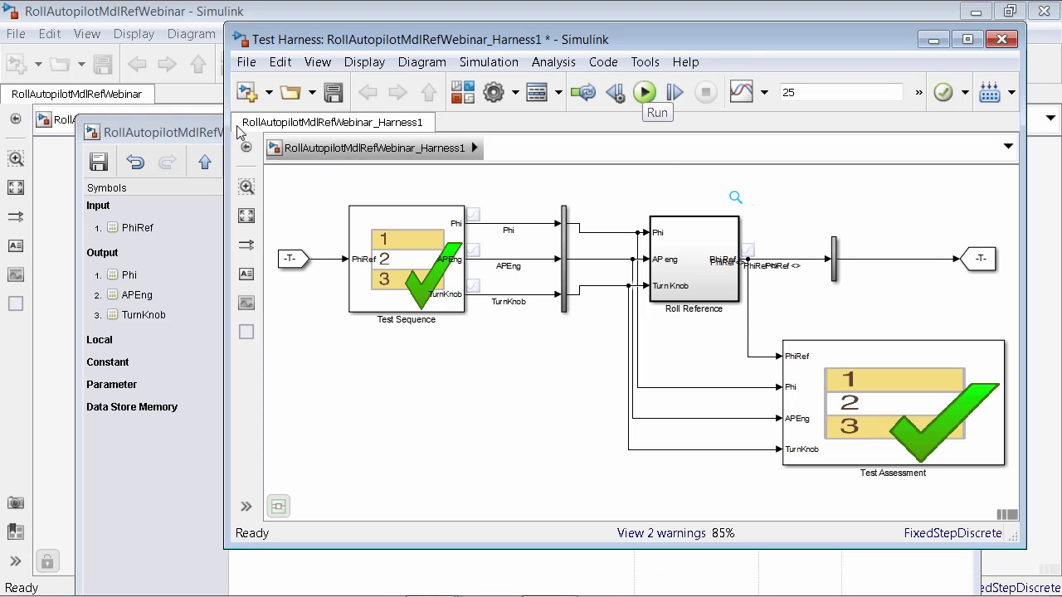
Step: Set the Test Sequence Editor's animation speed to Medium, run the simulation from there, and return to the harness model
{"action": "left_click", "coordinate": [195, 131]}
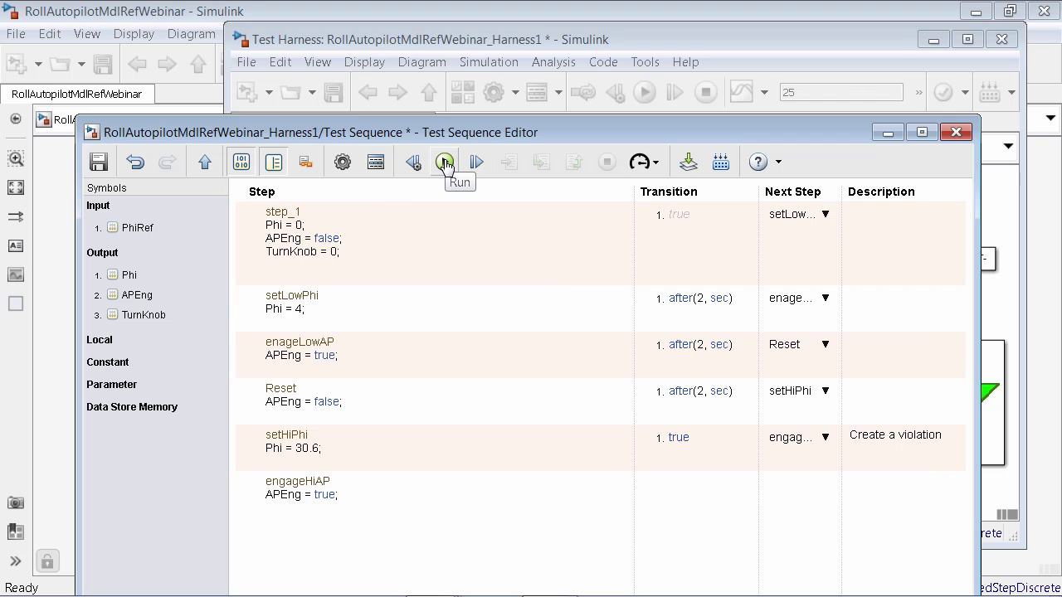
{"action": "left_click", "coordinate": [655, 163]}
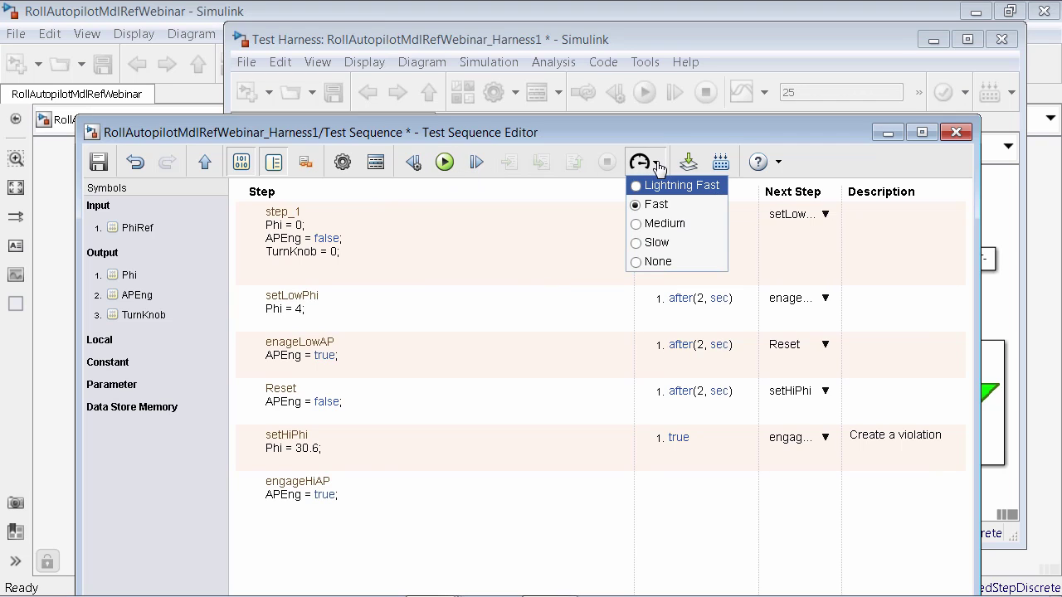
{"action": "left_click", "coordinate": [664, 227]}
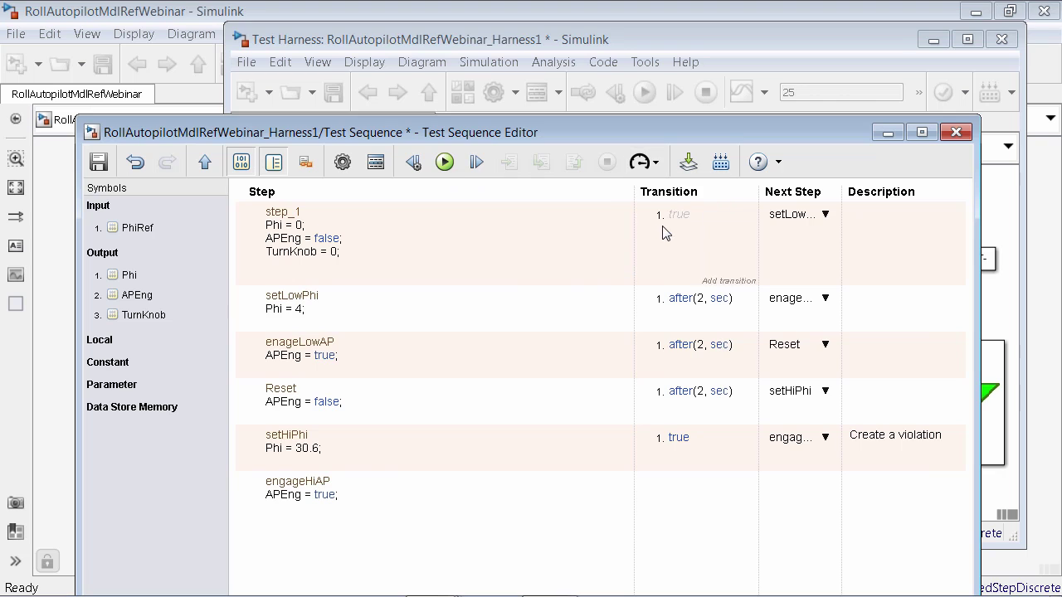
{"action": "left_click", "coordinate": [446, 164]}
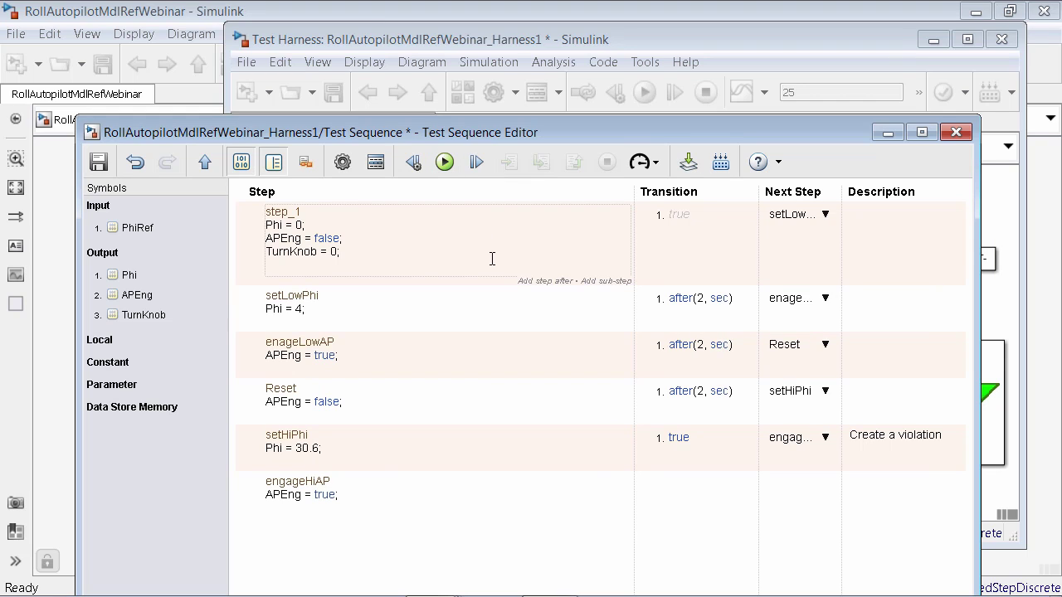
{"action": "left_click", "coordinate": [654, 36]}
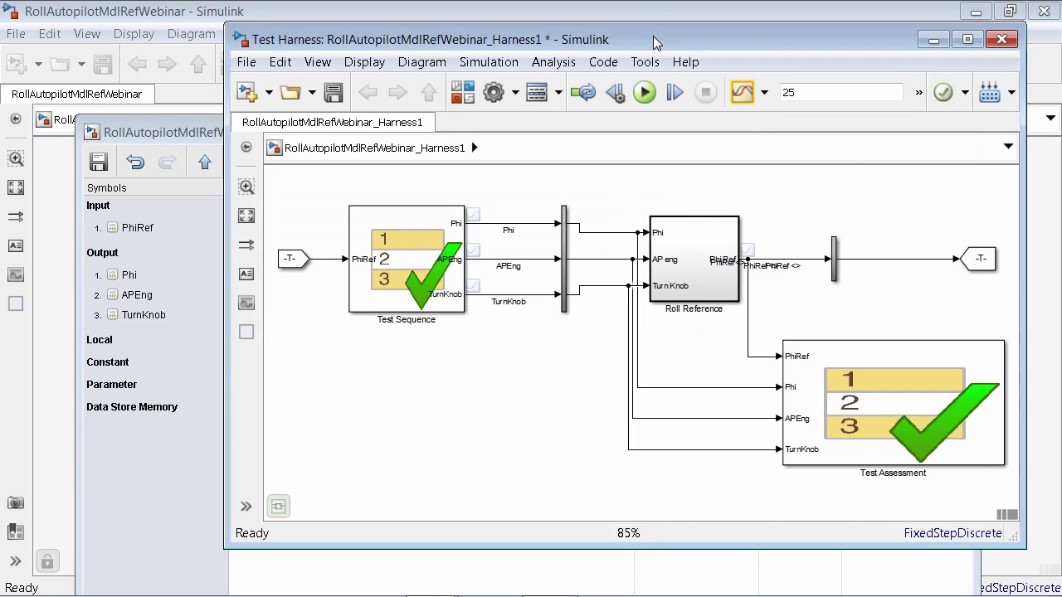
Step: Open the Simulation Data Inspector and plot Run 2's PhiRef and Phi signals to examine them together and individually
{"action": "left_click", "coordinate": [741, 94]}
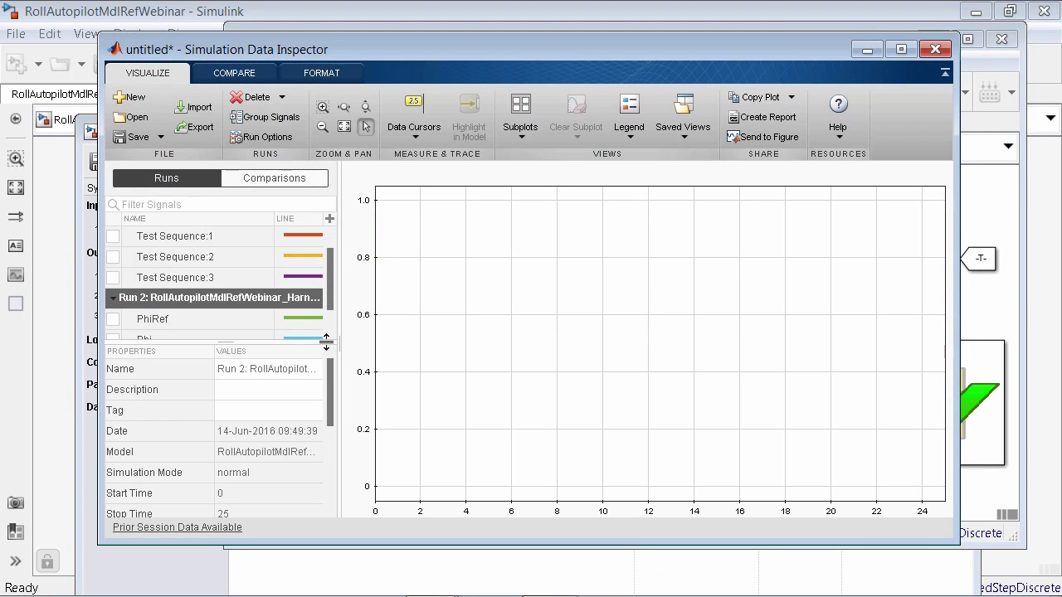
{"action": "left_click_drag", "start_coordinate": [325, 342], "coordinate": [319, 405]}
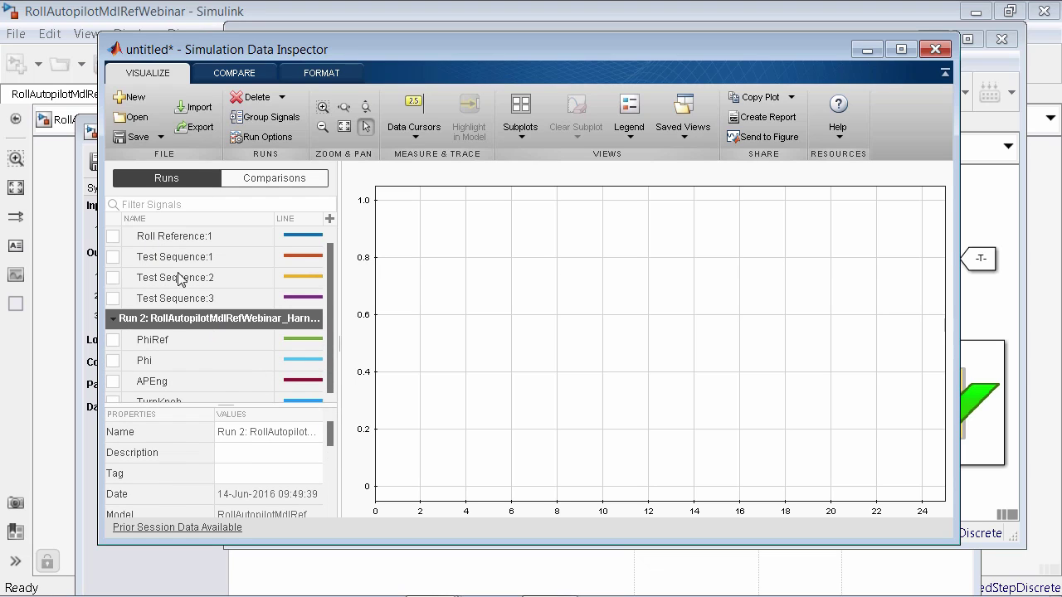
{"action": "left_click", "coordinate": [113, 340]}
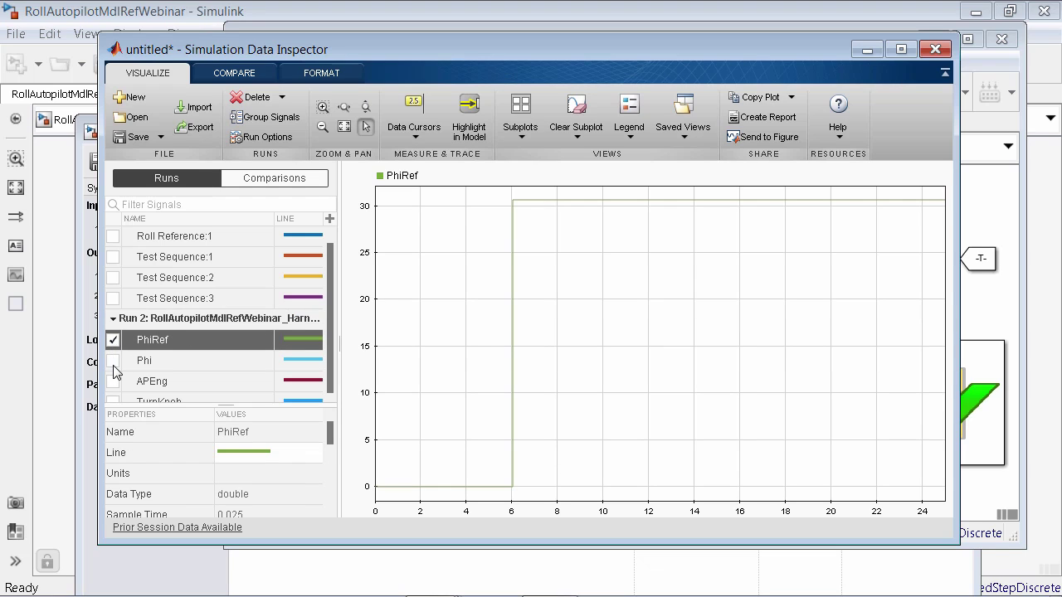
{"action": "left_click", "coordinate": [113, 361]}
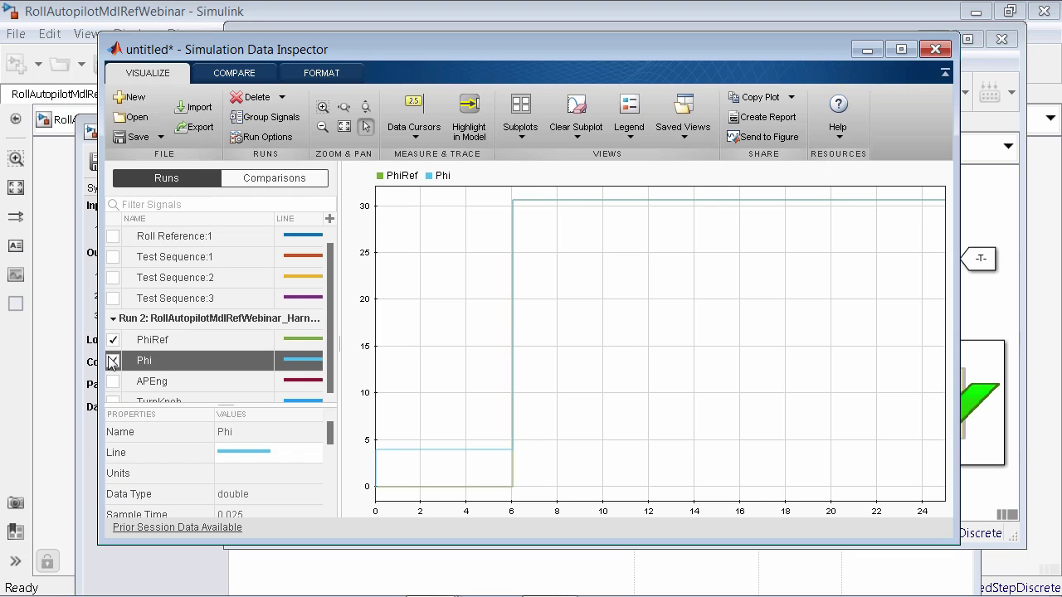
{"action": "left_click", "coordinate": [114, 340]}
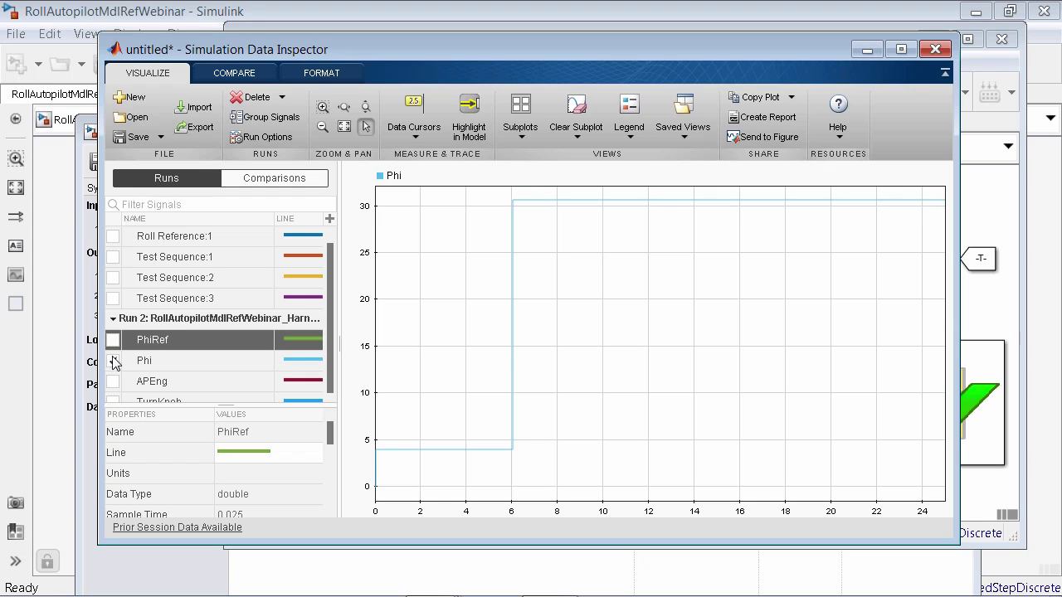
{"action": "left_click", "coordinate": [114, 361]}
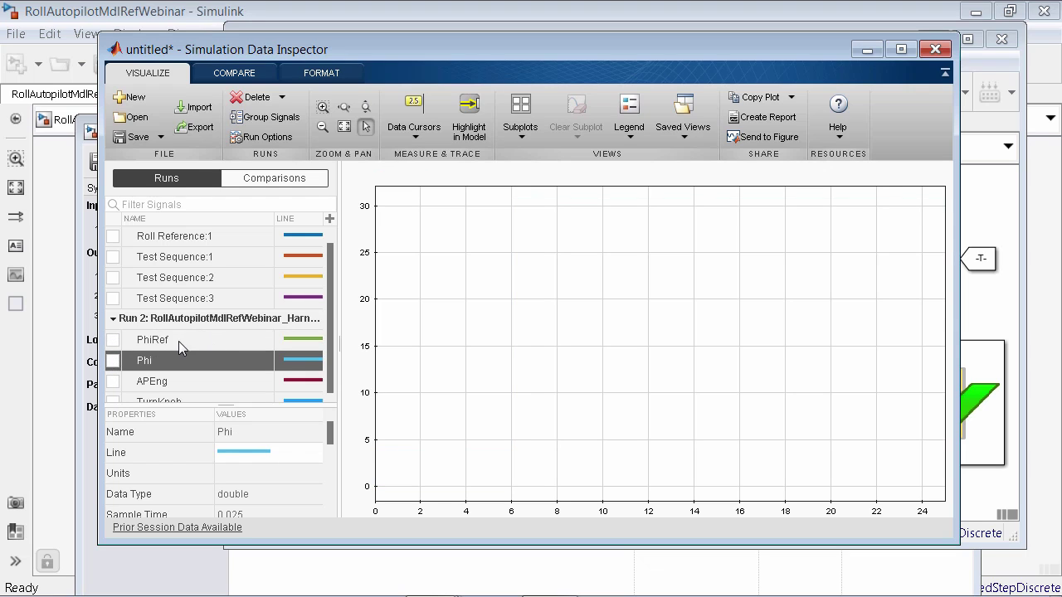
Step: Overlay PhiRef and Phi from Run 2 again to compare them, clear the plot and minimize the Simulation Data Inspector
{"action": "left_click", "coordinate": [114, 340]}
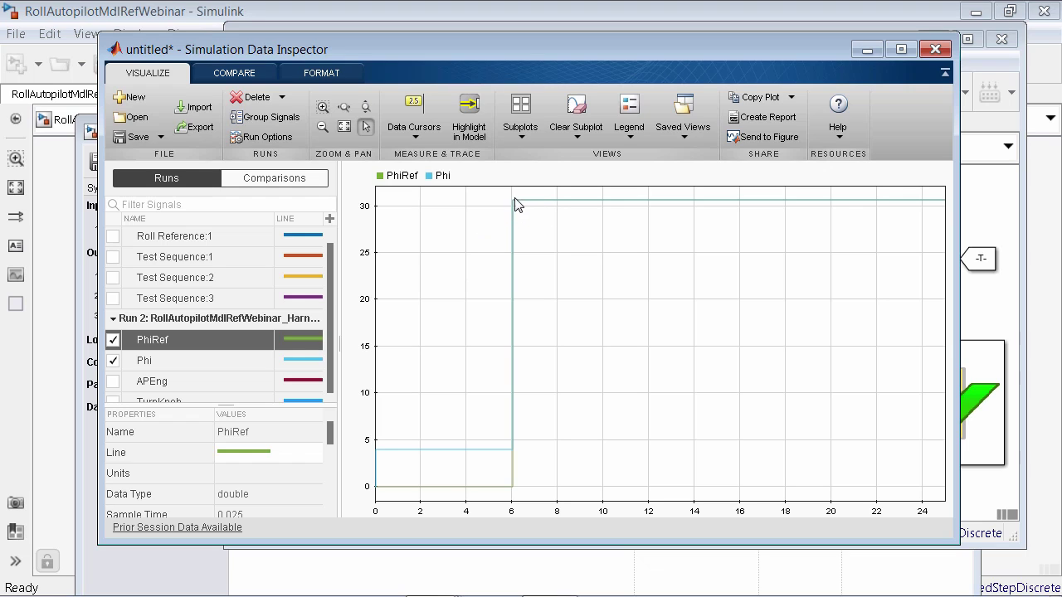
{"action": "left_click", "coordinate": [114, 362]}
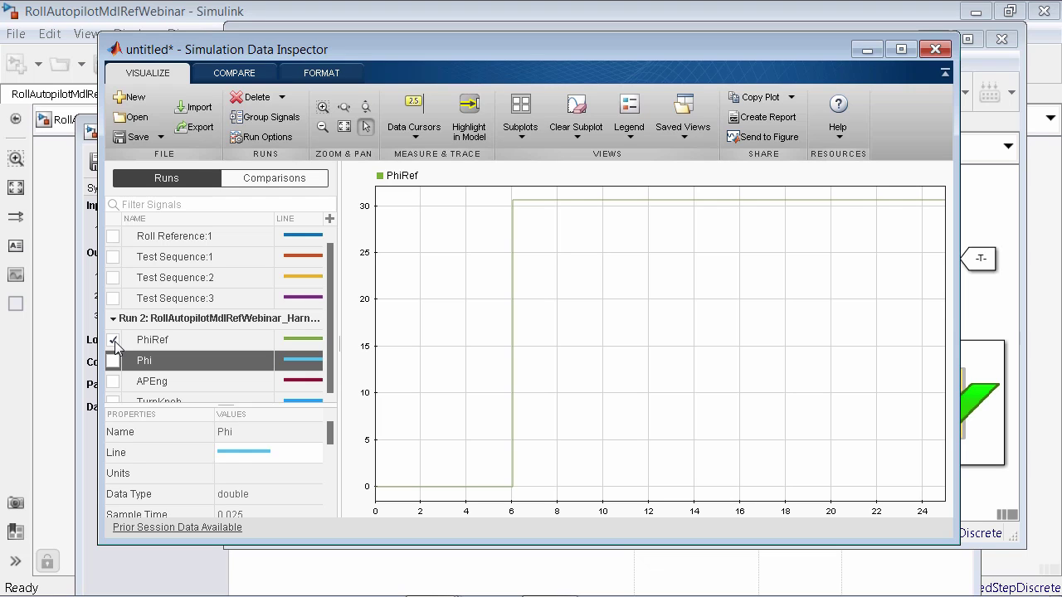
{"action": "left_click", "coordinate": [114, 340]}
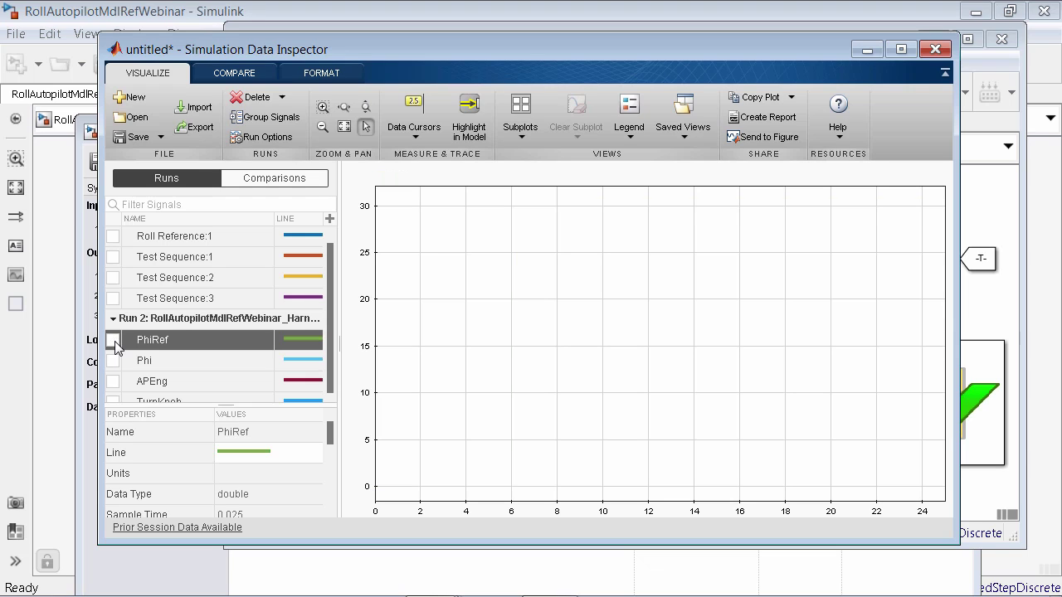
{"action": "left_click", "coordinate": [866, 50]}
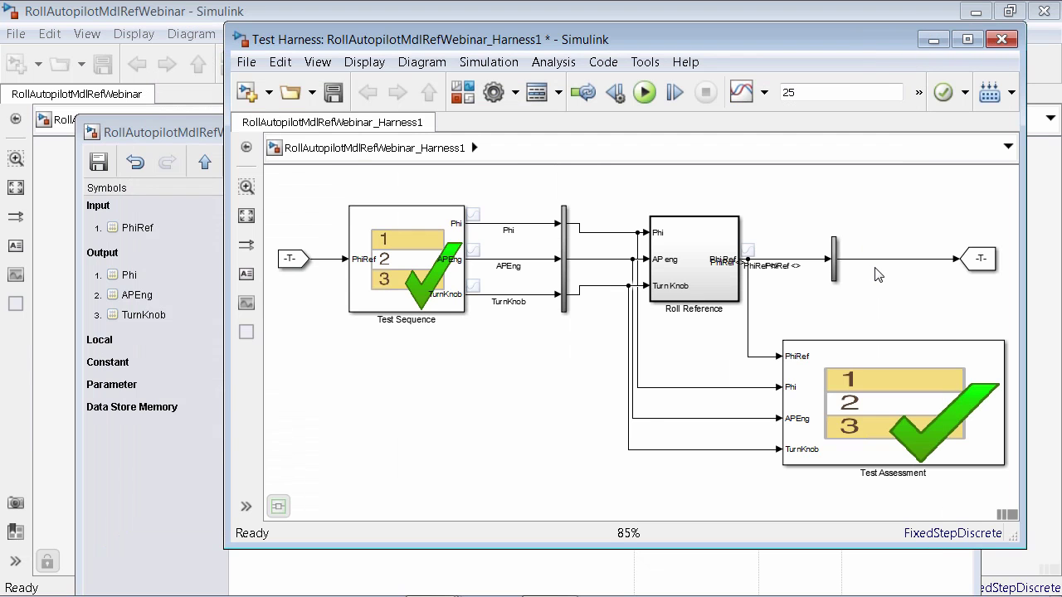
Step: Open the harness's Test Assessment block in the Test Sequence Editor and move the editor window up for more room
{"action": "left_click", "coordinate": [875, 383]}
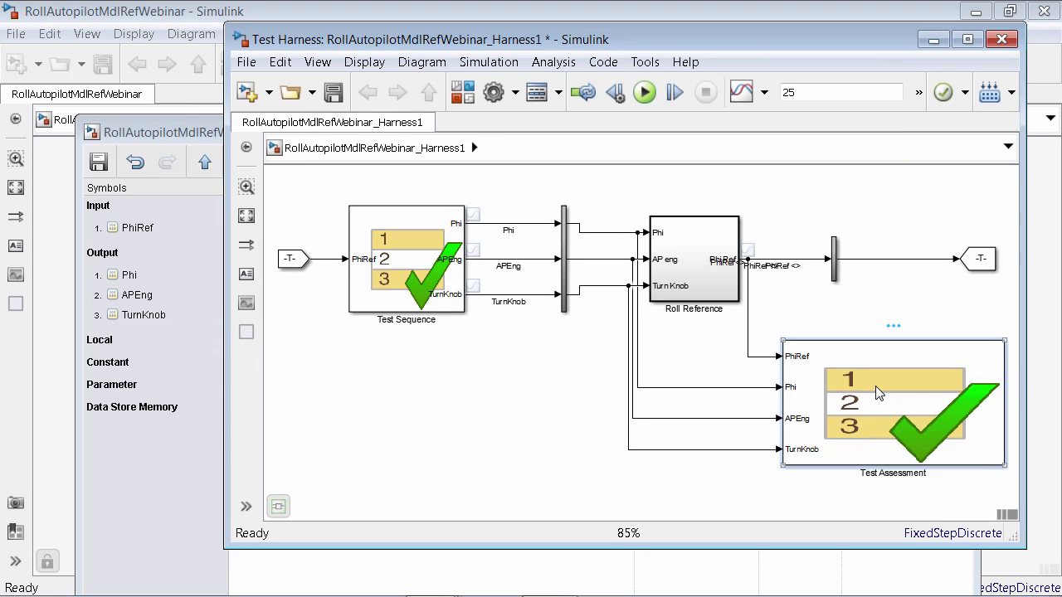
{"action": "double_click", "coordinate": [879, 396]}
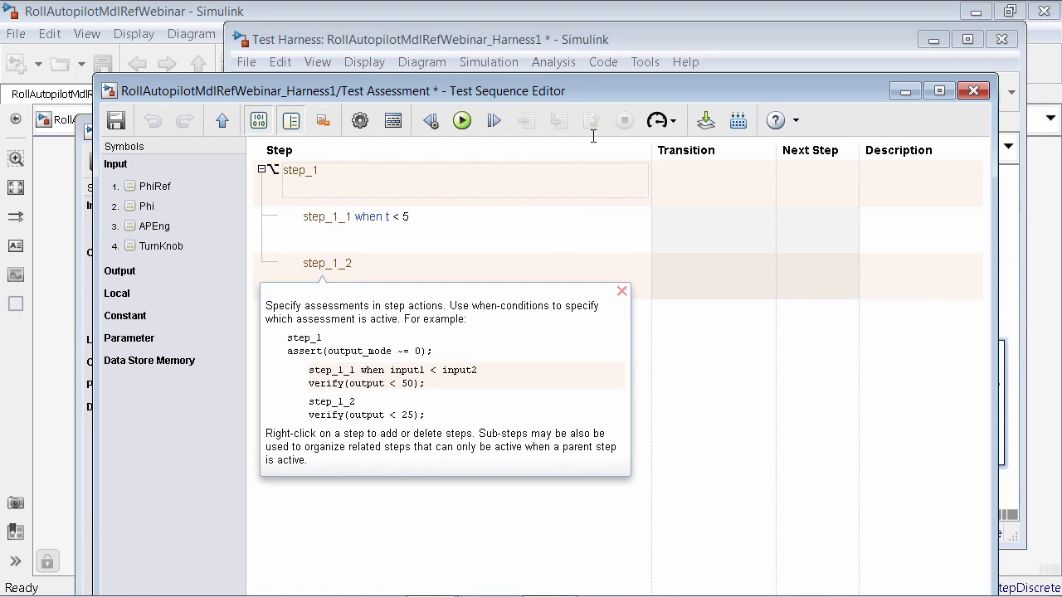
{"action": "left_click_drag", "start_coordinate": [585, 91], "coordinate": [622, 38]}
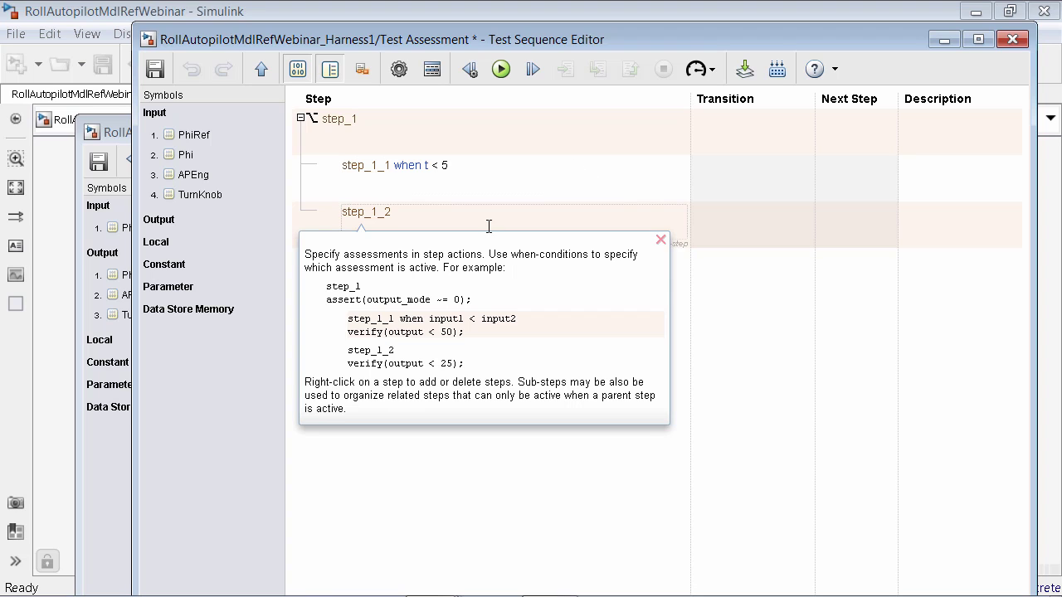
Step: Switch to MATLAB and review roll hold reference requirements 1.3.1 through 1.3.1.3 in RollAutopilotRequirements.txt
{"action": "mouse_move", "coordinate": [151, 593]}
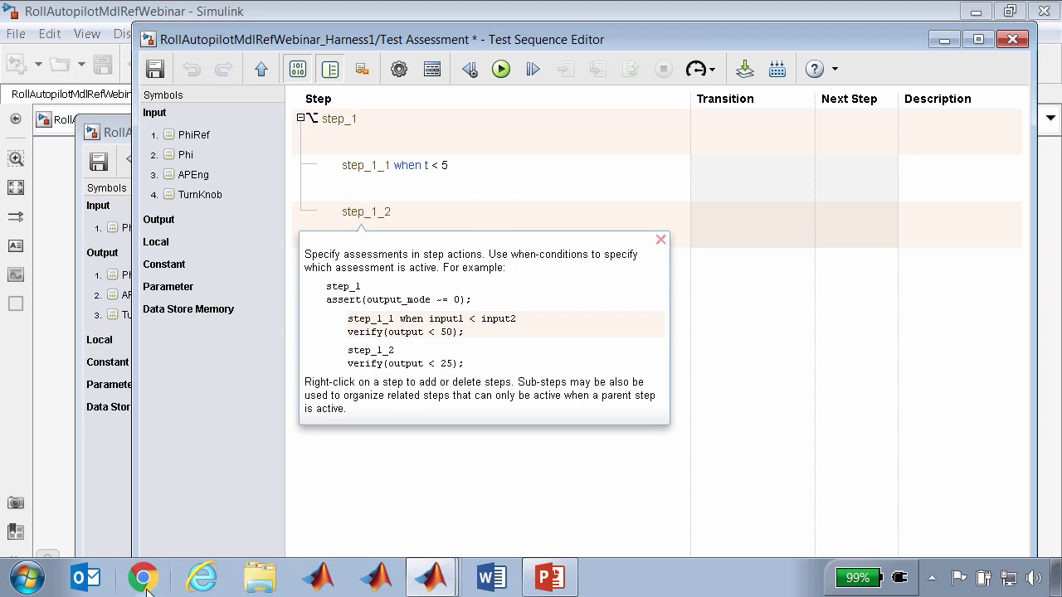
{"action": "left_click", "coordinate": [430, 585]}
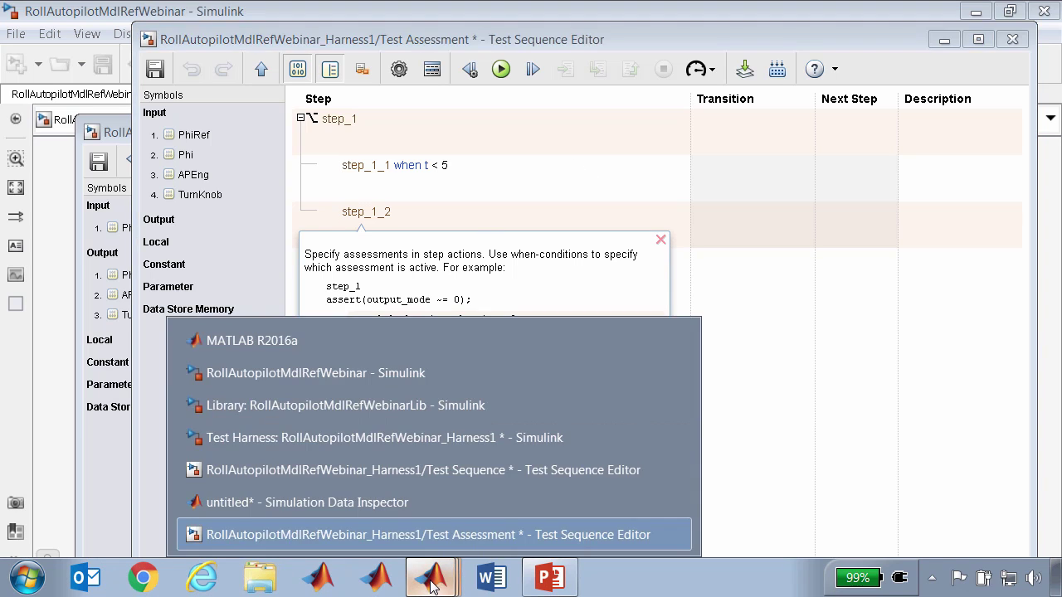
{"action": "left_click", "coordinate": [283, 342]}
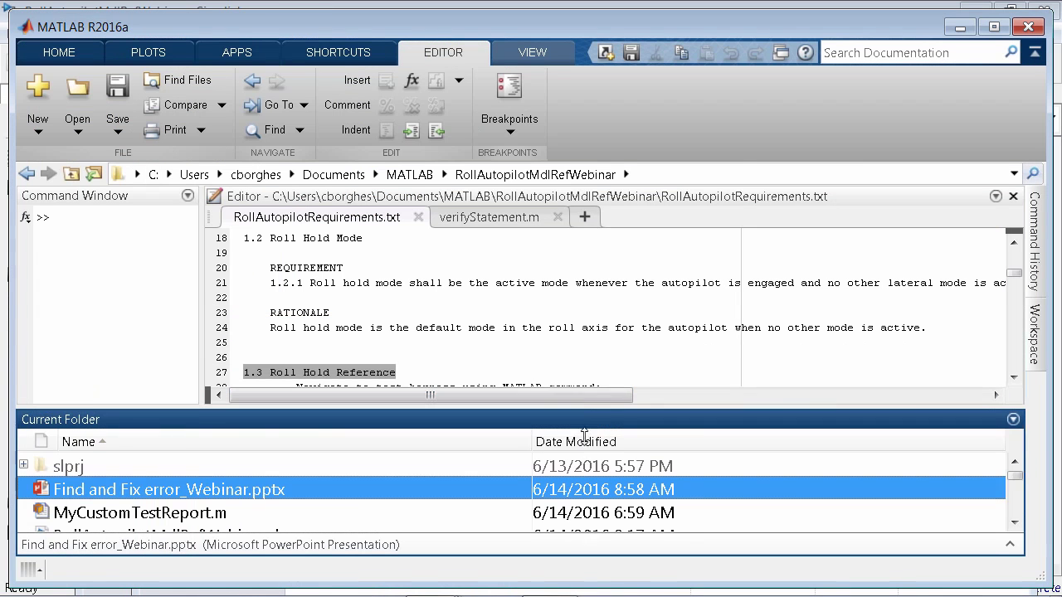
{"action": "left_click", "coordinate": [521, 340]}
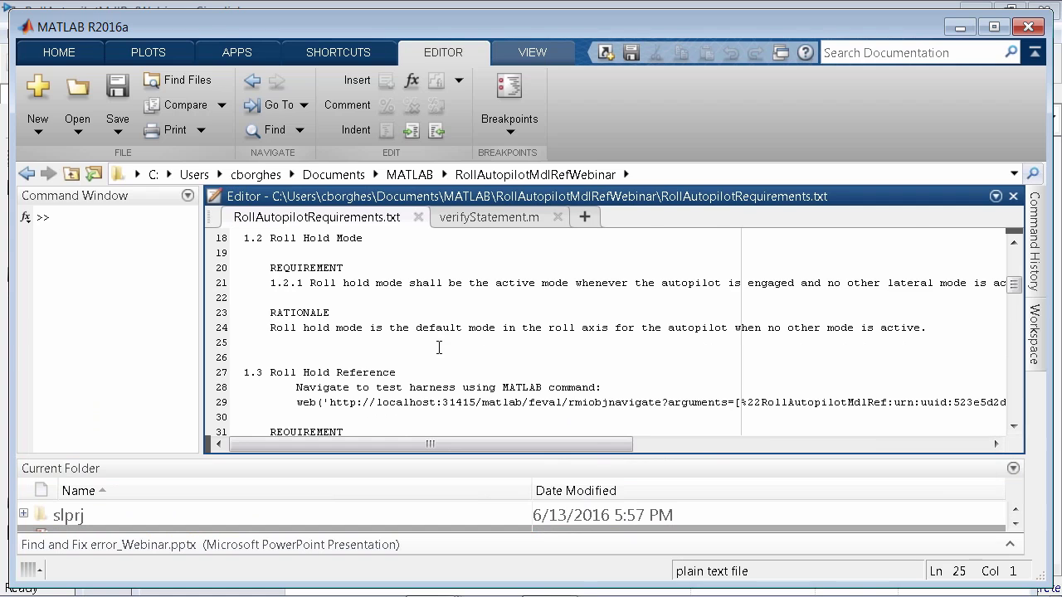
{"action": "scroll", "coordinate": [439, 349], "scroll_direction": "down", "scroll_amount": 3}
{"action": "scroll", "coordinate": [438, 348], "scroll_direction": "down", "scroll_amount": 1}
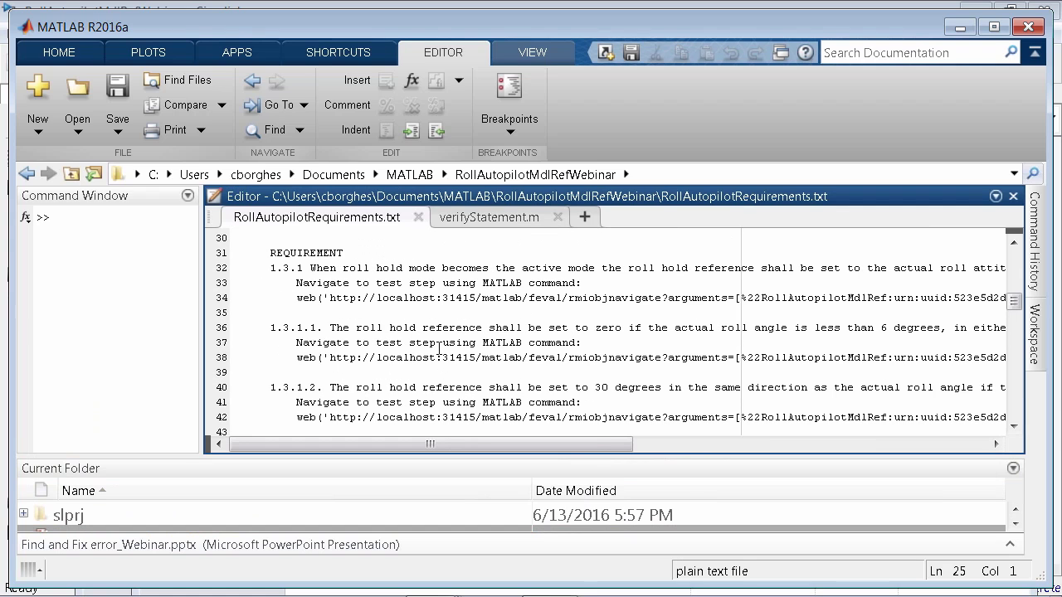
{"action": "scroll", "coordinate": [439, 349], "scroll_direction": "down", "scroll_amount": 2}
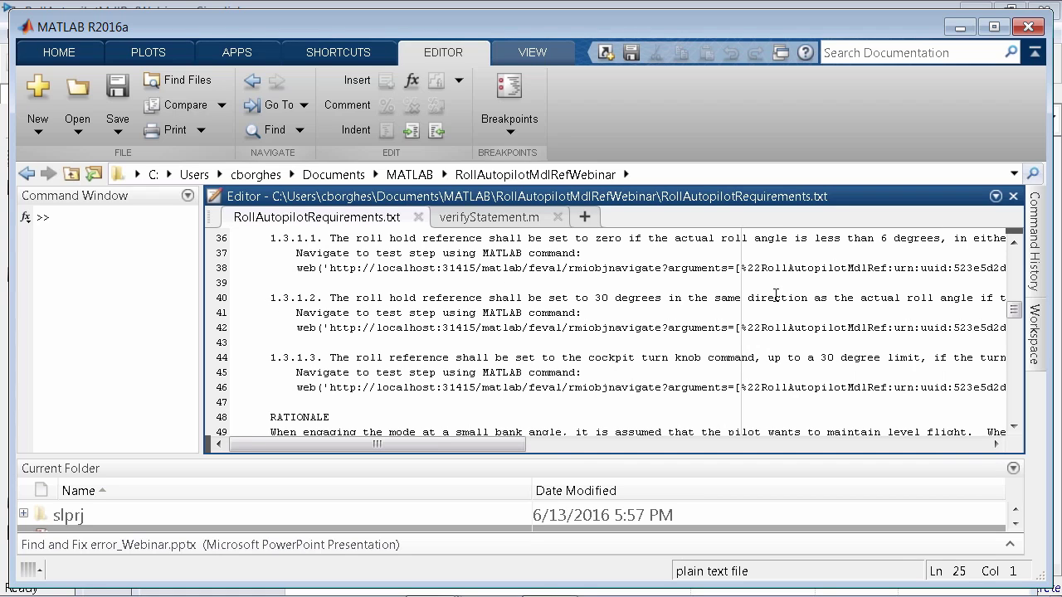
{"action": "left_click_drag", "start_coordinate": [505, 448], "coordinate": [668, 455]}
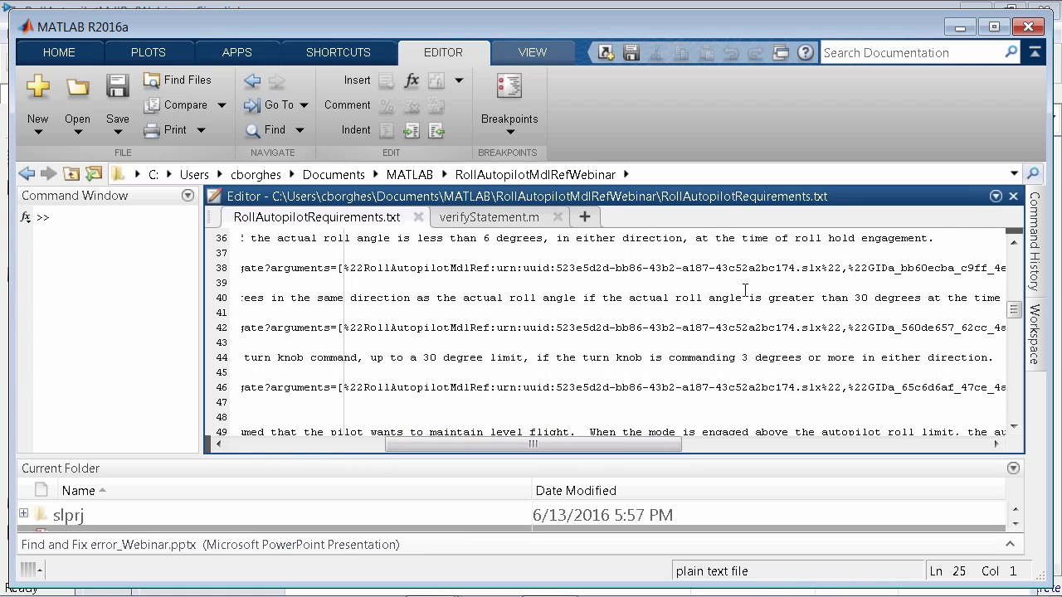
{"action": "left_click_drag", "start_coordinate": [568, 453], "coordinate": [541, 446]}
Step: Return to the test harness, examine the complete logic inside the Roll Reference subsystem, and minimize the harness window
{"action": "mouse_move", "coordinate": [399, 584]}
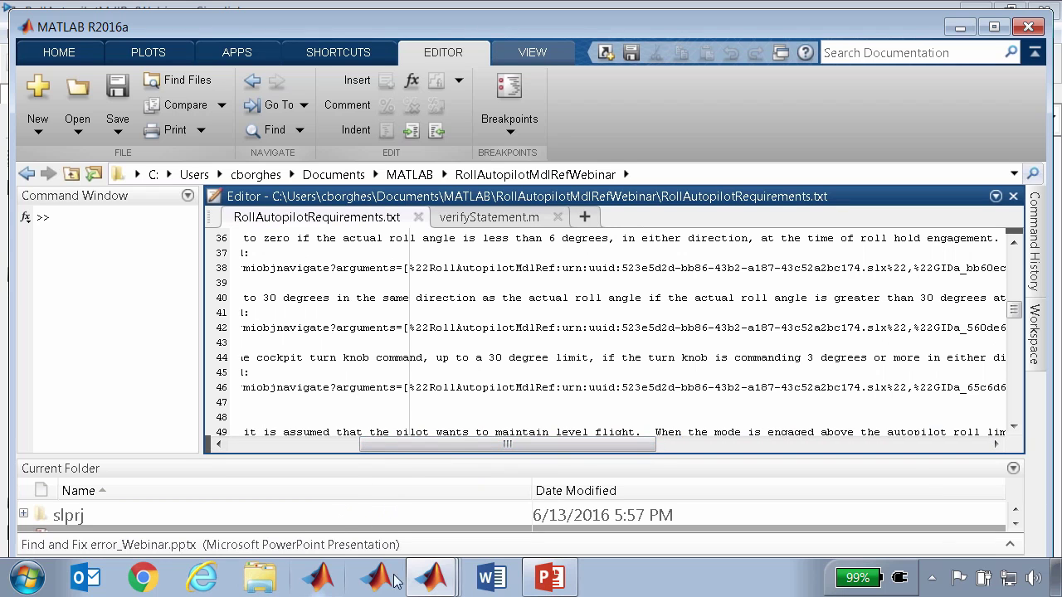
{"action": "left_click", "coordinate": [444, 581]}
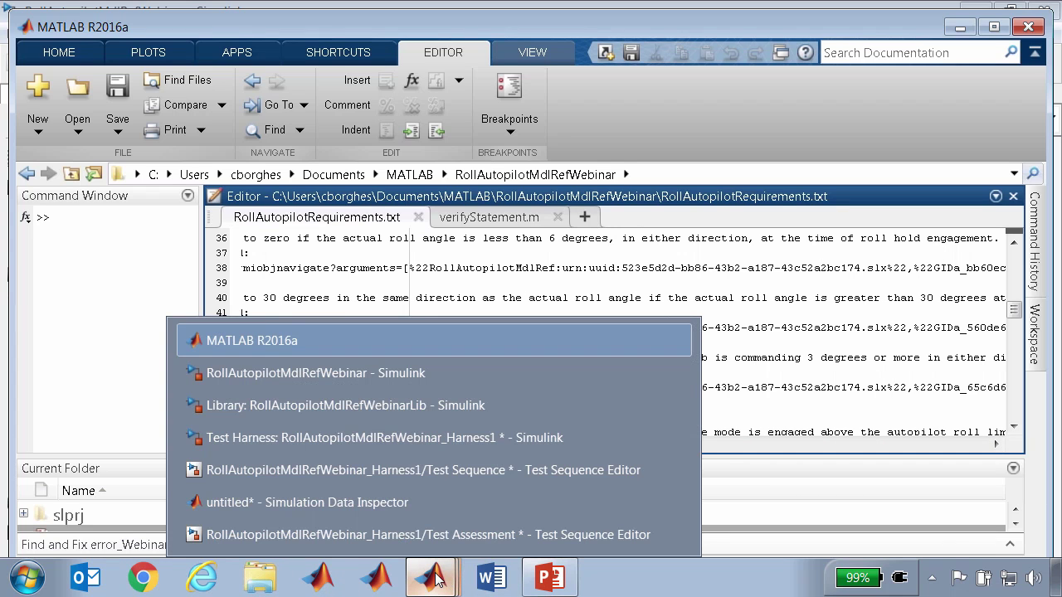
{"action": "left_click", "coordinate": [407, 440]}
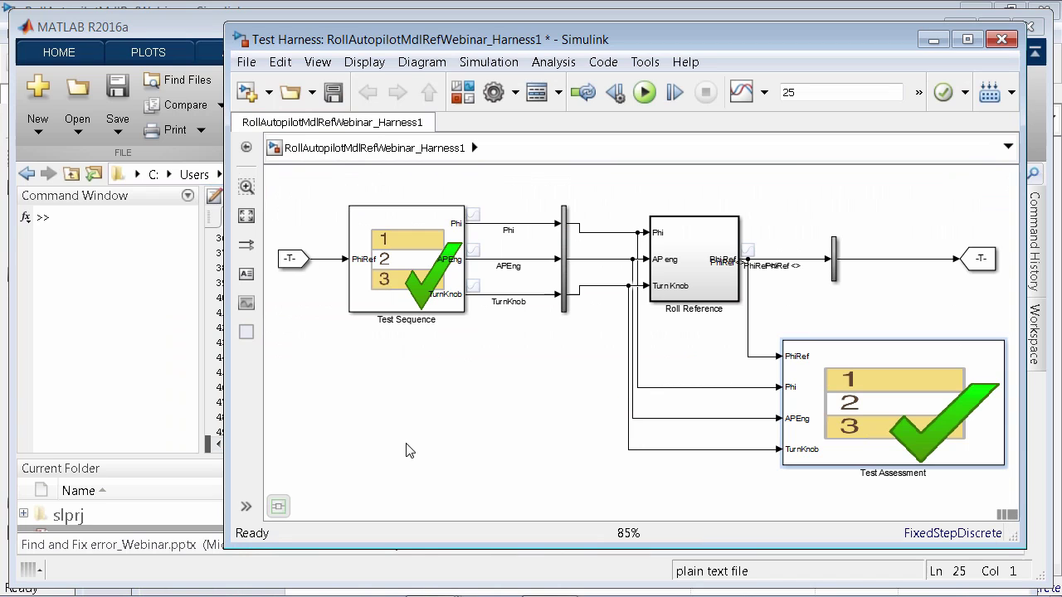
{"action": "double_click", "coordinate": [711, 274]}
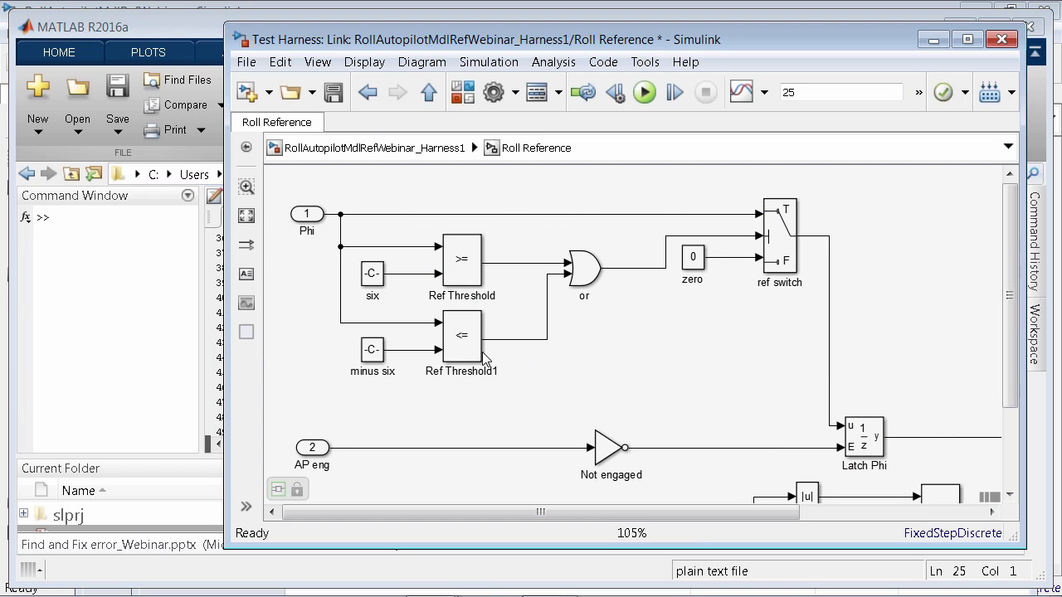
{"action": "left_click_drag", "start_coordinate": [751, 512], "coordinate": [946, 516]}
{"action": "key", "text": "space"}
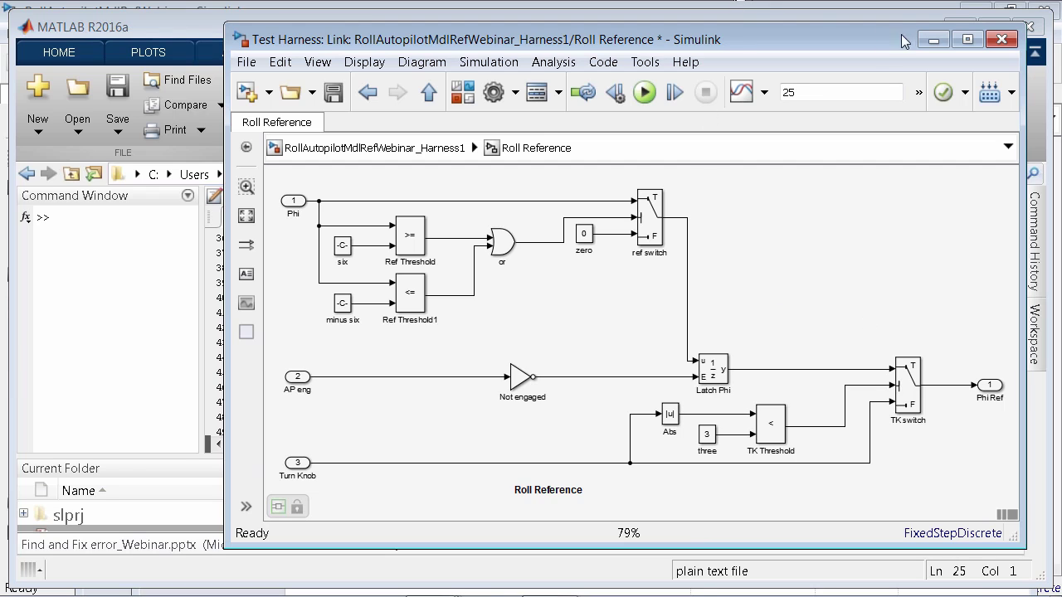
{"action": "left_click", "coordinate": [933, 39]}
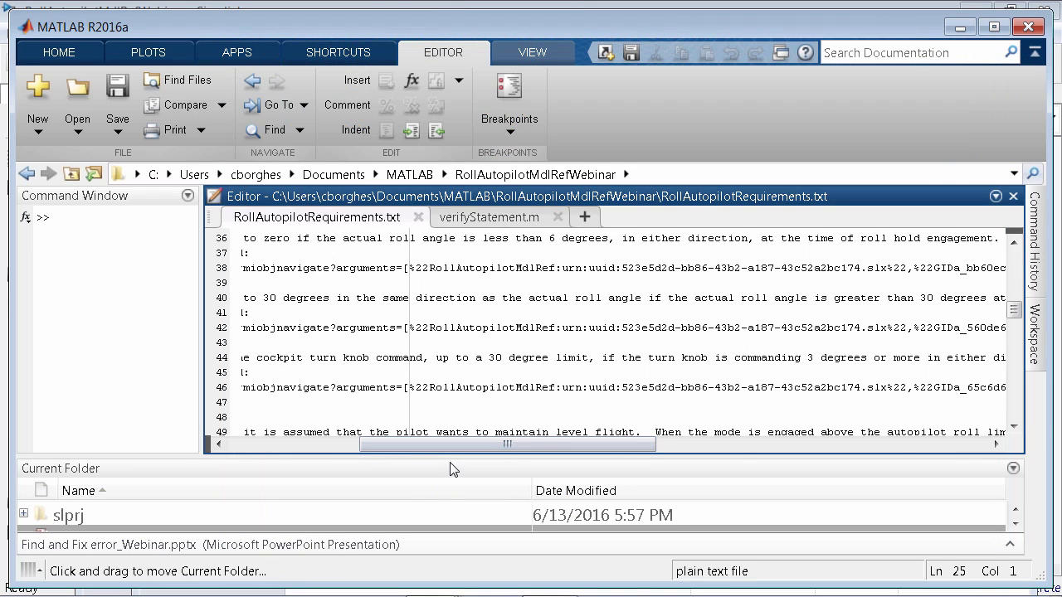
Step: Copy the ExceedPosLimit when-condition and its verify statement from verifyStatement.m
{"action": "left_click", "coordinate": [502, 217]}
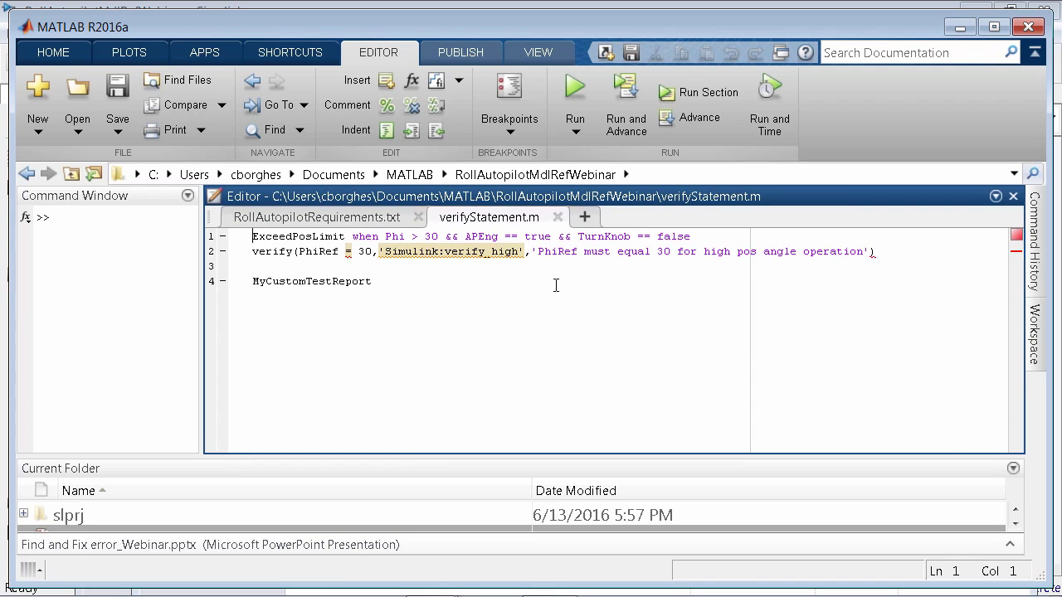
{"action": "left_click_drag", "start_coordinate": [880, 251], "coordinate": [252, 237]}
{"action": "key", "text": "ctrl+c"}
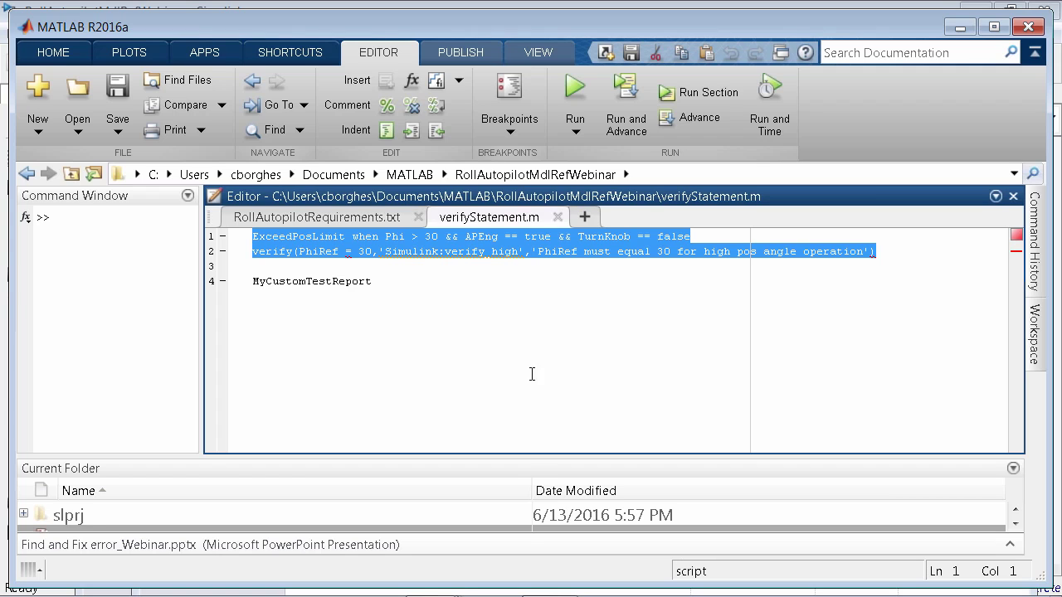
Step: Switch back to the test harness, go up to its top level and reopen the Test Assessment block
{"action": "mouse_move", "coordinate": [463, 594]}
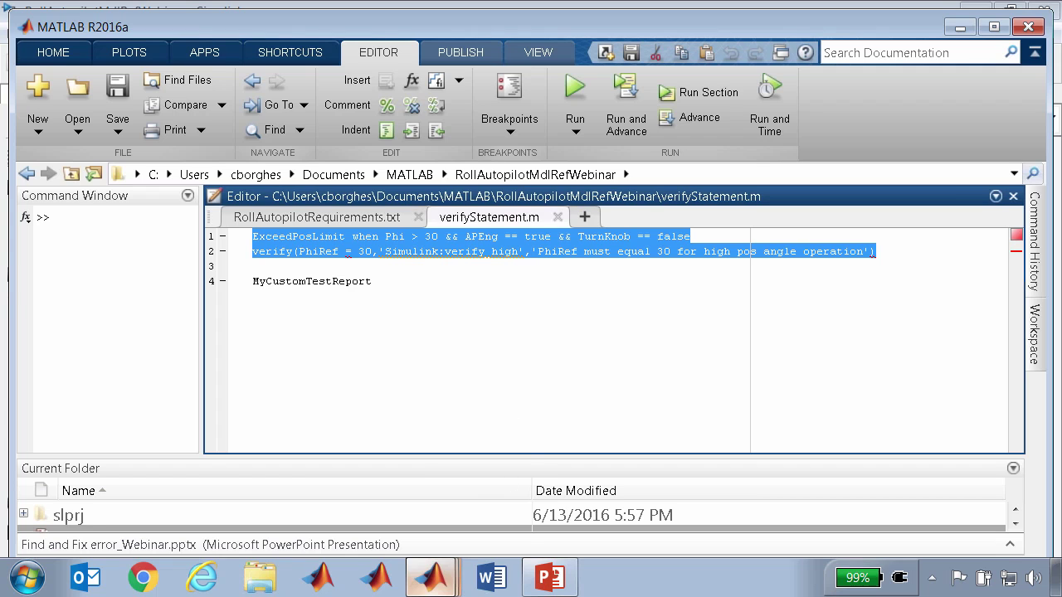
{"action": "left_click", "coordinate": [430, 580]}
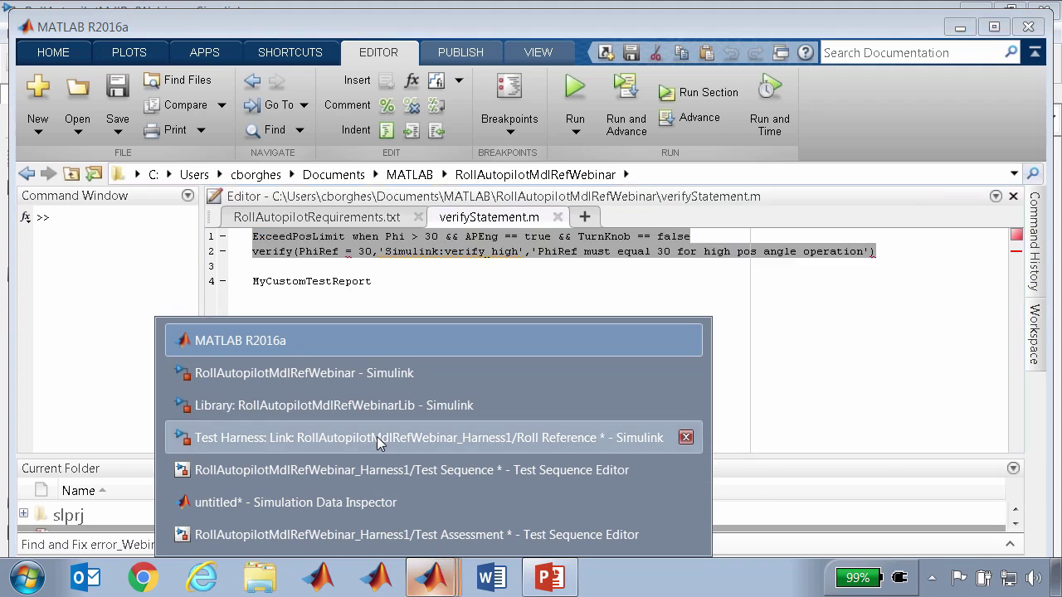
{"action": "left_click", "coordinate": [376, 436]}
{"action": "left_click", "coordinate": [424, 97]}
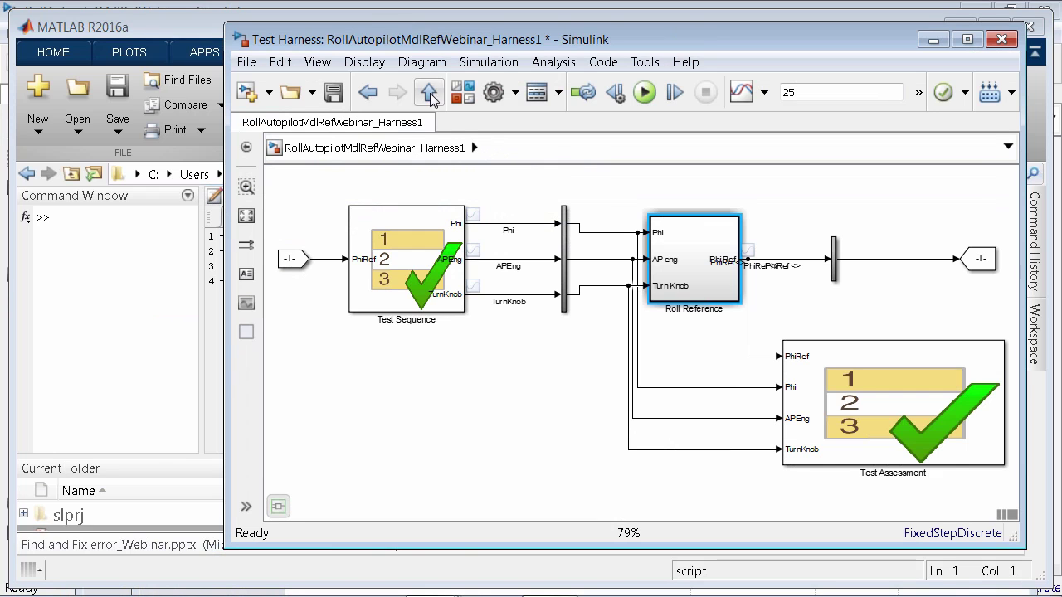
{"action": "double_click", "coordinate": [861, 405]}
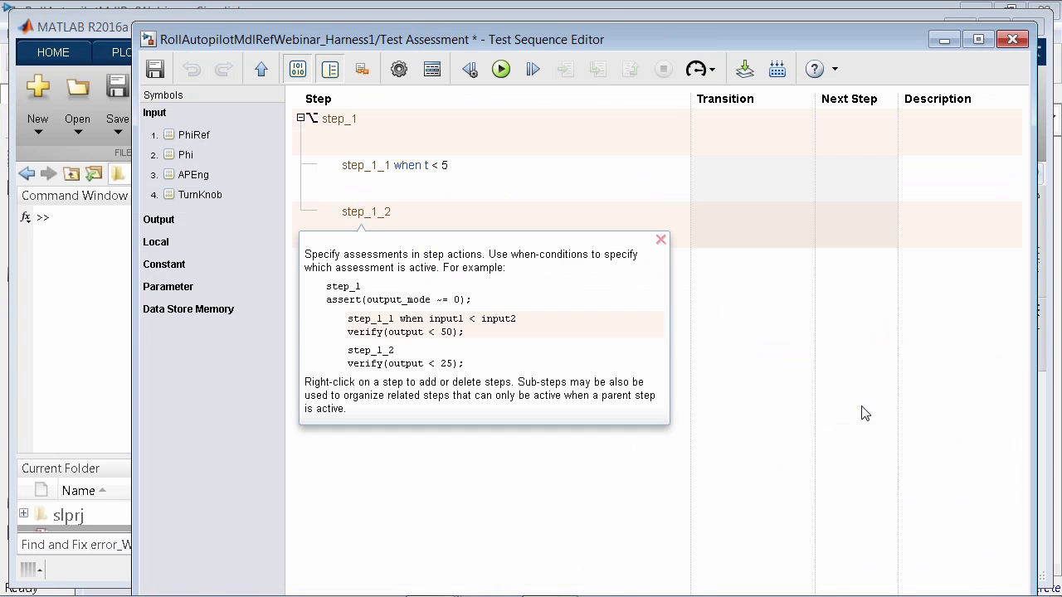
Step: Replace step_1_1 with the copied ExceedPosLimit condition and verify statement, correcting the PhiRef comparison operator to ==
{"action": "left_click", "coordinate": [477, 191]}
{"action": "left_click_drag", "start_coordinate": [457, 164], "coordinate": [344, 161]}
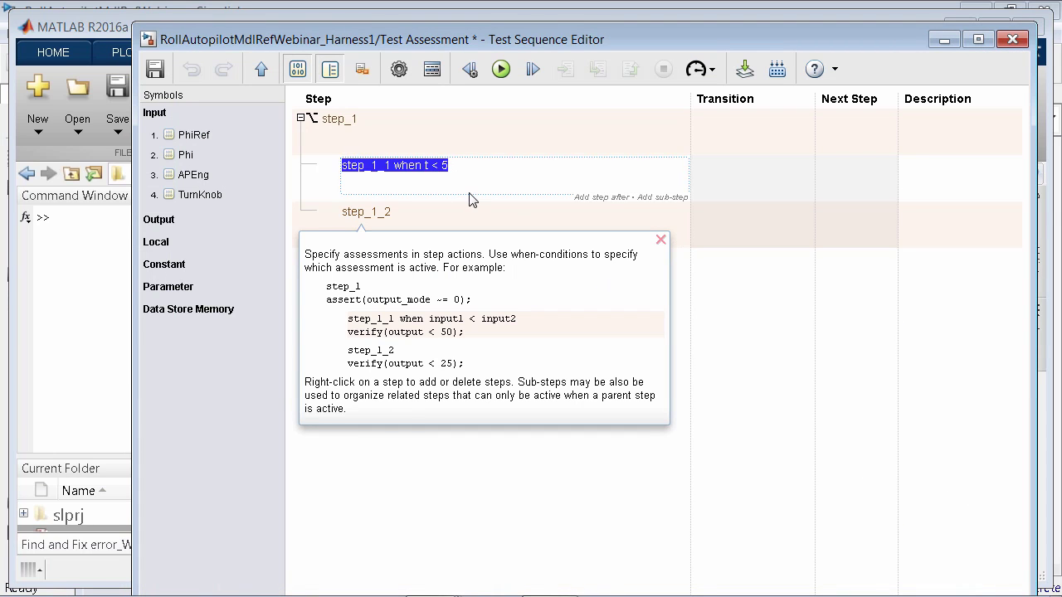
{"action": "key", "text": "ctrl+v"}
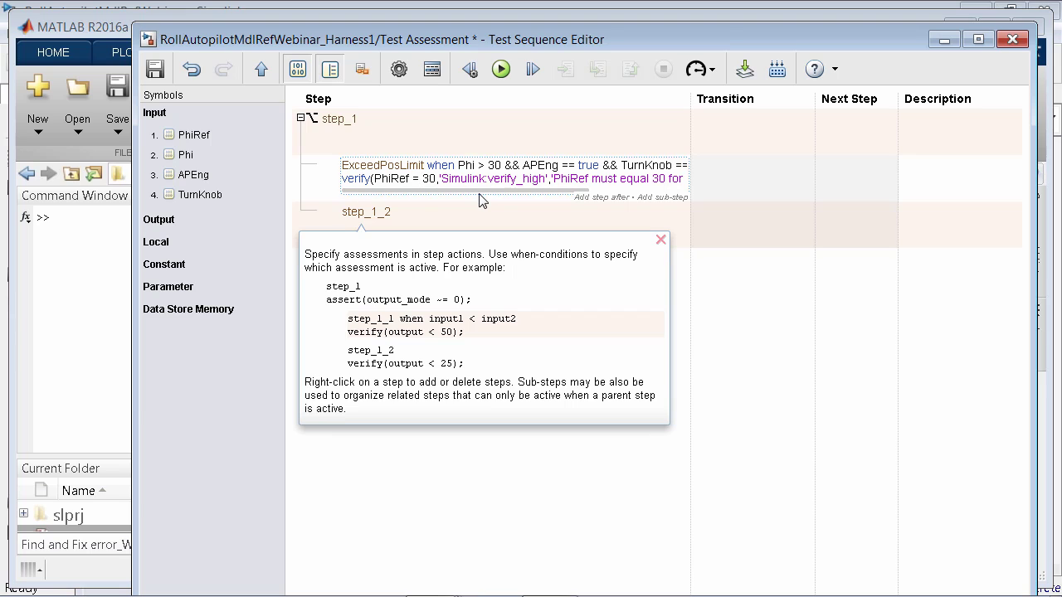
{"action": "type", "text": "="}
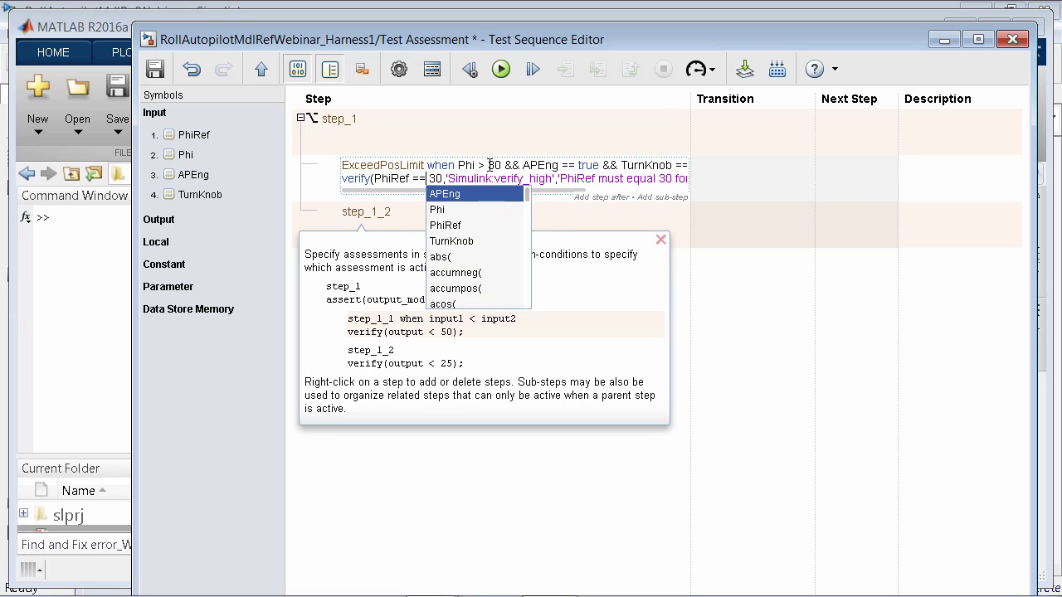
Step: Finish editing the ExceedPosLimit step and save the Test Assessment
{"action": "key", "text": "Escape"}
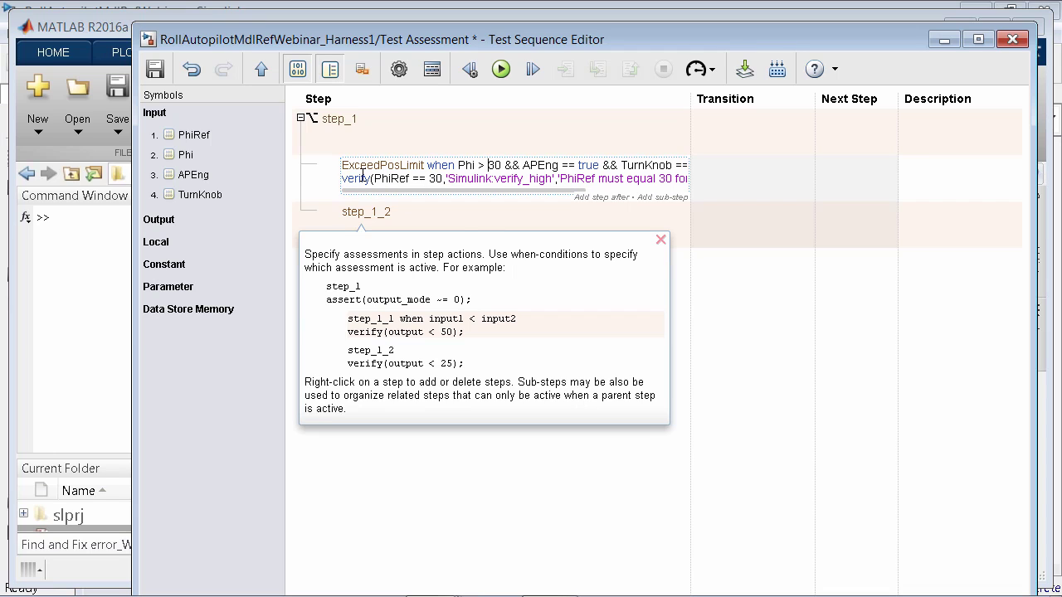
{"action": "left_click", "coordinate": [443, 131]}
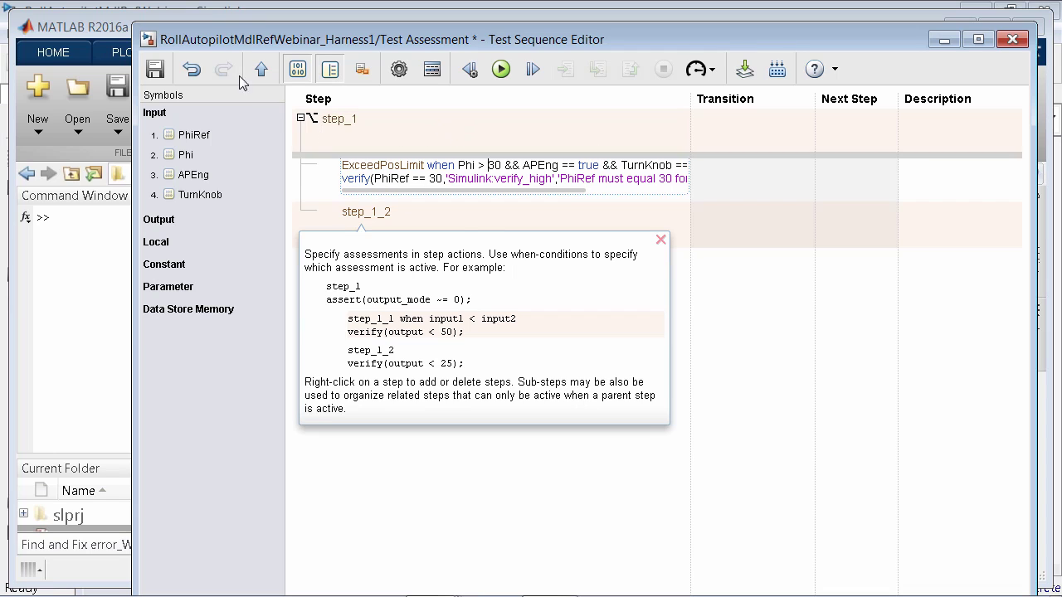
{"action": "left_click", "coordinate": [154, 71]}
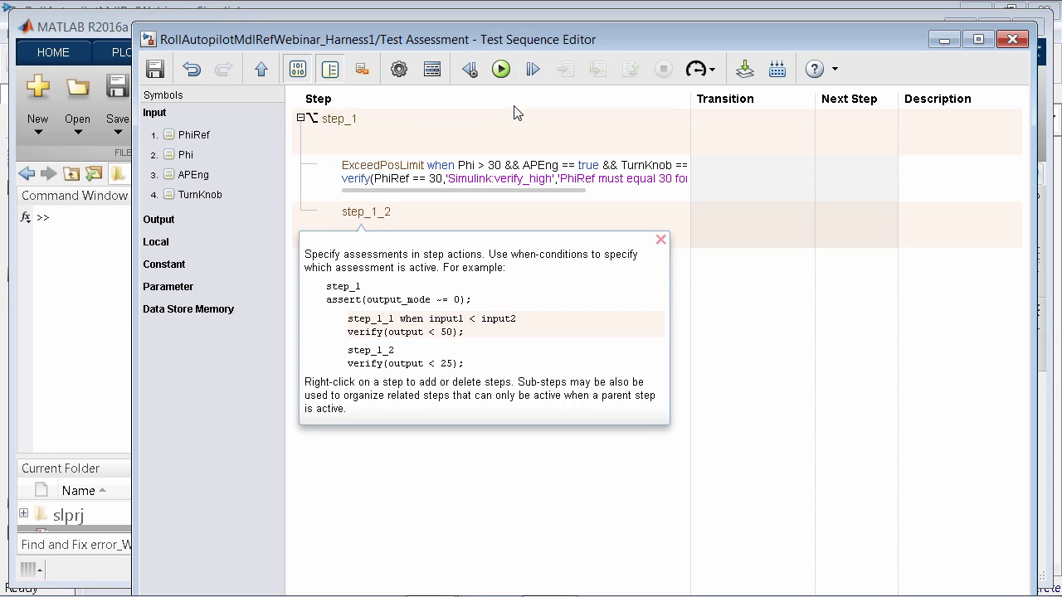
Step: Reposition and widen the Test Sequence Editor window so the full ExceedPosLimit when-condition fits, and dismiss the assessment hint
{"action": "left_click", "coordinate": [694, 122]}
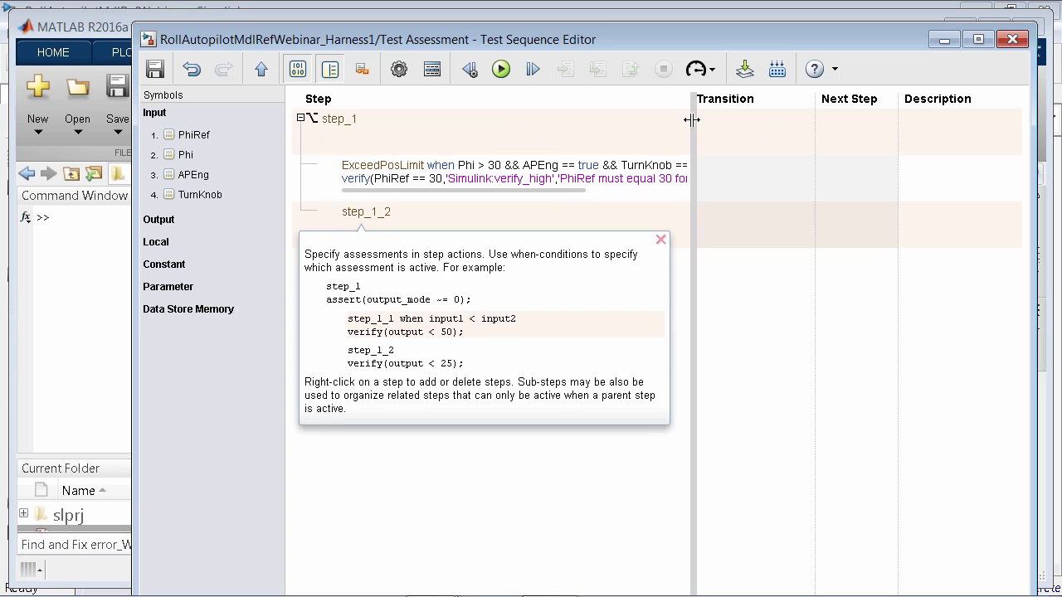
{"action": "left_click_drag", "start_coordinate": [734, 40], "coordinate": [693, 29]}
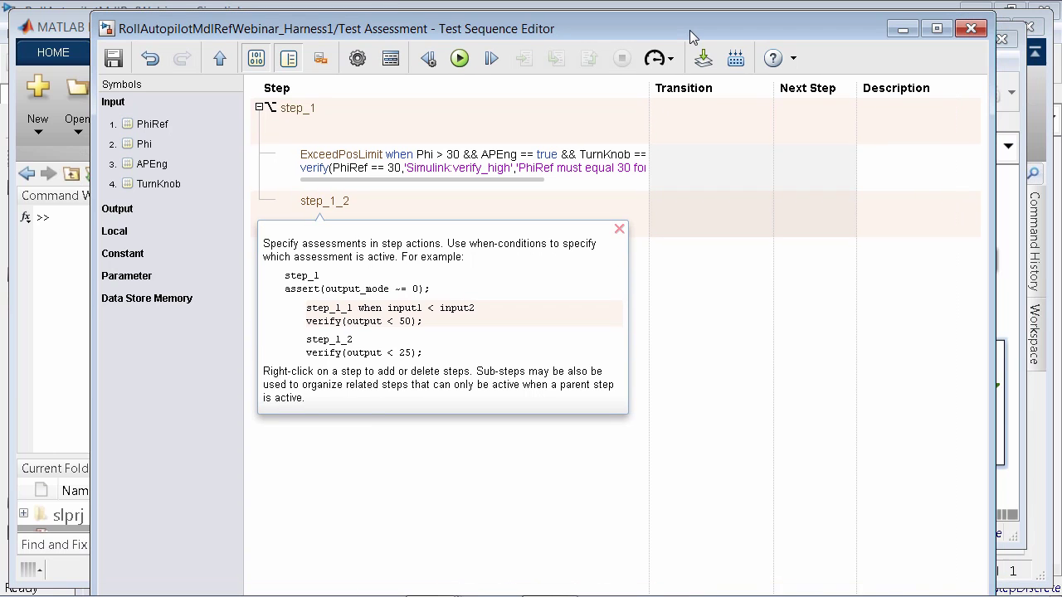
{"action": "left_click_drag", "start_coordinate": [995, 174], "coordinate": [1040, 172]}
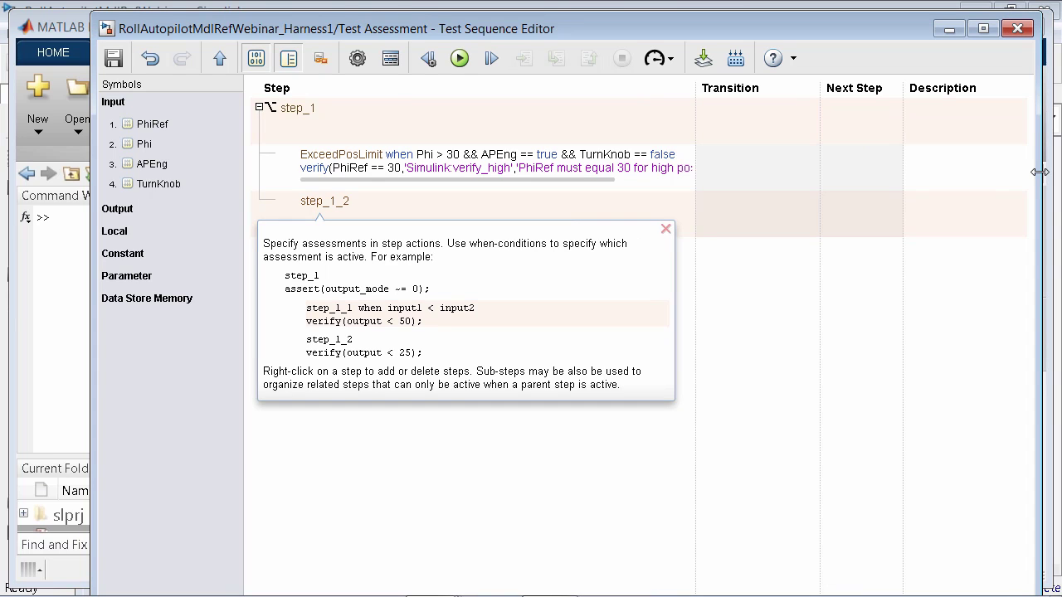
{"action": "left_click", "coordinate": [666, 230]}
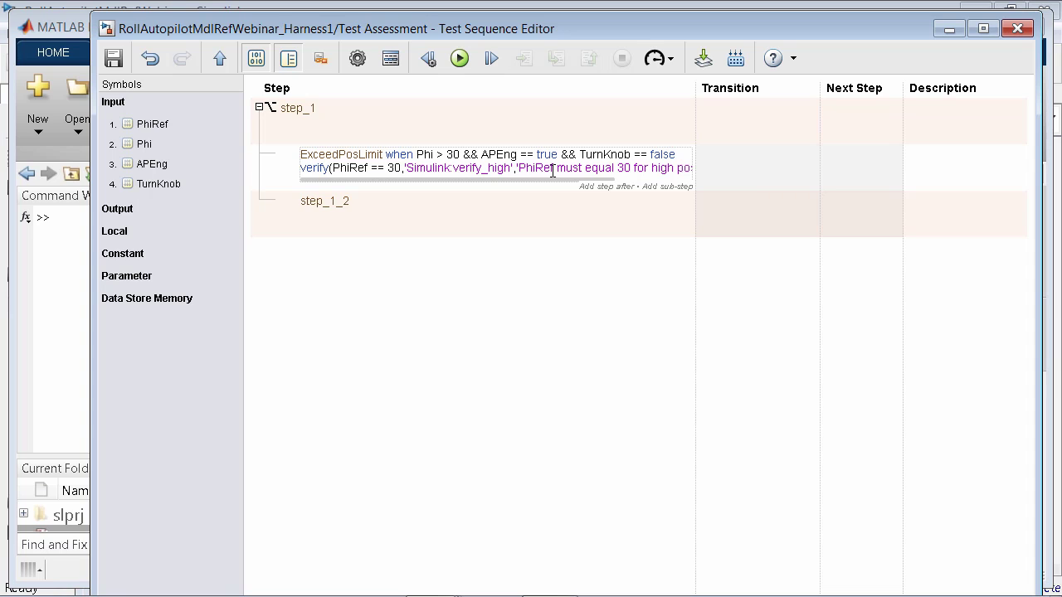
Step: Simulate the test harness from the Test Assessment editor, minimize the editor and open the Simulation Data Inspector
{"action": "left_click", "coordinate": [460, 59]}
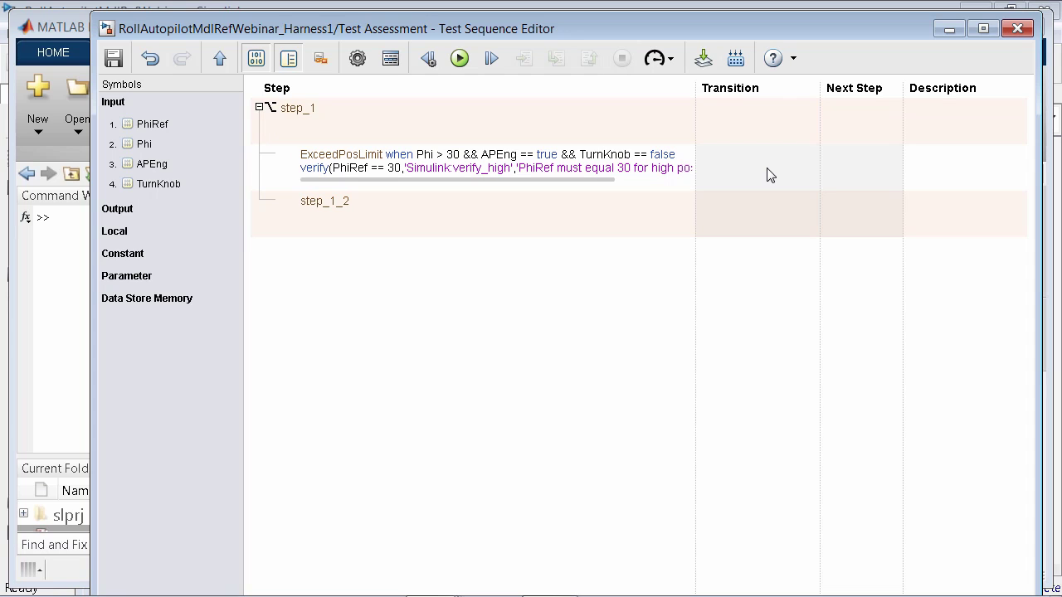
{"action": "left_click", "coordinate": [948, 30]}
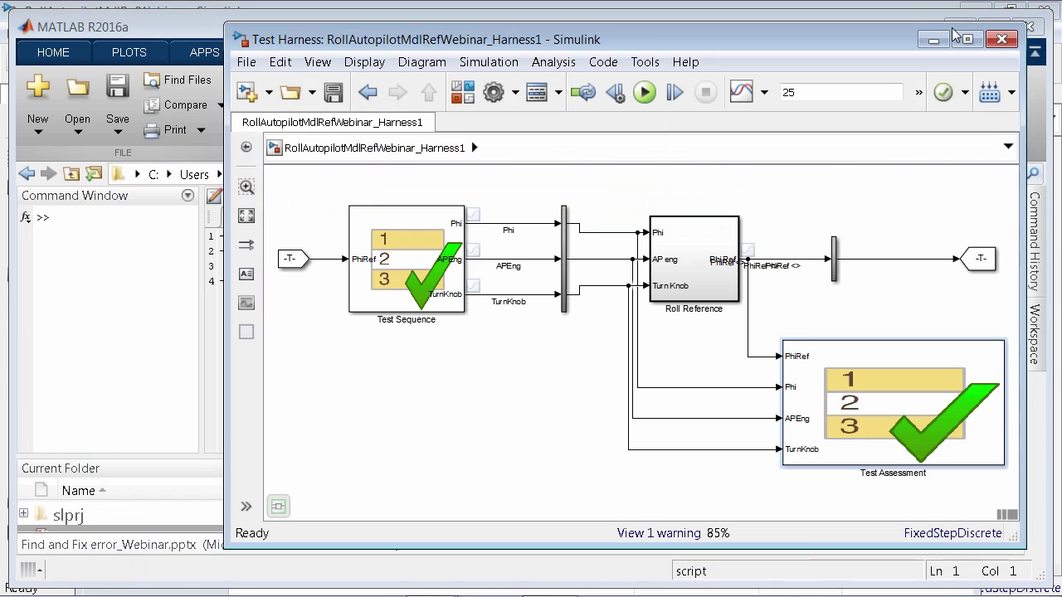
{"action": "left_click", "coordinate": [742, 94]}
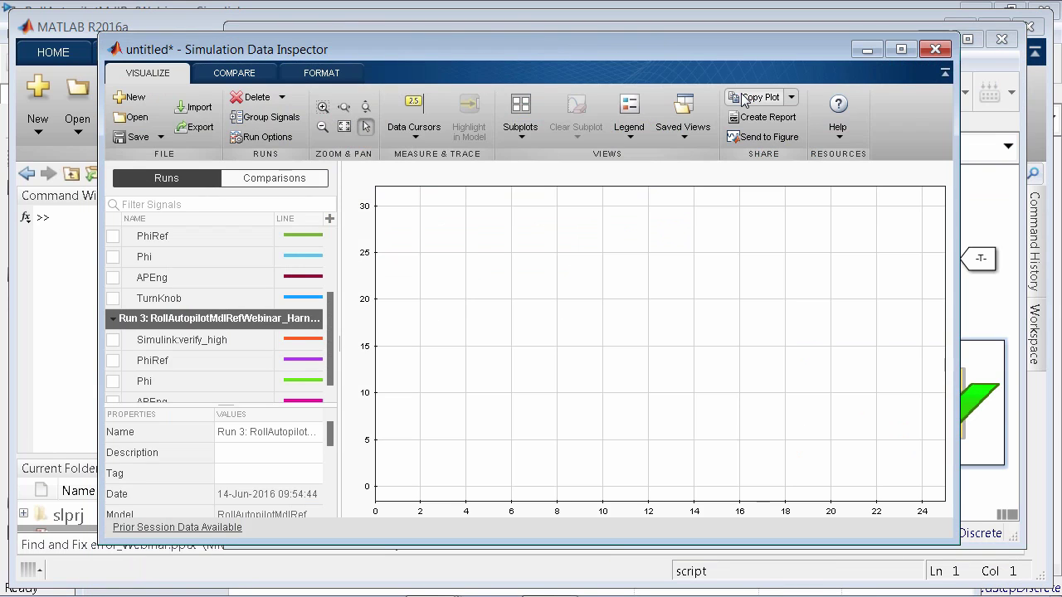
Step: Plot the Simulink:verify_high, PhiRef and Phi signals of Run 3 together to examine the verify result
{"action": "scroll", "coordinate": [328, 335], "scroll_direction": "down", "scroll_amount": 2}
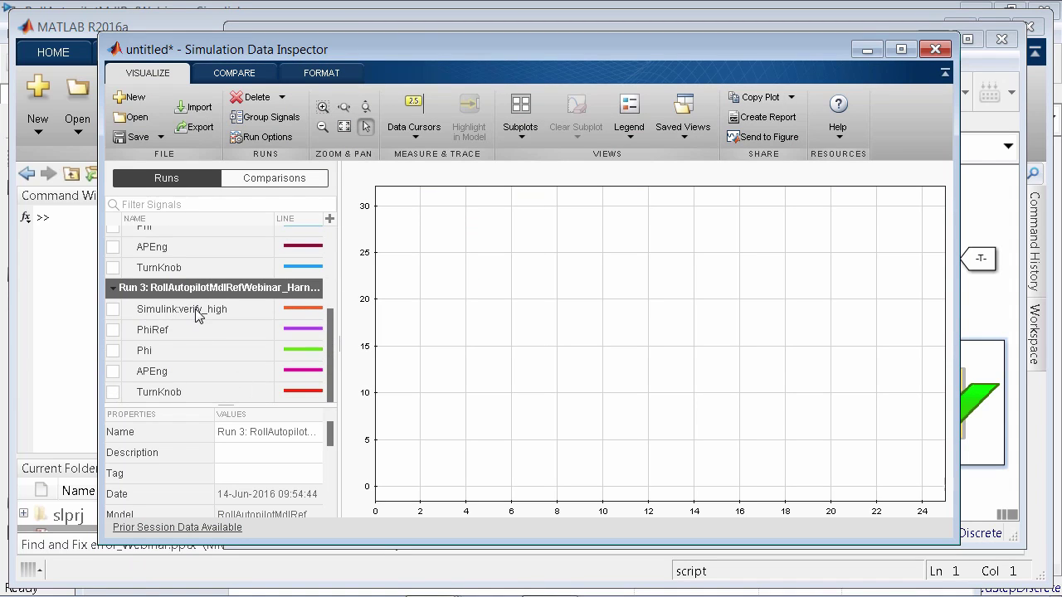
{"action": "left_click", "coordinate": [114, 309]}
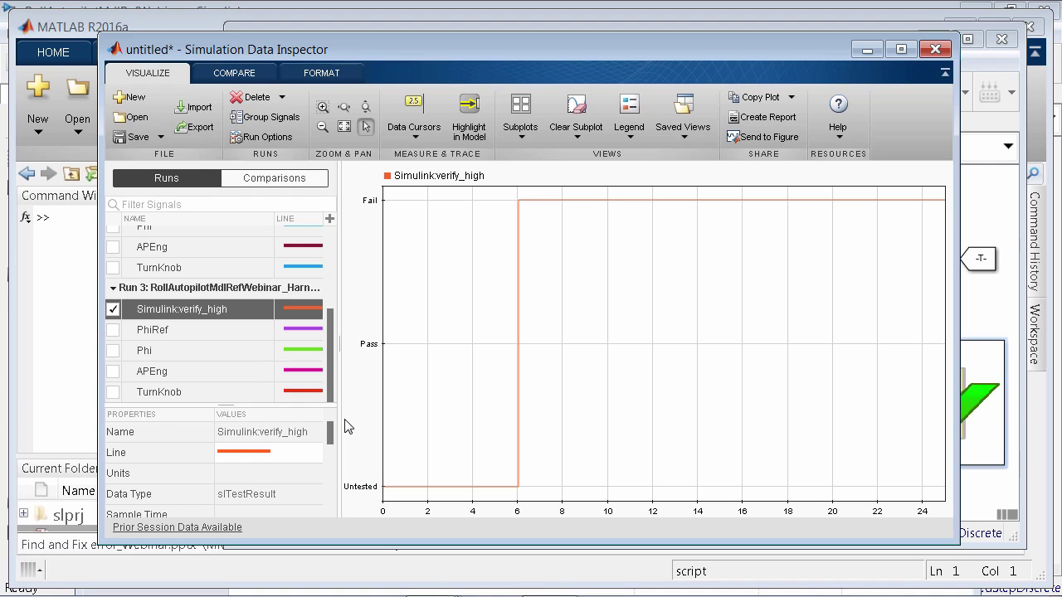
{"action": "left_click", "coordinate": [113, 329]}
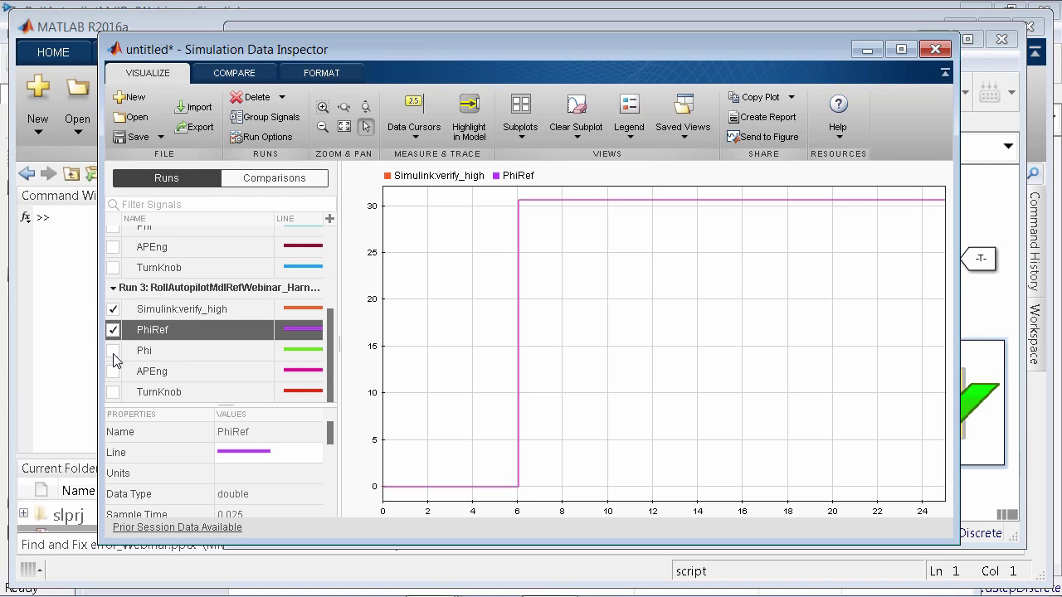
{"action": "left_click", "coordinate": [113, 351]}
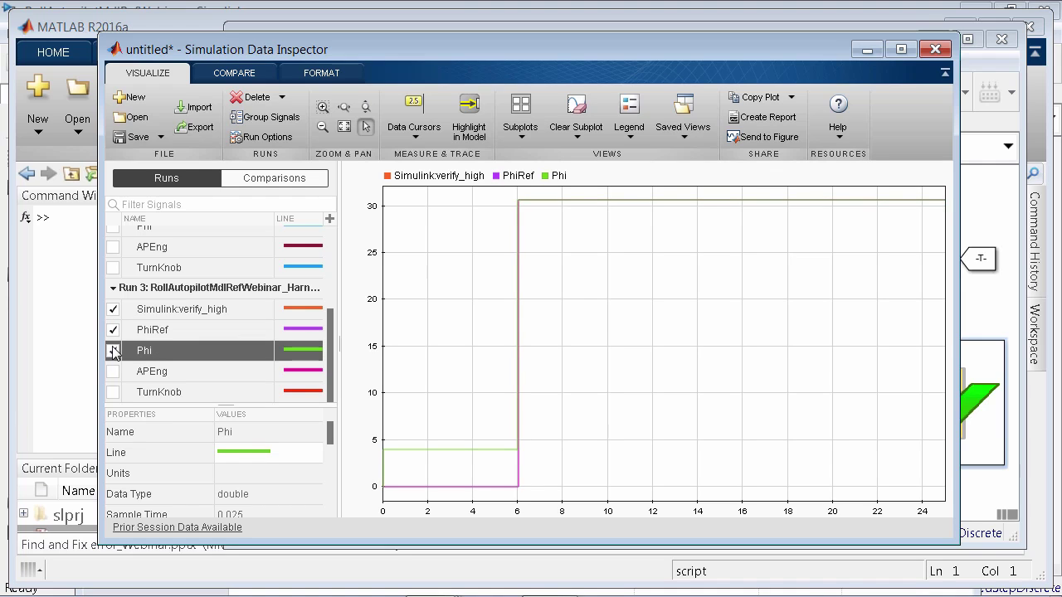
Step: Remove the three Run 3 signals from the plot and minimize the Simulation Data Inspector
{"action": "left_click", "coordinate": [113, 329]}
{"action": "left_click", "coordinate": [113, 309]}
{"action": "left_click", "coordinate": [113, 351]}
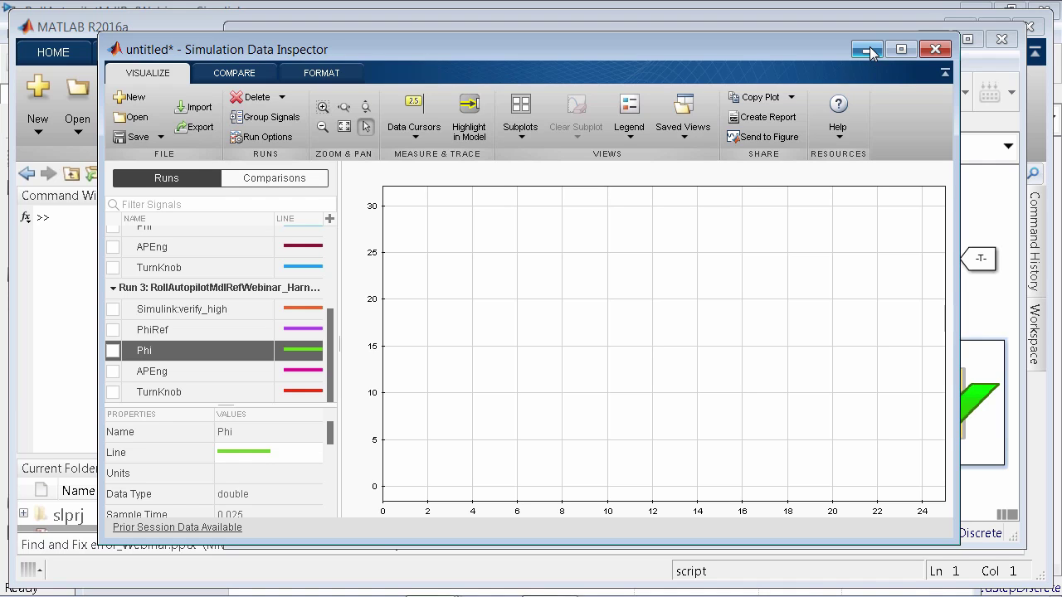
{"action": "left_click", "coordinate": [866, 50]}
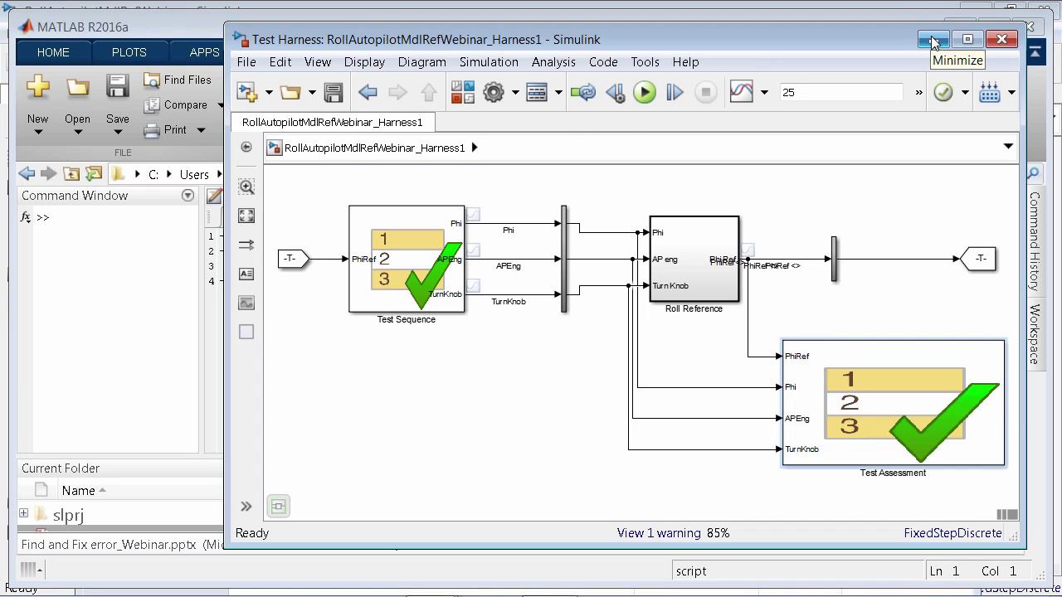
Step: Open the Roll Reference subsystem in the test harness and disable its library link so it can be edited
{"action": "double_click", "coordinate": [693, 266]}
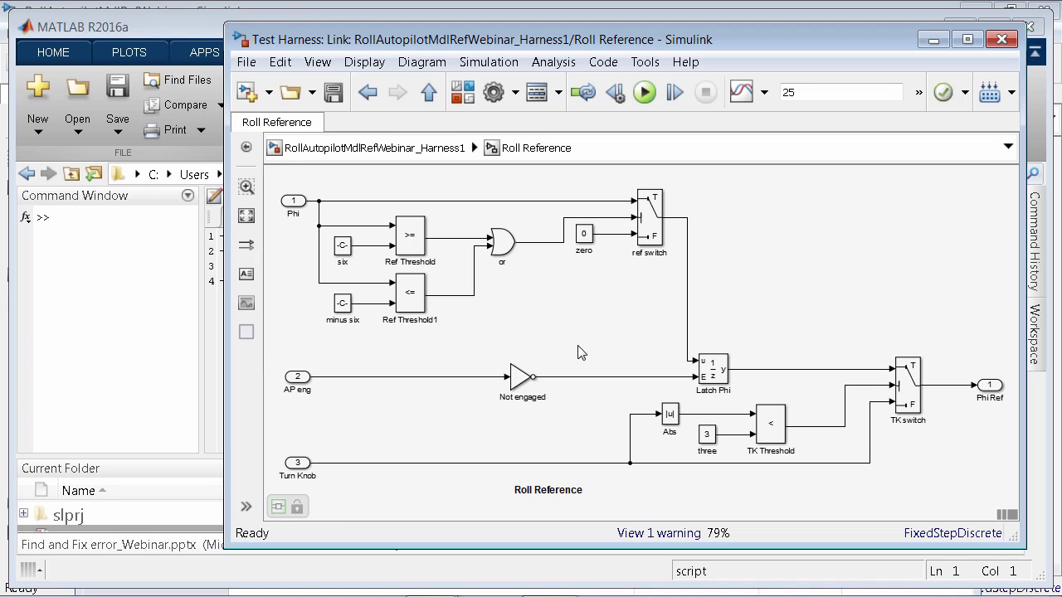
{"action": "left_click", "coordinate": [297, 509]}
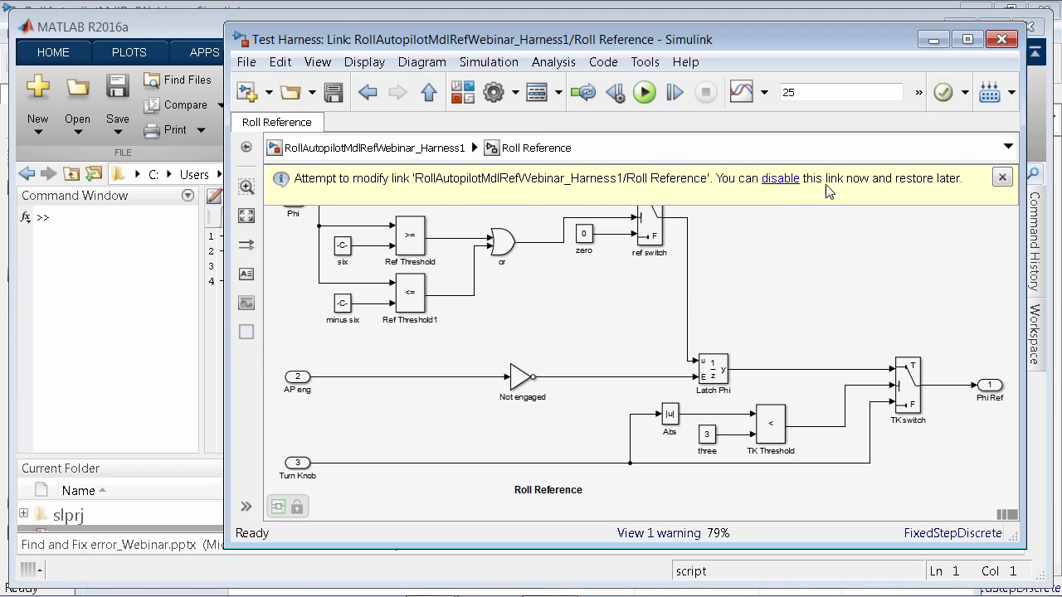
{"action": "left_click", "coordinate": [781, 178]}
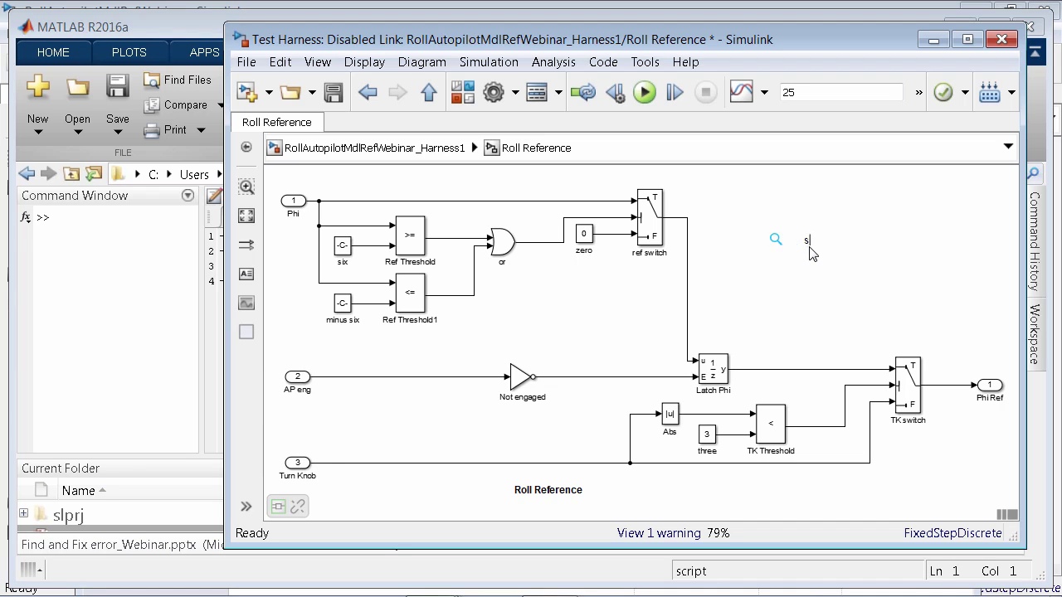
Step: Insert a Simulink Saturation block into the signal line between the ref switch and Latch Phi
{"action": "type", "text": "sat"}
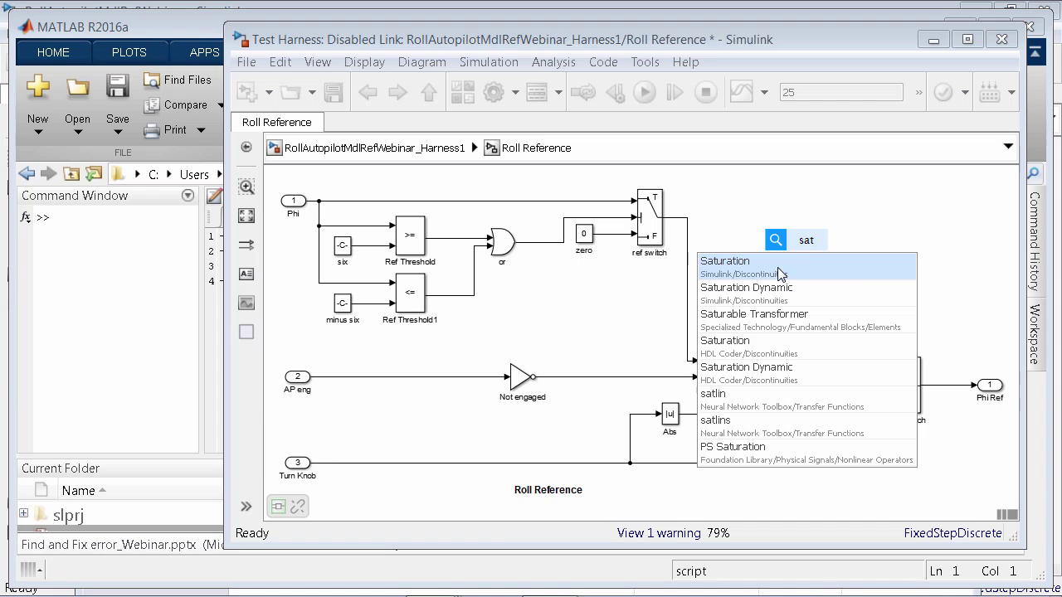
{"action": "left_click", "coordinate": [778, 268]}
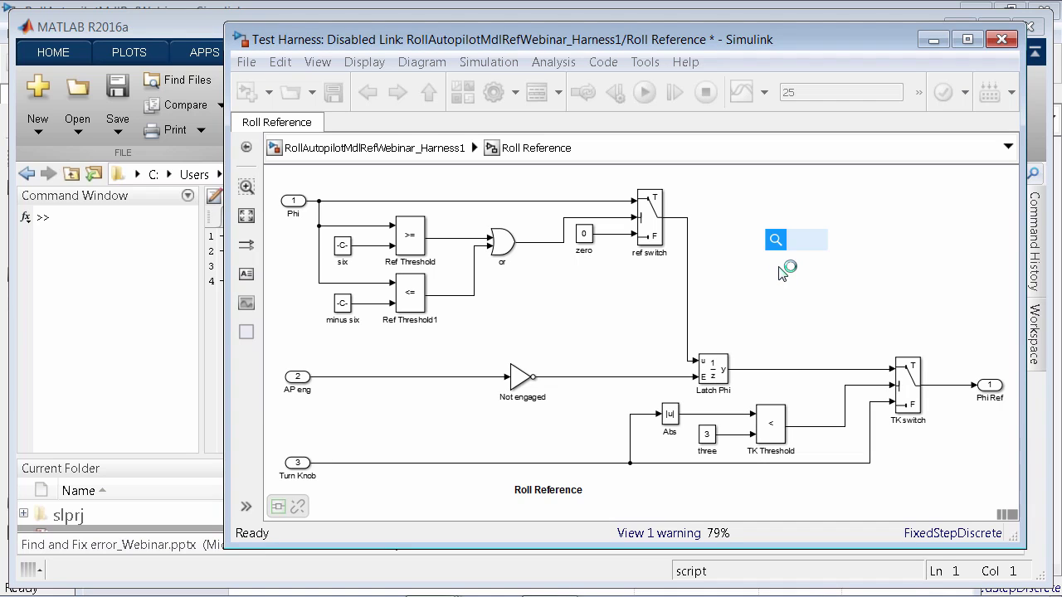
{"action": "left_click_drag", "start_coordinate": [808, 249], "coordinate": [688, 290]}
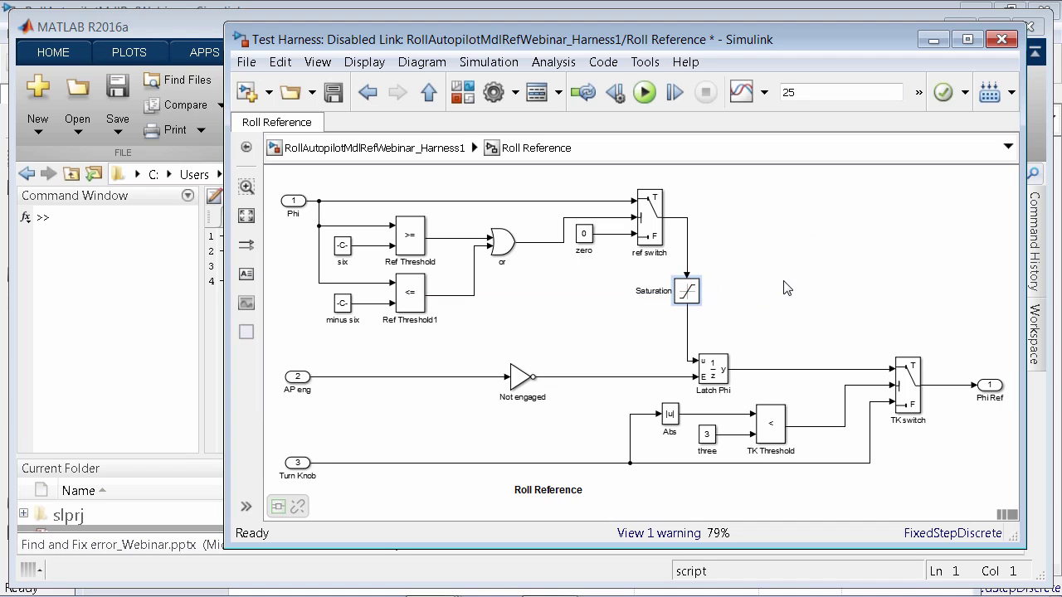
Step: Set the Saturation block's upper limit to 30 and lower limit to -30
{"action": "left_click", "coordinate": [688, 295]}
{"action": "double_click", "coordinate": [688, 295]}
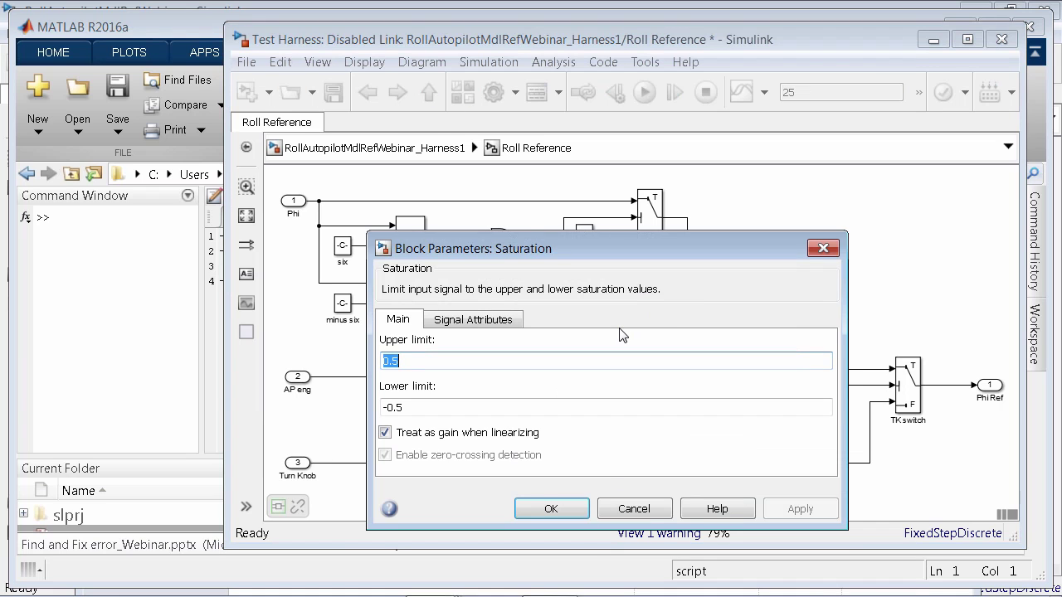
{"action": "type", "text": "30"}
{"action": "key", "text": "Tab"}
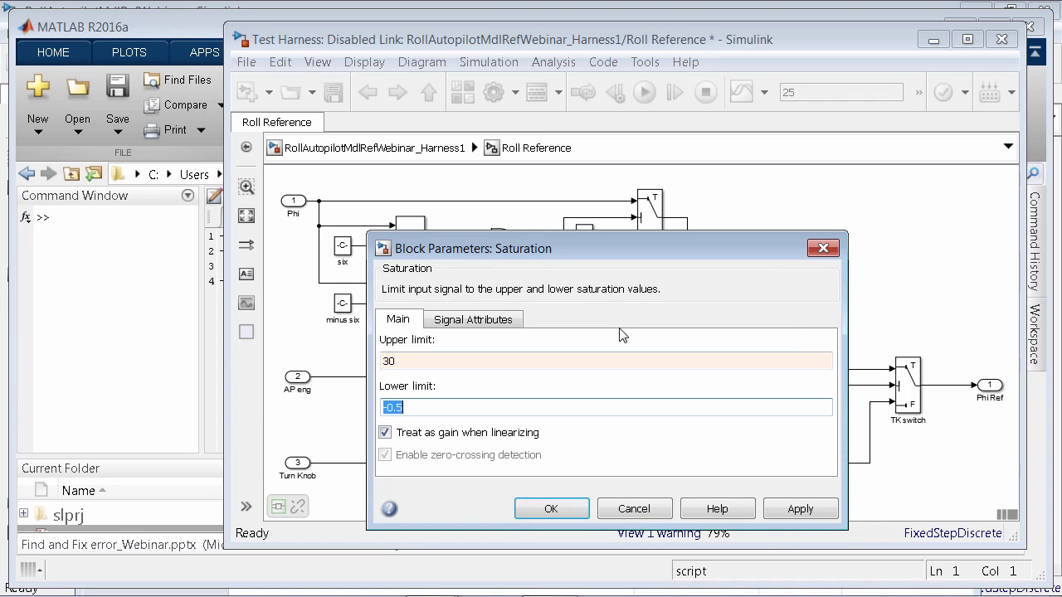
{"action": "type", "text": "-30"}
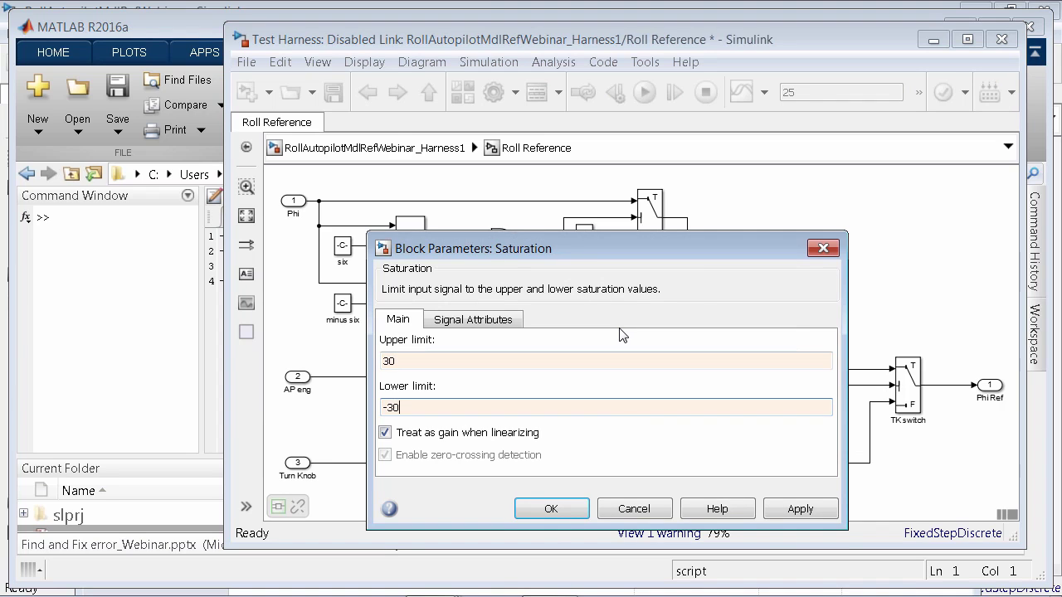
{"action": "left_click", "coordinate": [558, 508]}
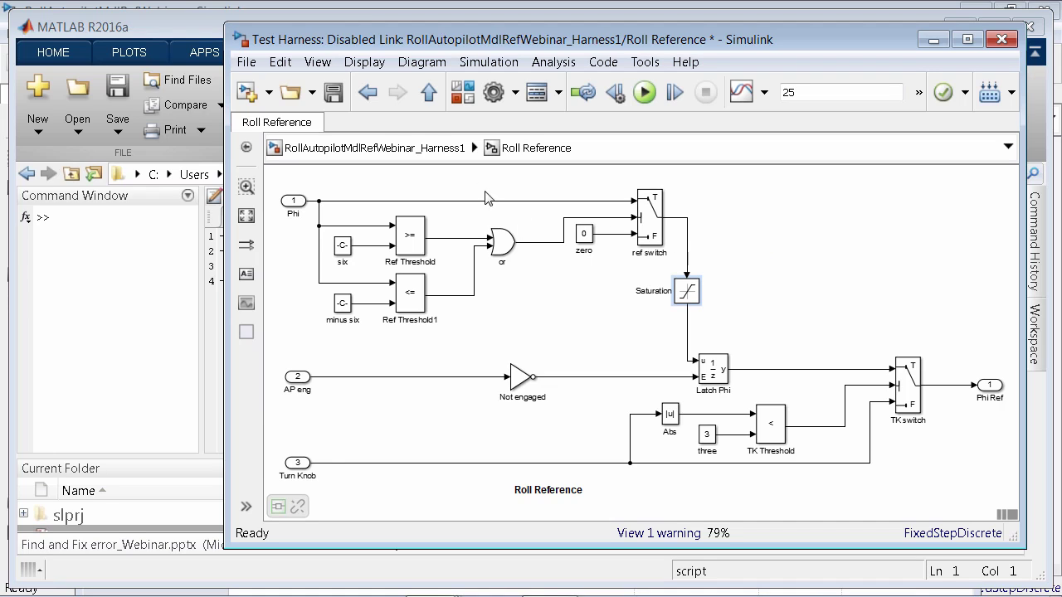
Step: Return to the harness's top level, rerun the simulation and open the Simulation Data Inspector
{"action": "left_click", "coordinate": [429, 94]}
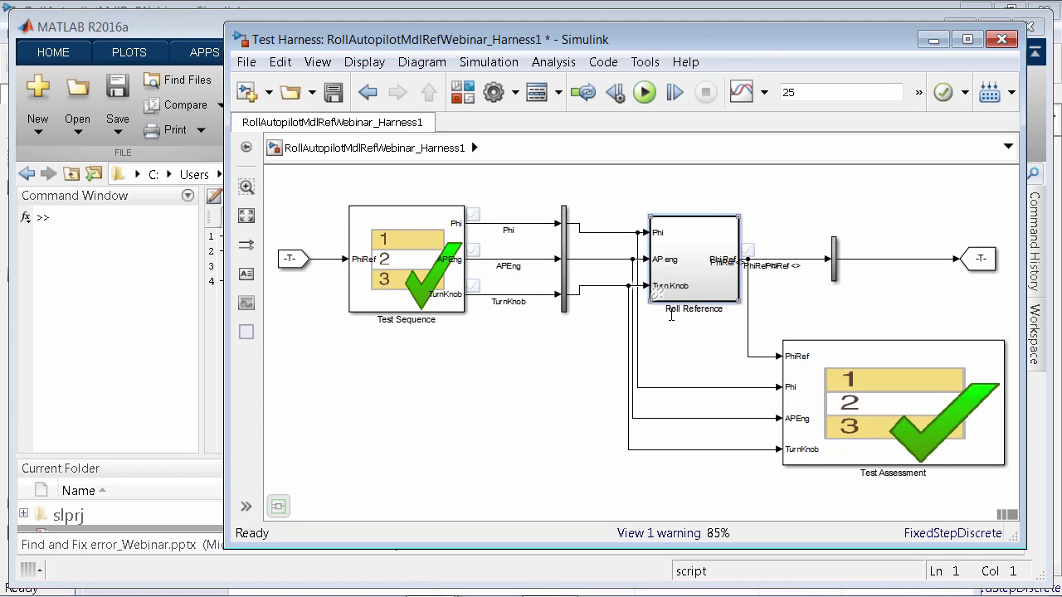
{"action": "left_click", "coordinate": [646, 94]}
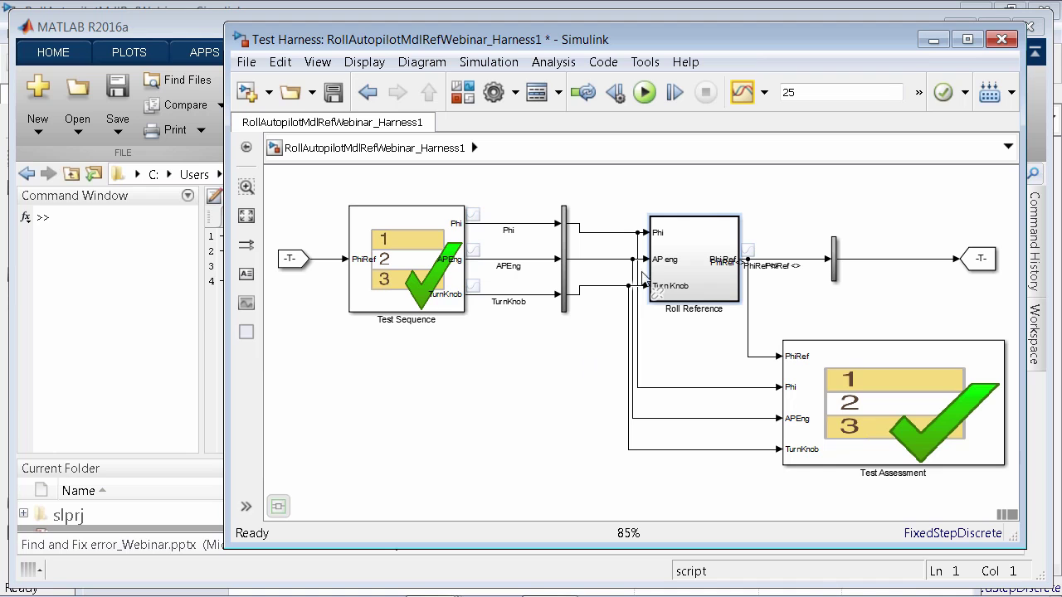
{"action": "left_click", "coordinate": [741, 96]}
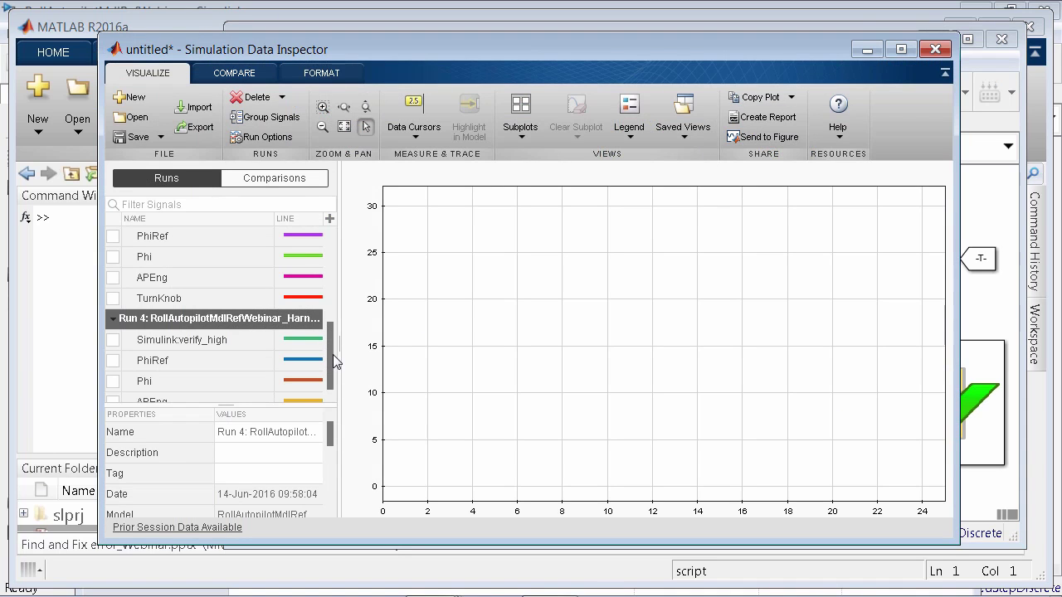
Step: Plot Simulink:verify_high, PhiRef and Phi from Run 4 to check the verify result with the Saturation block
{"action": "scroll", "coordinate": [335, 377], "scroll_direction": "down", "scroll_amount": 2}
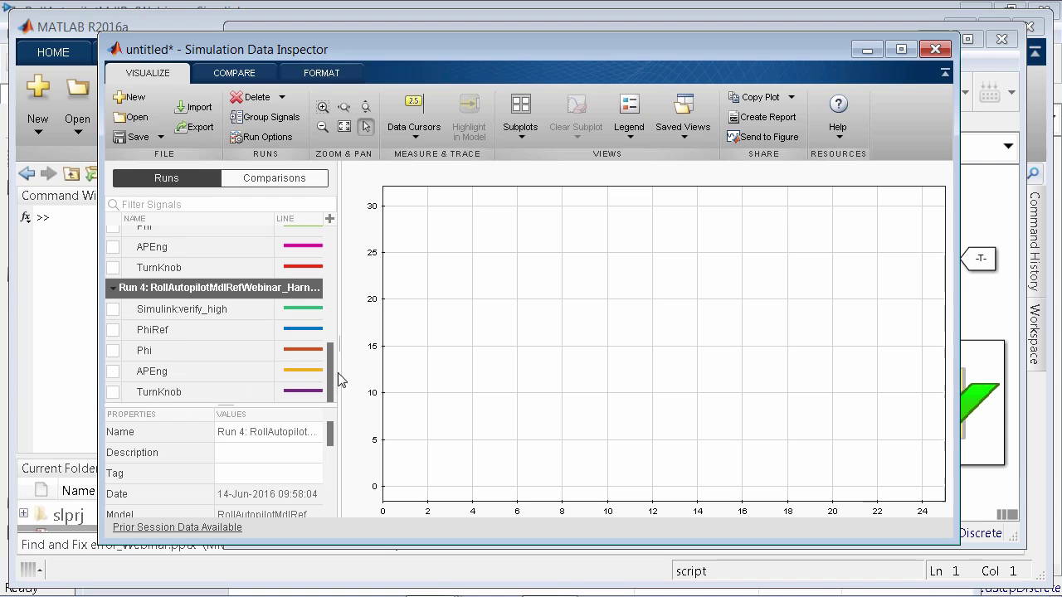
{"action": "left_click", "coordinate": [113, 309]}
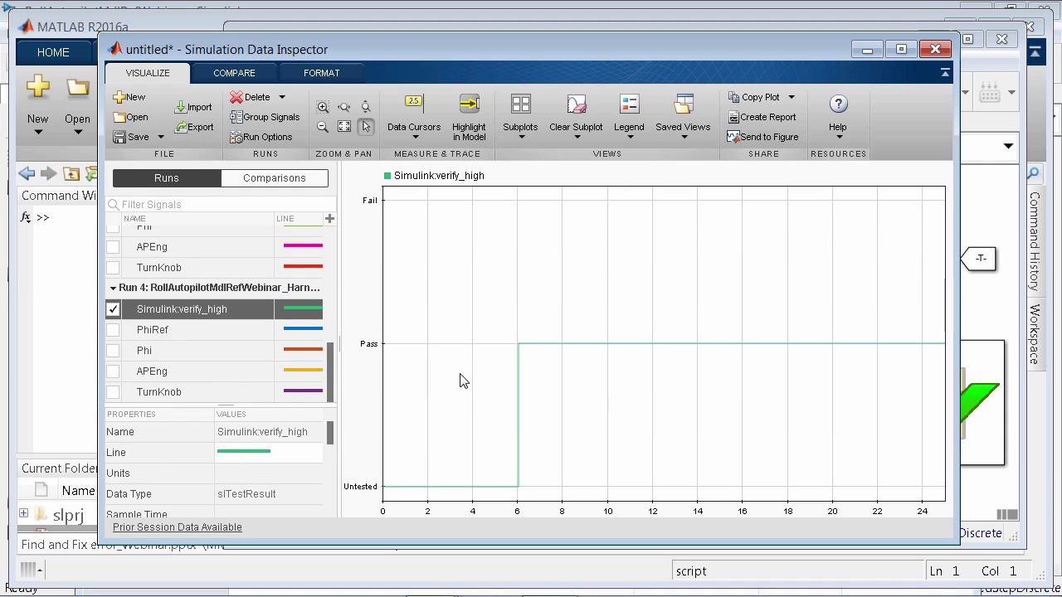
{"action": "left_click", "coordinate": [113, 330]}
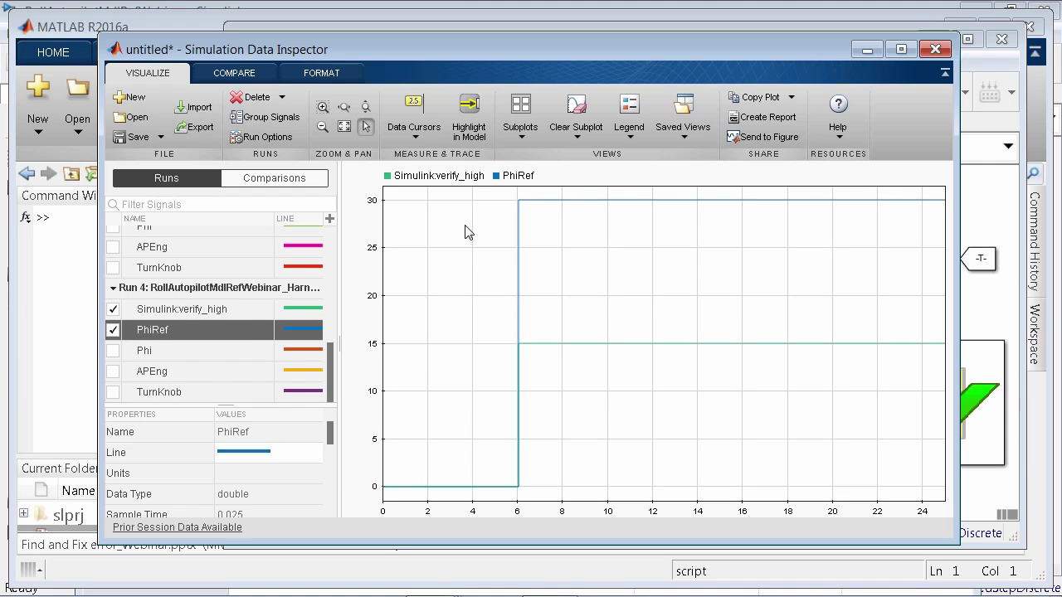
{"action": "left_click", "coordinate": [114, 351]}
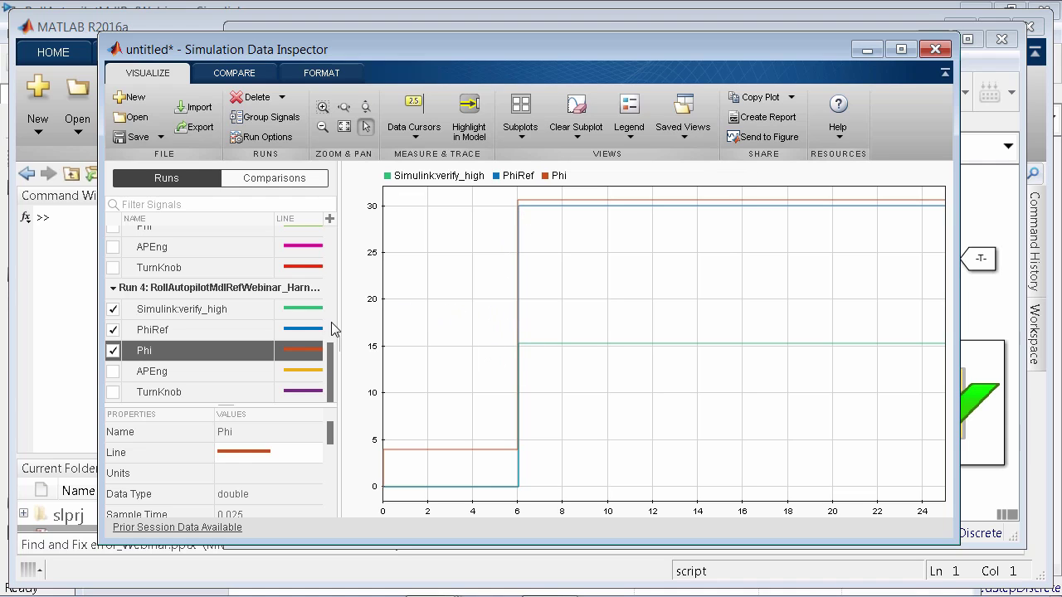
Step: Clear Phi, PhiRef and Simulink:verify_high of Run 4 from the plot
{"action": "left_click", "coordinate": [113, 350]}
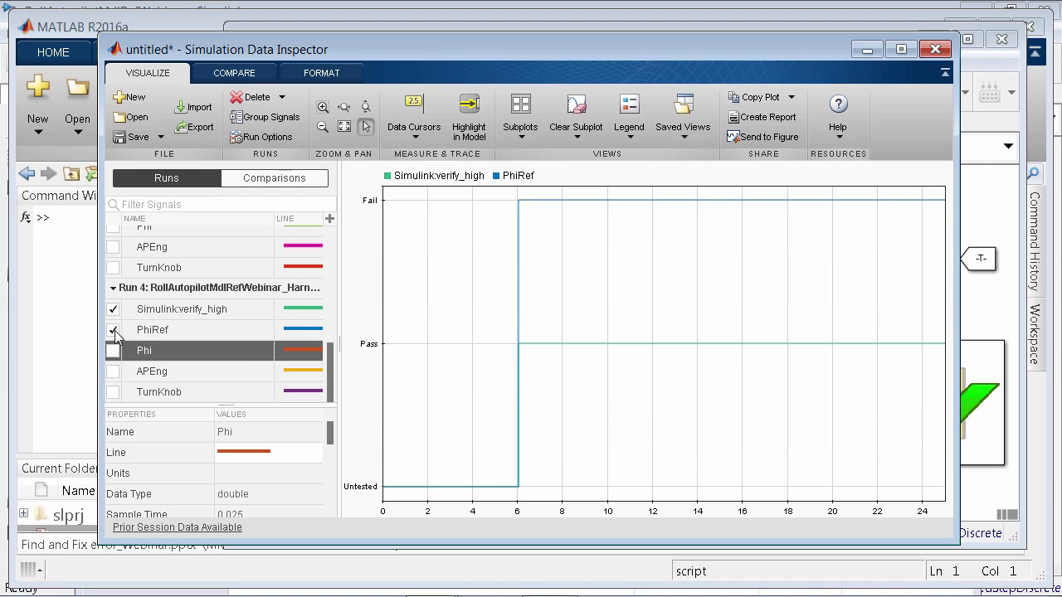
{"action": "left_click", "coordinate": [113, 329]}
{"action": "left_click", "coordinate": [112, 309]}
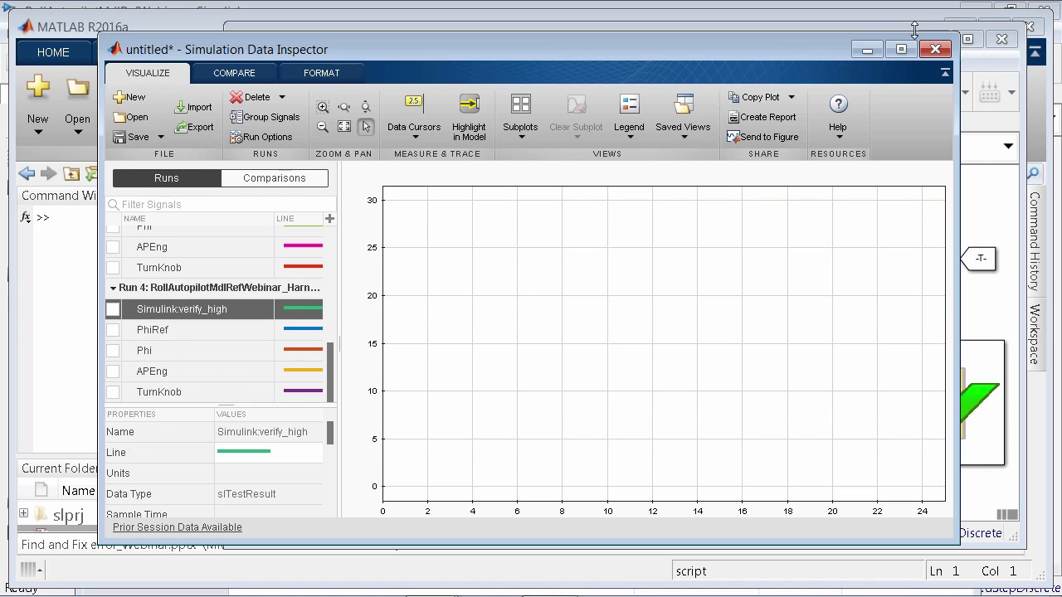
Step: Put the Simulation Data Inspector away, save the RollAutopilotMdlRefWebinar_Harness1 test harness and close it
{"action": "left_click", "coordinate": [866, 51]}
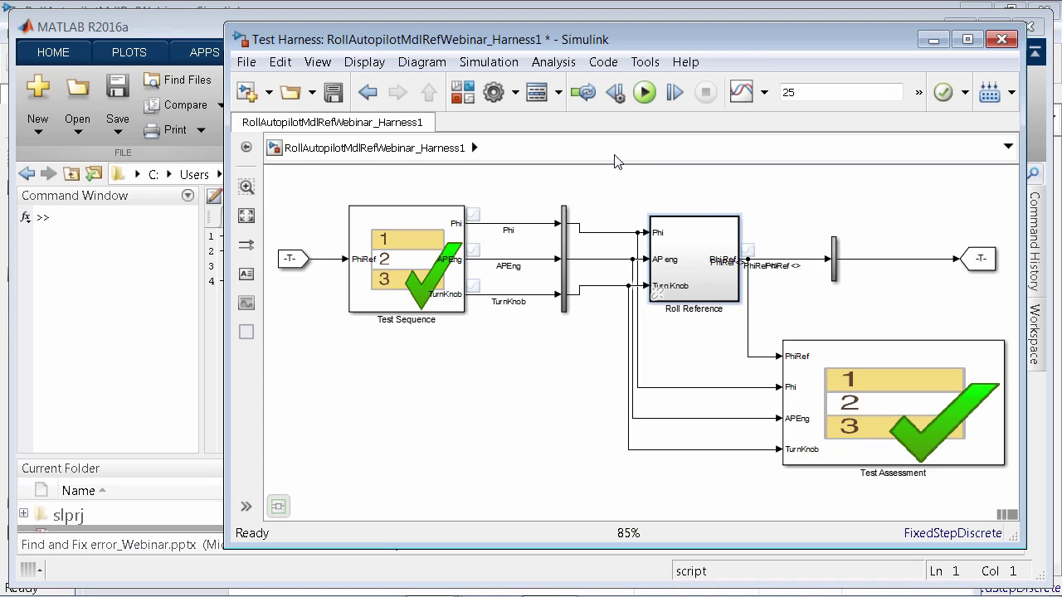
{"action": "left_click", "coordinate": [334, 93]}
{"action": "left_click", "coordinate": [1002, 41]}
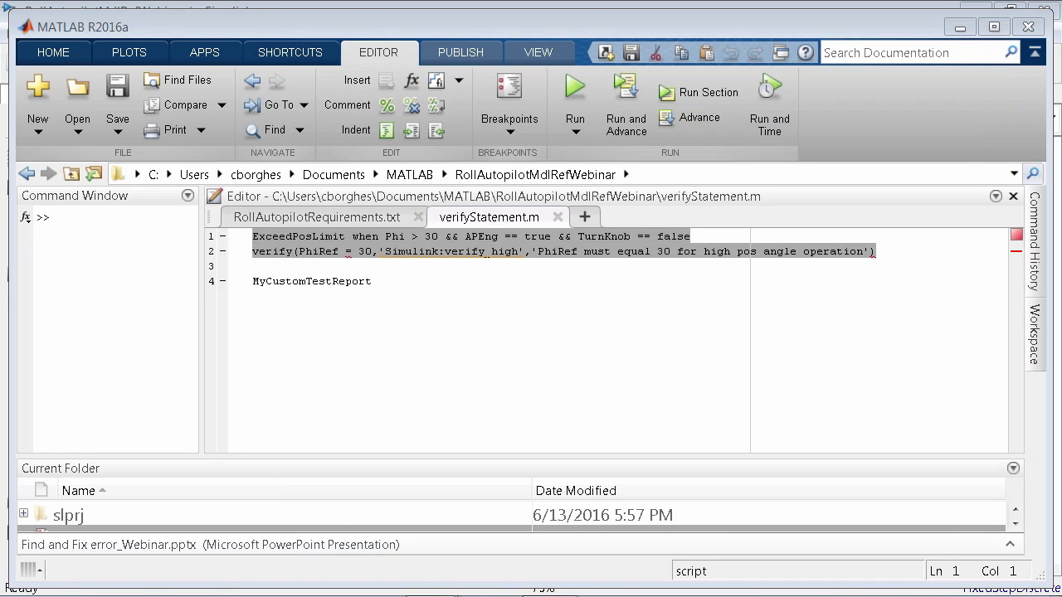
Step: Switch to the RollAutopilotMdlRefWebinar model, inspect the Saturation block inside Roll Reference, and return to the model's top level
{"action": "left_click", "coordinate": [428, 578]}
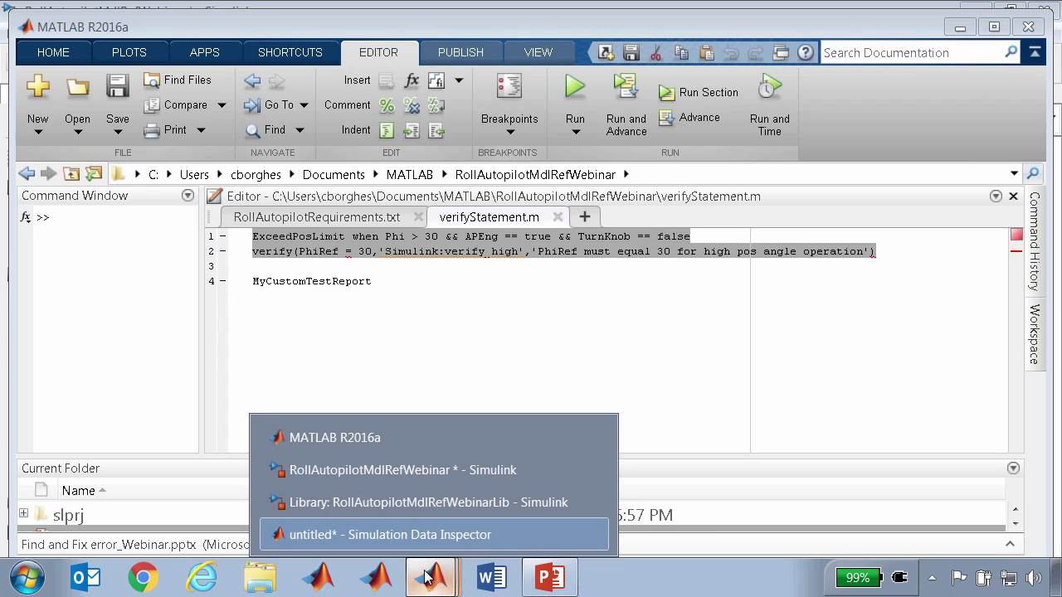
{"action": "left_click", "coordinate": [398, 469]}
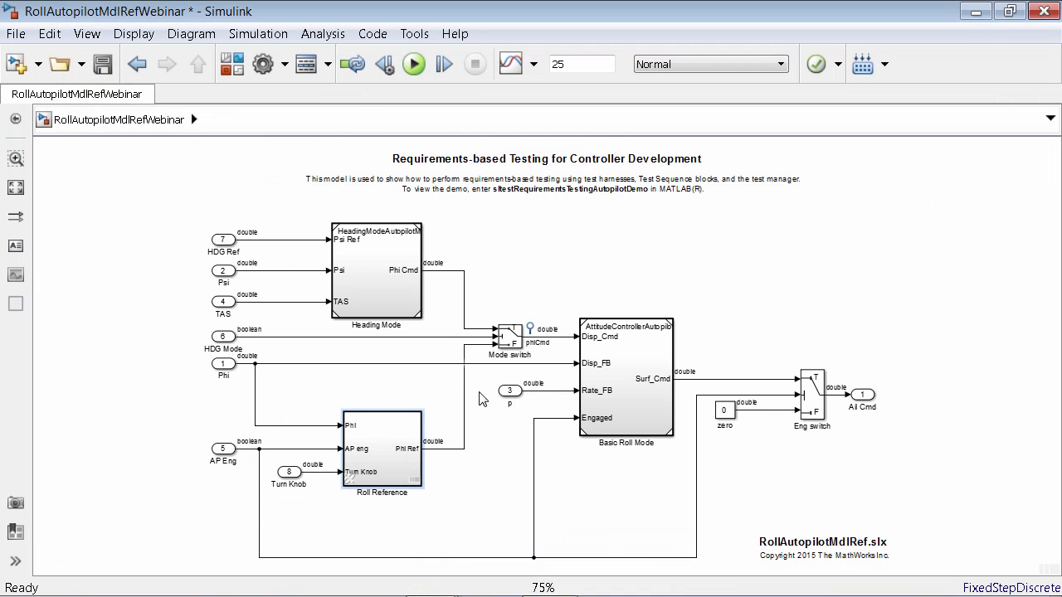
{"action": "left_click", "coordinate": [380, 471]}
{"action": "double_click", "coordinate": [396, 449]}
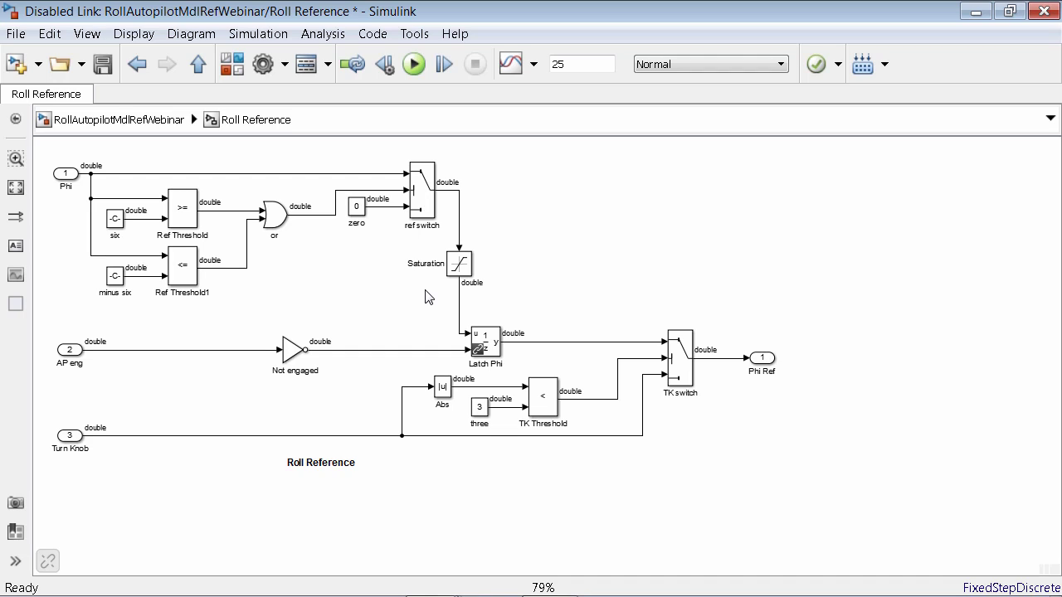
{"action": "left_click", "coordinate": [198, 70]}
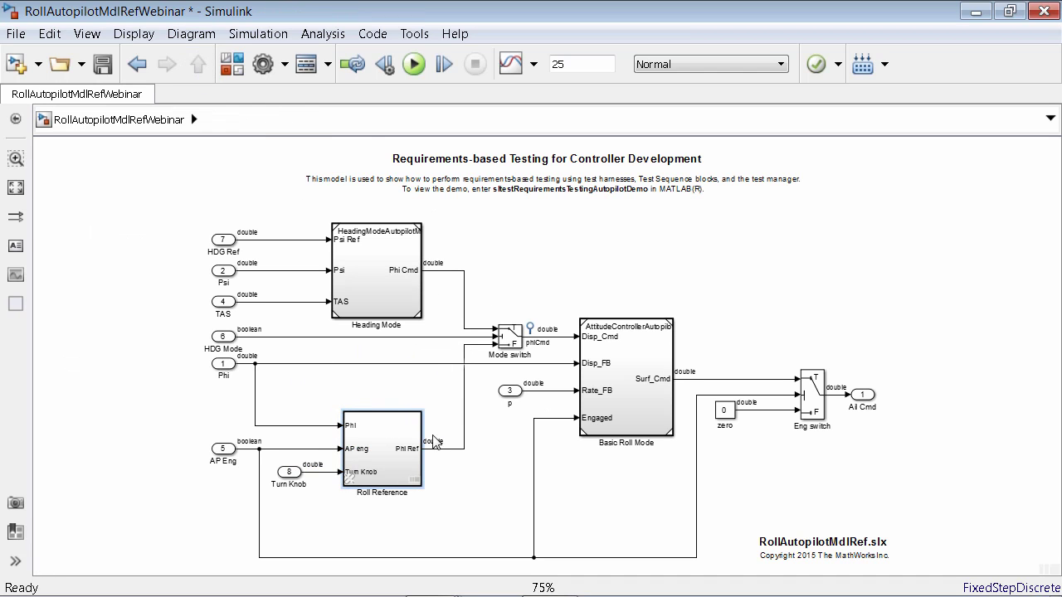
Step: Resolve the Roll Reference block's disabled library link by pushing all its edits to RollAutopilotMdlRefWebinarLib in Hierarchy mode
{"action": "left_click", "coordinate": [392, 456]}
{"action": "right_click", "coordinate": [388, 441]}
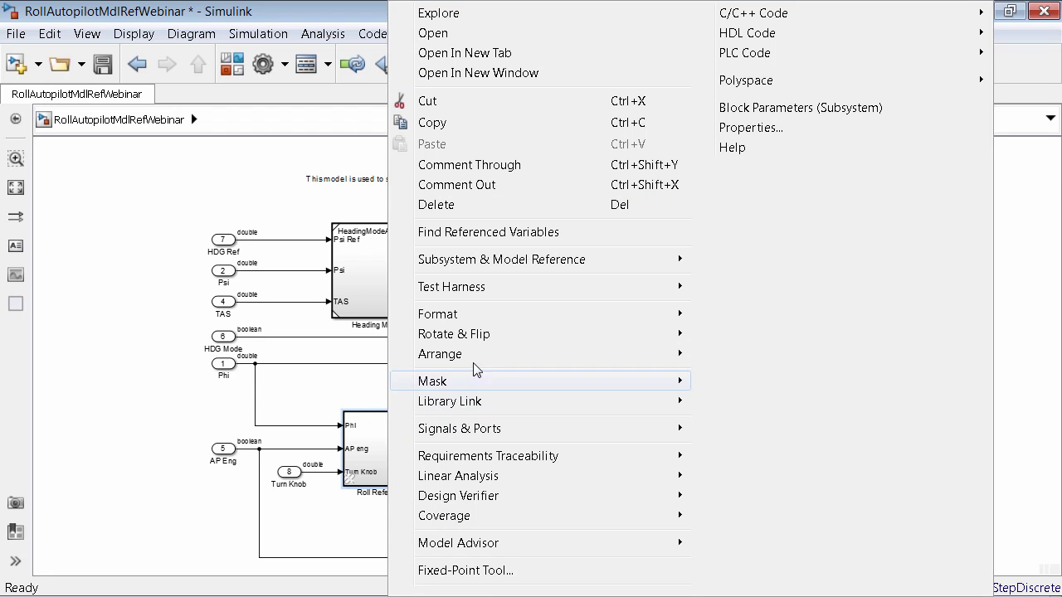
{"action": "mouse_move", "coordinate": [485, 324]}
{"action": "mouse_move", "coordinate": [621, 406]}
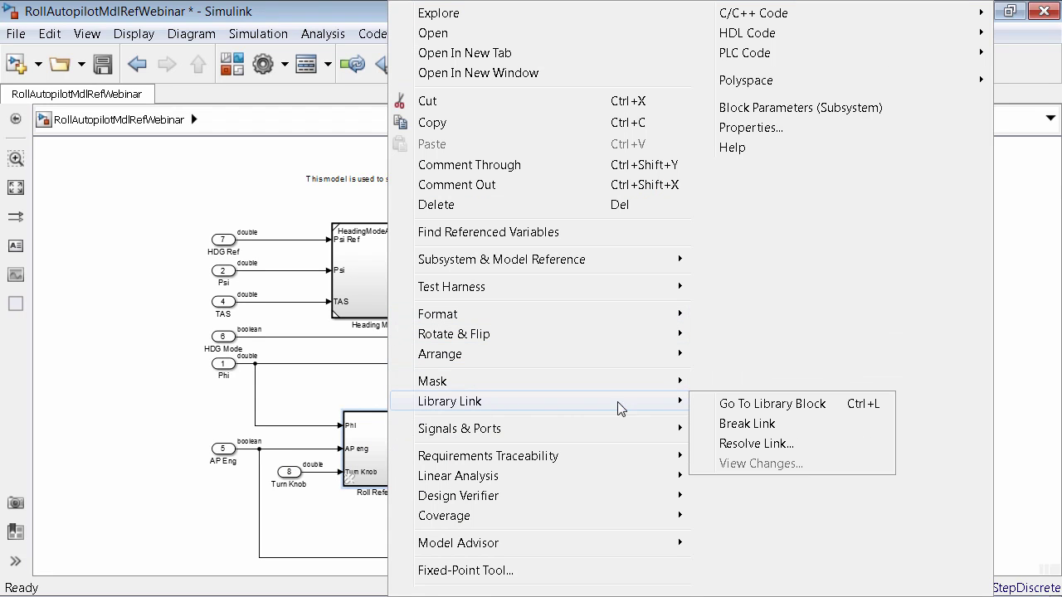
{"action": "left_click", "coordinate": [734, 444]}
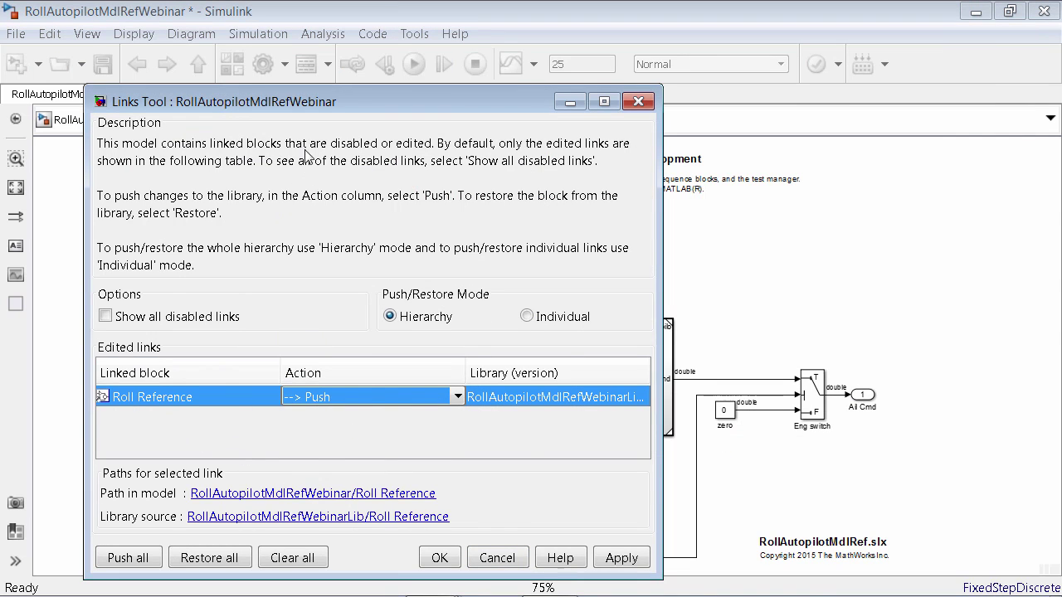
{"action": "left_click_drag", "start_coordinate": [322, 108], "coordinate": [391, 68]}
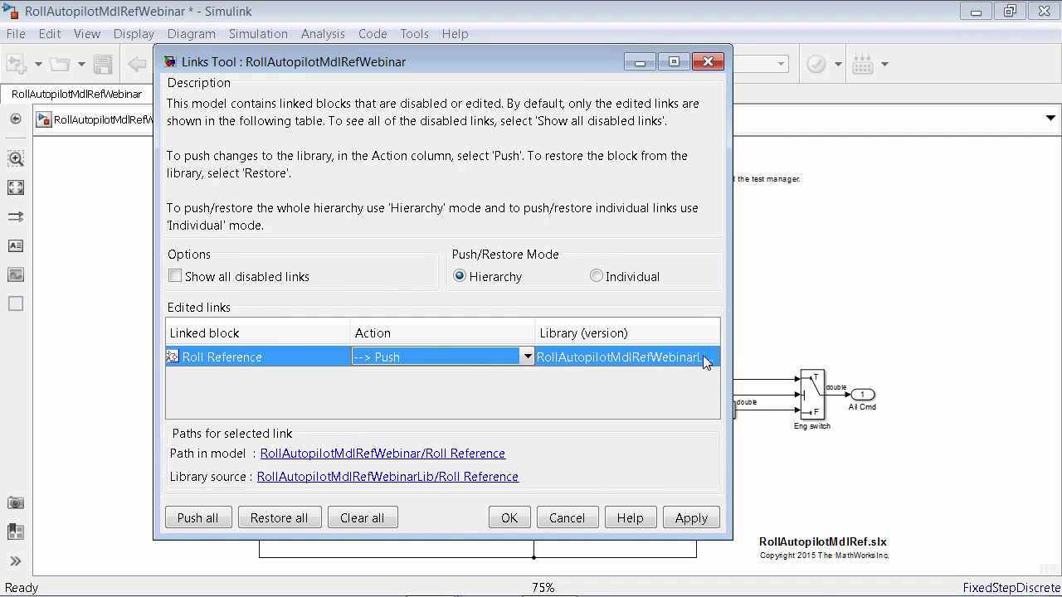
{"action": "left_click_drag", "start_coordinate": [732, 356], "coordinate": [807, 354]}
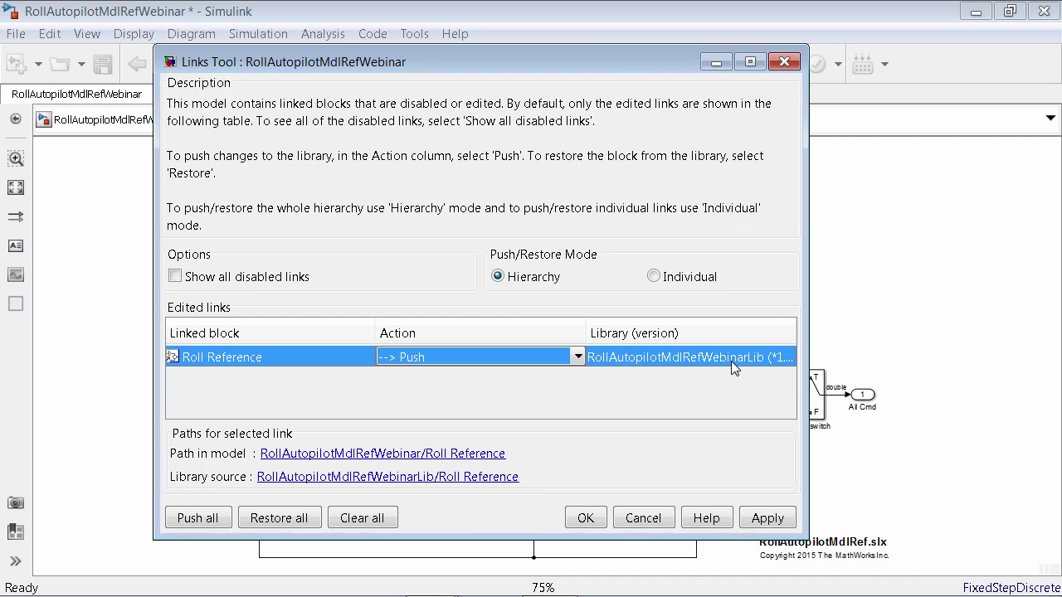
{"action": "left_click", "coordinate": [190, 520]}
{"action": "left_click", "coordinate": [583, 516]}
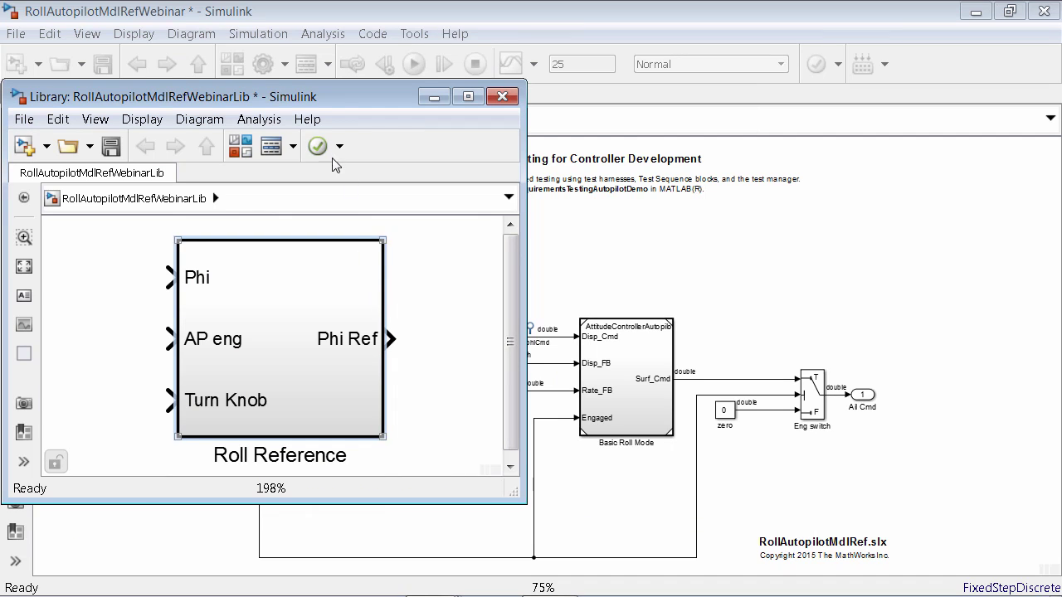
Step: Check the contents of the library's Roll Reference block for the Saturation block, return to its top level and minimize the library
{"action": "double_click", "coordinate": [298, 320]}
{"action": "left_click", "coordinate": [458, 332]}
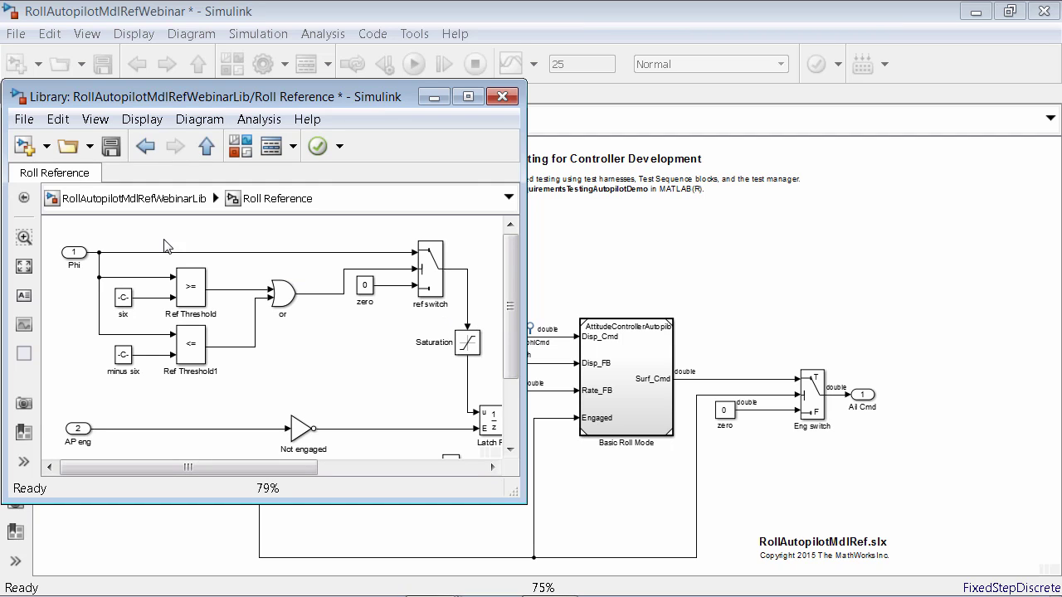
{"action": "left_click", "coordinate": [207, 148]}
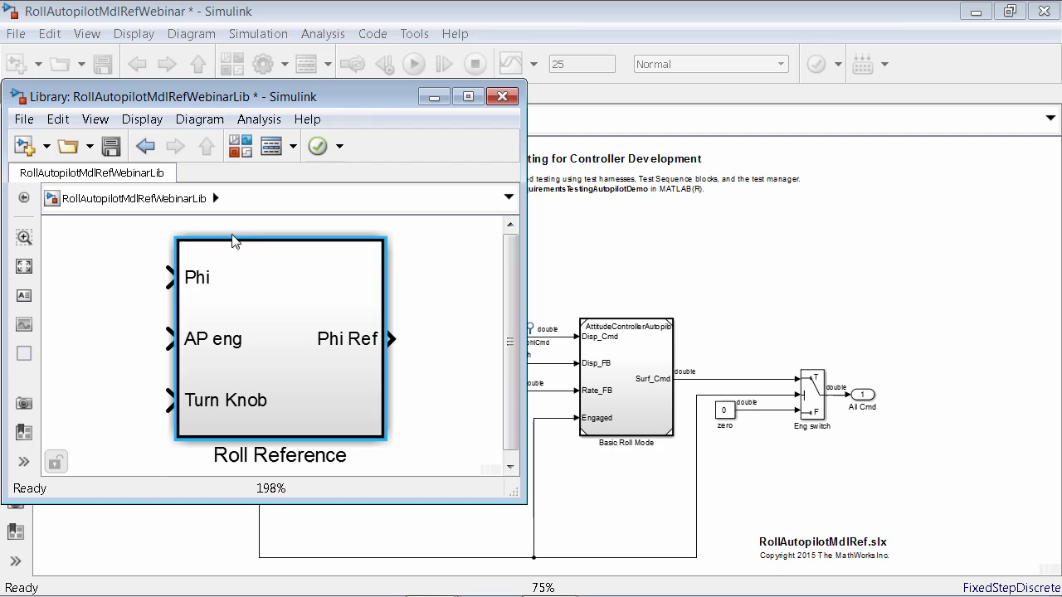
{"action": "left_click", "coordinate": [400, 308]}
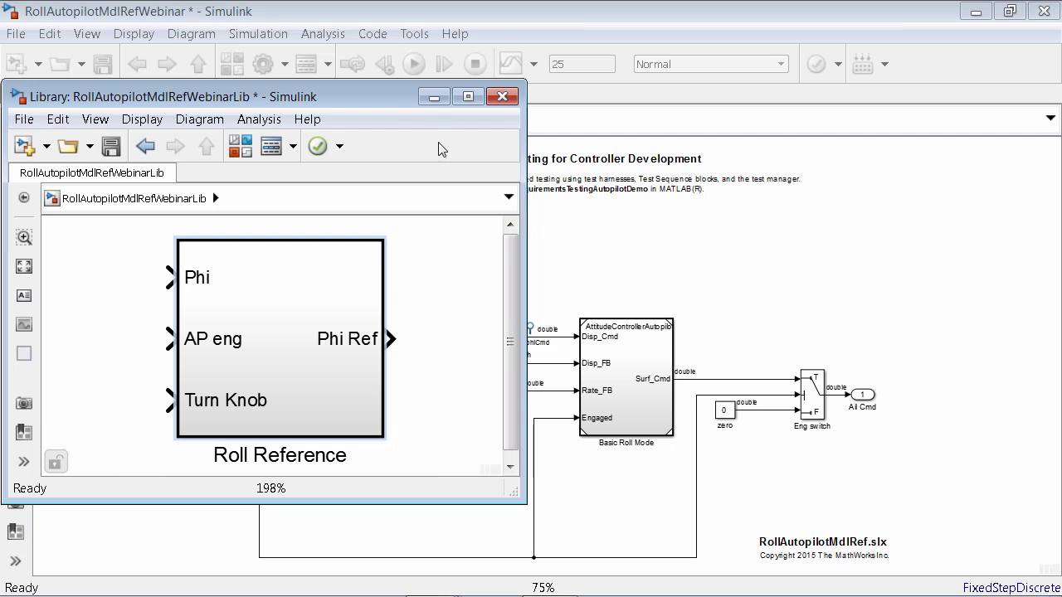
{"action": "left_click", "coordinate": [432, 97]}
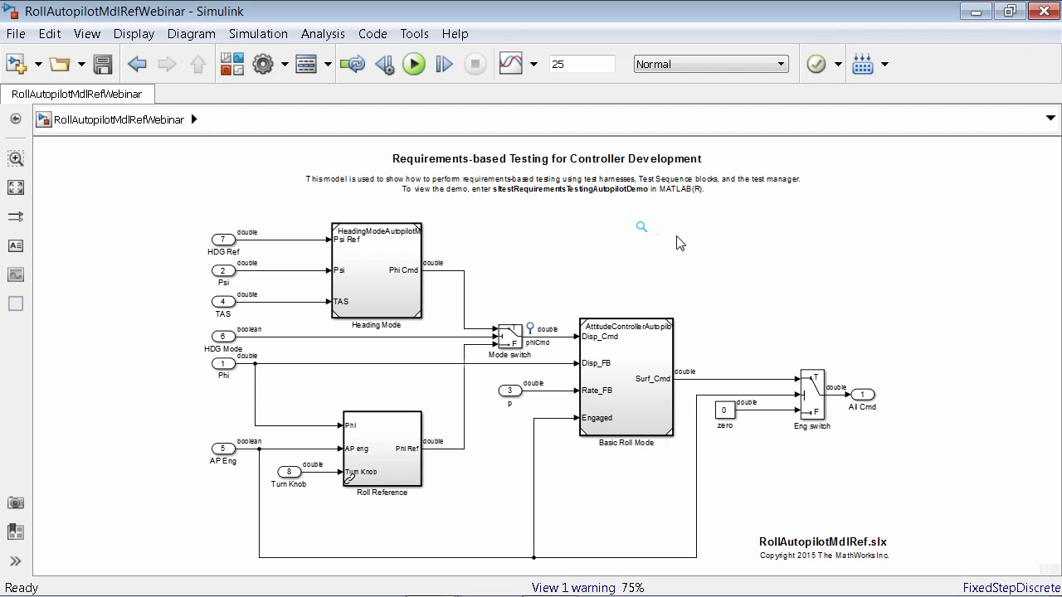
Step: Replace the model's Roll Reference block with the one from RollAutopilotMdlRefWebinarLib, placed on the same connections, and save the model
{"action": "left_click", "coordinate": [387, 453]}
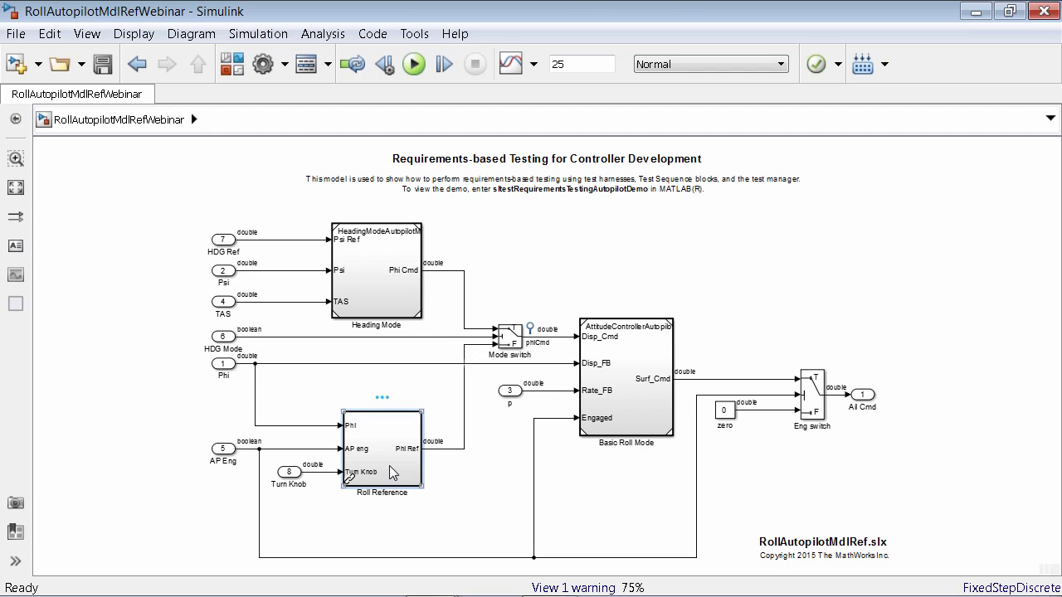
{"action": "key", "text": "Delete"}
{"action": "mouse_move", "coordinate": [430, 588]}
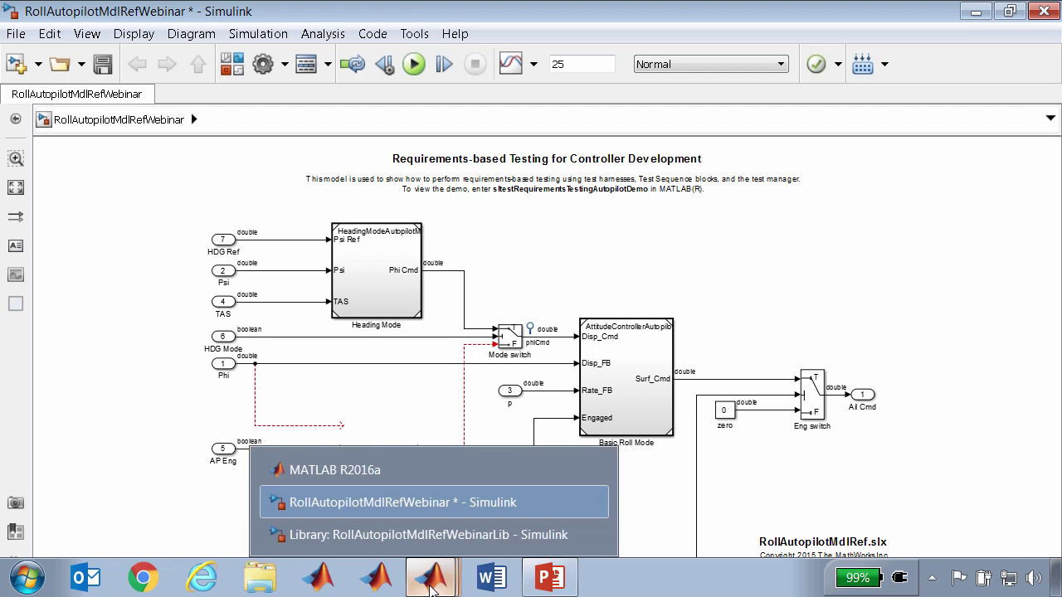
{"action": "left_click", "coordinate": [421, 537]}
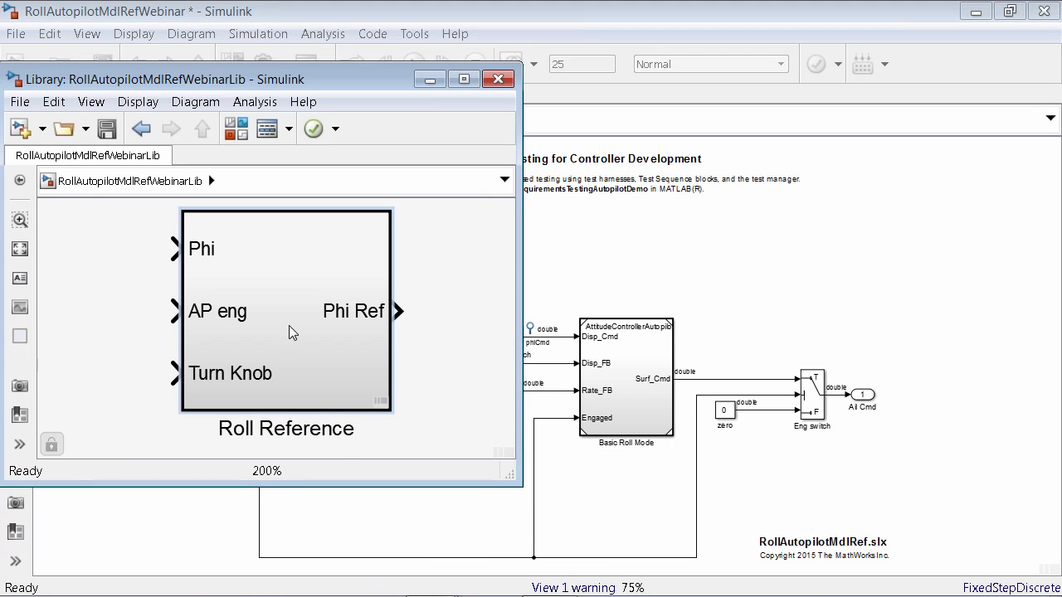
{"action": "left_click_drag", "start_coordinate": [287, 328], "coordinate": [346, 492]}
{"action": "left_click", "coordinate": [802, 274]}
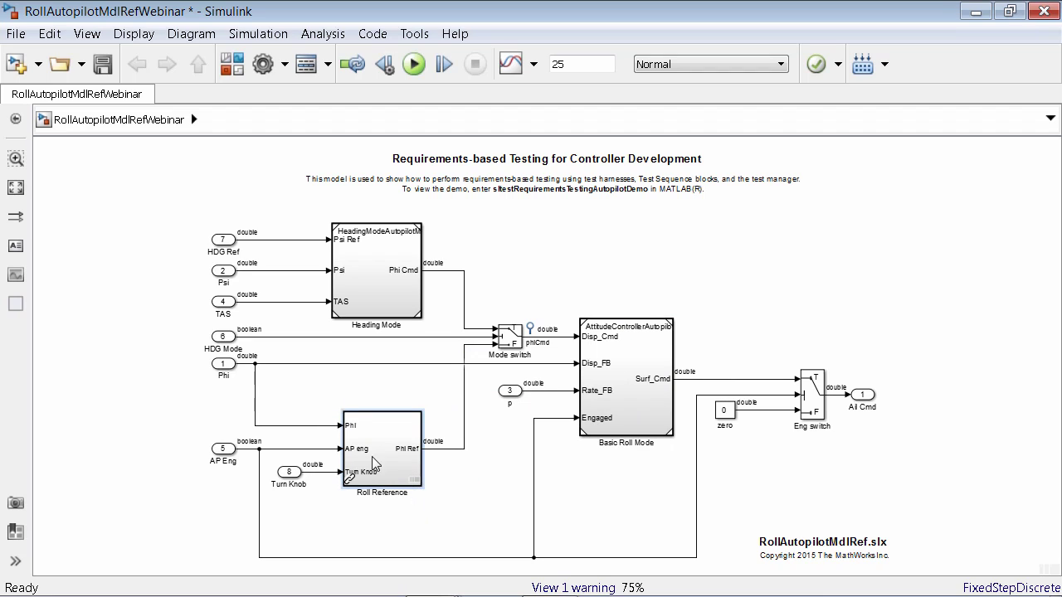
{"action": "left_click", "coordinate": [103, 64]}
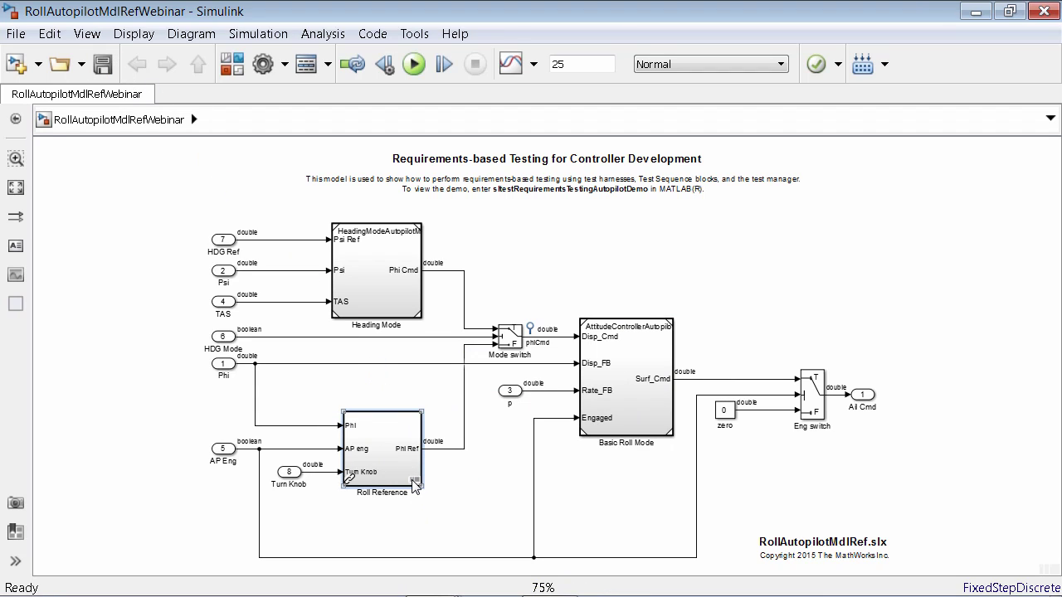
Step: Examine the inside of the newly linked Roll Reference block in the model and return to the top level
{"action": "mouse_move", "coordinate": [414, 487]}
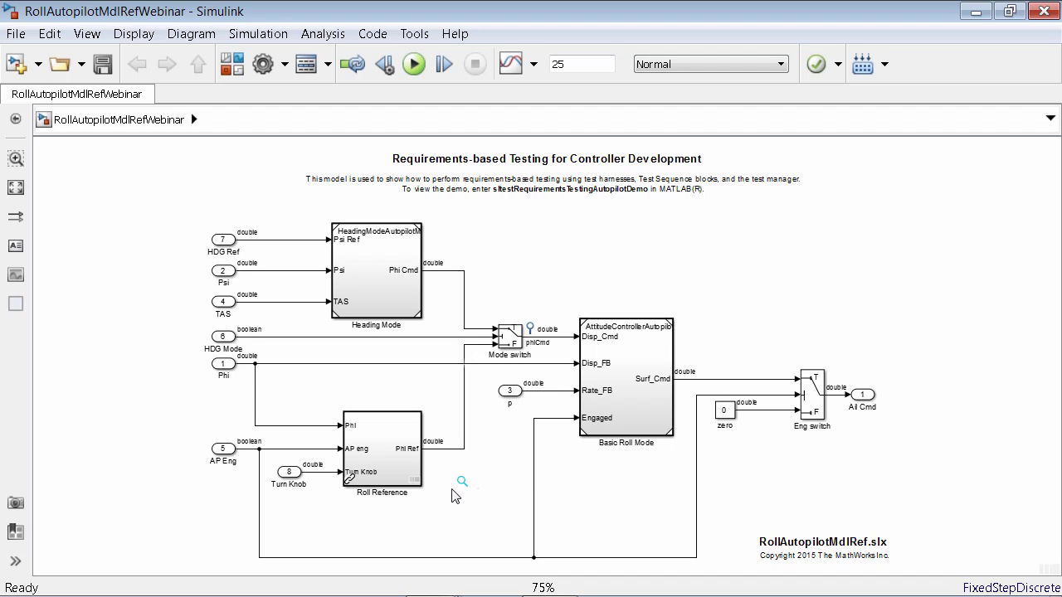
{"action": "mouse_move", "coordinate": [440, 587]}
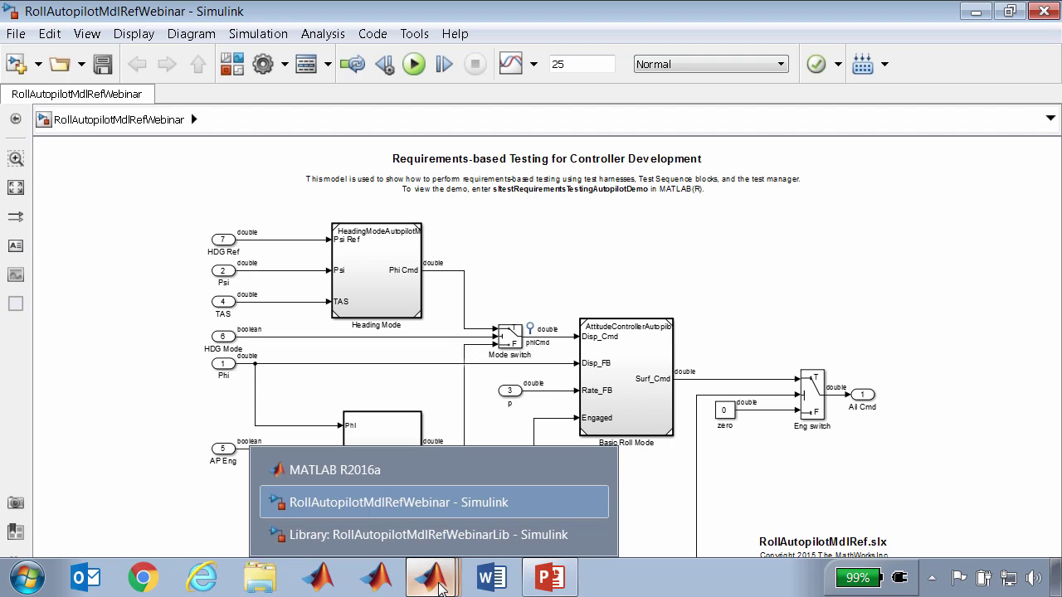
{"action": "left_click", "coordinate": [430, 501]}
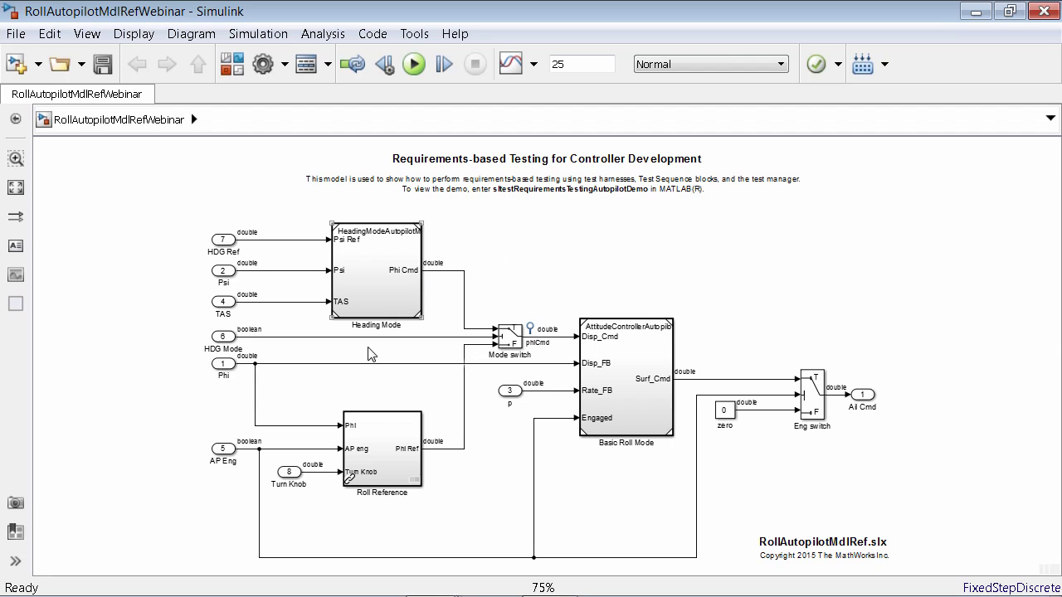
{"action": "left_click", "coordinate": [377, 445]}
{"action": "double_click", "coordinate": [377, 452]}
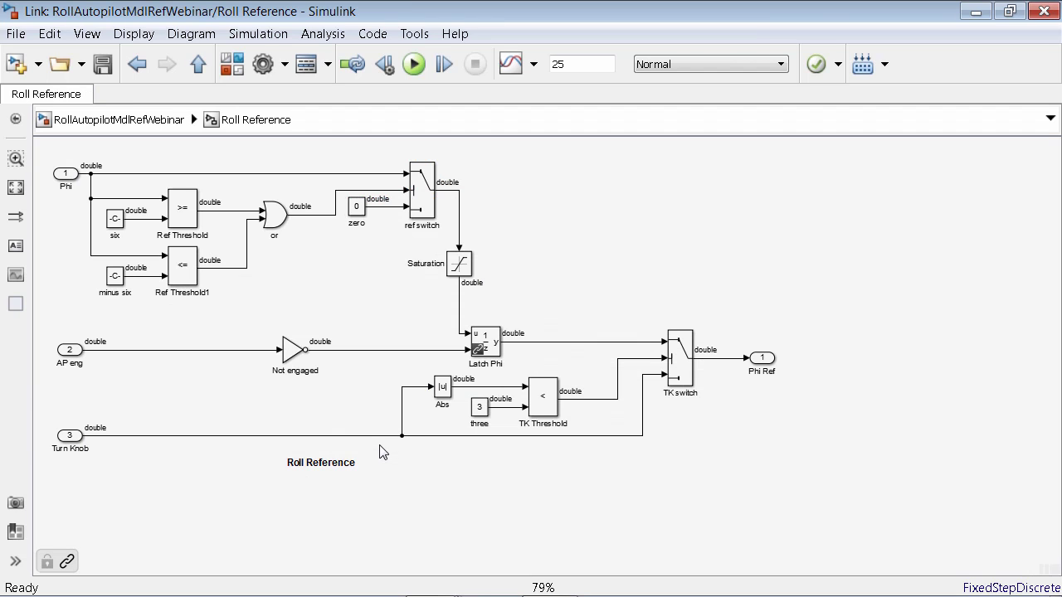
{"action": "left_click", "coordinate": [197, 65]}
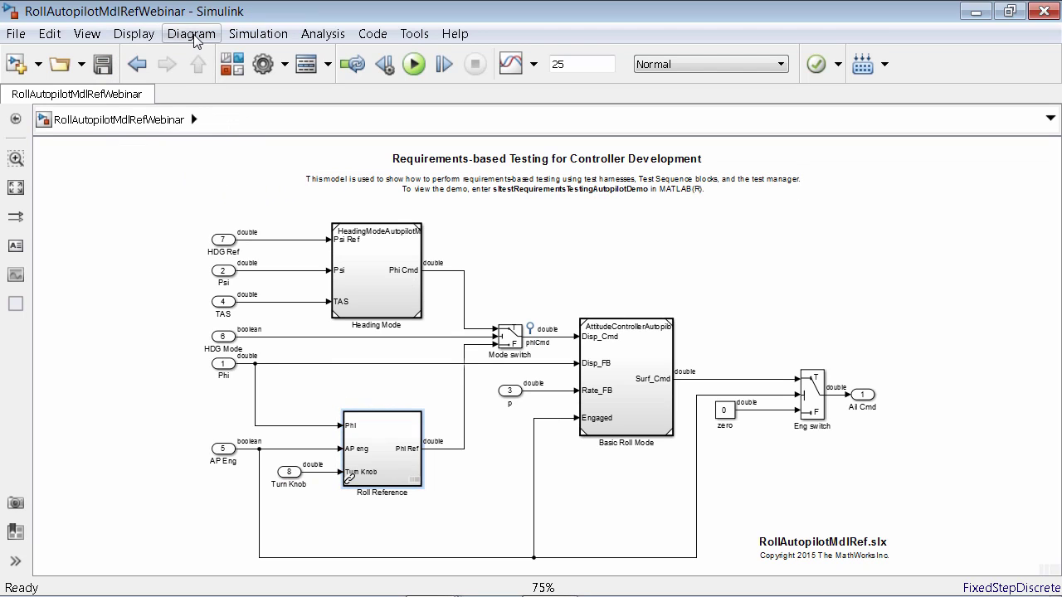
Step: Open the RollAutopilotMdlRefWebinar_Harness2 test harness of the Roll Reference block and widen its window
{"action": "mouse_move", "coordinate": [336, 590]}
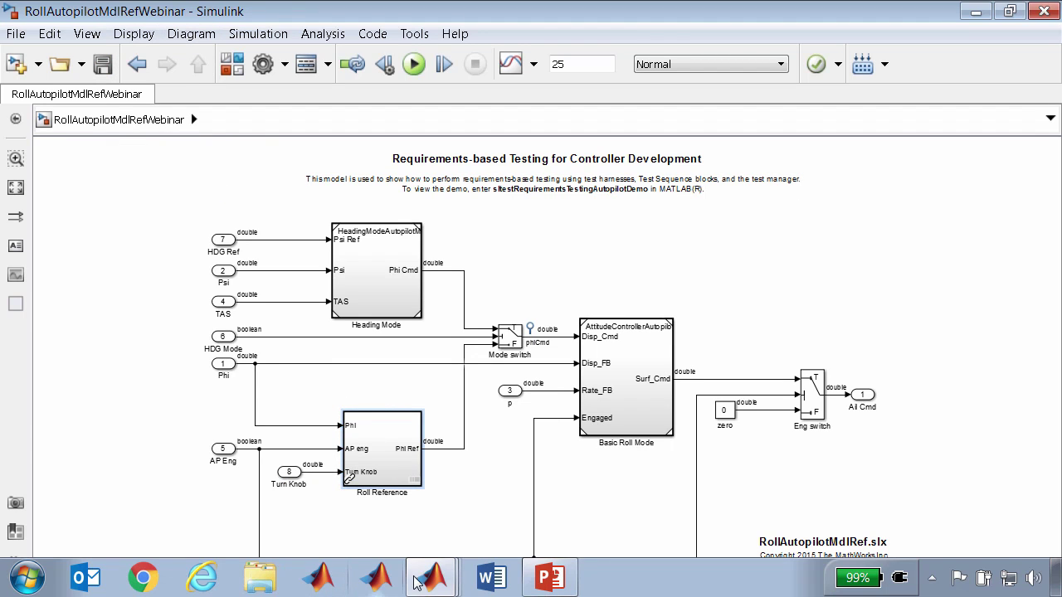
{"action": "mouse_move", "coordinate": [429, 585]}
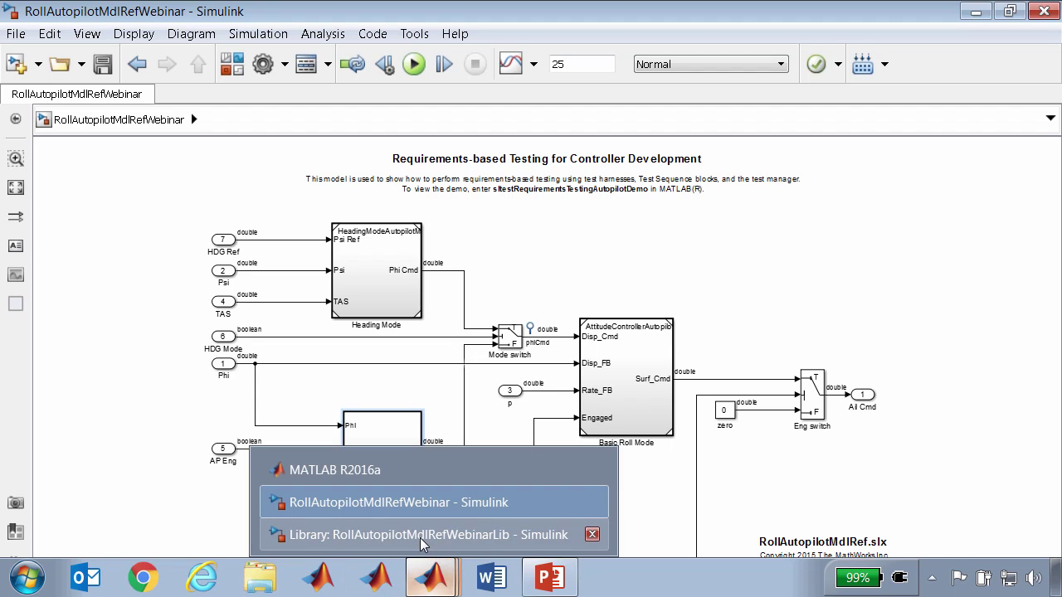
{"action": "left_click", "coordinate": [398, 502]}
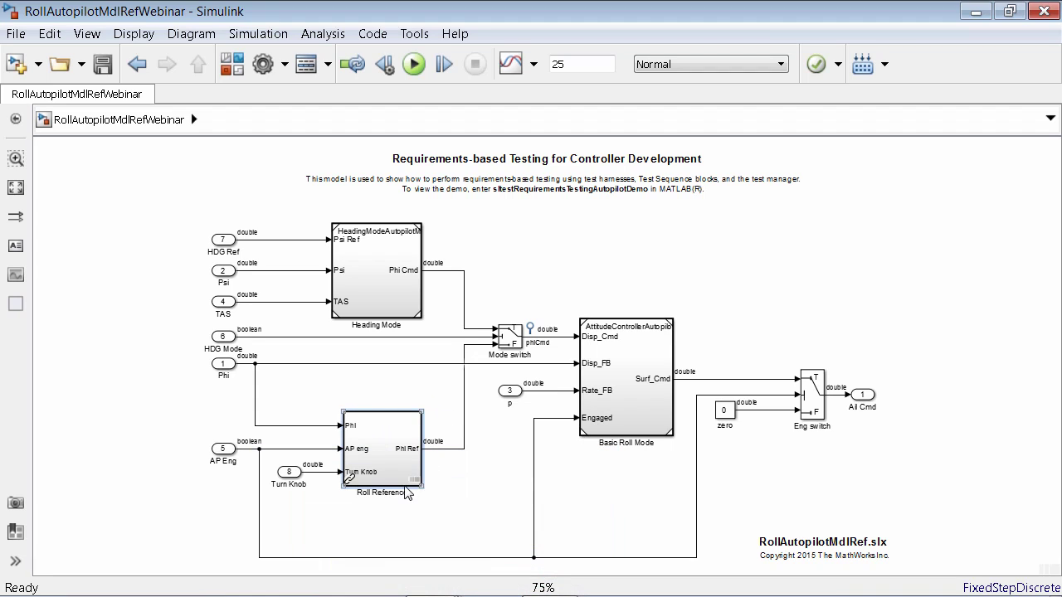
{"action": "mouse_move", "coordinate": [417, 485]}
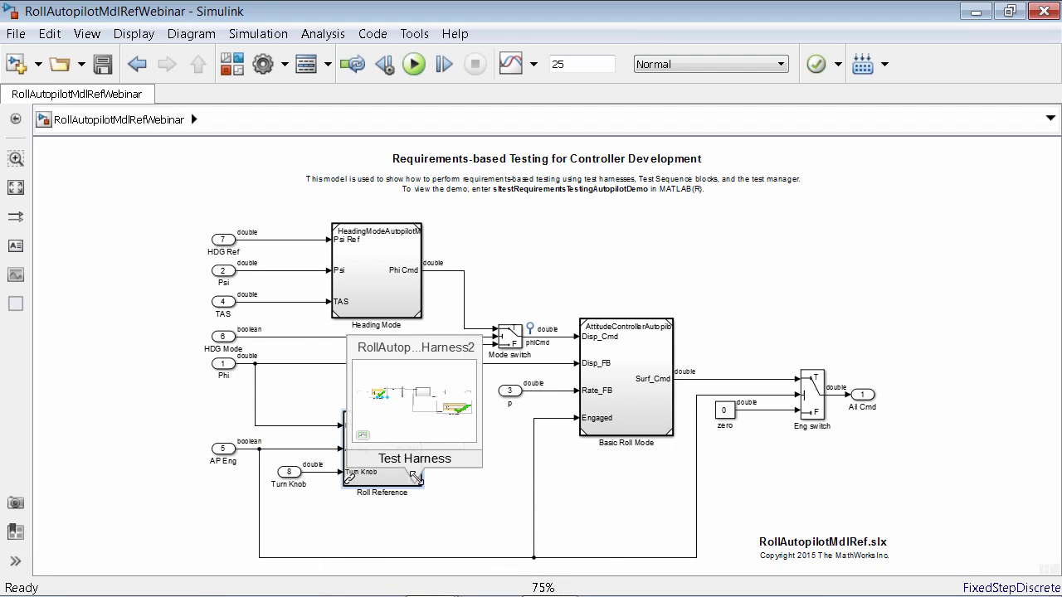
{"action": "left_click", "coordinate": [409, 424]}
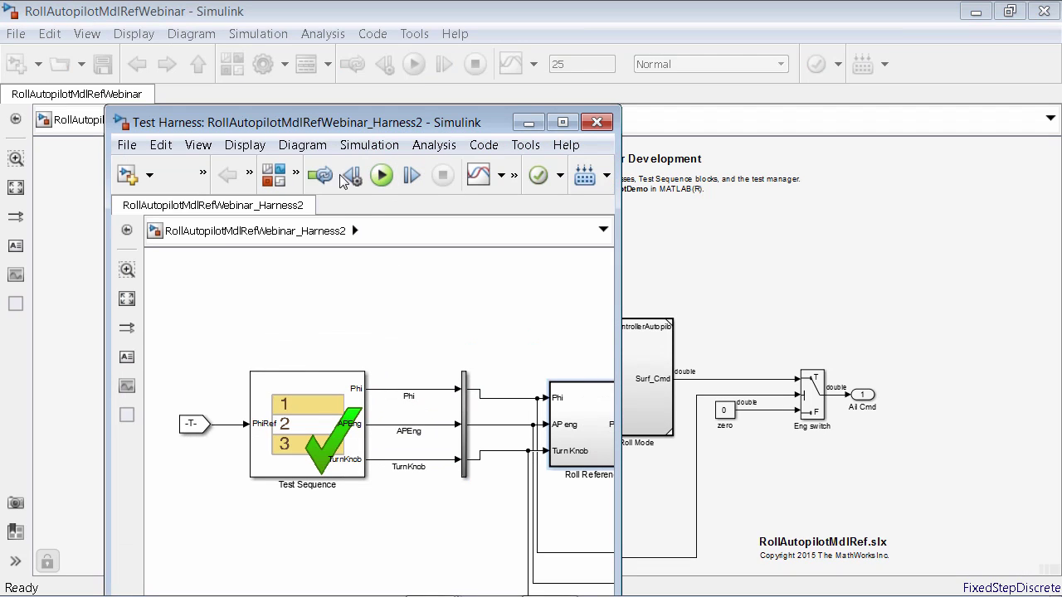
{"action": "left_click_drag", "start_coordinate": [618, 303], "coordinate": [821, 303]}
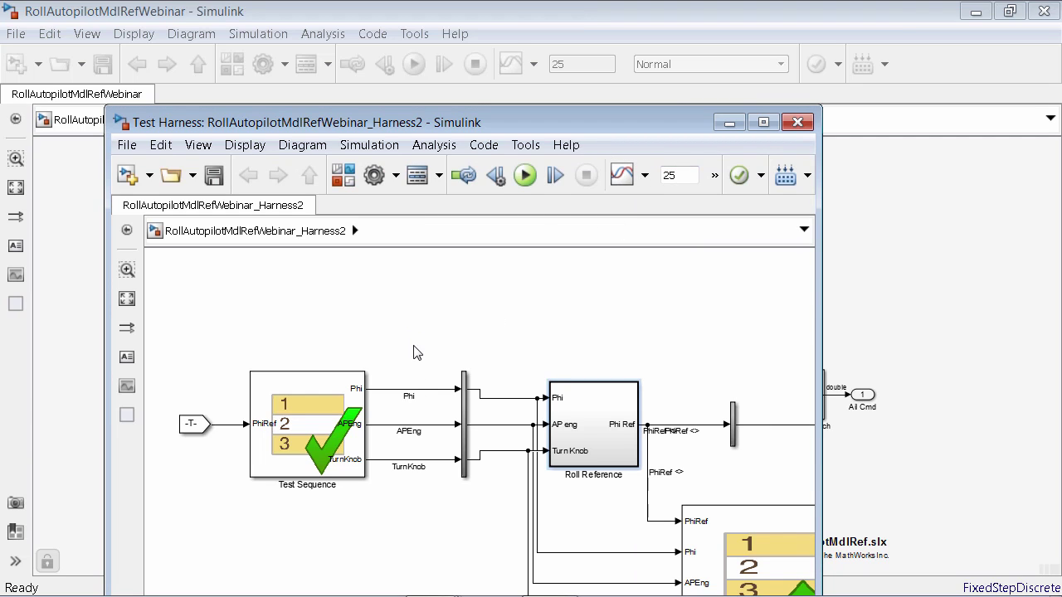
Step: Stream the Test Sequence's Phi, APEng and TurnKnob output signals to the Data Inspector
{"action": "left_click_drag", "start_coordinate": [415, 346], "coordinate": [420, 496]}
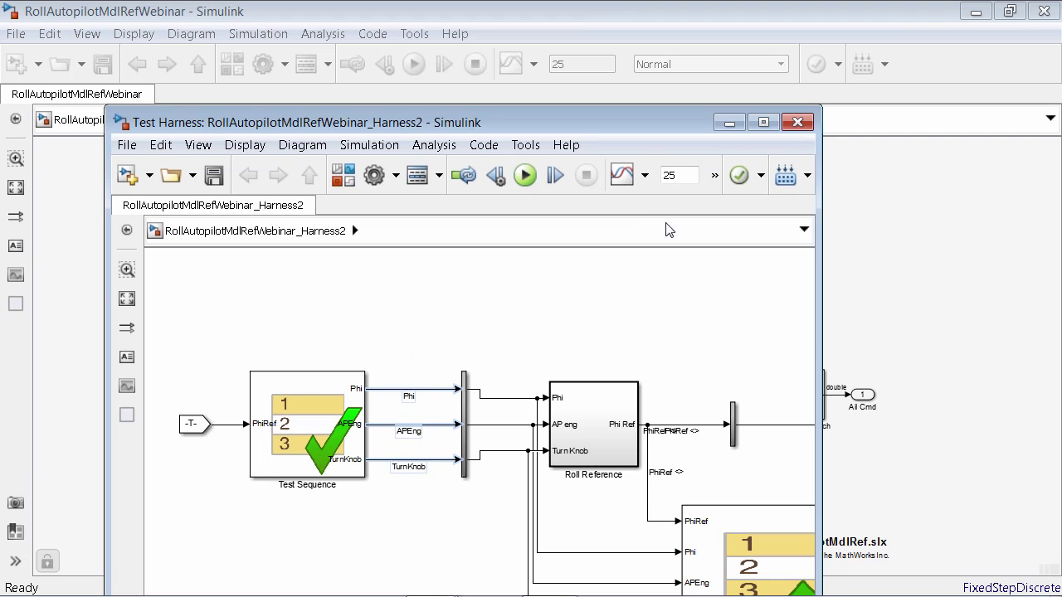
{"action": "left_click", "coordinate": [644, 178]}
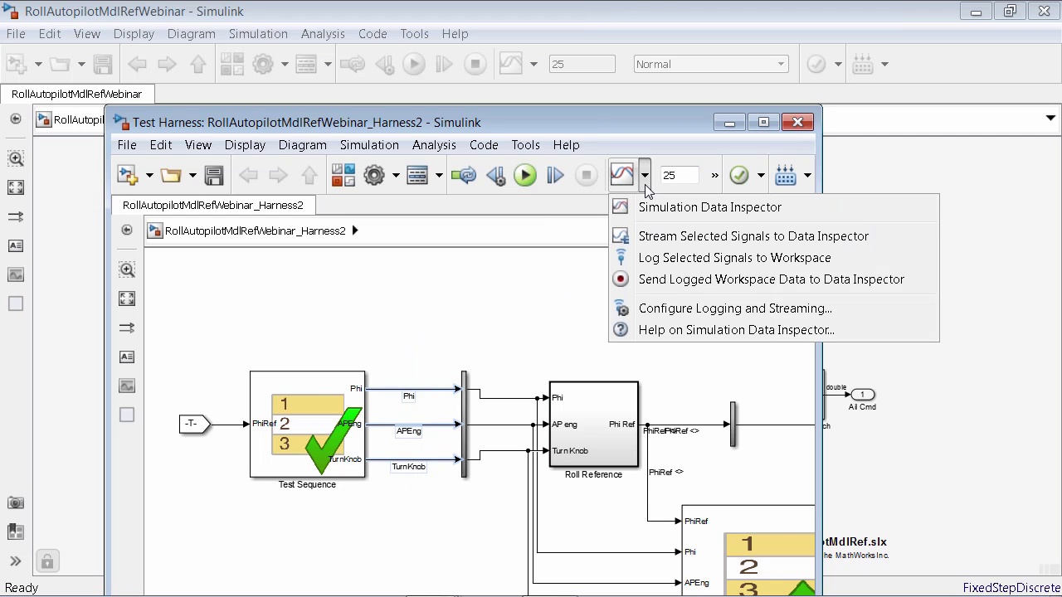
{"action": "left_click", "coordinate": [653, 238]}
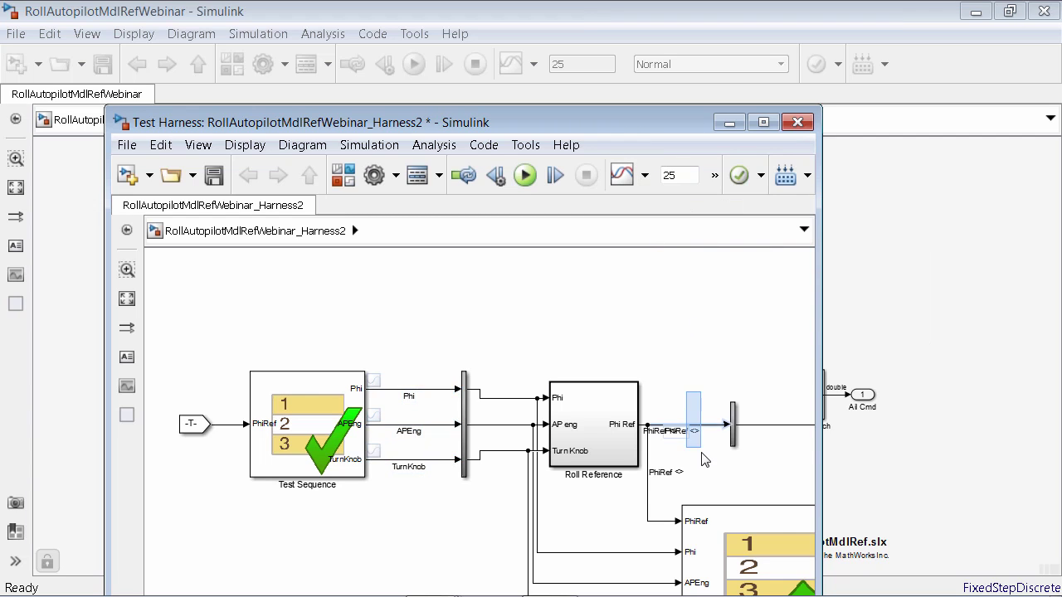
Step: Stream the Roll Reference block's PhiRef output to the Data Inspector and enable sending logged workspace data there
{"action": "left_click", "coordinate": [645, 177]}
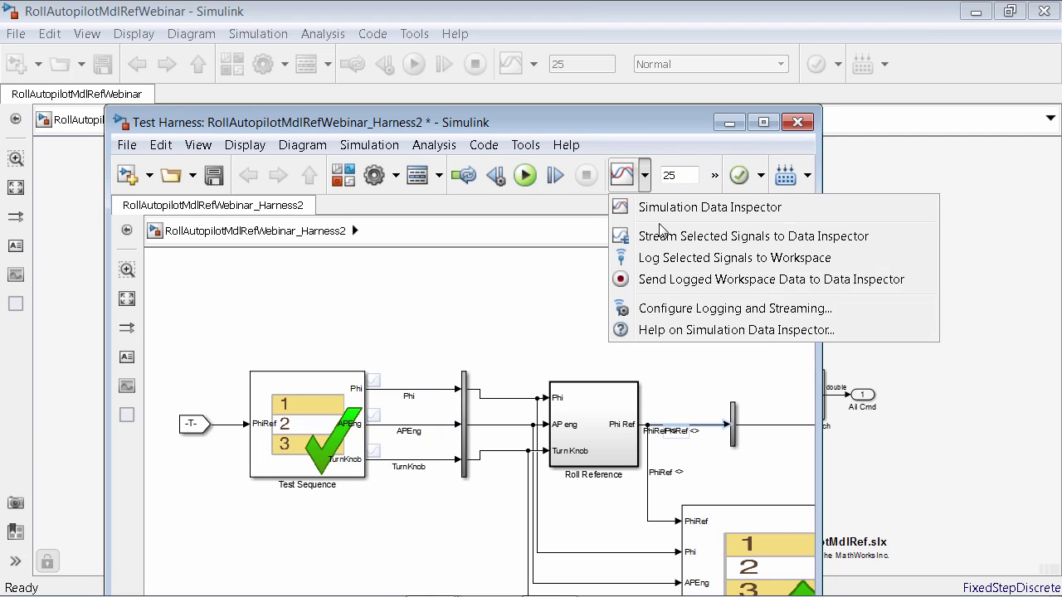
{"action": "left_click", "coordinate": [661, 237]}
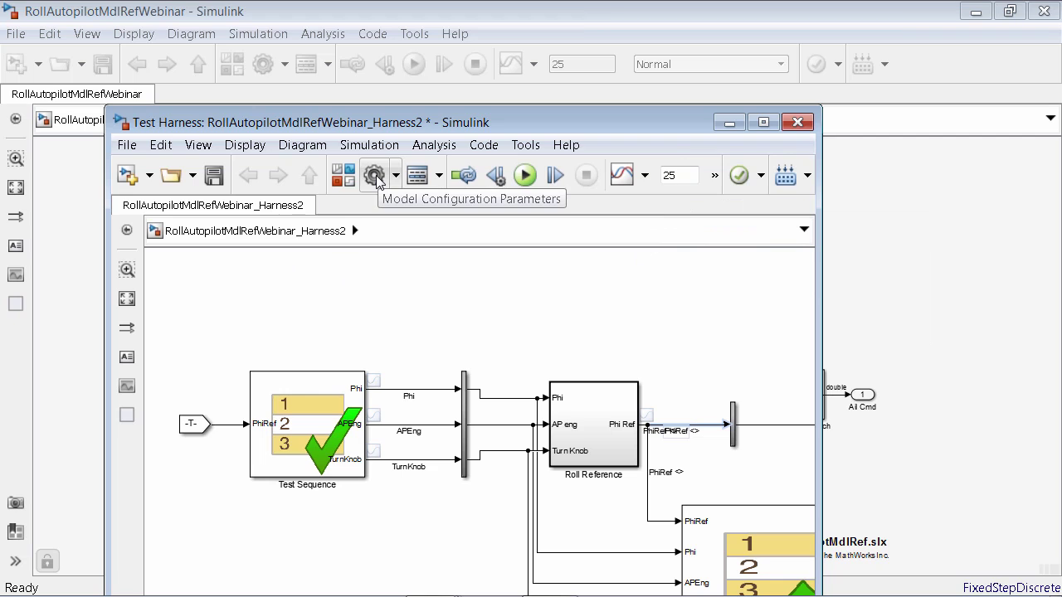
{"action": "left_click", "coordinate": [644, 176]}
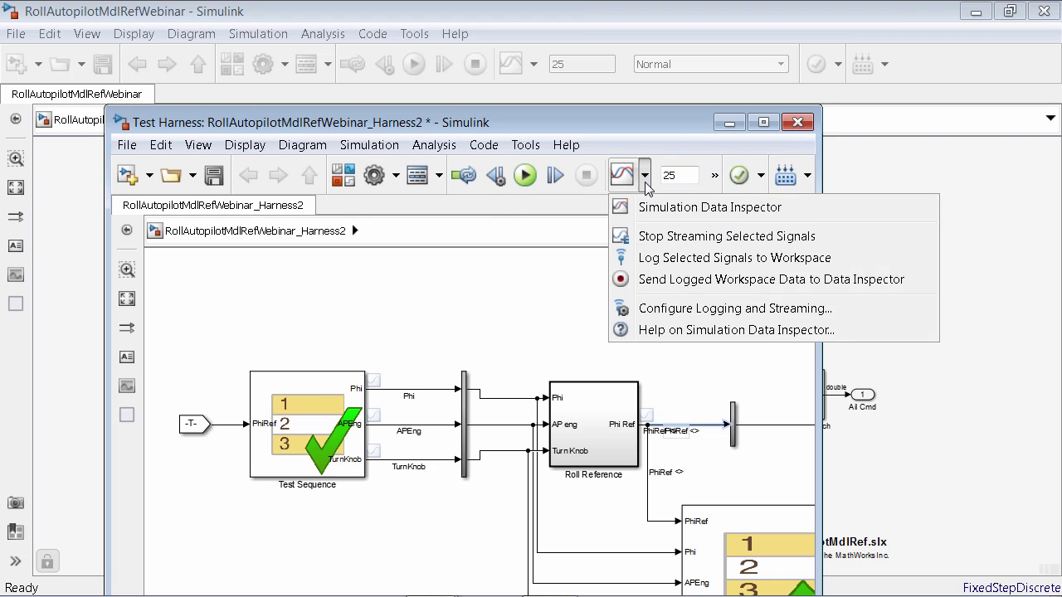
{"action": "left_click", "coordinate": [662, 283]}
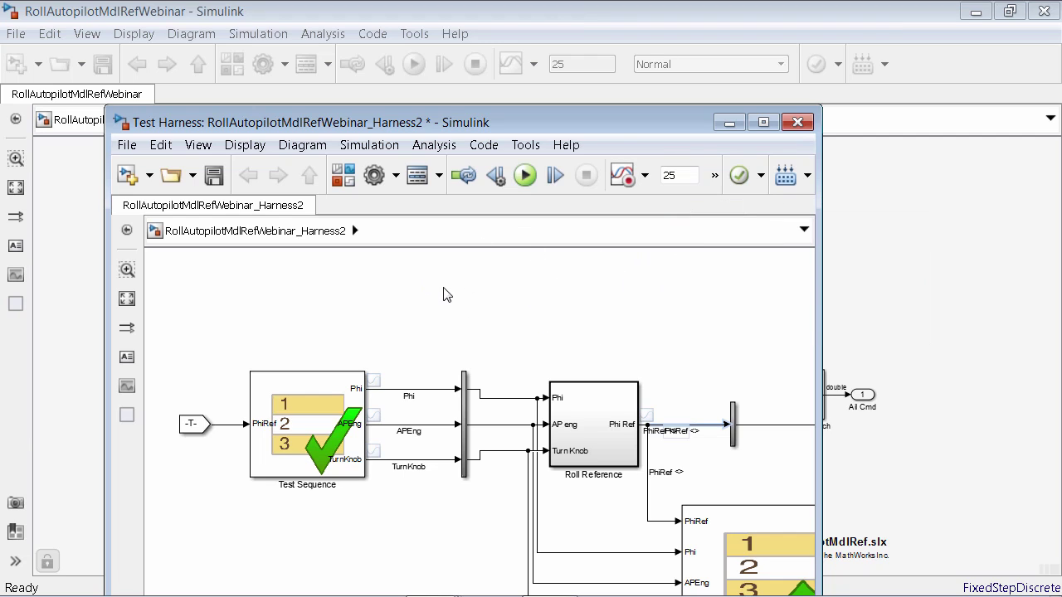
Step: Save the RollAutopilotMdlRefWebinar_Harness2 test harness and open the Test Manager
{"action": "left_click", "coordinate": [214, 175]}
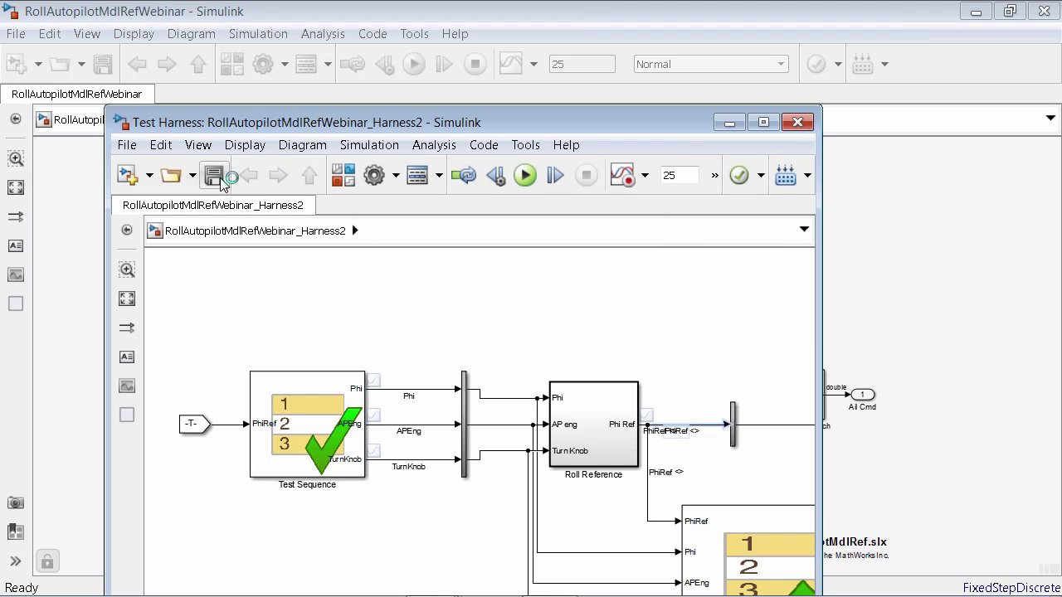
{"action": "left_click_drag", "start_coordinate": [609, 133], "coordinate": [633, 83]}
{"action": "left_click", "coordinate": [461, 97]}
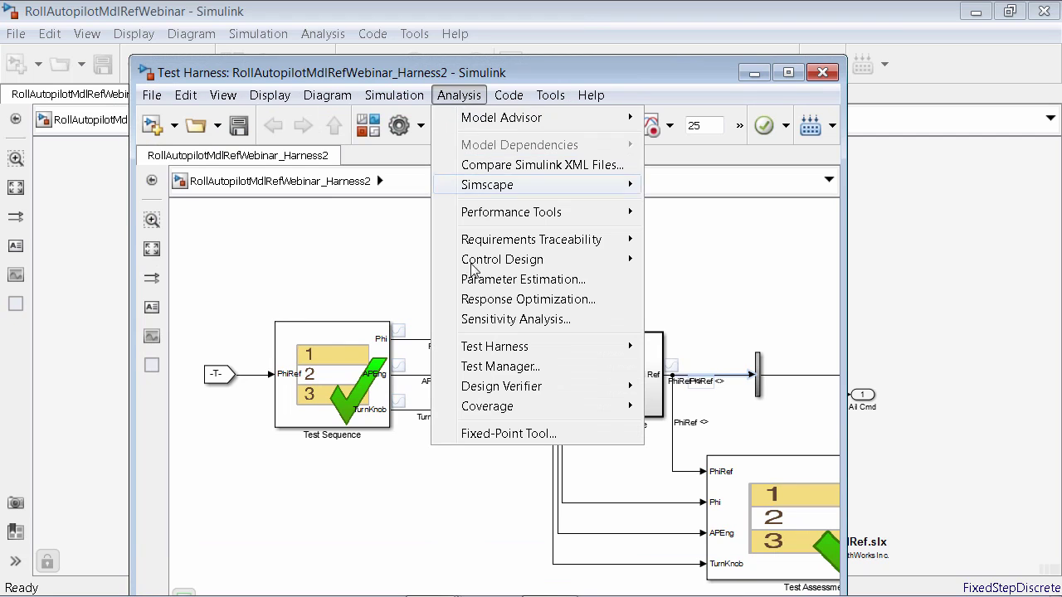
{"action": "left_click", "coordinate": [492, 368]}
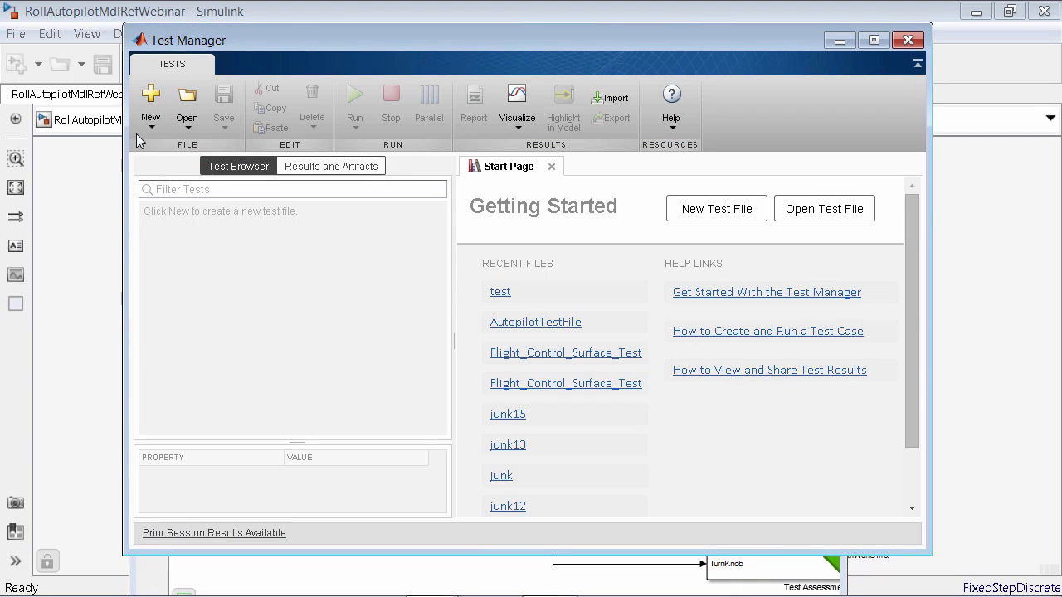
Step: Create a test file from the RollAutopilotMdlRefWebinar model with the Simulation test type, replacing the existing file
{"action": "left_click", "coordinate": [151, 128]}
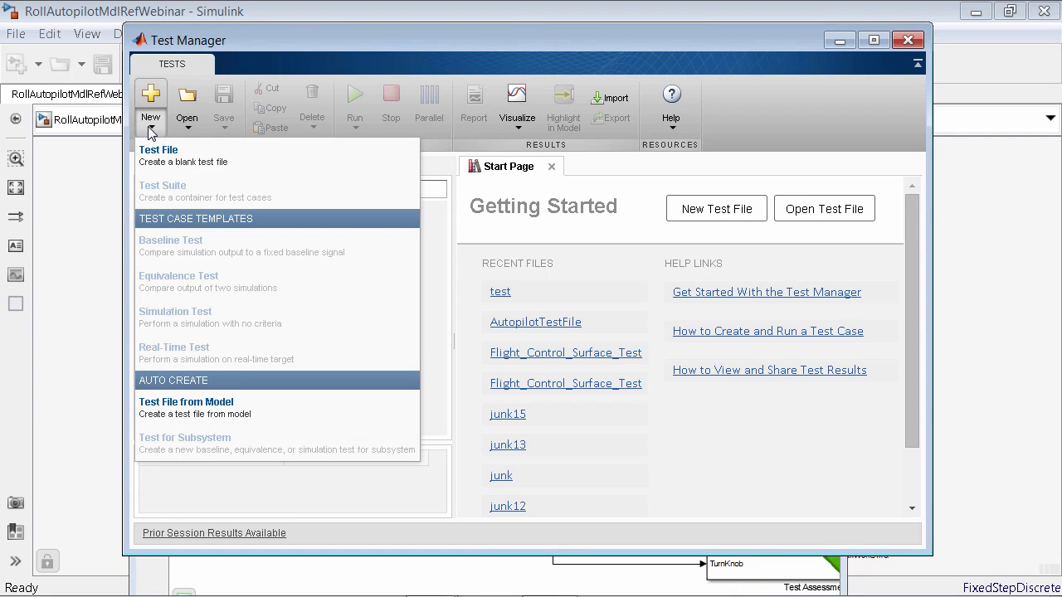
{"action": "left_click", "coordinate": [173, 413]}
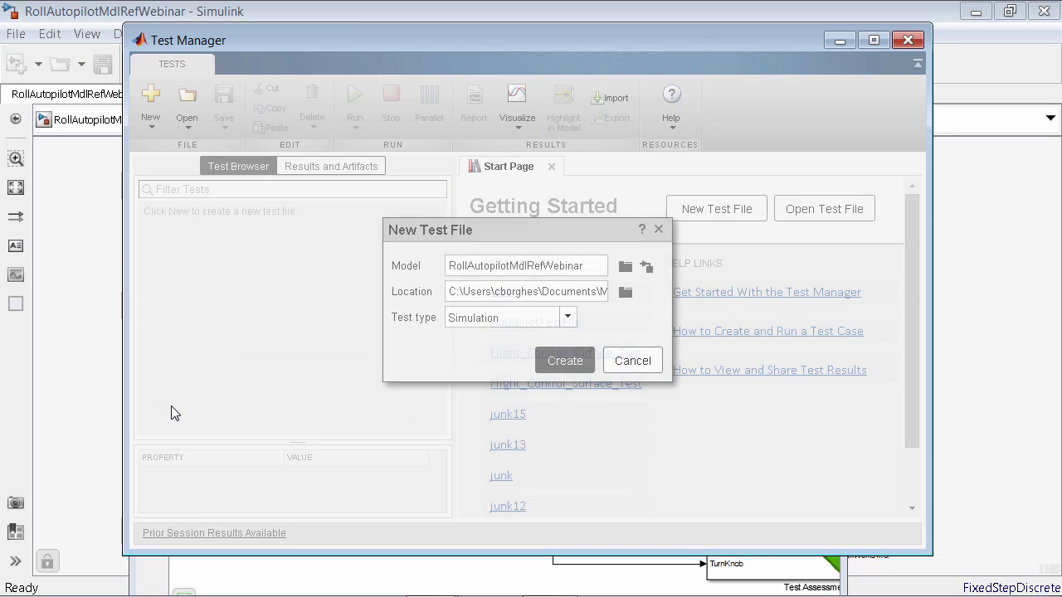
{"action": "left_click", "coordinate": [647, 267]}
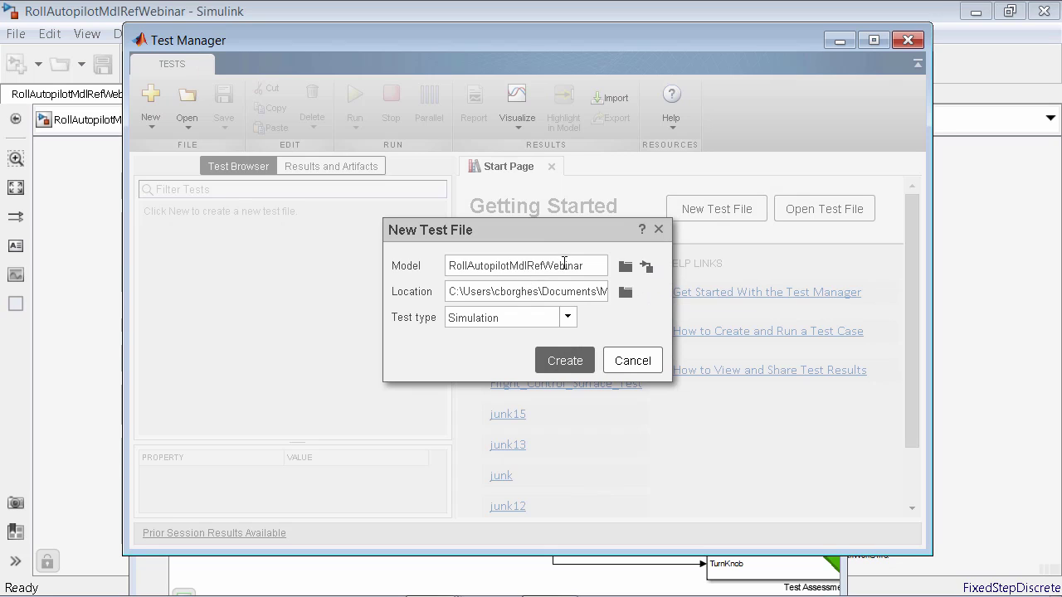
{"action": "left_click", "coordinate": [568, 319]}
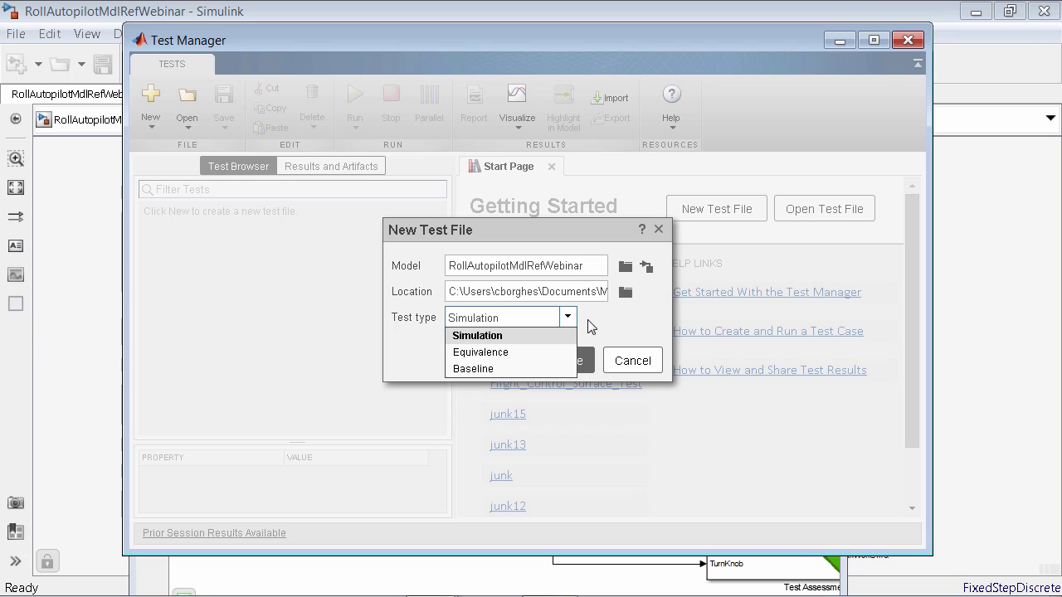
{"action": "left_click", "coordinate": [526, 342]}
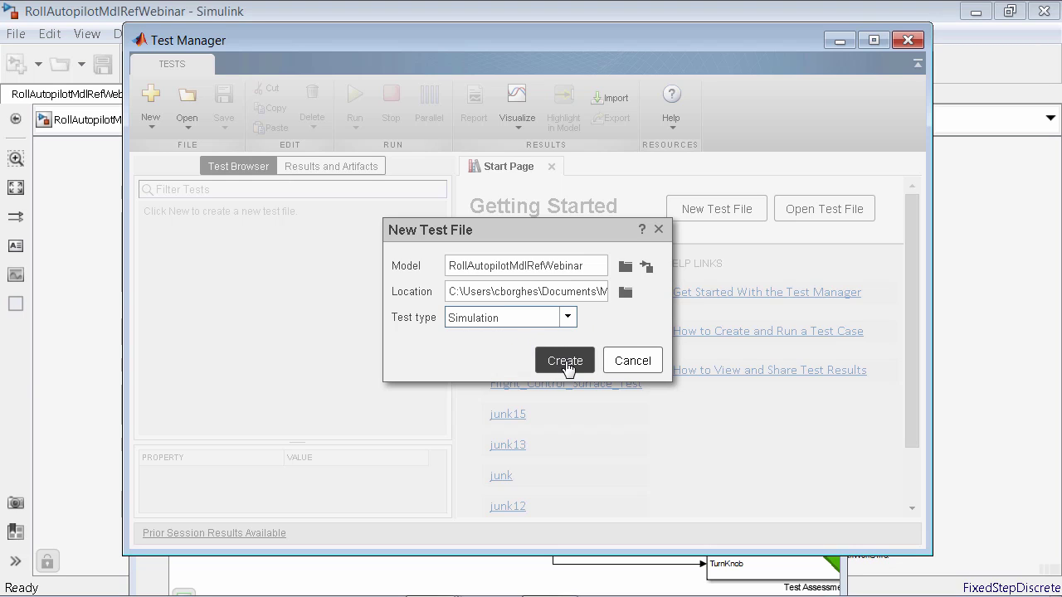
{"action": "left_click", "coordinate": [567, 362]}
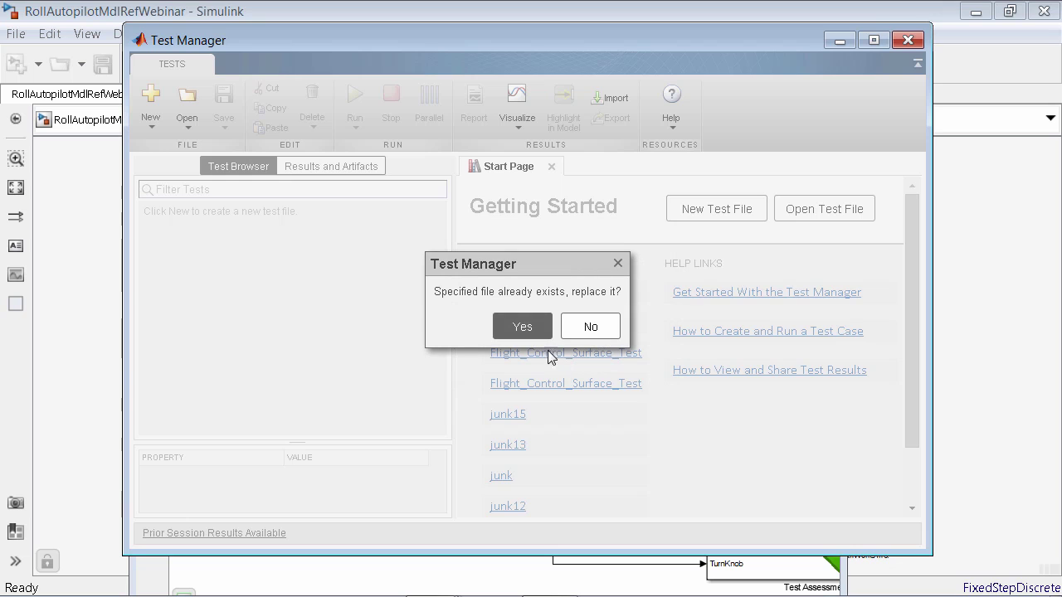
{"action": "left_click", "coordinate": [527, 328]}
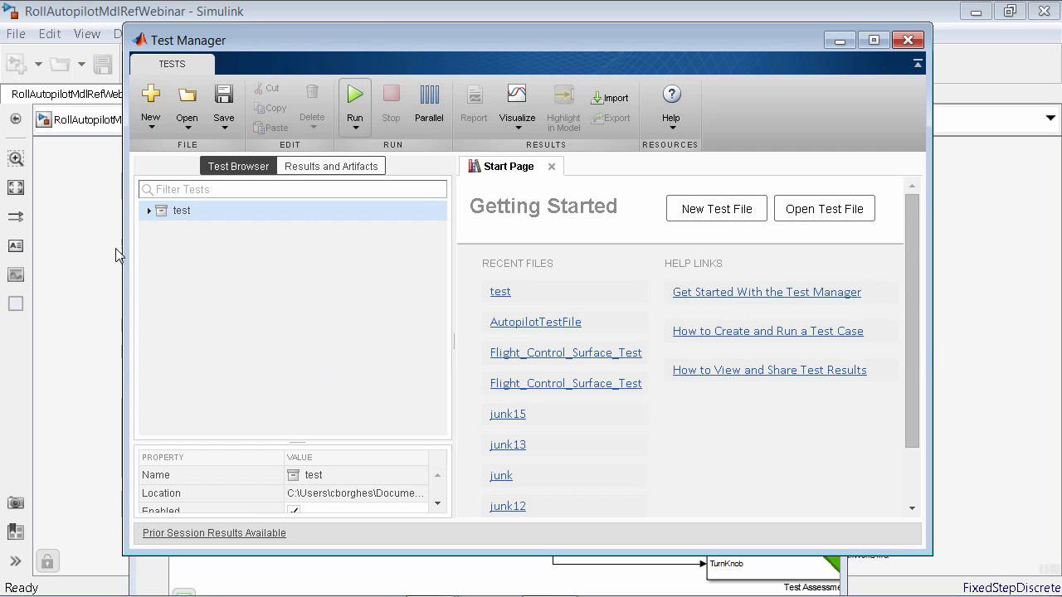
Step: Open the RollAutopilotMdlRefWebinar_Harness2 test case in the new test file and show its assigned test harness
{"action": "left_click", "coordinate": [150, 211]}
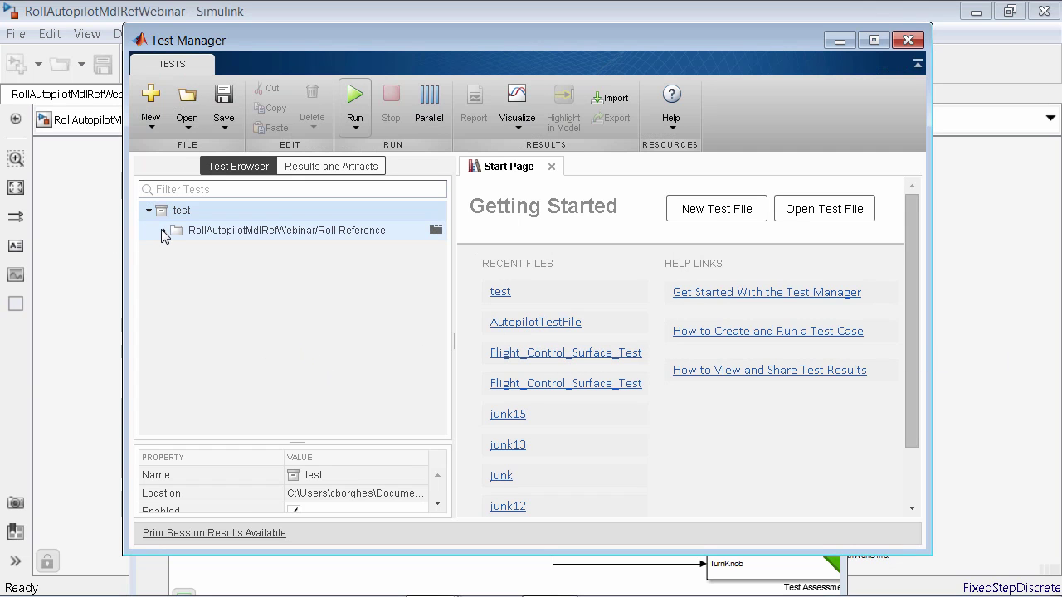
{"action": "left_click", "coordinate": [163, 230]}
{"action": "left_click", "coordinate": [225, 254]}
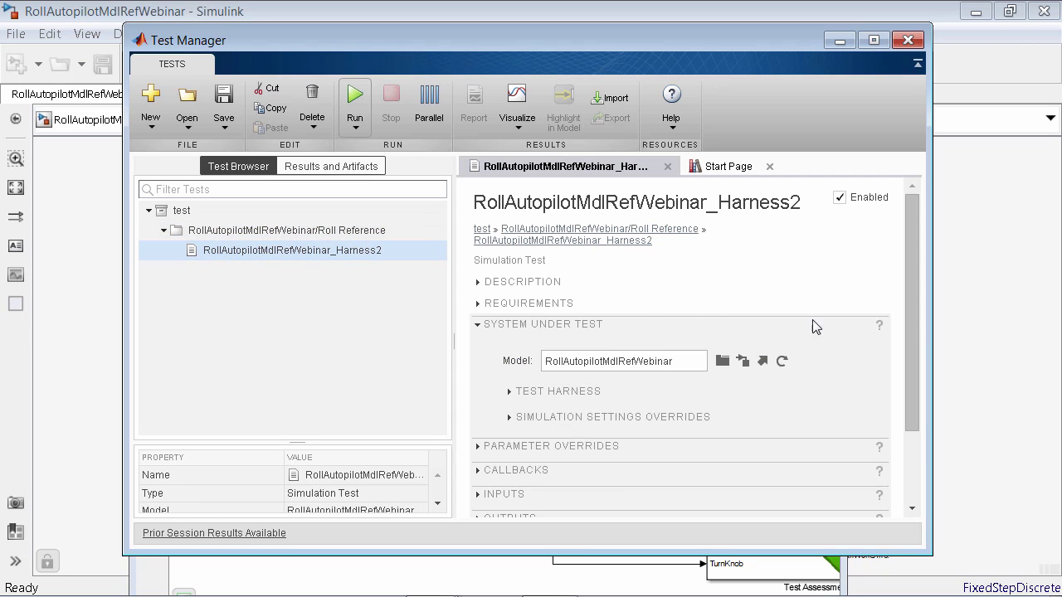
{"action": "scroll", "coordinate": [909, 328], "scroll_direction": "down", "scroll_amount": 1}
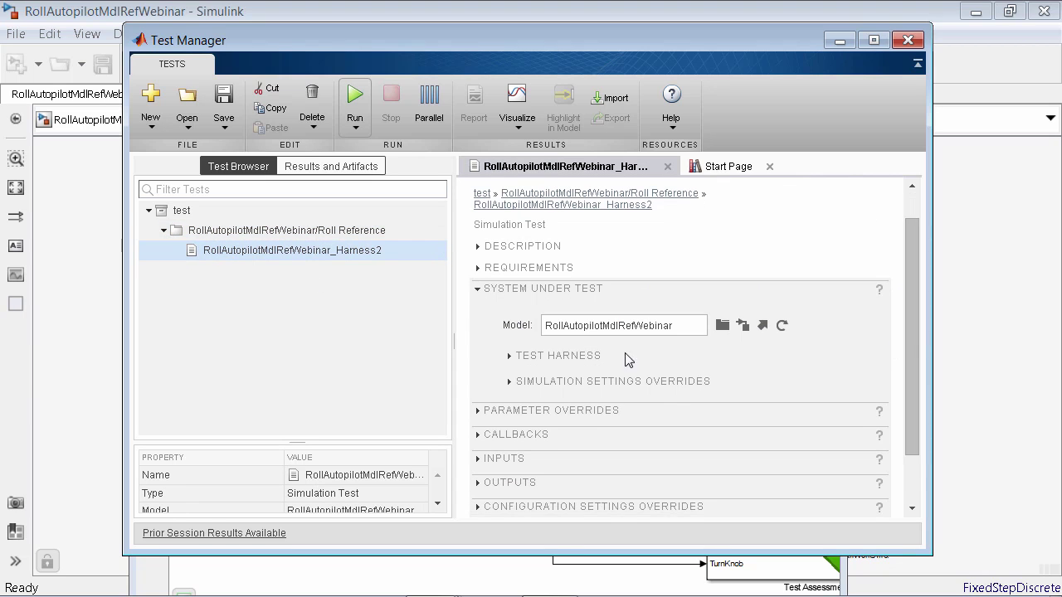
{"action": "left_click", "coordinate": [509, 357]}
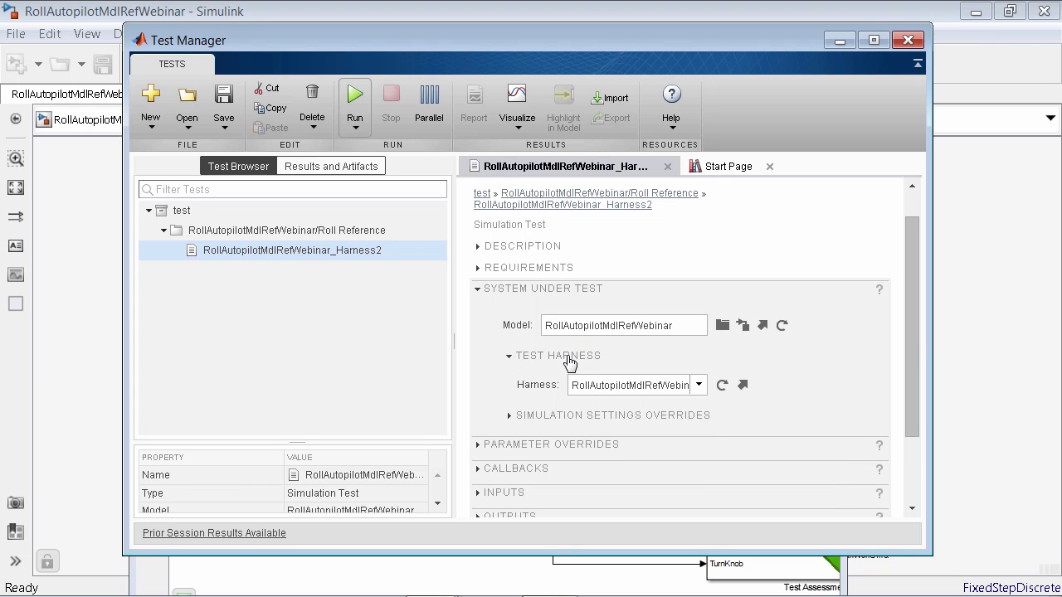
Step: View the harness assigned to the test case, minimize the harness and model windows, and review the test case settings
{"action": "left_click", "coordinate": [744, 387]}
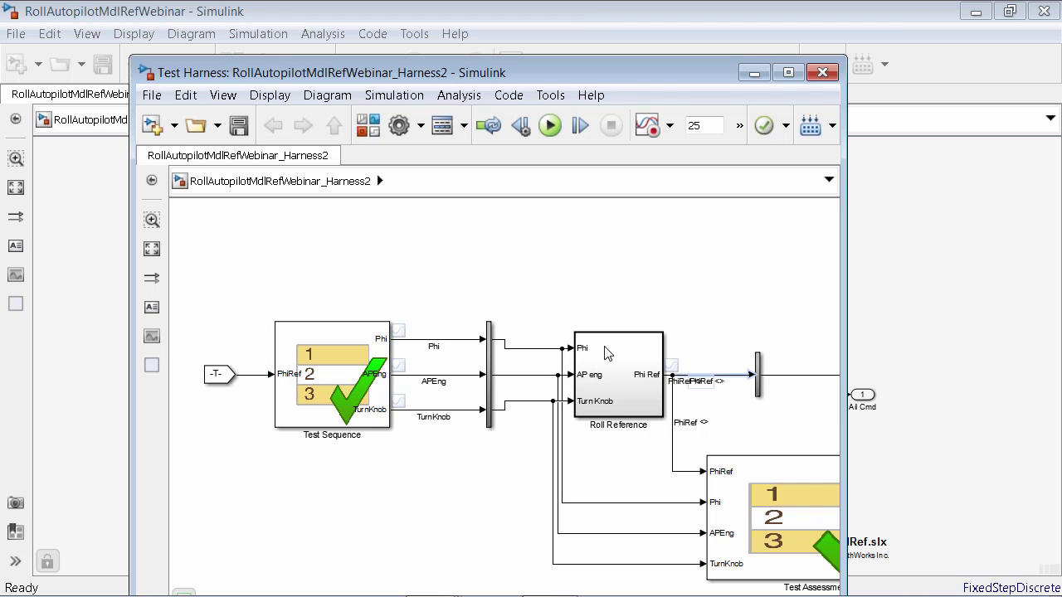
{"action": "left_click", "coordinate": [755, 73]}
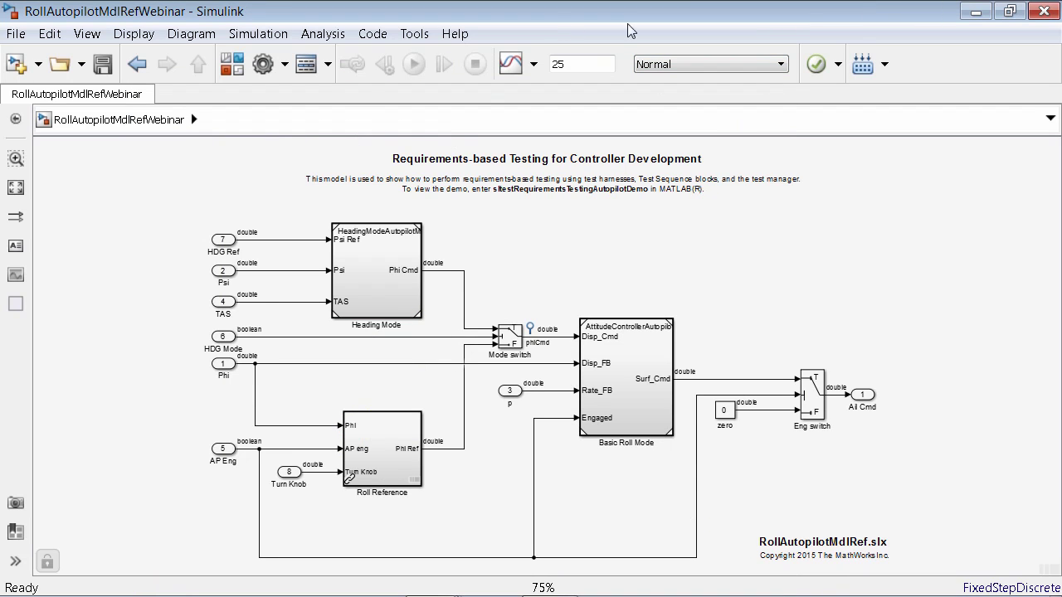
{"action": "left_click", "coordinate": [976, 11]}
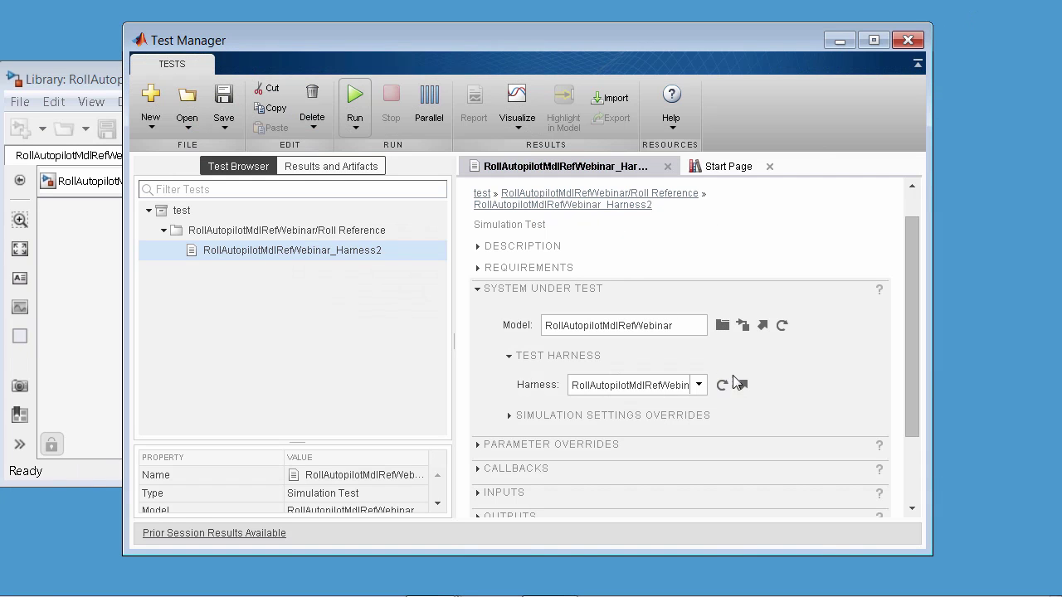
{"action": "left_click_drag", "start_coordinate": [912, 367], "coordinate": [911, 376]}
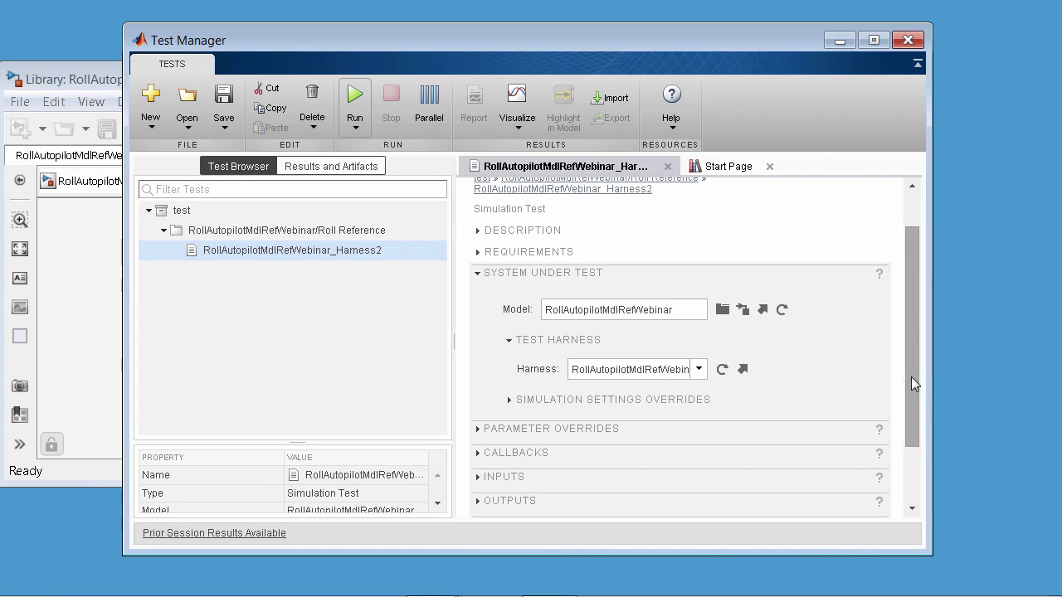
{"action": "left_click_drag", "start_coordinate": [911, 376], "coordinate": [912, 351]}
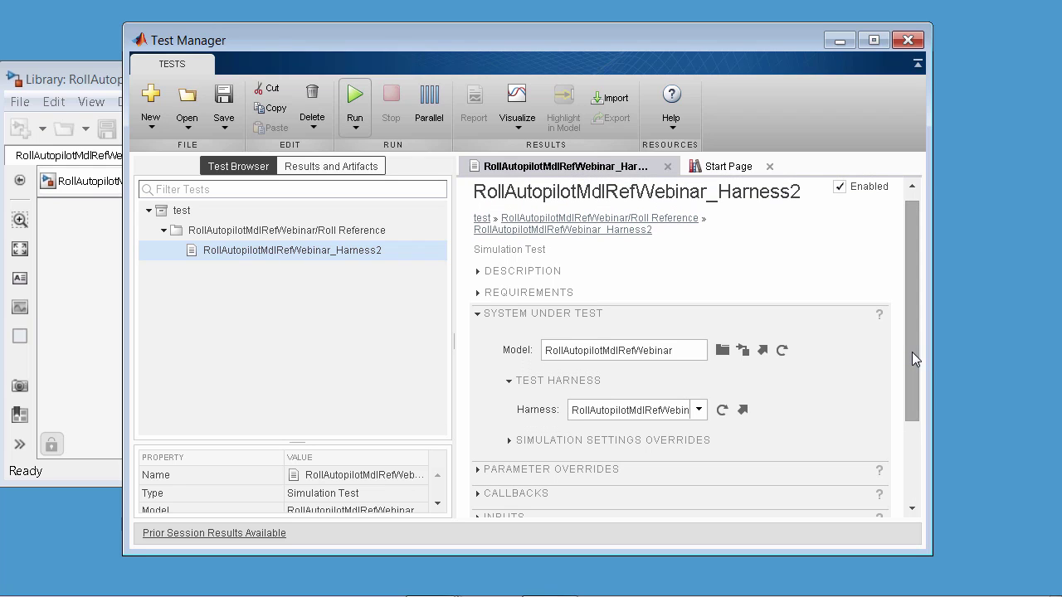
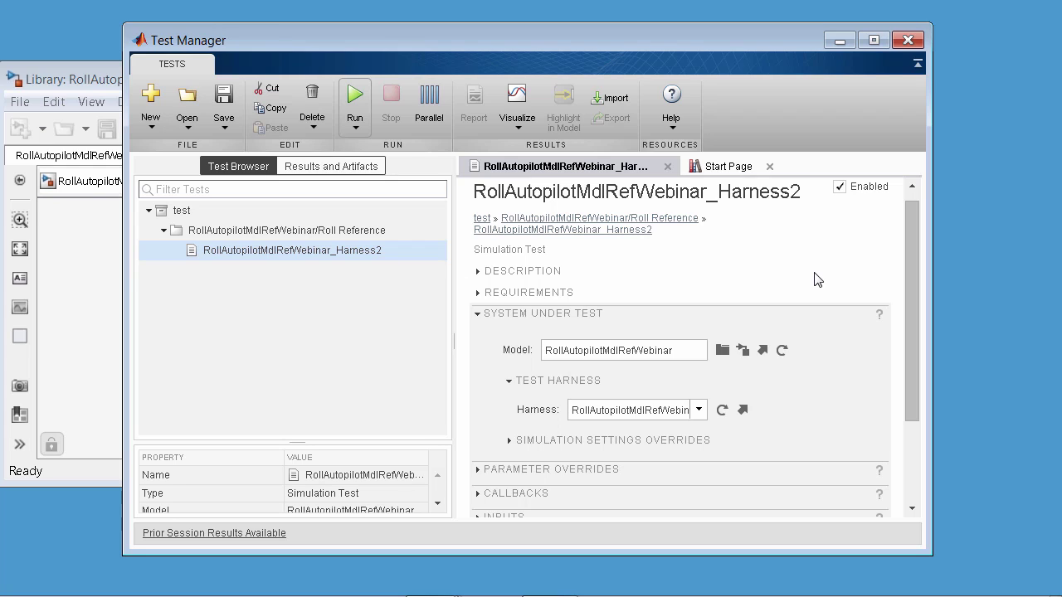
Step: Run the test and delete the older result set from 2016-Jun-14 10:11:32
{"action": "left_click", "coordinate": [356, 98]}
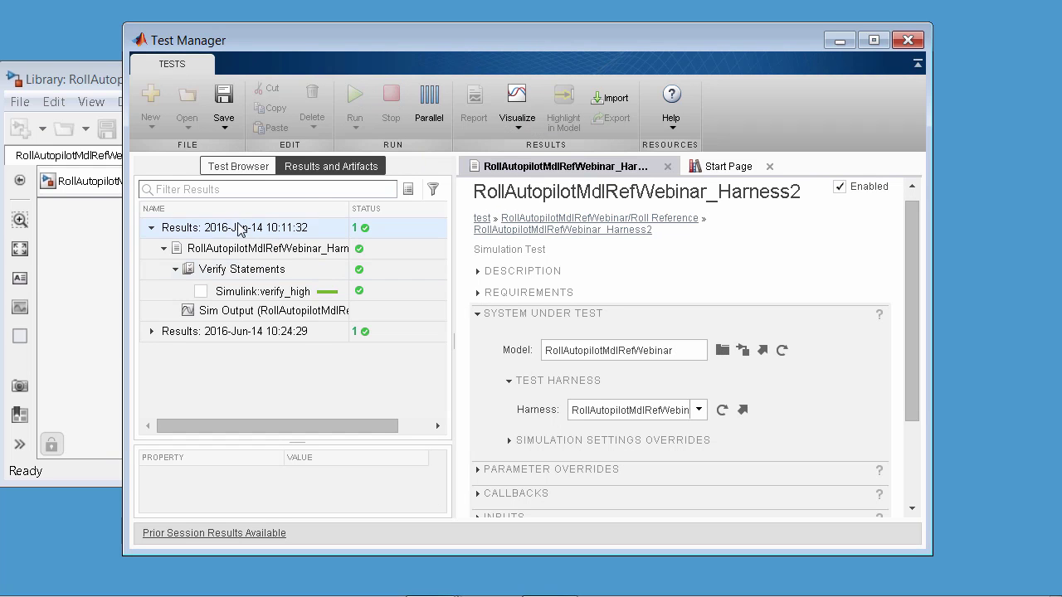
{"action": "right_click", "coordinate": [226, 229]}
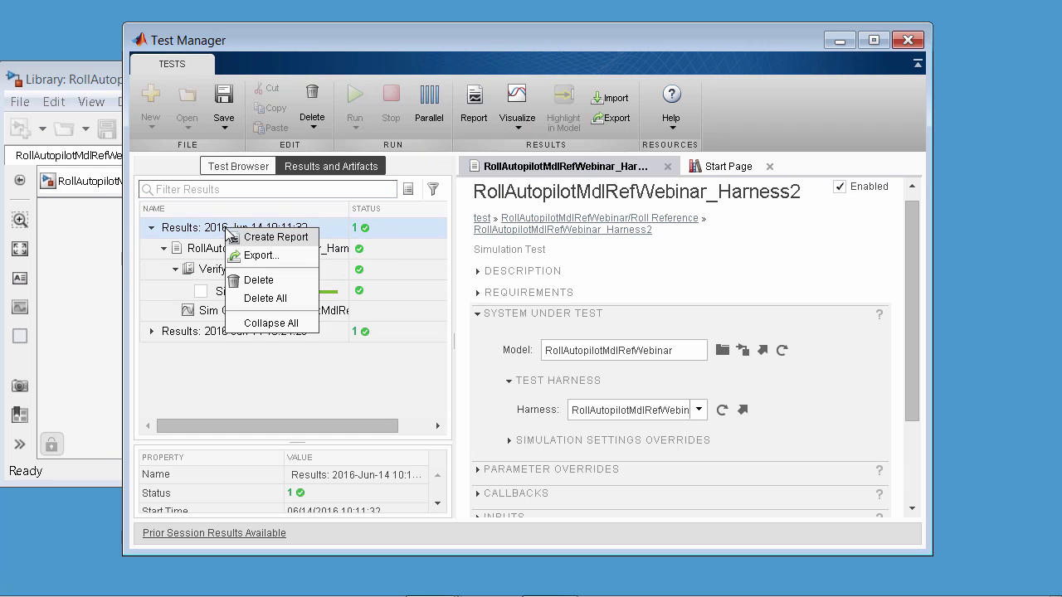
{"action": "left_click", "coordinate": [257, 280]}
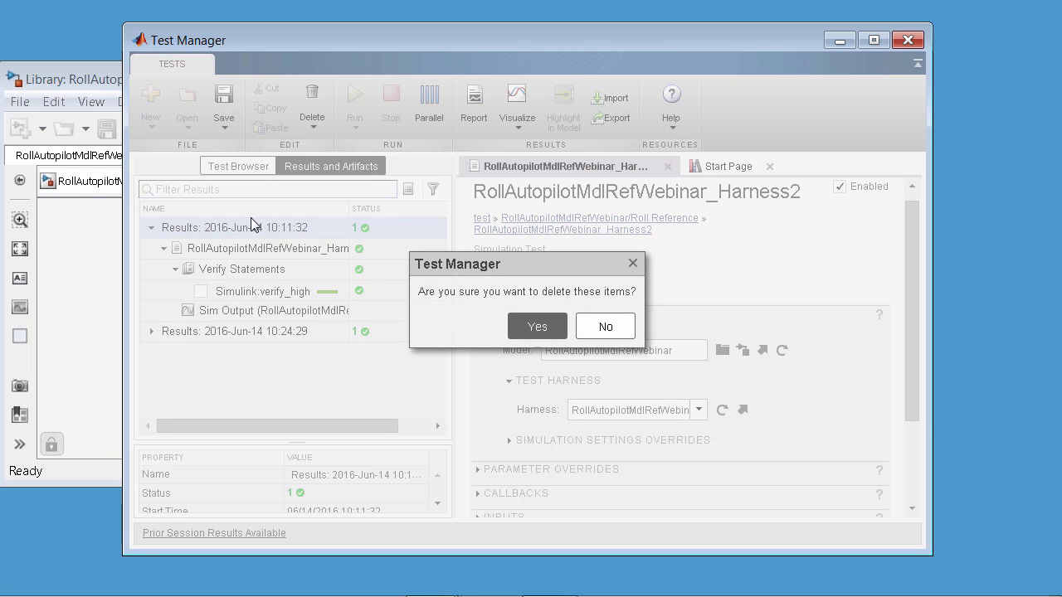
{"action": "left_click", "coordinate": [537, 328]}
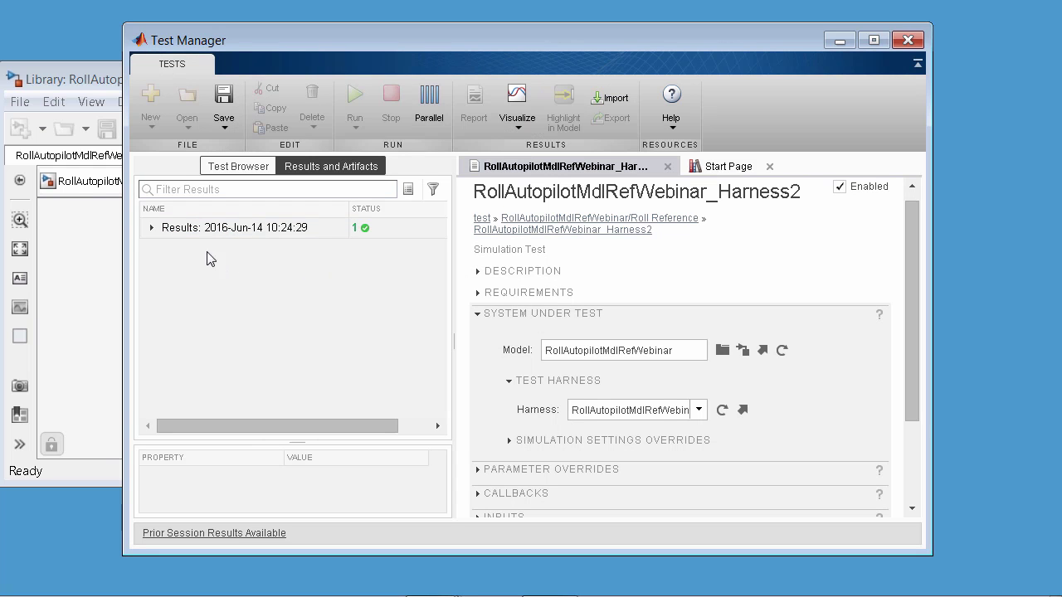
Step: Expand the new test results down to the verify statements and plot Simulink:verify_high
{"action": "left_click", "coordinate": [151, 228]}
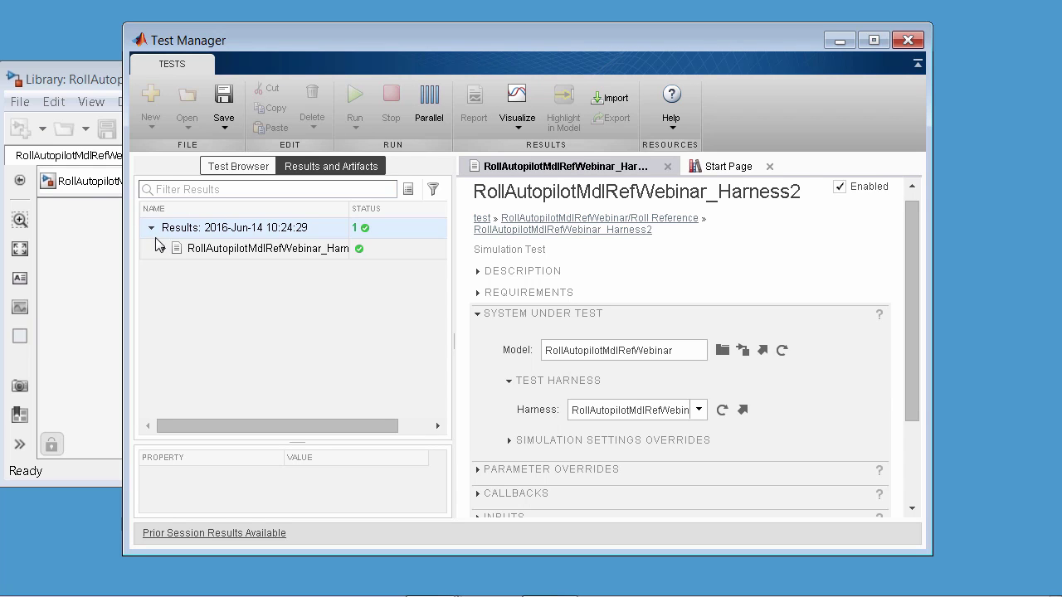
{"action": "left_click", "coordinate": [163, 248]}
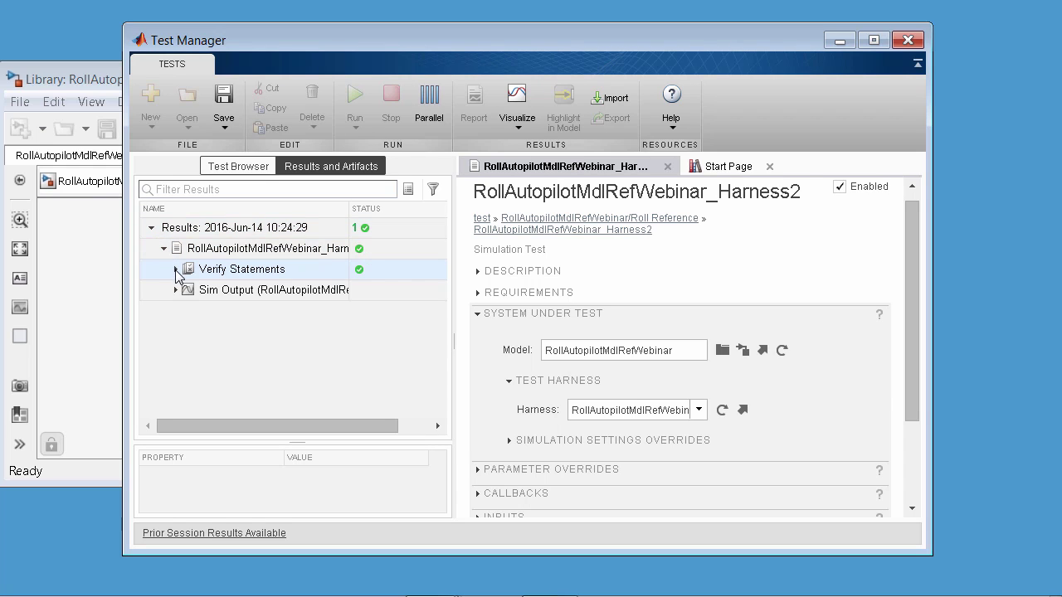
{"action": "left_click", "coordinate": [175, 270]}
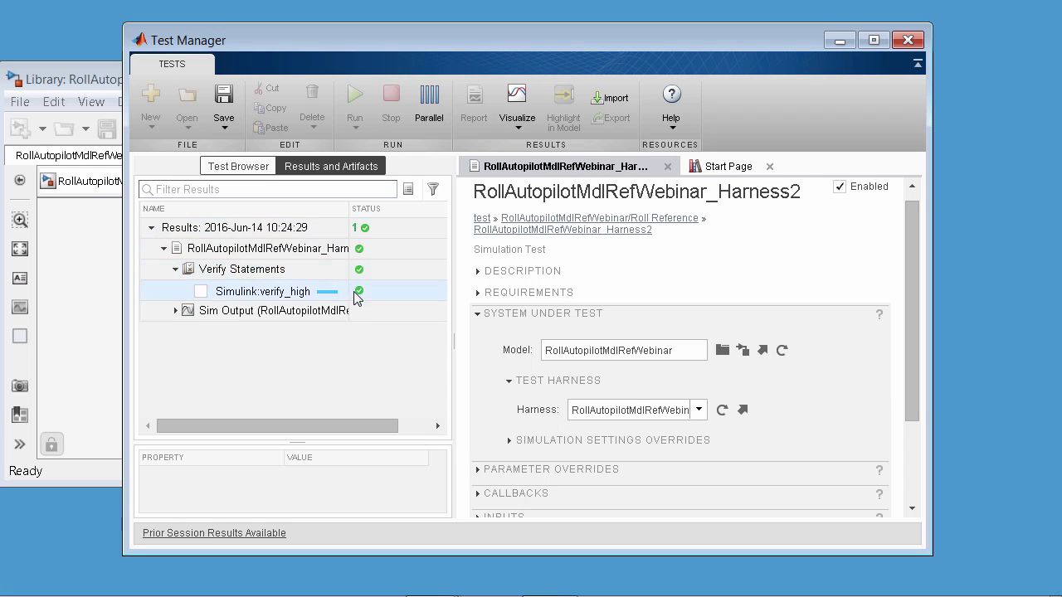
{"action": "left_click", "coordinate": [200, 292]}
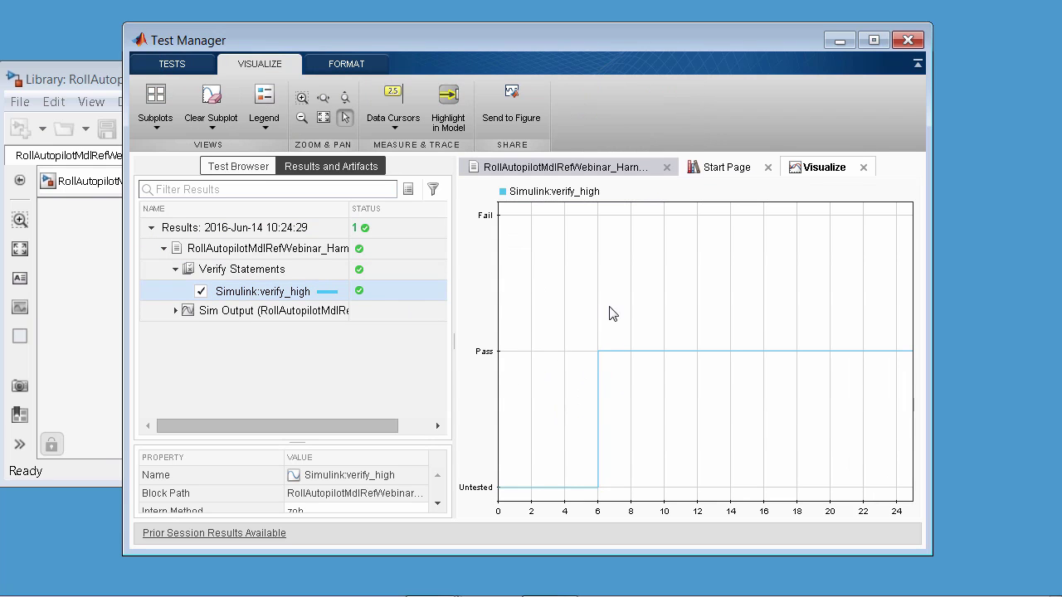
Step: Add the PhiRef and Phi signals from the simulation output to the verify_high plot
{"action": "left_click", "coordinate": [175, 312]}
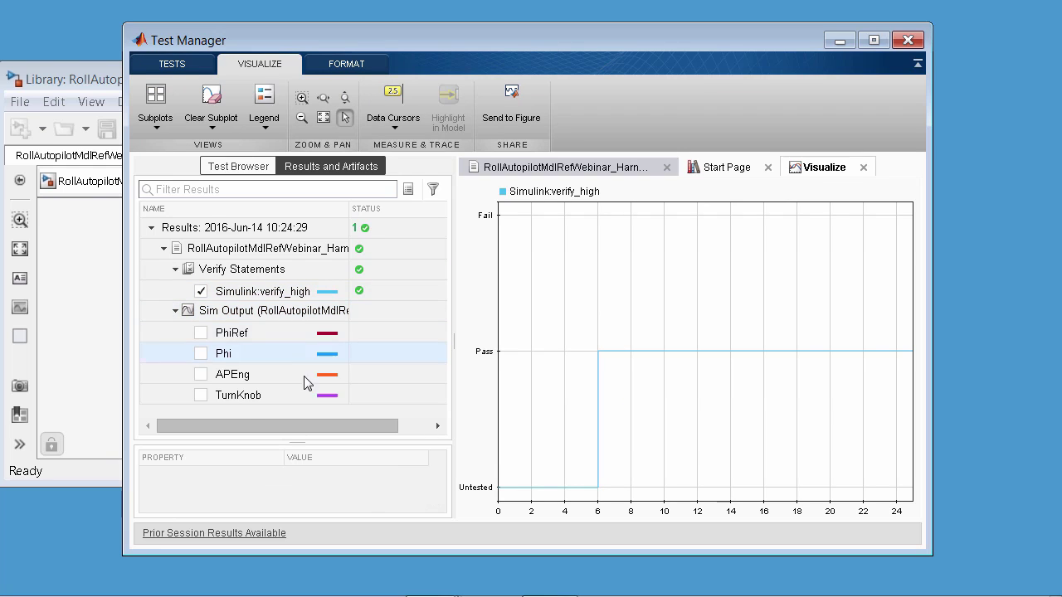
{"action": "left_click", "coordinate": [203, 334]}
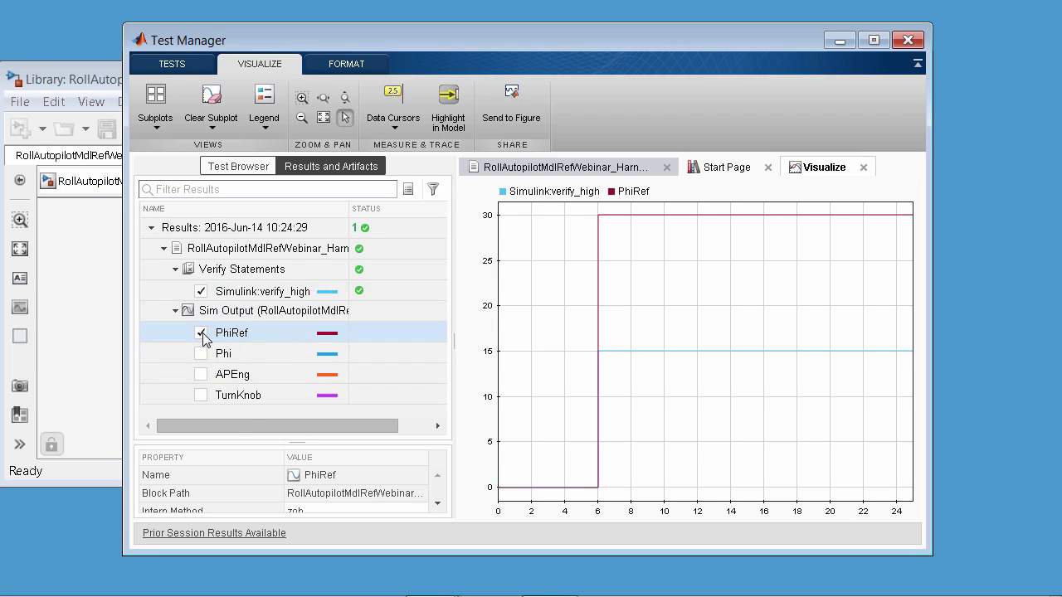
{"action": "left_click", "coordinate": [201, 354]}
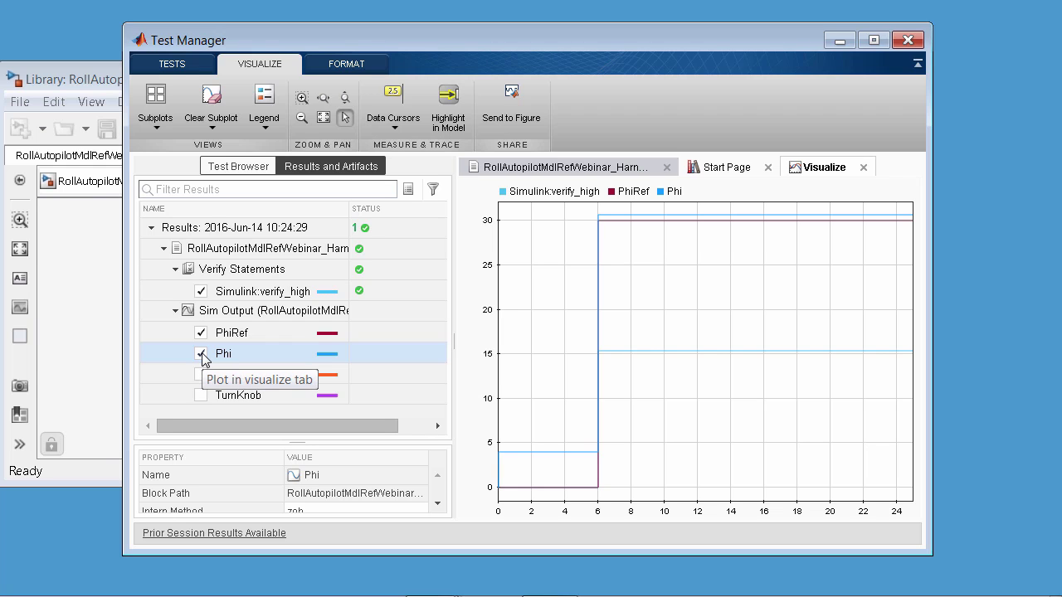
Step: Remove Phi, PhiRef and Simulink:verify_high from the plot and collapse the verify statements
{"action": "left_click", "coordinate": [202, 353]}
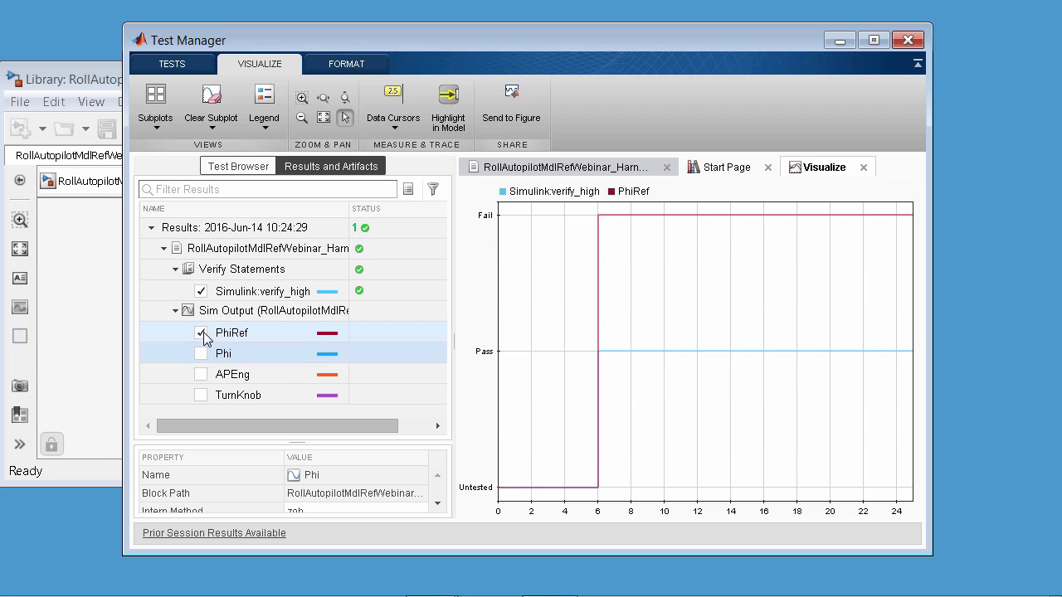
{"action": "left_click", "coordinate": [201, 332]}
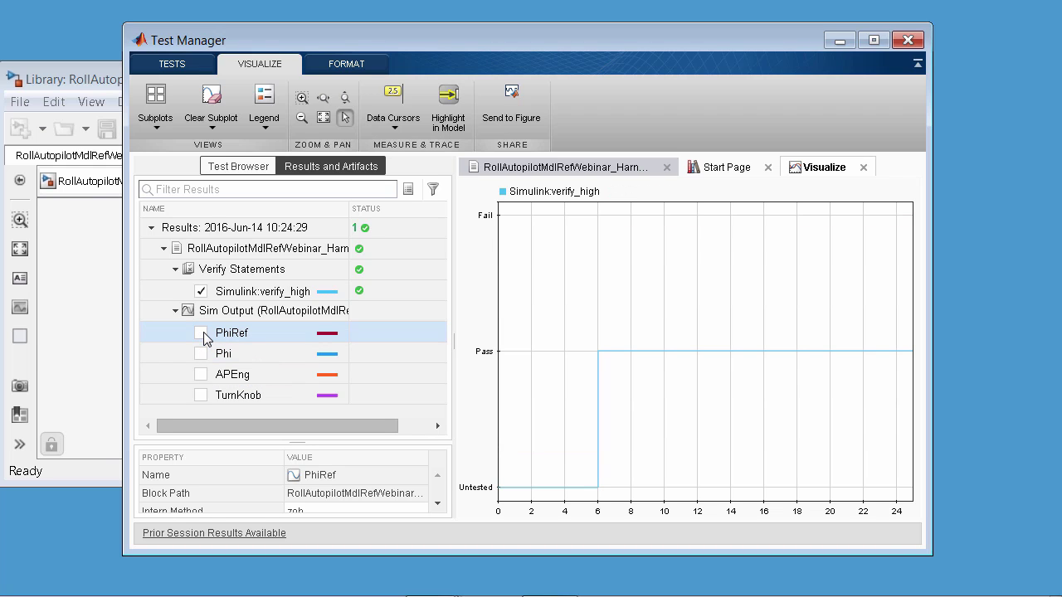
{"action": "left_click", "coordinate": [201, 292]}
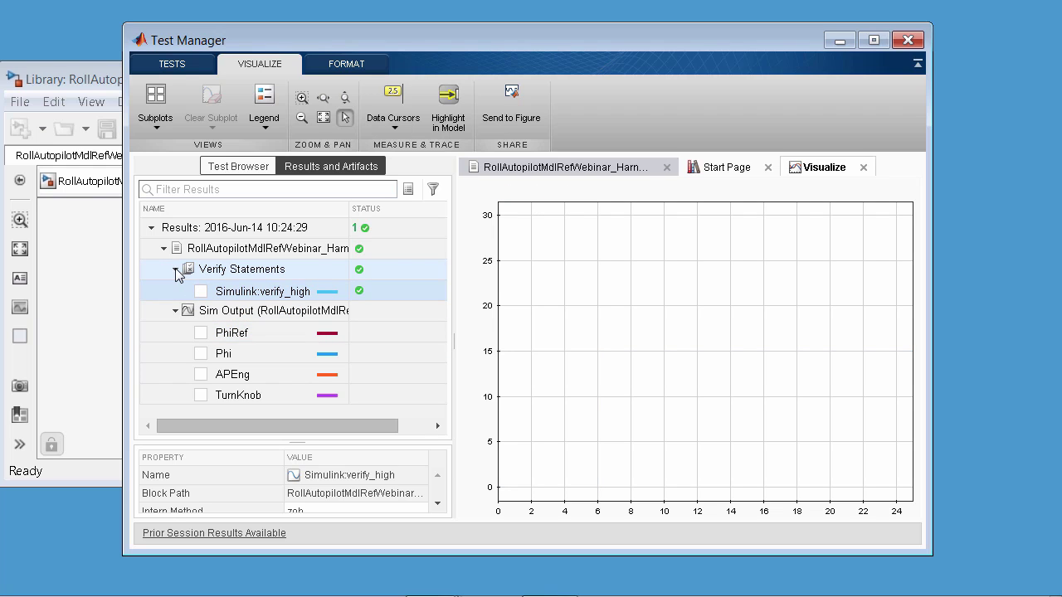
{"action": "left_click", "coordinate": [176, 268]}
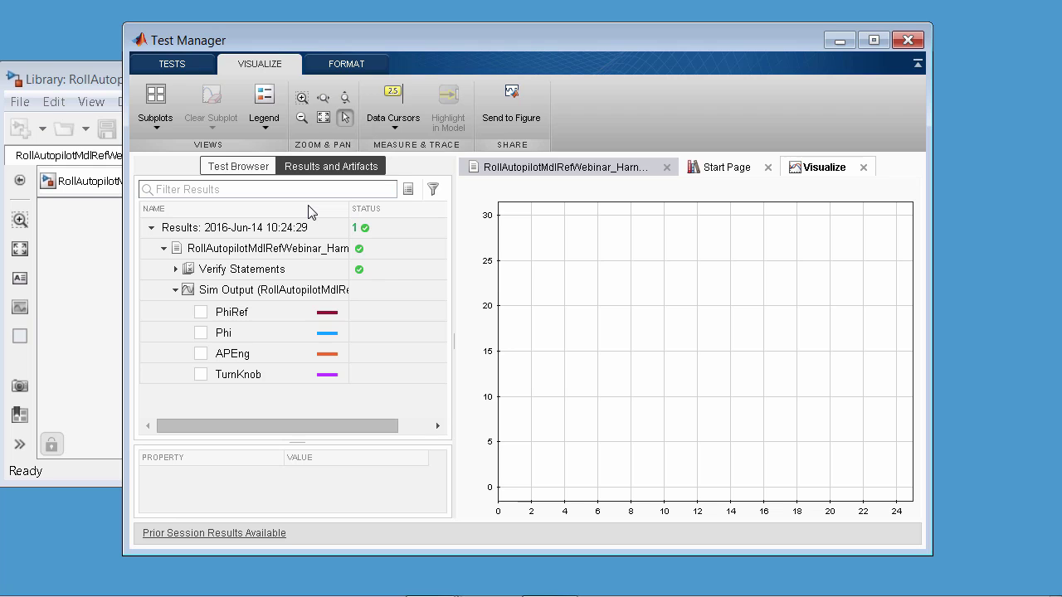
Step: Return to the RollAutopilotMdlRefWebinar_Harness2 test case settings and expand its parameter overrides
{"action": "left_click", "coordinate": [248, 169]}
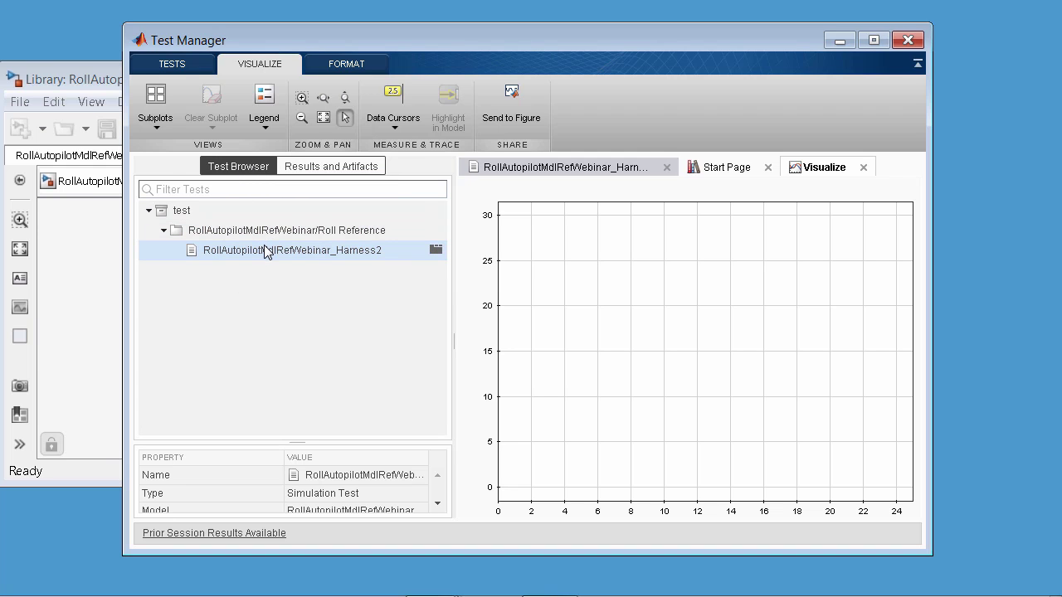
{"action": "left_click", "coordinate": [541, 168]}
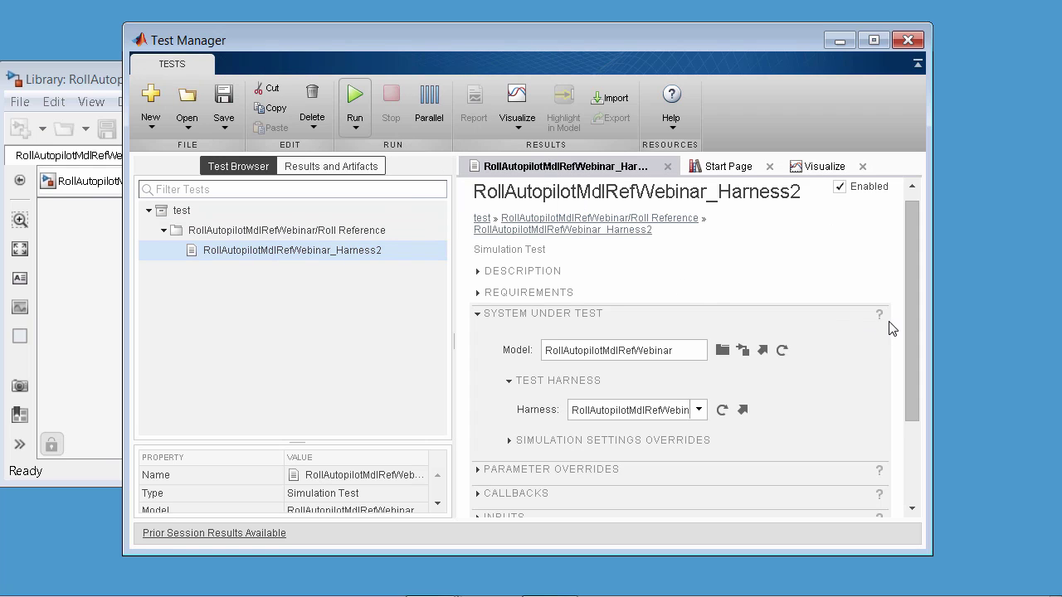
{"action": "left_click_drag", "start_coordinate": [912, 311], "coordinate": [919, 392]}
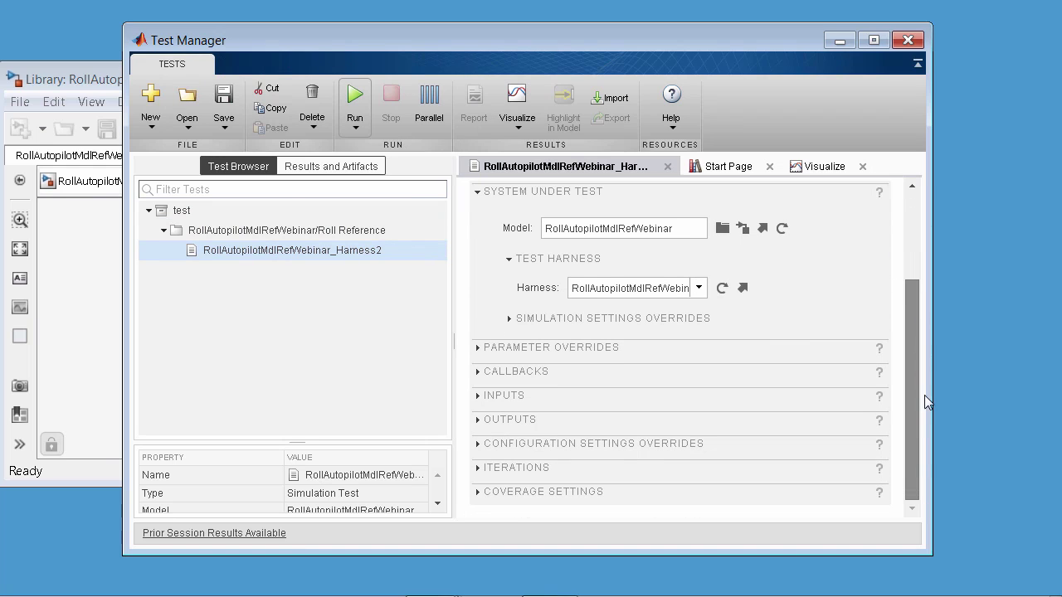
{"action": "left_click", "coordinate": [477, 348]}
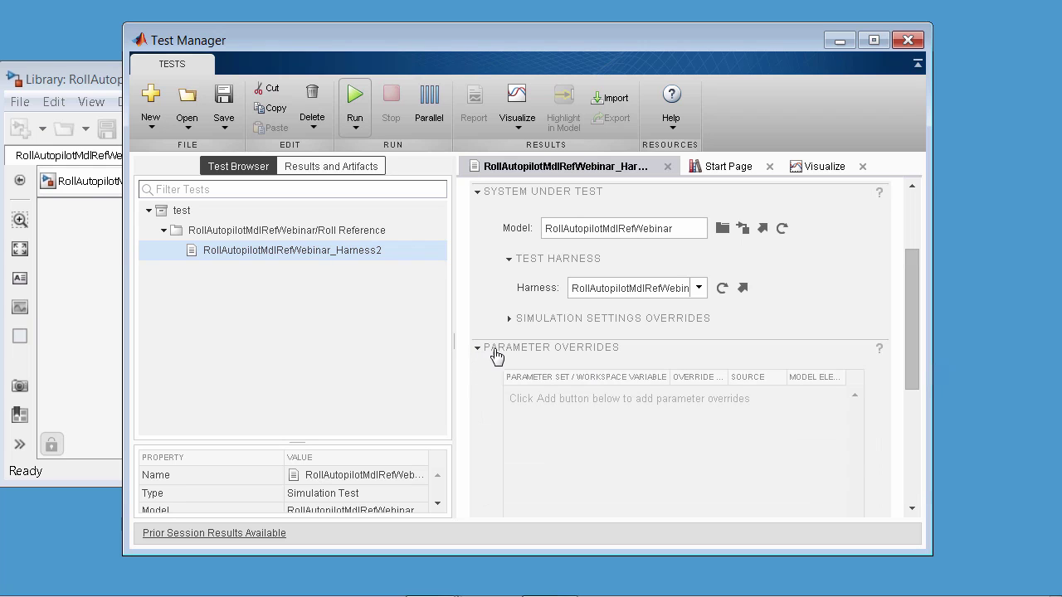
Step: Add a parameter set, refresh its list of model parameters, and widen the Test Manager window
{"action": "left_click_drag", "start_coordinate": [912, 310], "coordinate": [923, 372]}
{"action": "left_click", "coordinate": [655, 468]}
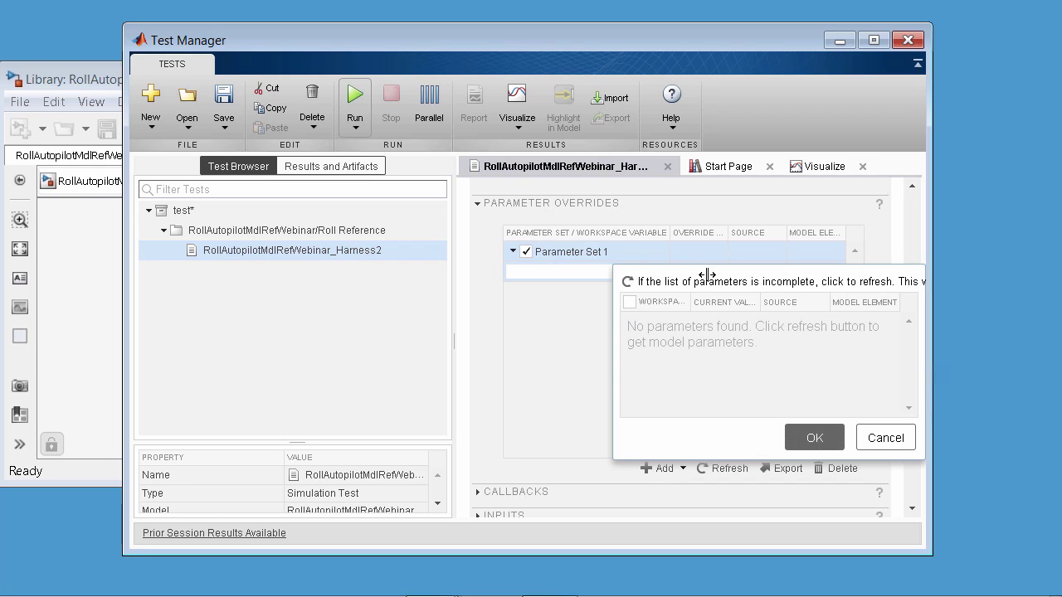
{"action": "left_click", "coordinate": [629, 282]}
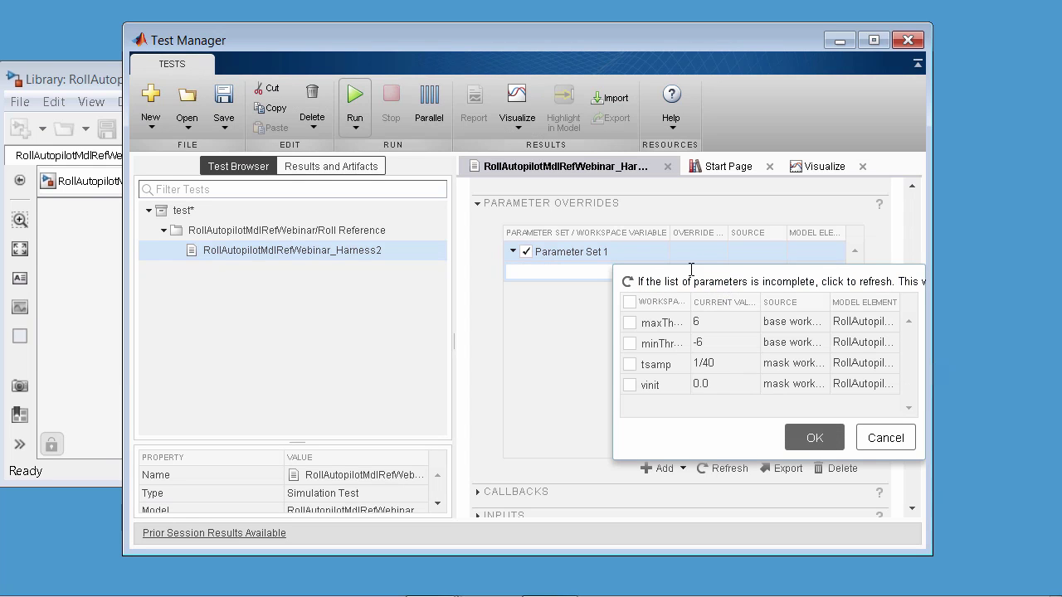
{"action": "left_click", "coordinate": [979, 292]}
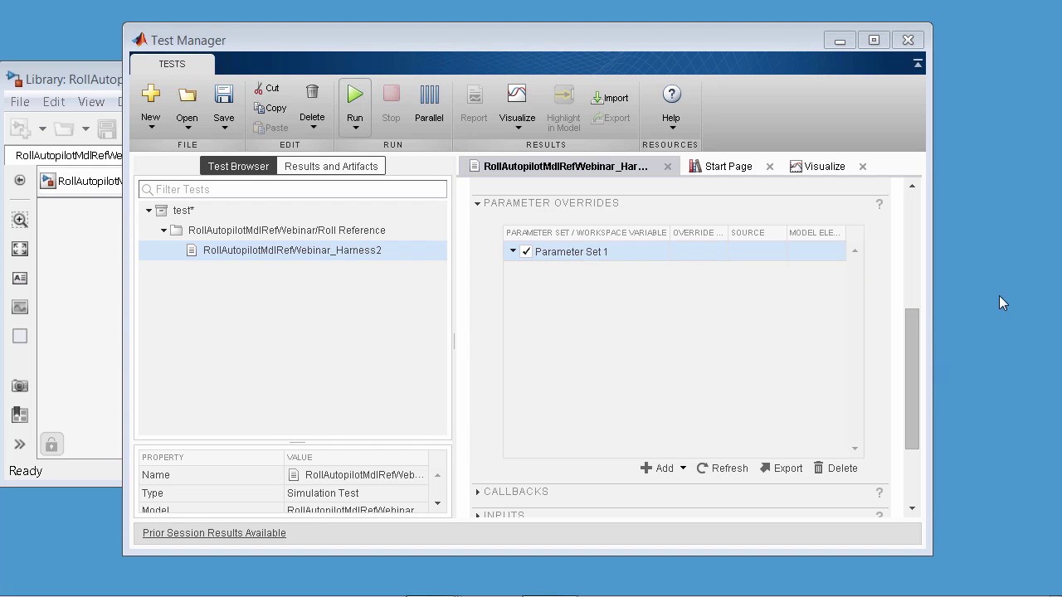
{"action": "left_click_drag", "start_coordinate": [969, 294], "coordinate": [1036, 295]}
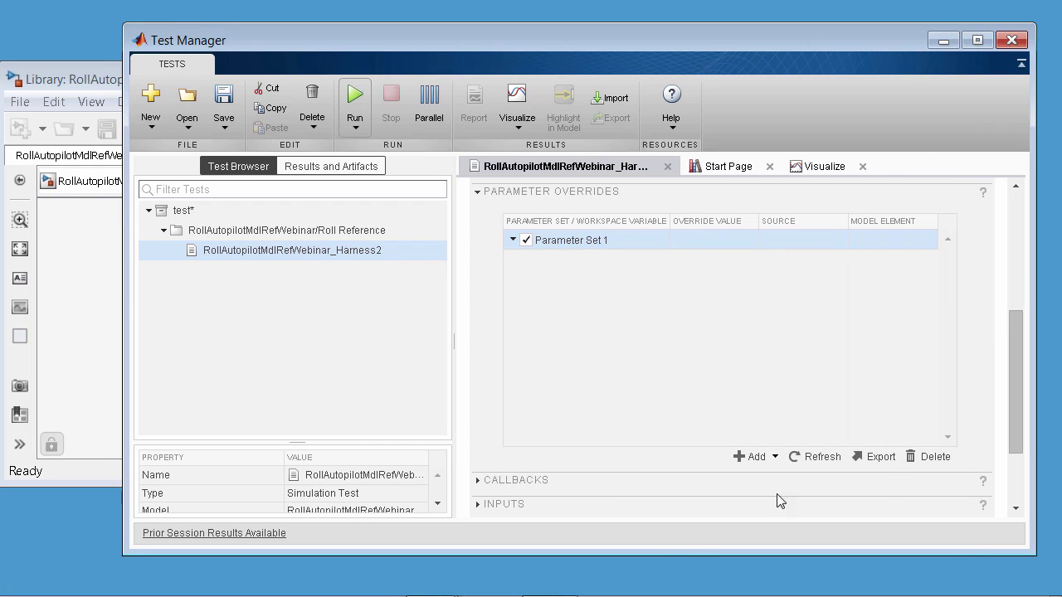
Step: Add the maxThreshold and minThreshold workspace variables as overrides in the first parameter set
{"action": "left_click", "coordinate": [755, 457]}
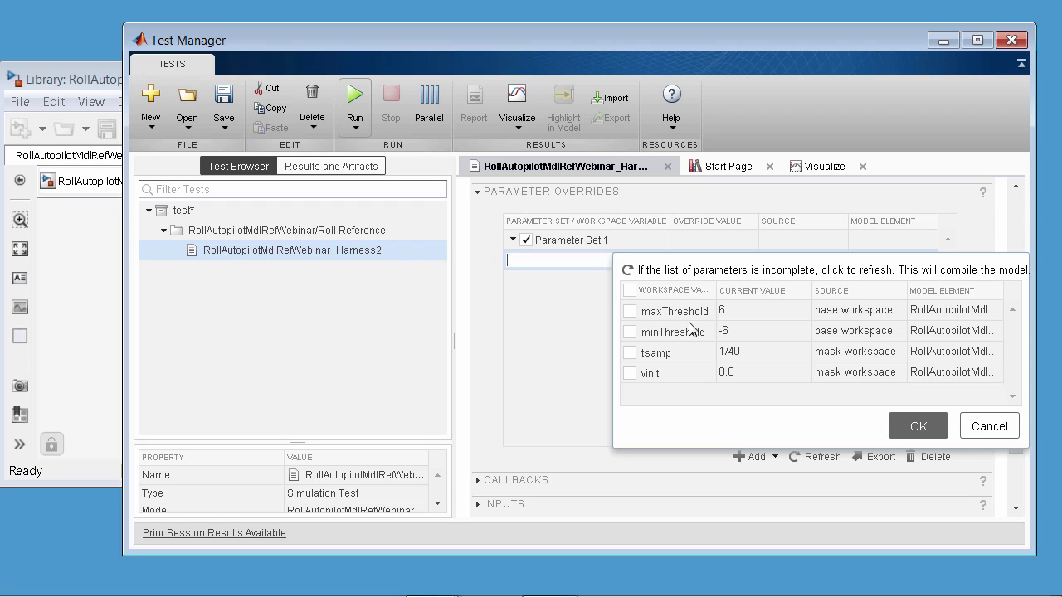
{"action": "left_click", "coordinate": [630, 311]}
{"action": "left_click", "coordinate": [630, 333]}
{"action": "left_click", "coordinate": [911, 430]}
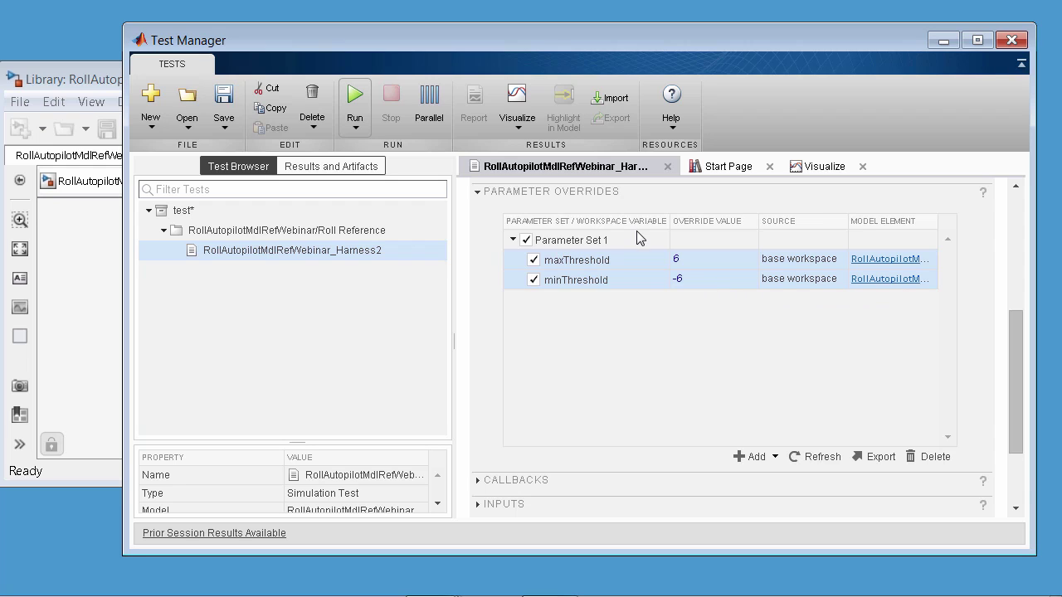
{"action": "left_click", "coordinate": [757, 458]}
{"action": "left_click", "coordinate": [630, 351]}
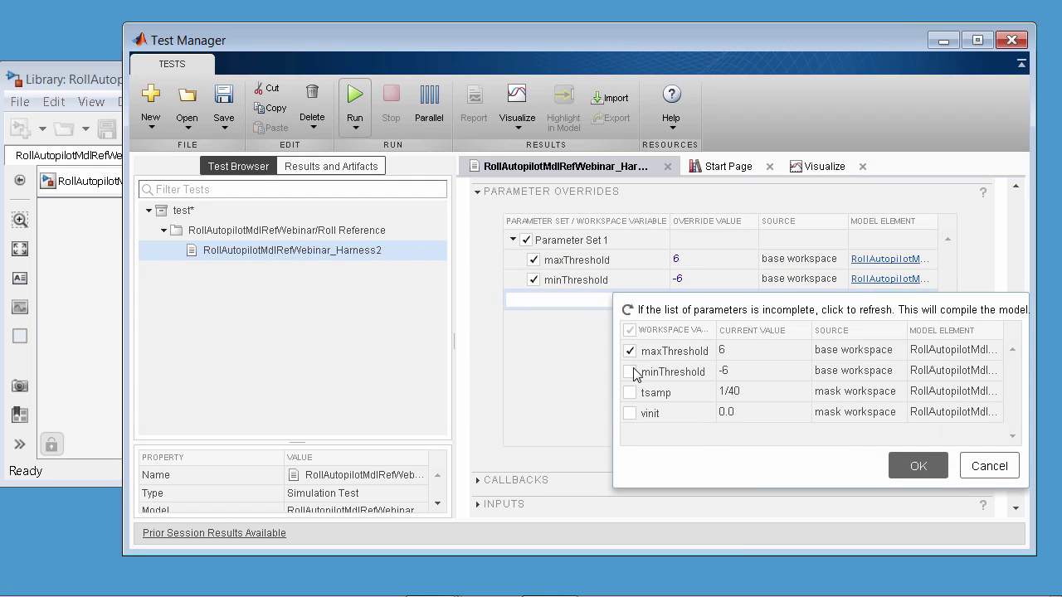
{"action": "left_click", "coordinate": [632, 372]}
{"action": "left_click", "coordinate": [912, 467]}
{"action": "left_click", "coordinate": [750, 459]}
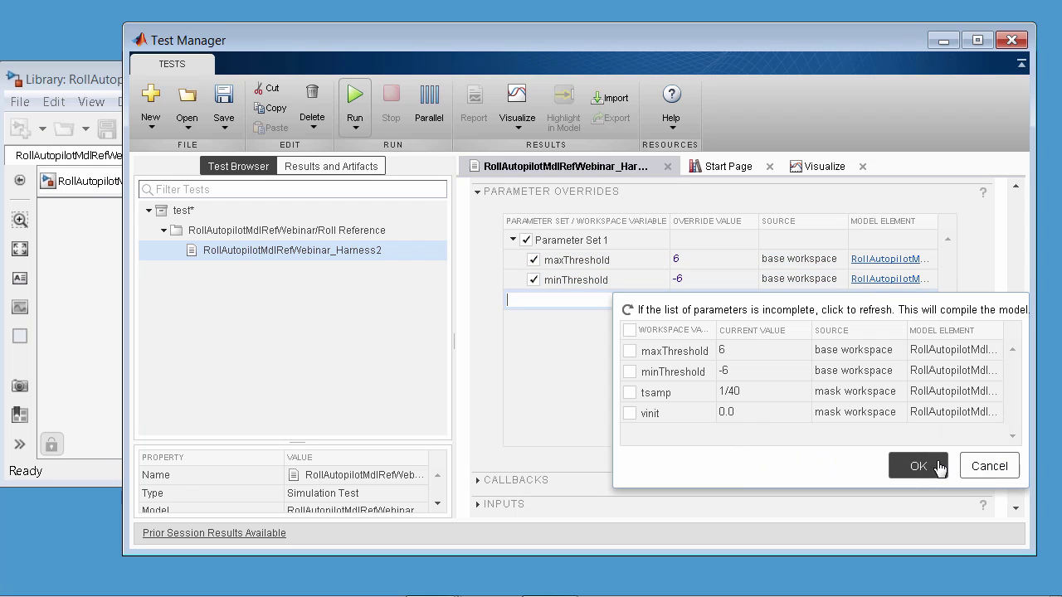
{"action": "left_click", "coordinate": [989, 468]}
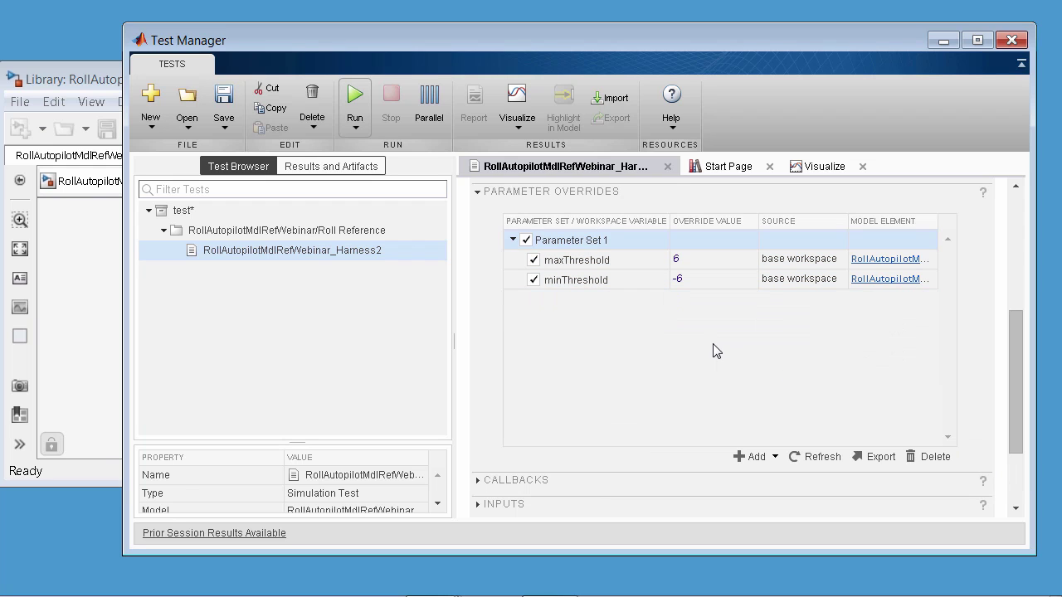
Step: Add a second parameter set containing the maxThreshold and minThreshold overrides
{"action": "left_click", "coordinate": [775, 458]}
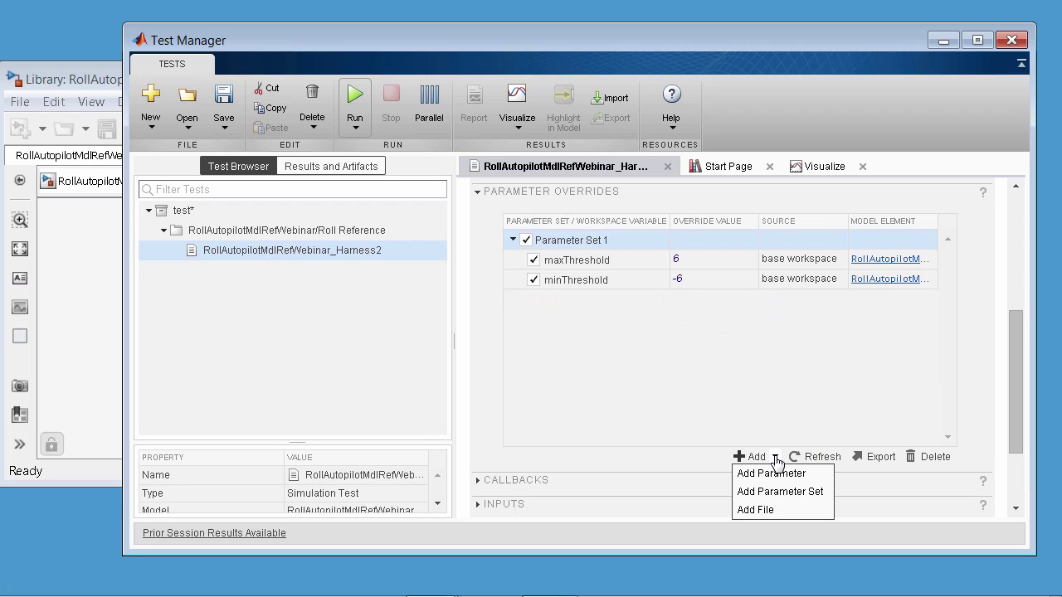
{"action": "left_click", "coordinate": [779, 494]}
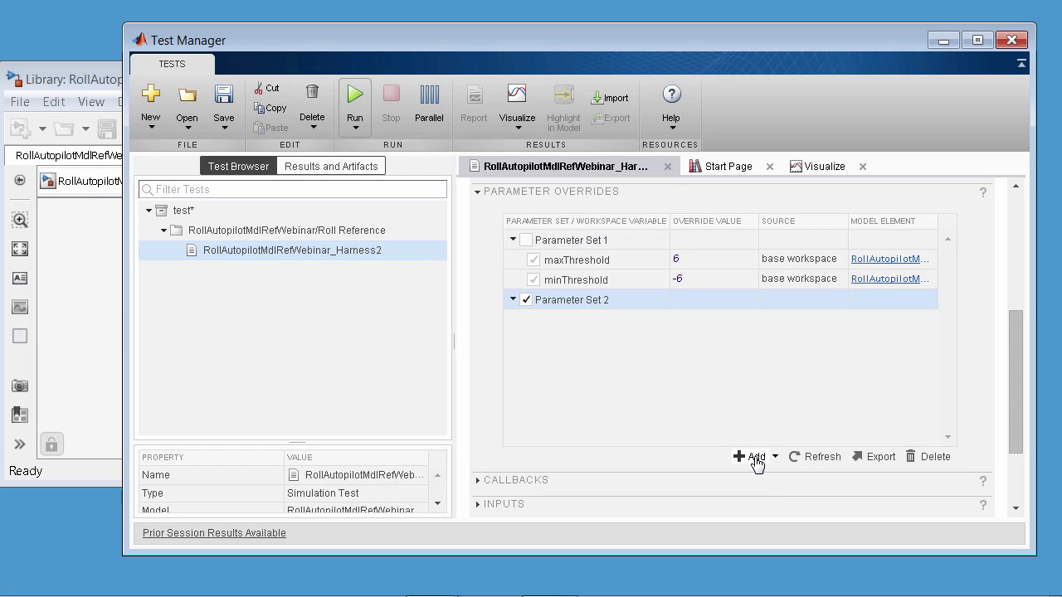
{"action": "left_click", "coordinate": [756, 458]}
{"action": "left_click", "coordinate": [629, 371]}
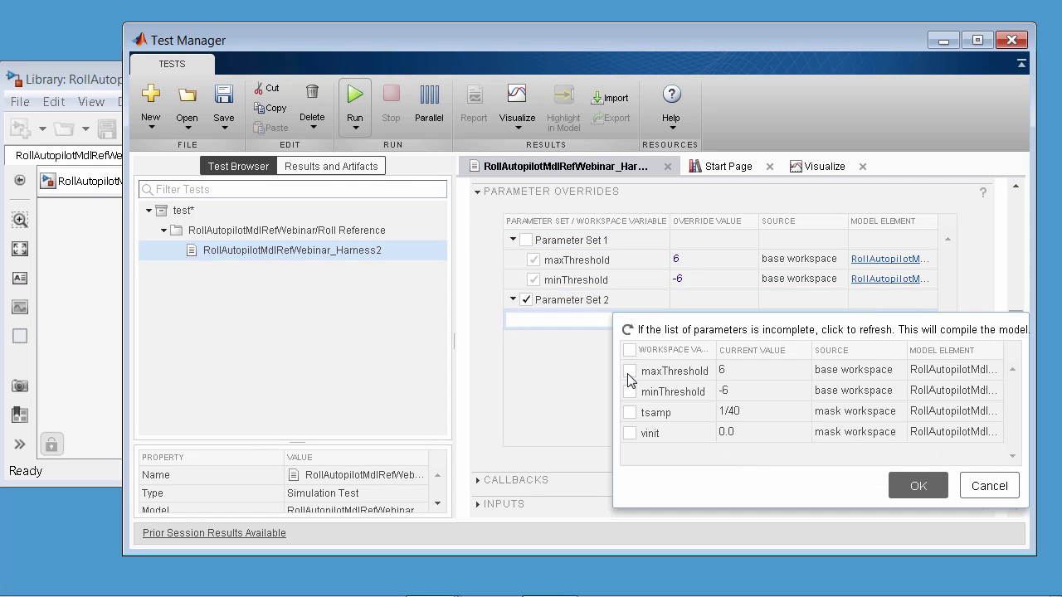
{"action": "left_click", "coordinate": [629, 392]}
{"action": "left_click", "coordinate": [918, 486]}
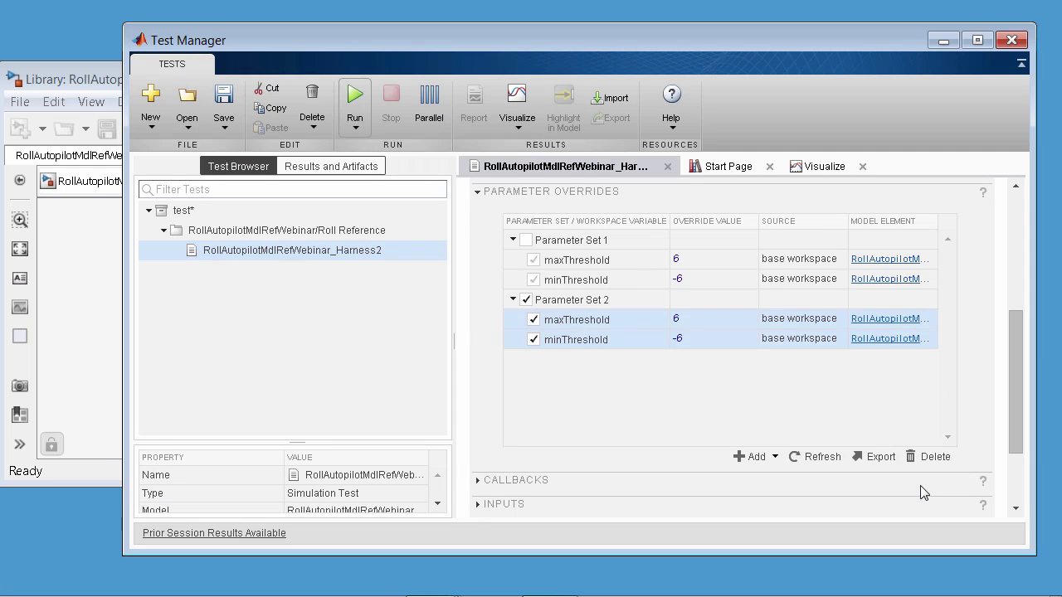
Step: Set the second parameter set's override values to 10 for maxThreshold and -10 for minThreshold
{"action": "double_click", "coordinate": [724, 318]}
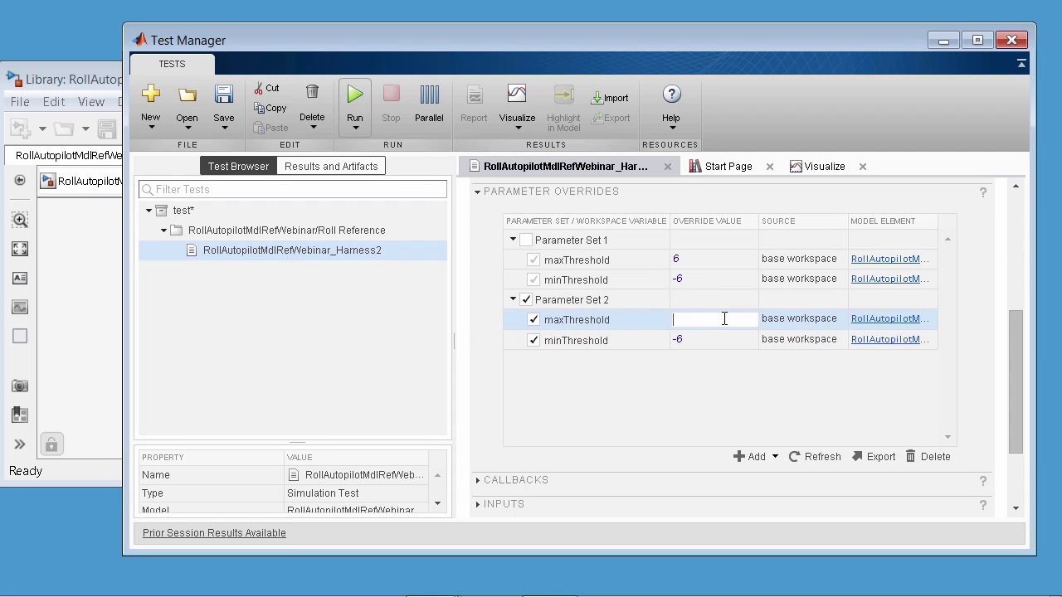
{"action": "type", "text": "10"}
{"action": "left_click", "coordinate": [711, 340]}
{"action": "double_click", "coordinate": [710, 339]}
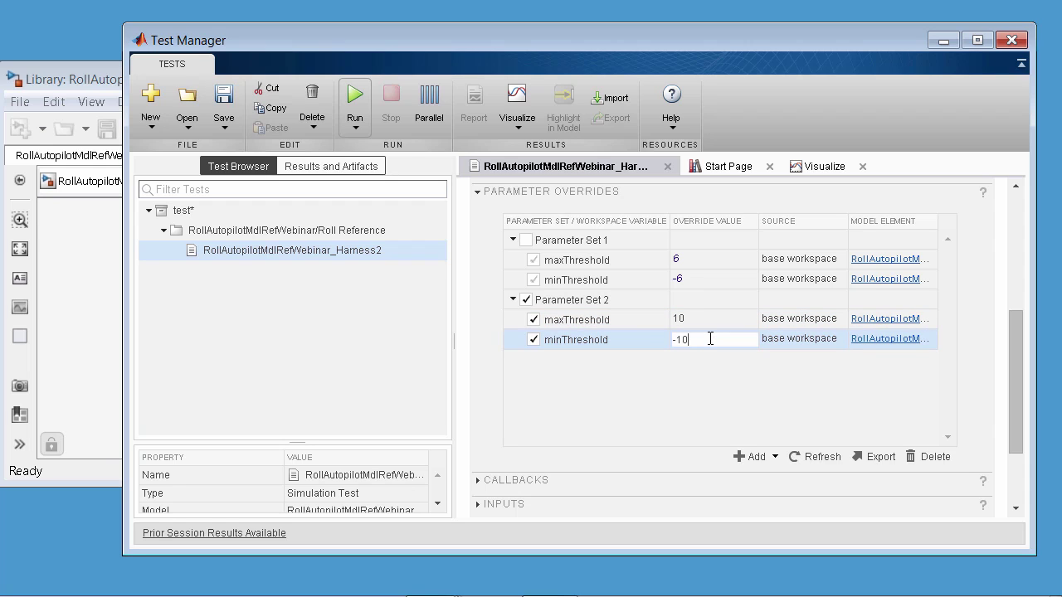
{"action": "left_click", "coordinate": [714, 378]}
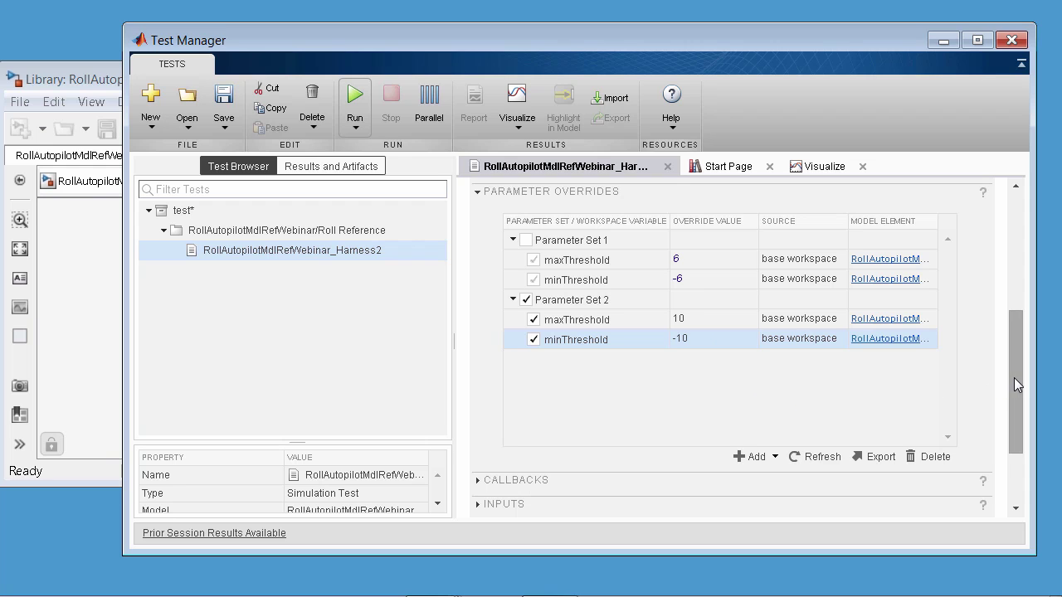
Step: Auto-generate table iterations for the test case based on Parameter Set
{"action": "left_click_drag", "start_coordinate": [1013, 378], "coordinate": [1022, 447]}
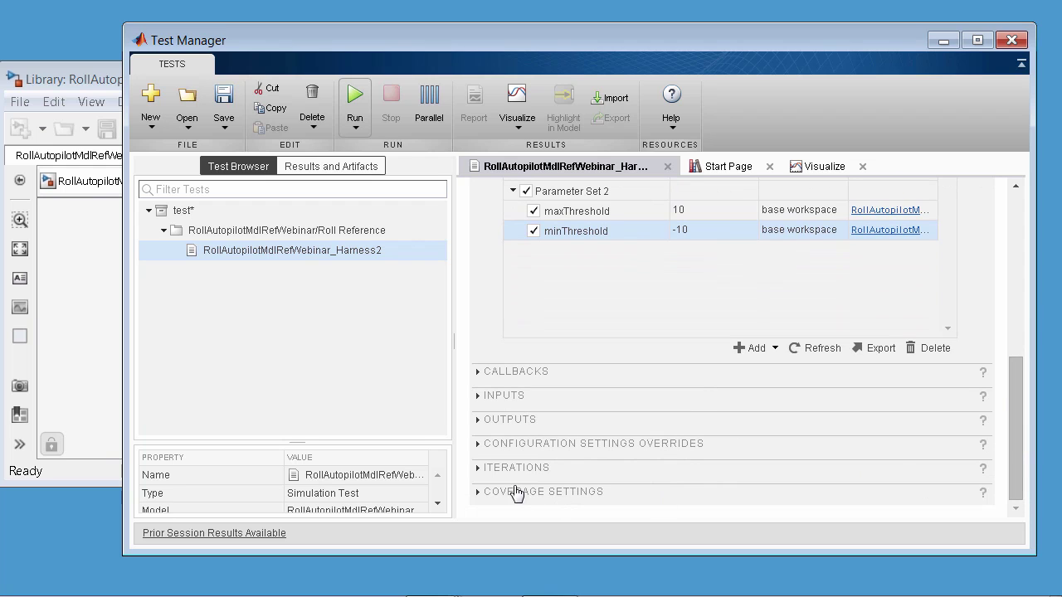
{"action": "left_click", "coordinate": [477, 469]}
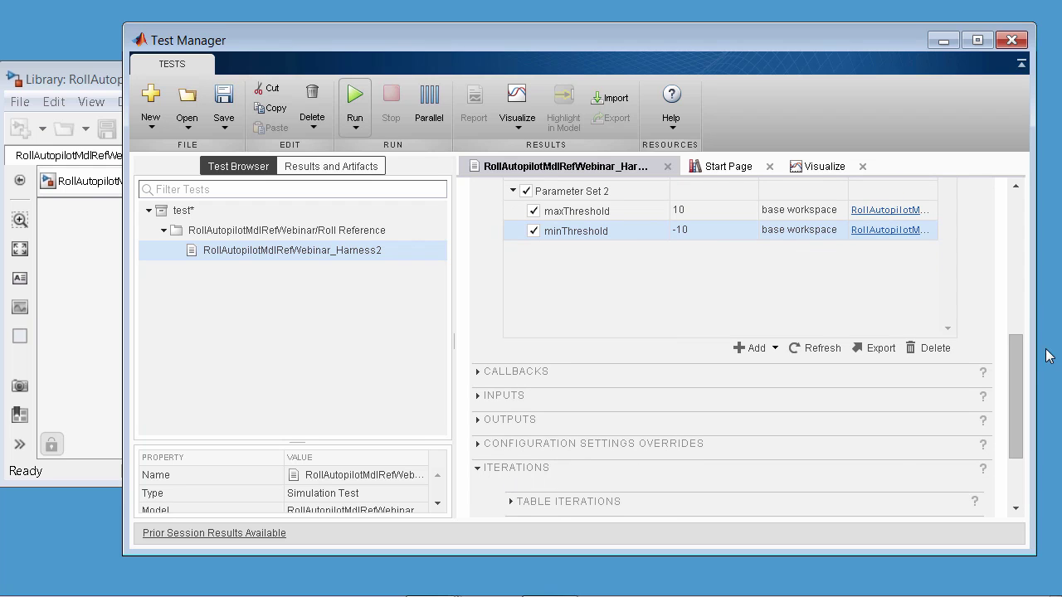
{"action": "left_click_drag", "start_coordinate": [1011, 363], "coordinate": [1021, 424]}
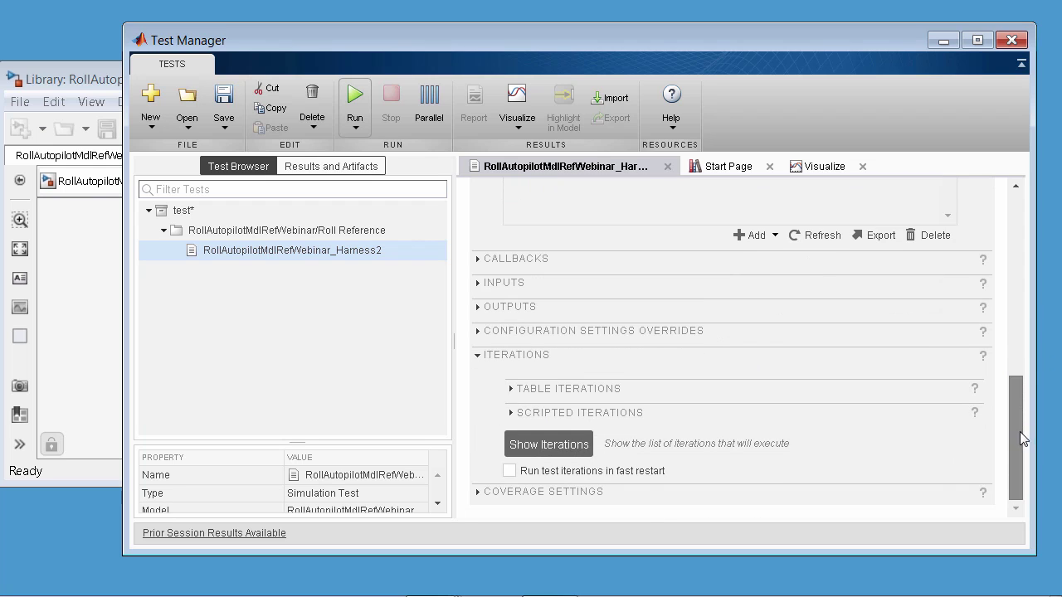
{"action": "left_click", "coordinate": [511, 389]}
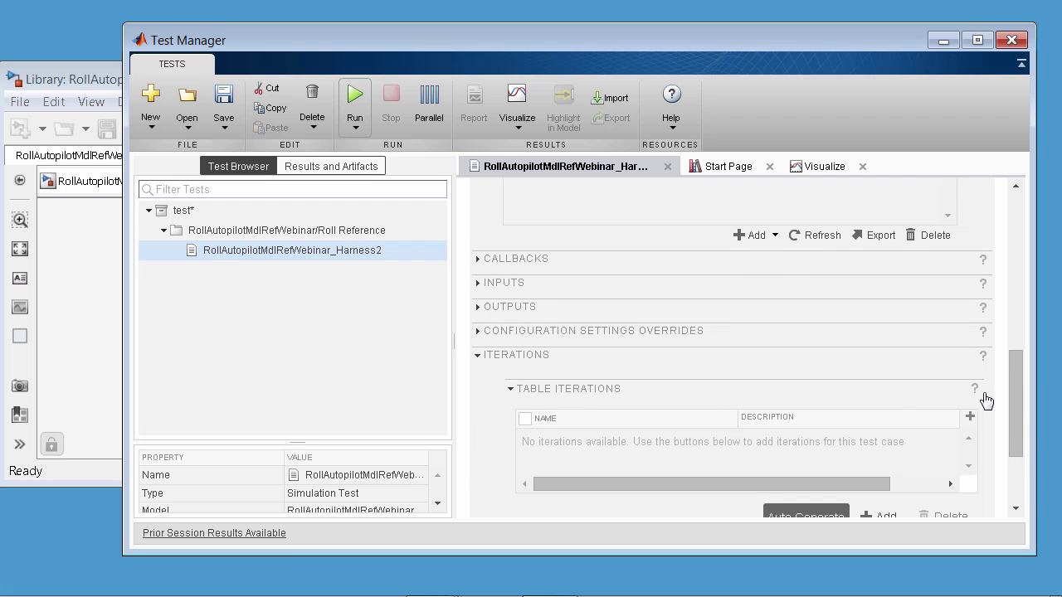
{"action": "left_click_drag", "start_coordinate": [1011, 397], "coordinate": [1020, 431]}
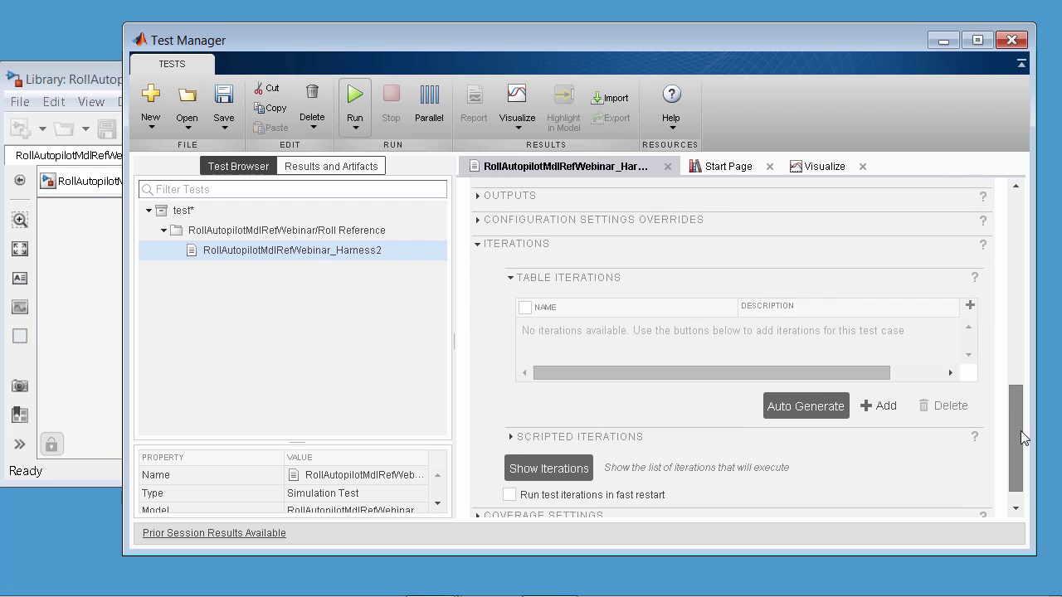
{"action": "left_click", "coordinate": [806, 407]}
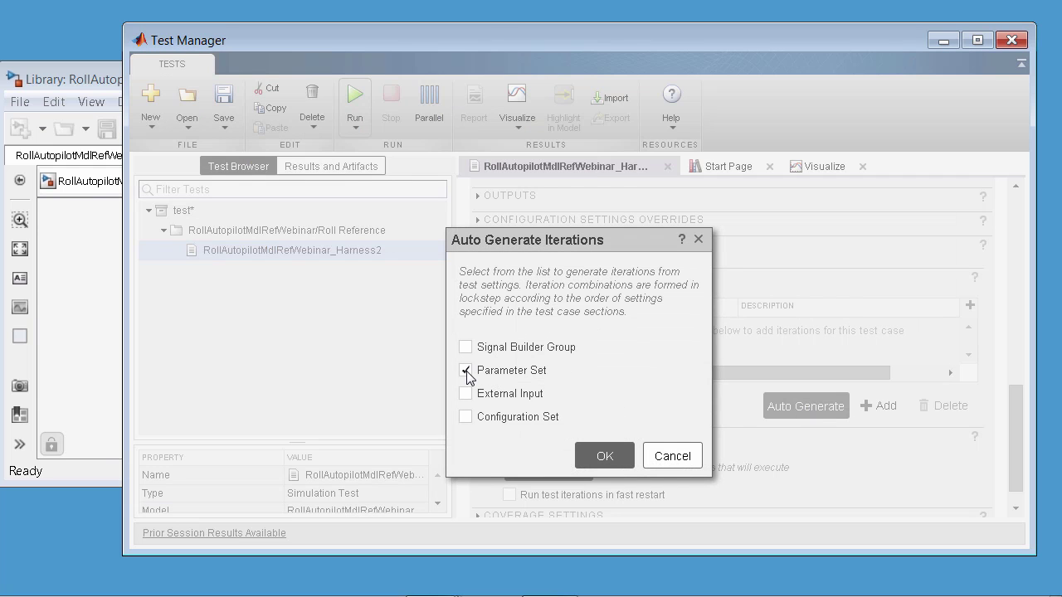
{"action": "left_click", "coordinate": [605, 457]}
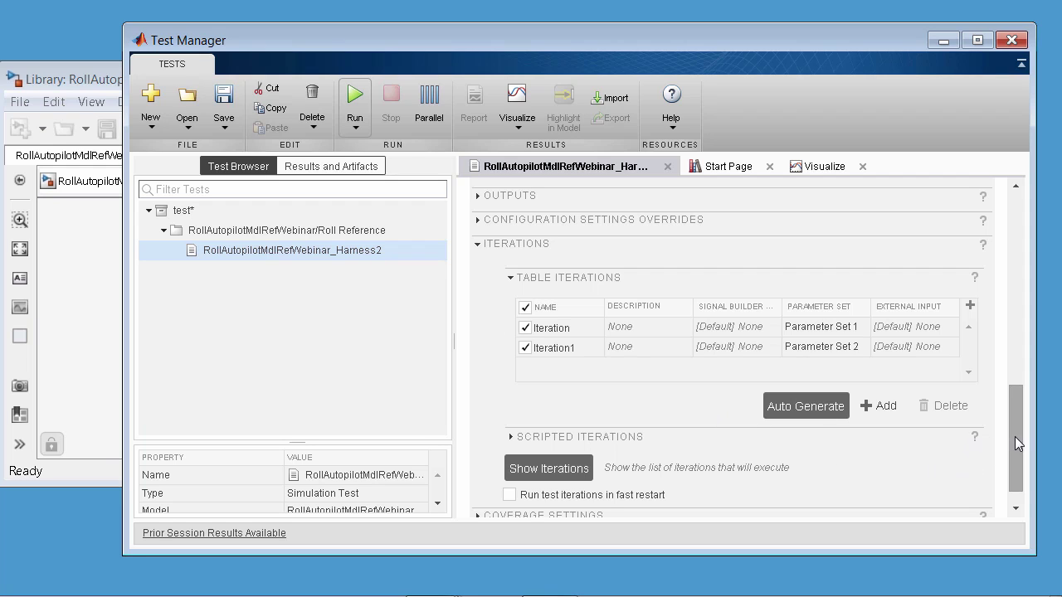
Step: Expand the scripted iterations section and examine its help on creating test iterations, including the predefined variables and examples
{"action": "left_click_drag", "start_coordinate": [1015, 436], "coordinate": [1015, 447]}
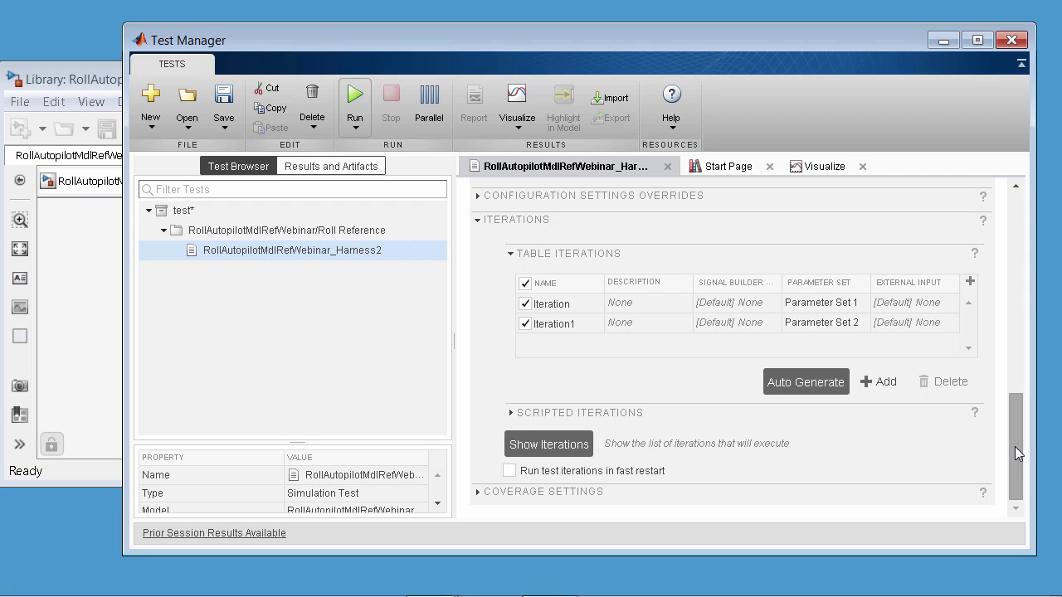
{"action": "left_click", "coordinate": [511, 414]}
{"action": "left_click_drag", "start_coordinate": [1017, 408], "coordinate": [1025, 466]}
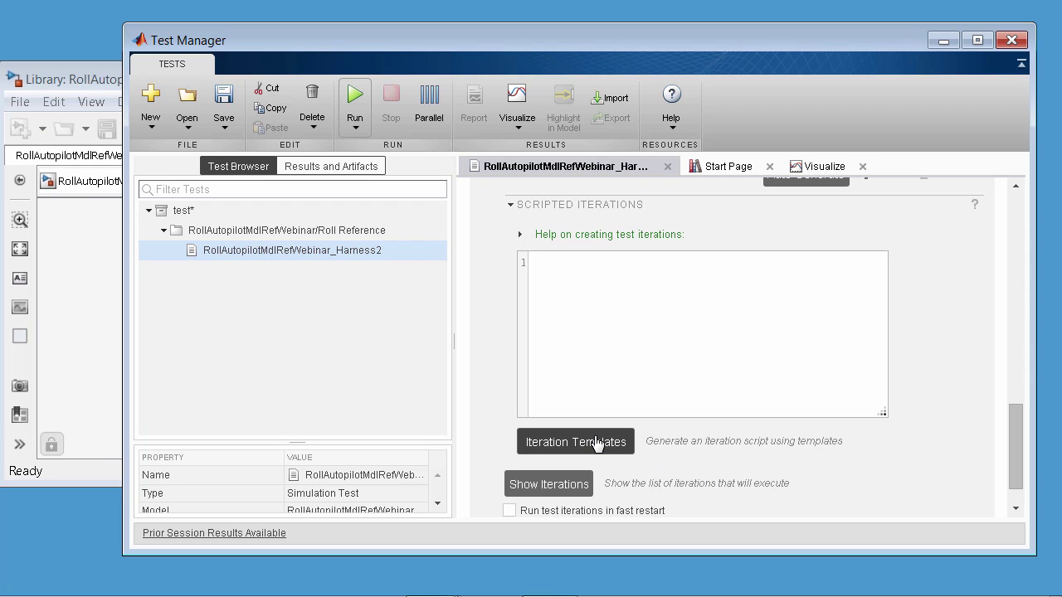
{"action": "left_click", "coordinate": [519, 236]}
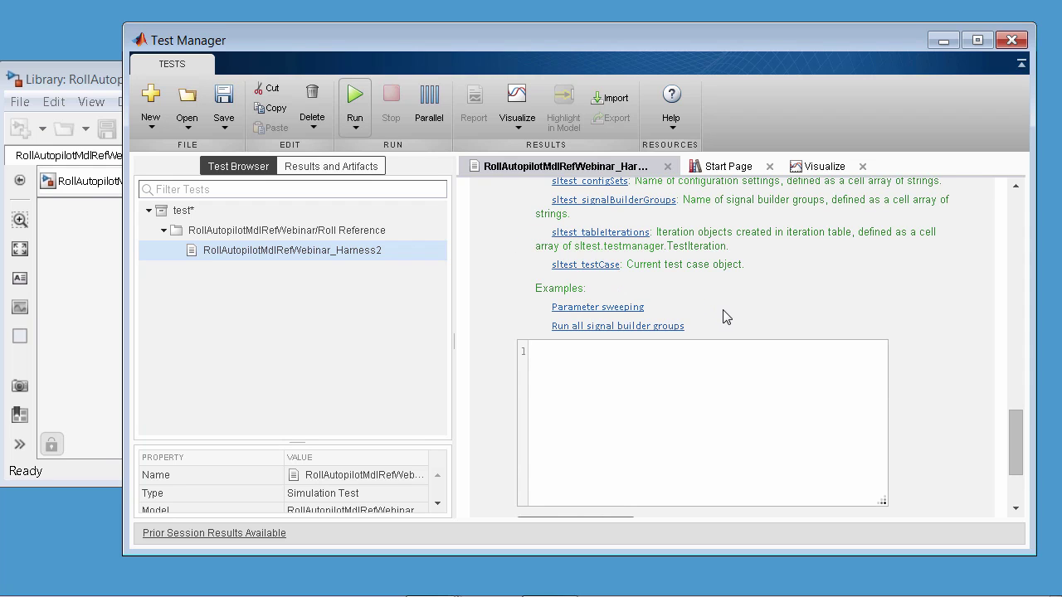
{"action": "scroll", "coordinate": [722, 314], "scroll_direction": "up", "scroll_amount": 3}
{"action": "scroll", "coordinate": [724, 309], "scroll_direction": "up", "scroll_amount": 1}
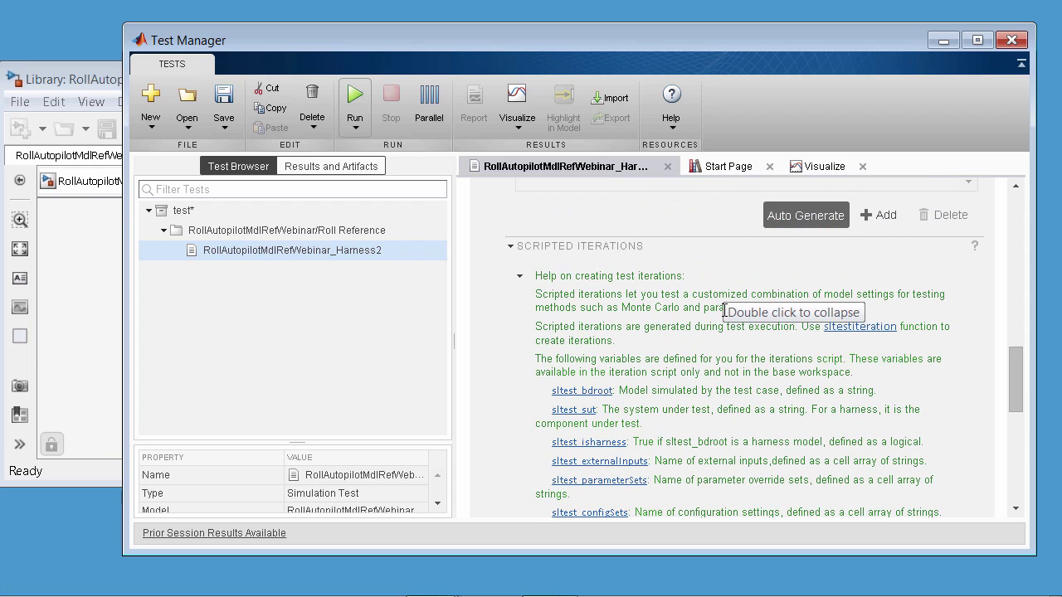
Step: Review the iteration template options without generating a script, and check the list of iterations that will execute in the test case
{"action": "scroll", "coordinate": [724, 309], "scroll_direction": "down", "scroll_amount": 2}
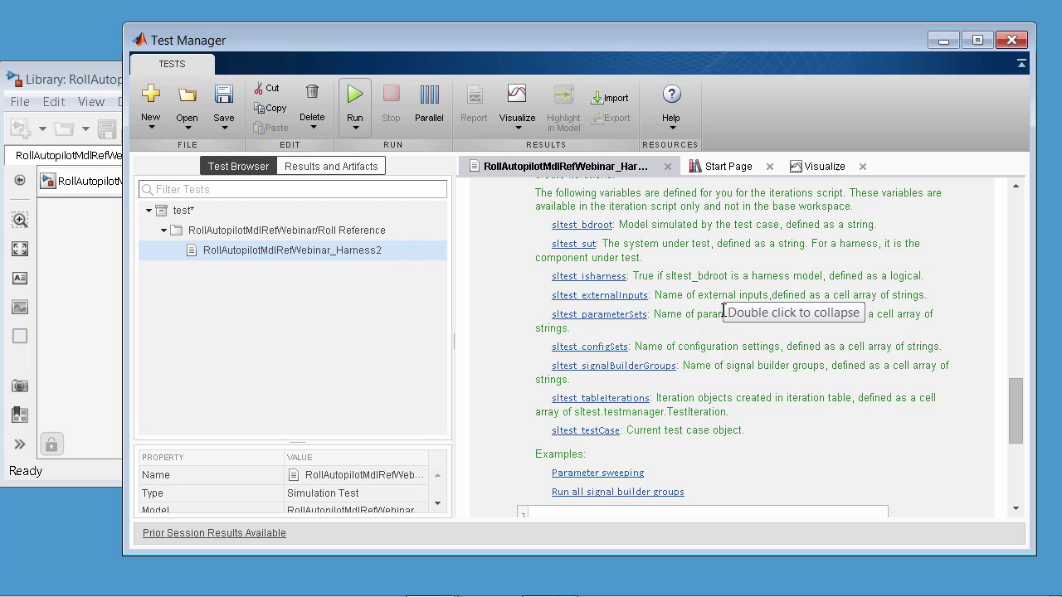
{"action": "scroll", "coordinate": [723, 311], "scroll_direction": "down", "scroll_amount": 2}
{"action": "scroll", "coordinate": [723, 310], "scroll_direction": "down", "scroll_amount": 2}
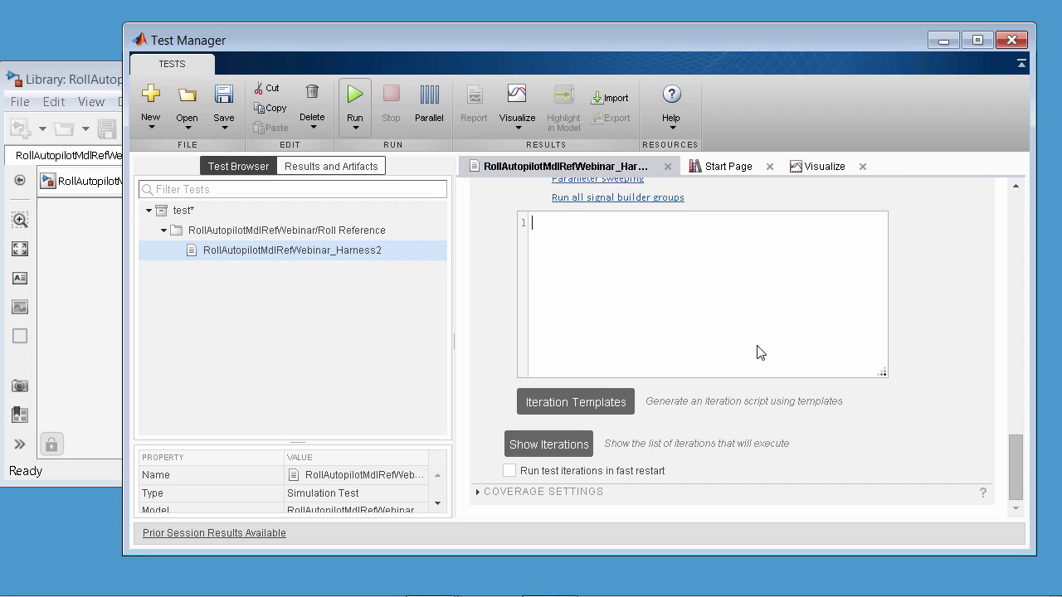
{"action": "left_click", "coordinate": [582, 406]}
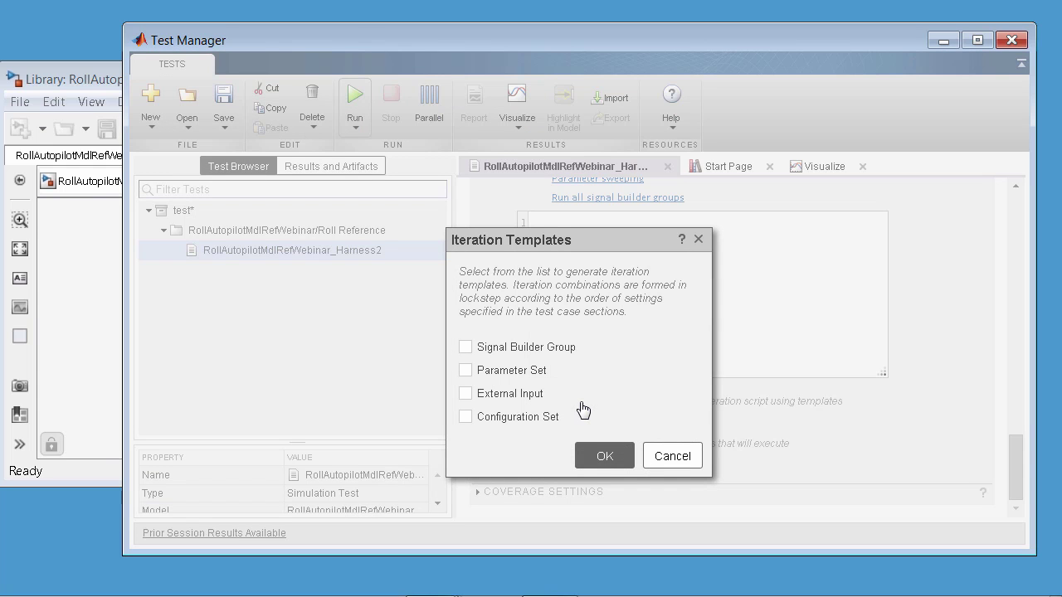
{"action": "left_click", "coordinate": [672, 456]}
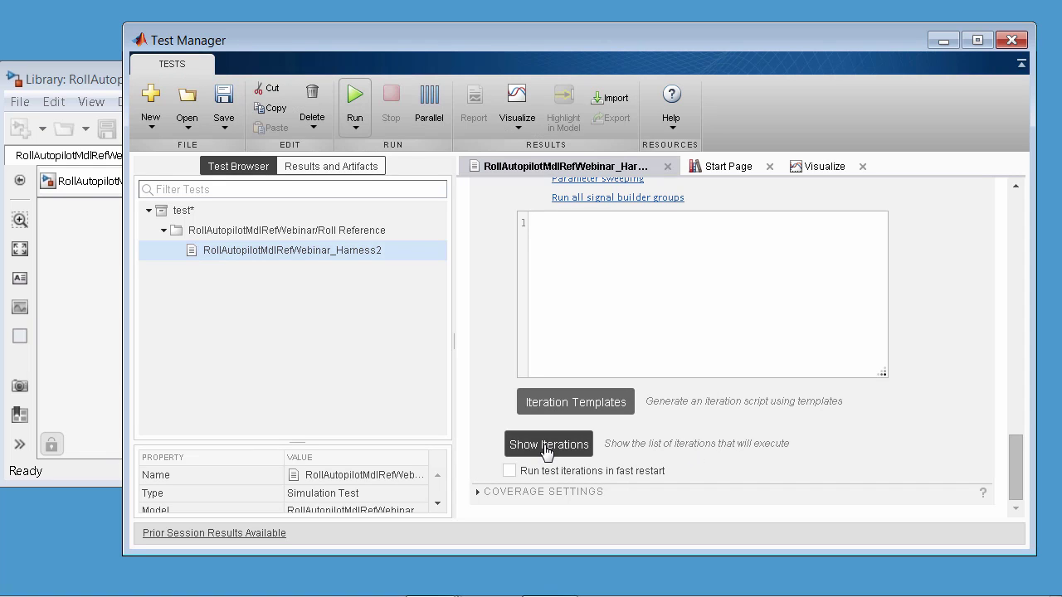
{"action": "left_click", "coordinate": [546, 446]}
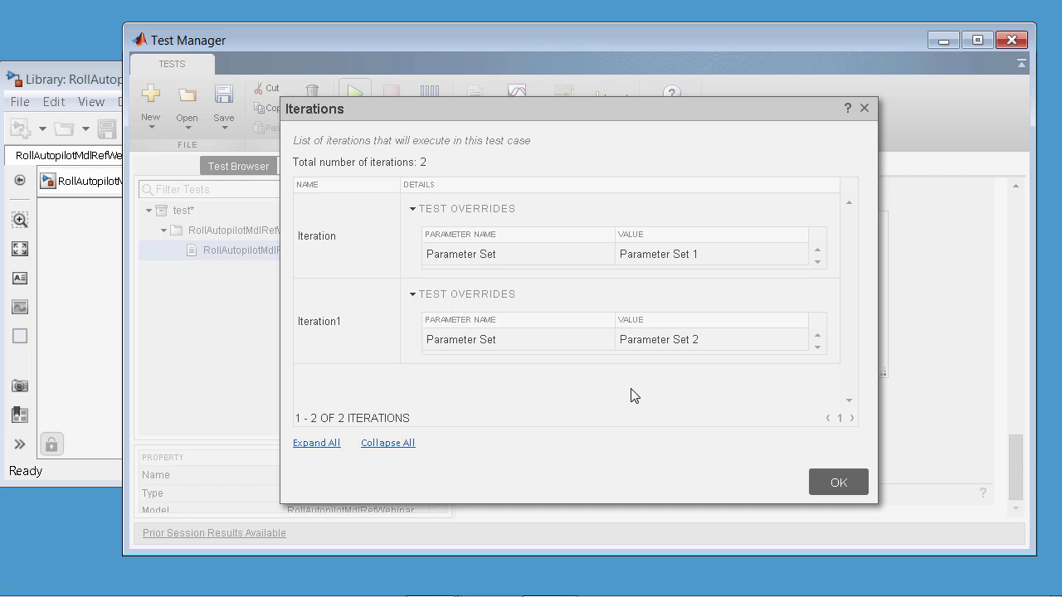
{"action": "left_click", "coordinate": [839, 483]}
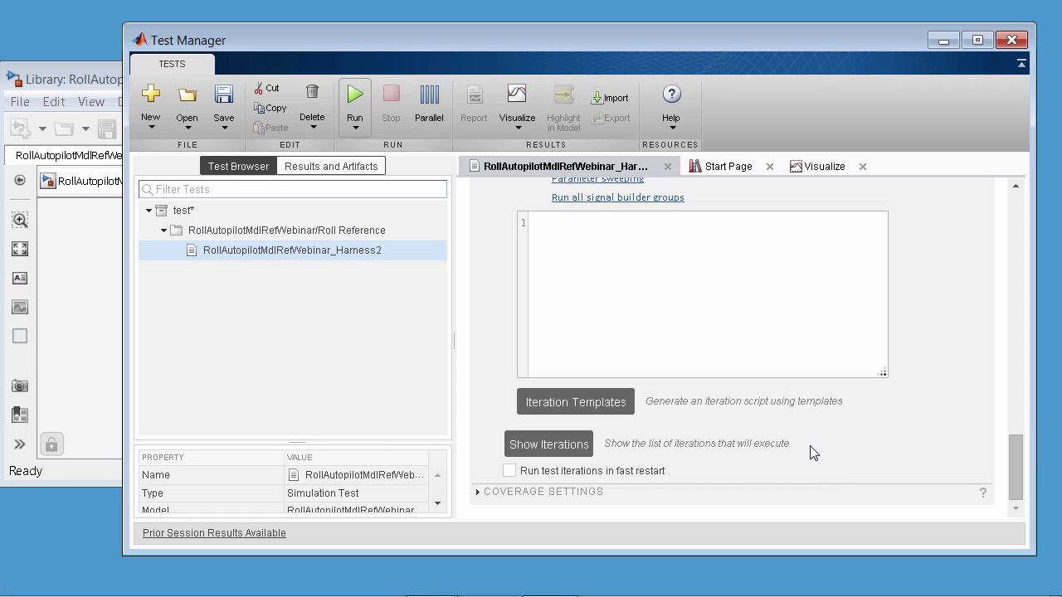
Step: Run the Harness2 test case with its table iterations and expand the new result set down to the individual iterations
{"action": "left_click_drag", "start_coordinate": [1019, 452], "coordinate": [1001, 311]}
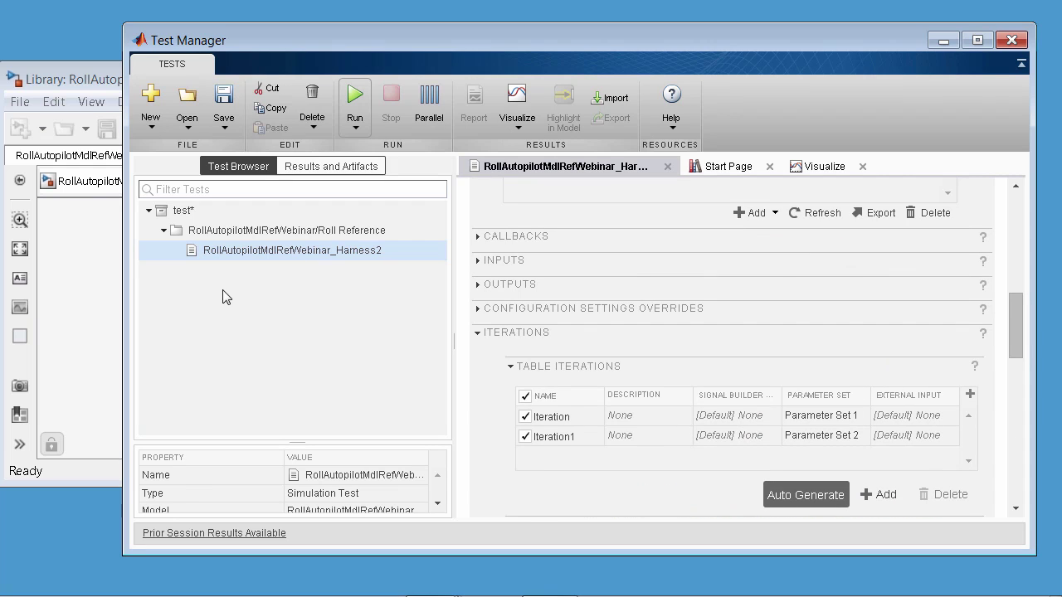
{"action": "left_click", "coordinate": [357, 98]}
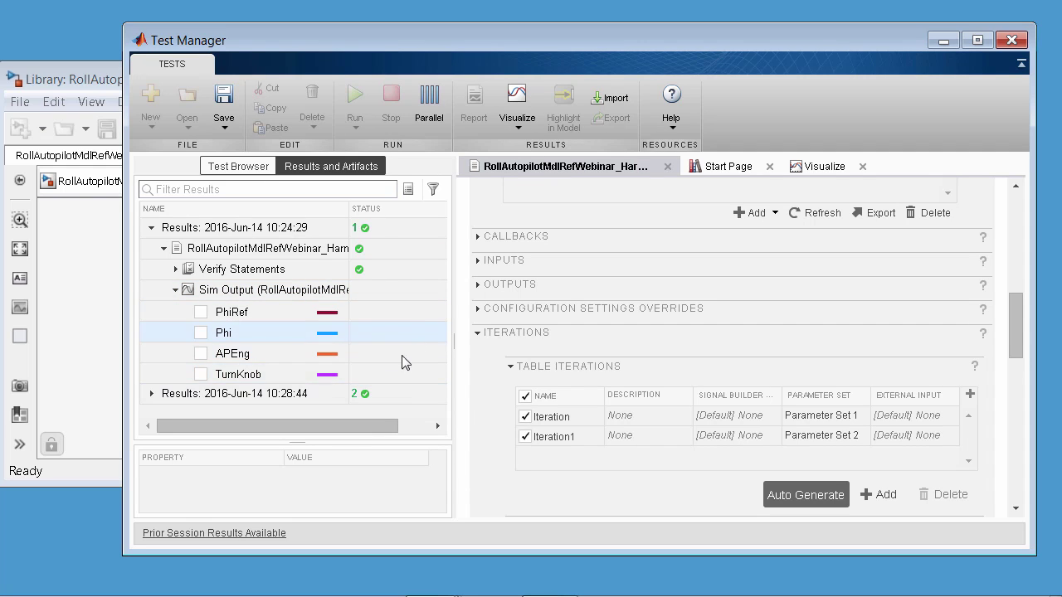
{"action": "left_click", "coordinate": [151, 393]}
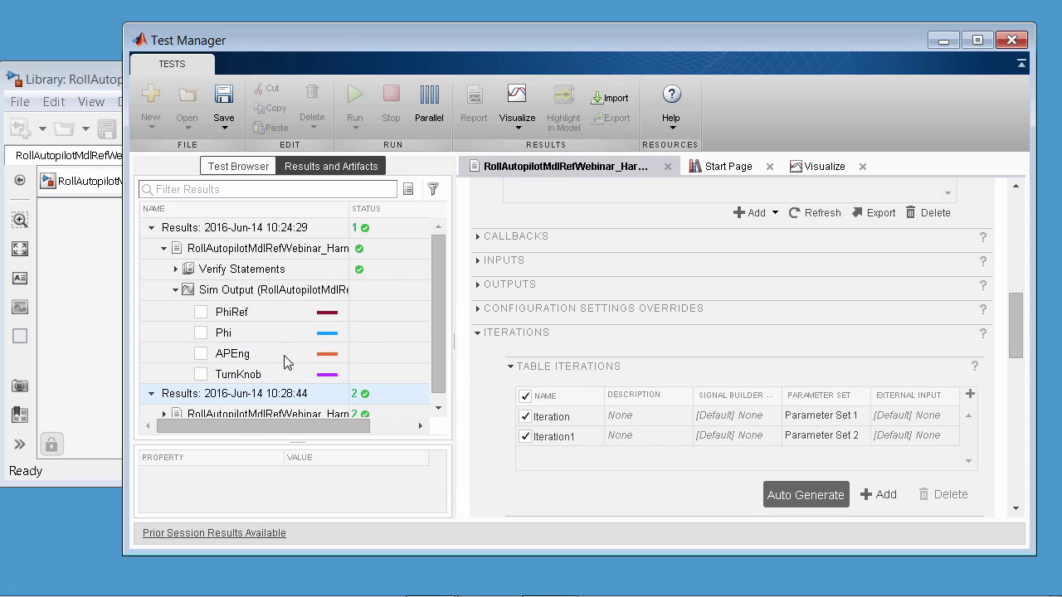
{"action": "scroll", "coordinate": [432, 324], "scroll_direction": "down", "scroll_amount": 1}
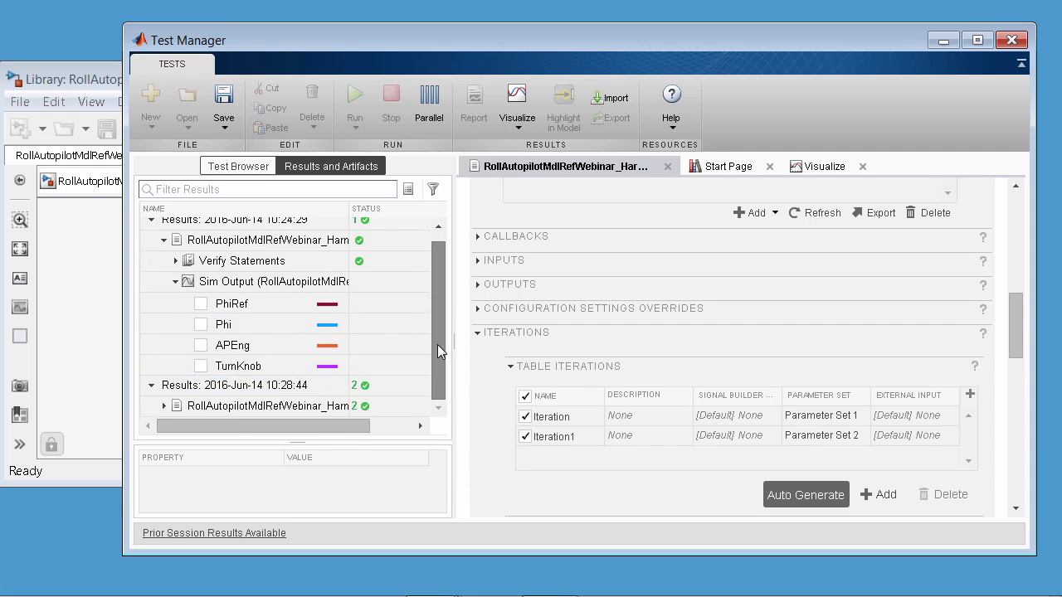
{"action": "left_click", "coordinate": [164, 406]}
{"action": "left_click_drag", "start_coordinate": [435, 333], "coordinate": [433, 368]}
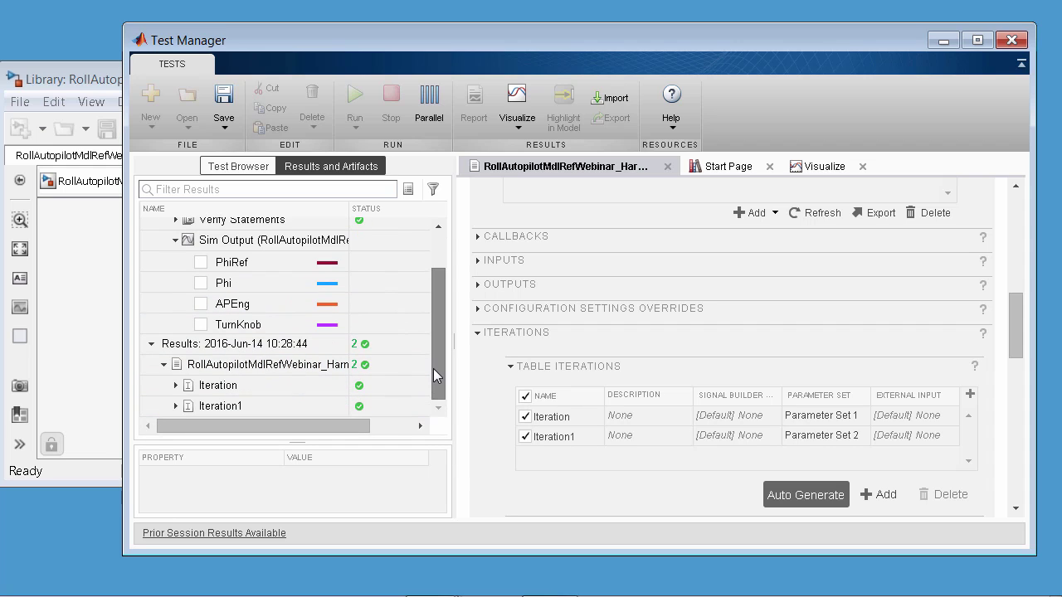
Step: Plot the Simulink:verify_high statement result of the first iteration, Iteration
{"action": "left_click", "coordinate": [175, 385]}
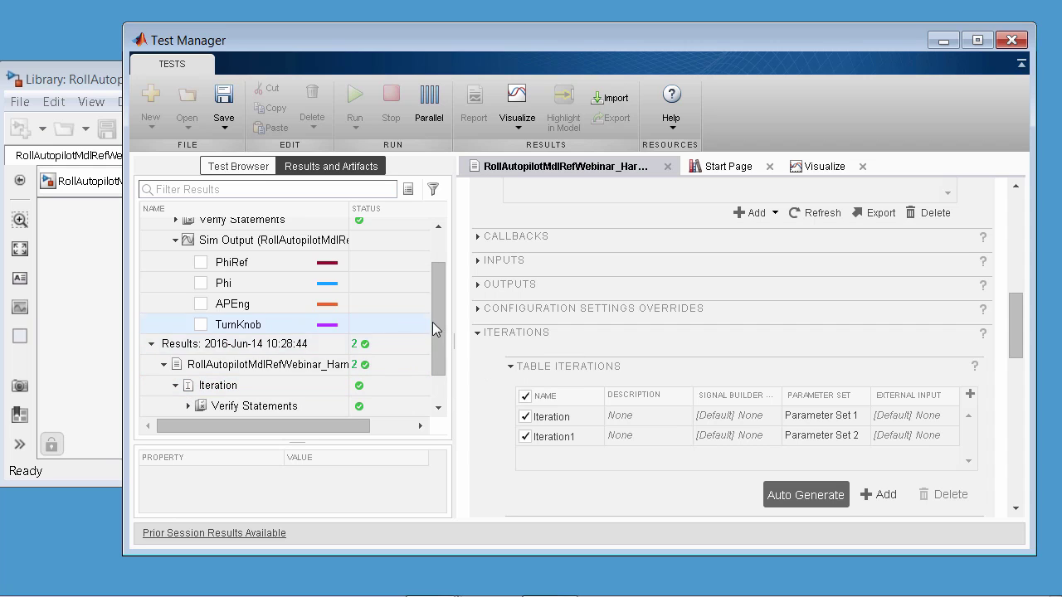
{"action": "left_click_drag", "start_coordinate": [432, 322], "coordinate": [432, 370]}
{"action": "left_click", "coordinate": [191, 366]}
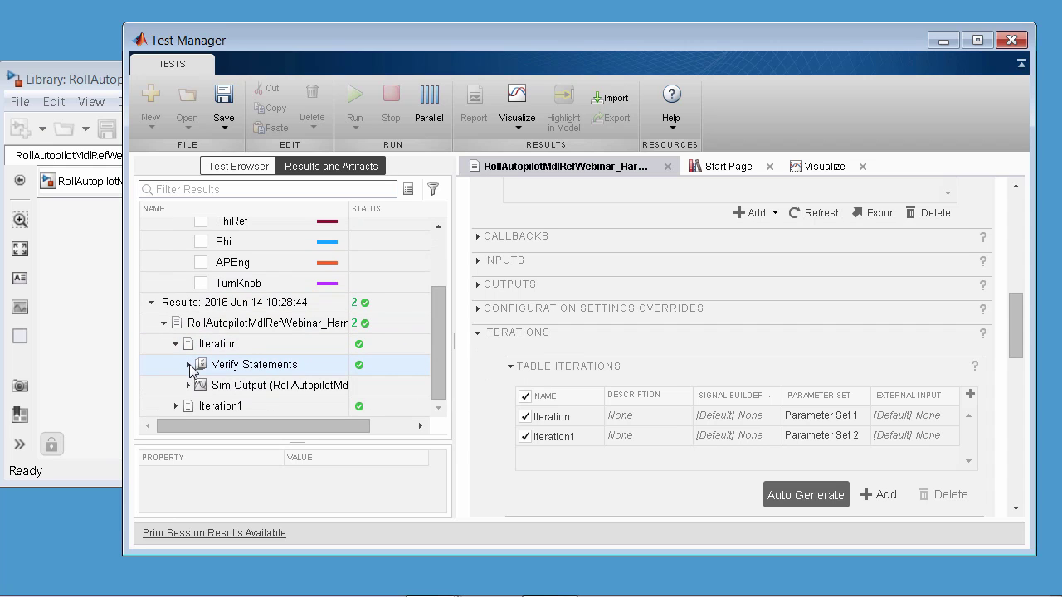
{"action": "left_click", "coordinate": [189, 365]}
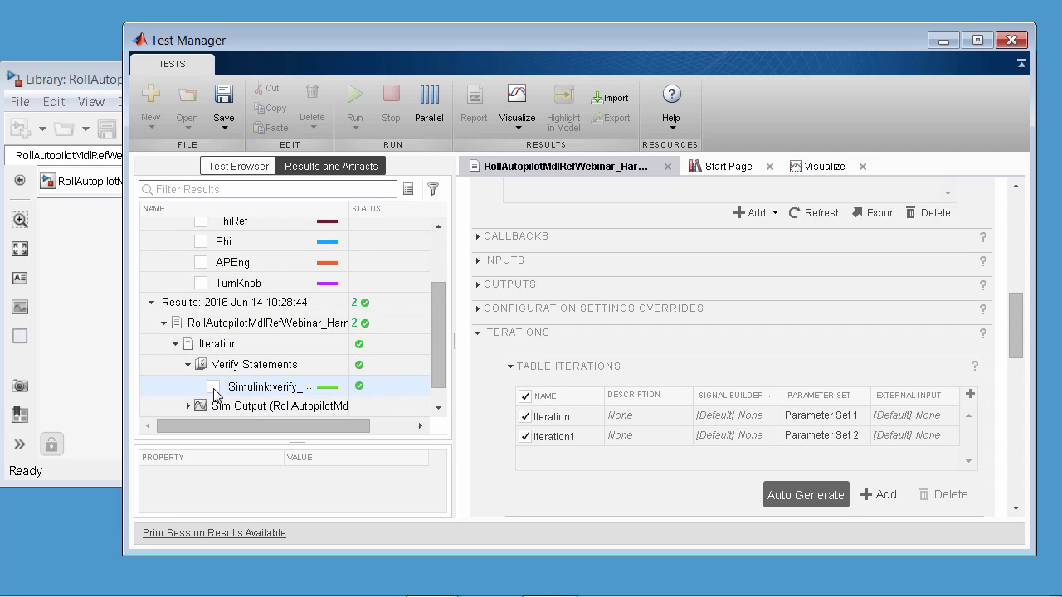
{"action": "left_click", "coordinate": [213, 386]}
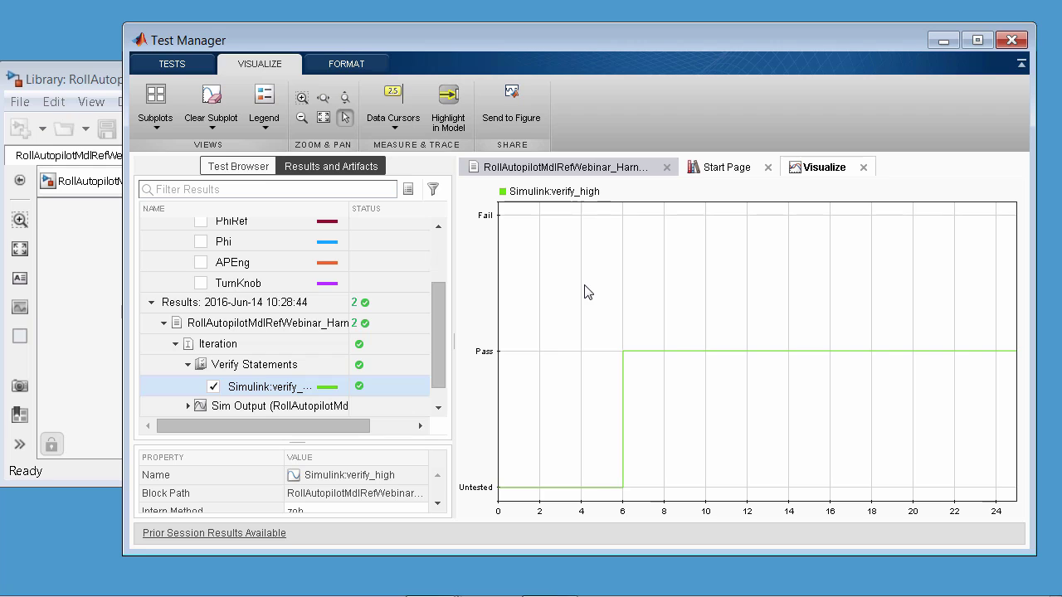
{"action": "left_click_drag", "start_coordinate": [438, 345], "coordinate": [441, 363]}
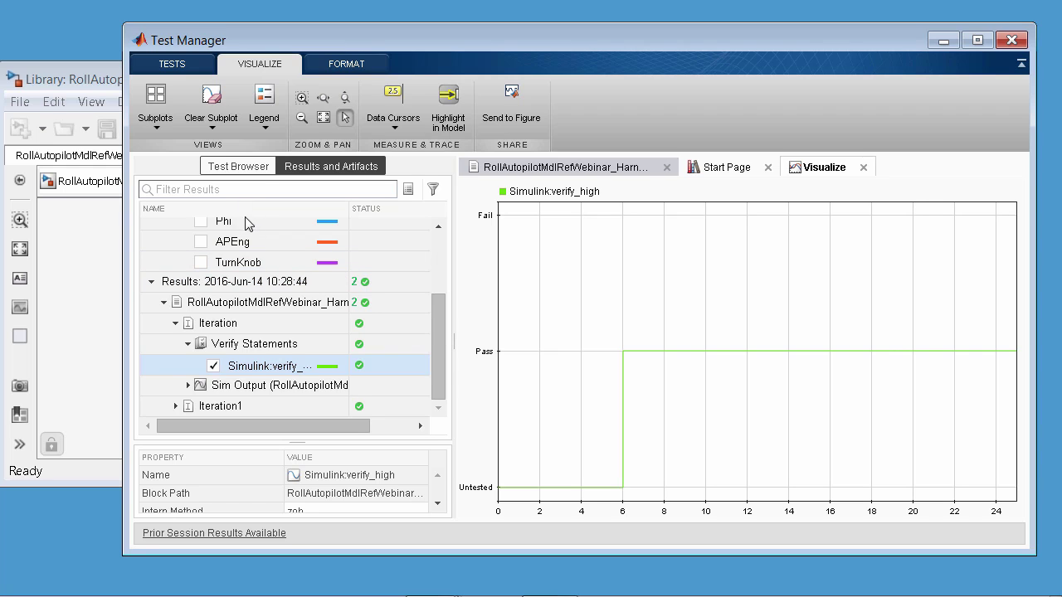
Step: Enable coverage recording for the system under test in the test file's coverage settings and add the MCDC metric
{"action": "left_click", "coordinate": [232, 172]}
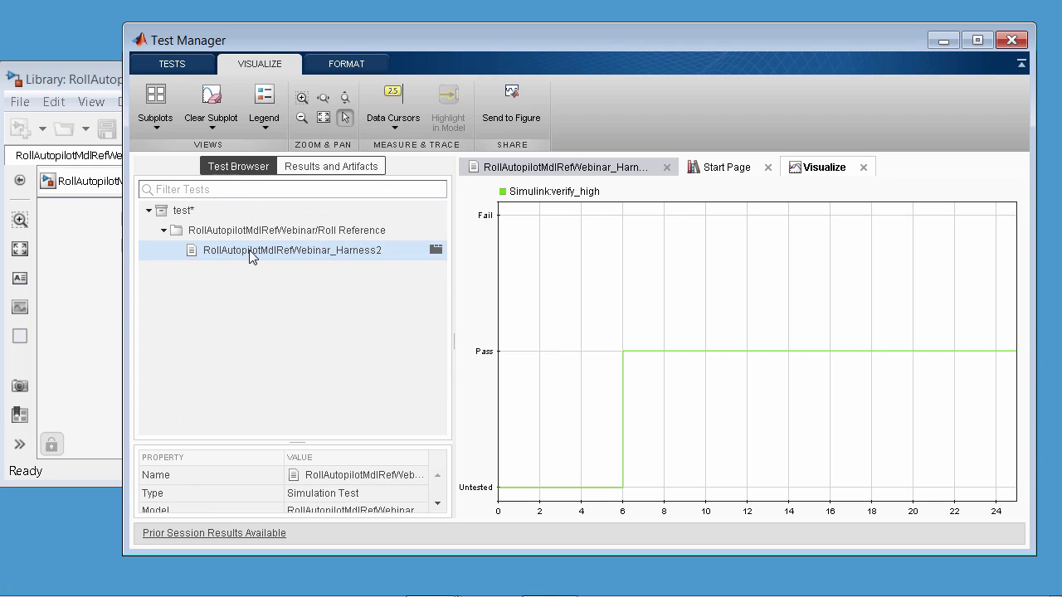
{"action": "left_click", "coordinate": [580, 168]}
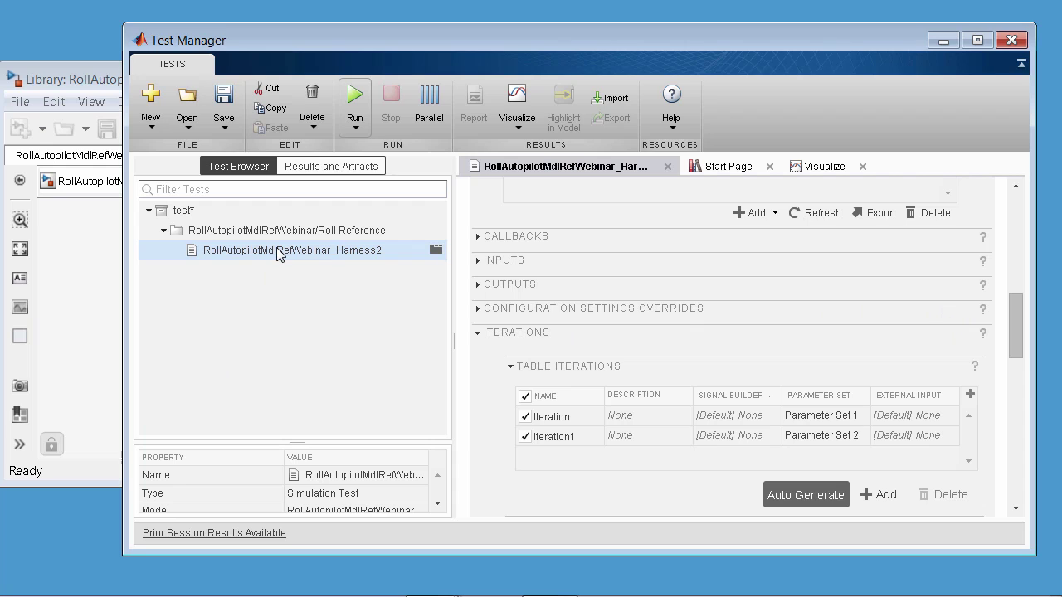
{"action": "left_click", "coordinate": [187, 212]}
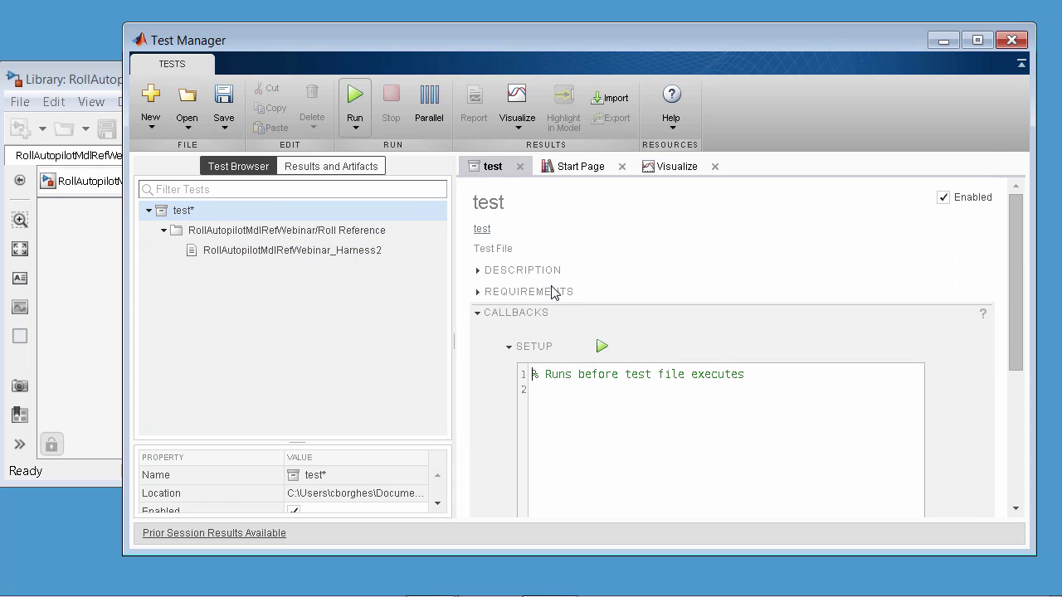
{"action": "left_click", "coordinate": [478, 317]}
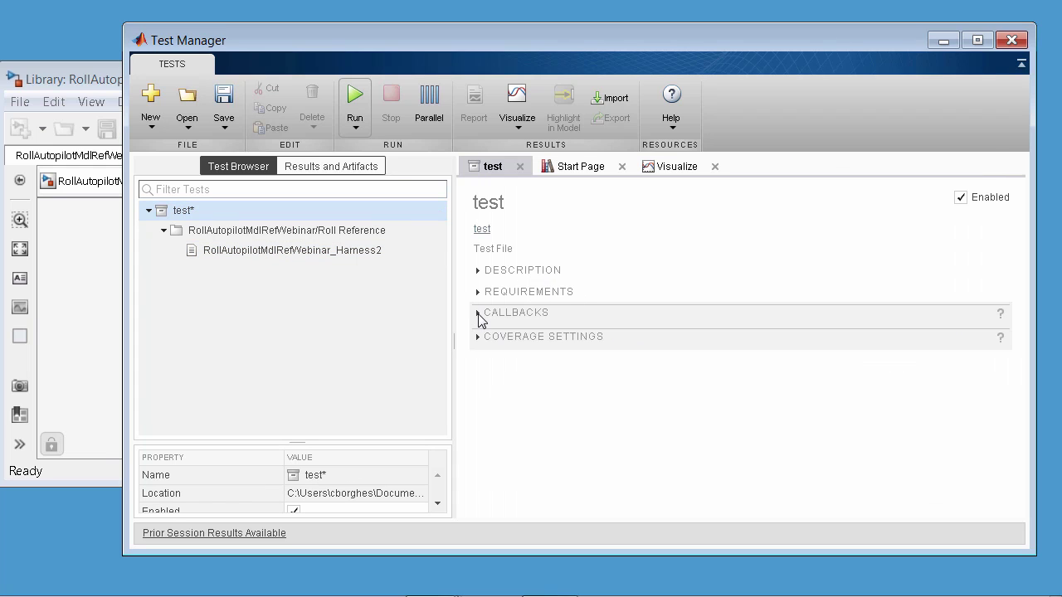
{"action": "left_click", "coordinate": [478, 338]}
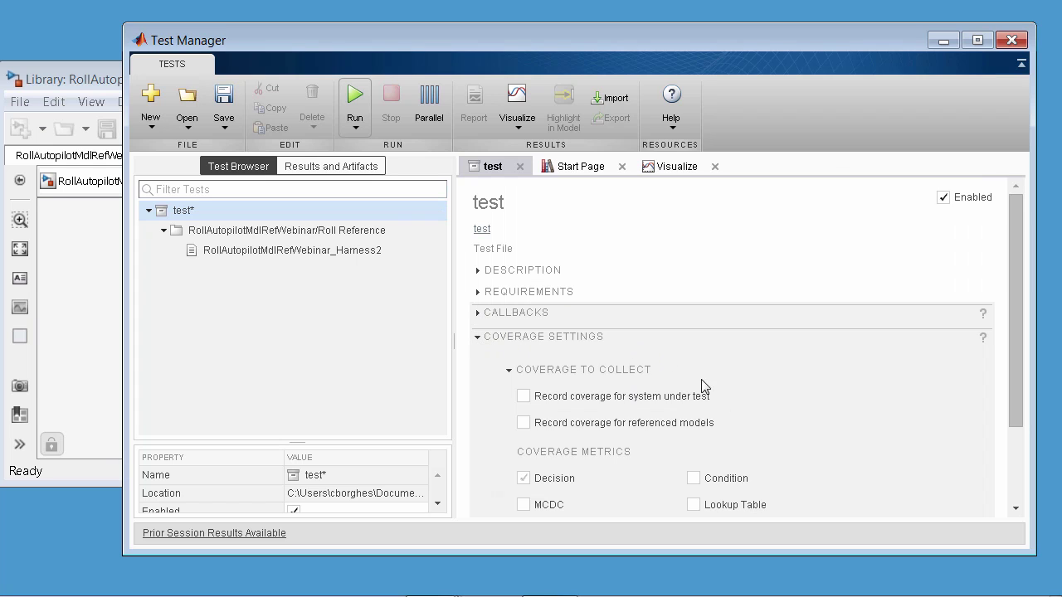
{"action": "left_click", "coordinate": [524, 398]}
{"action": "left_click_drag", "start_coordinate": [1014, 382], "coordinate": [1021, 430]}
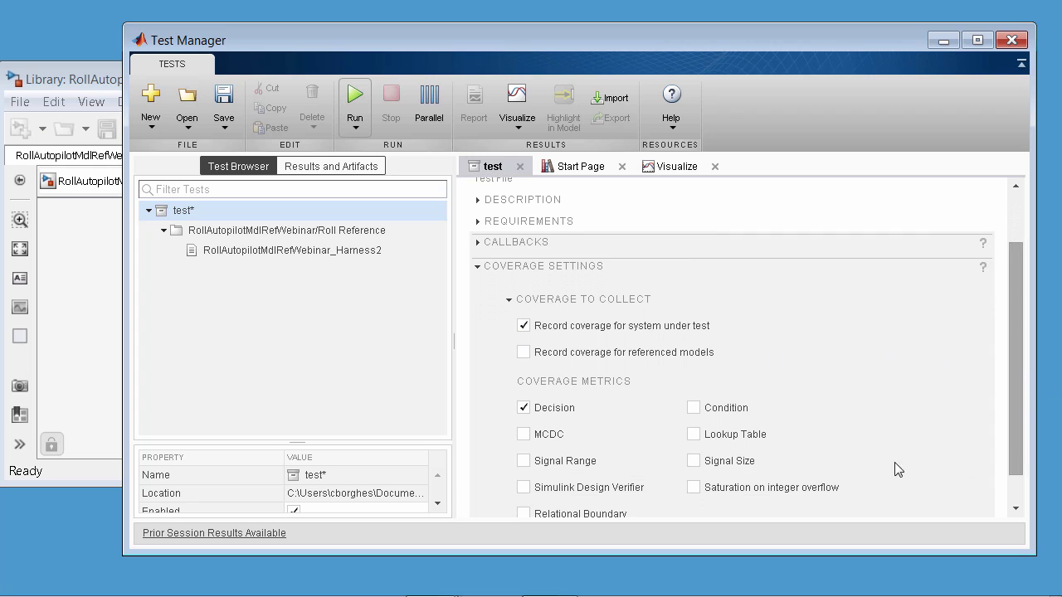
{"action": "left_click", "coordinate": [522, 435]}
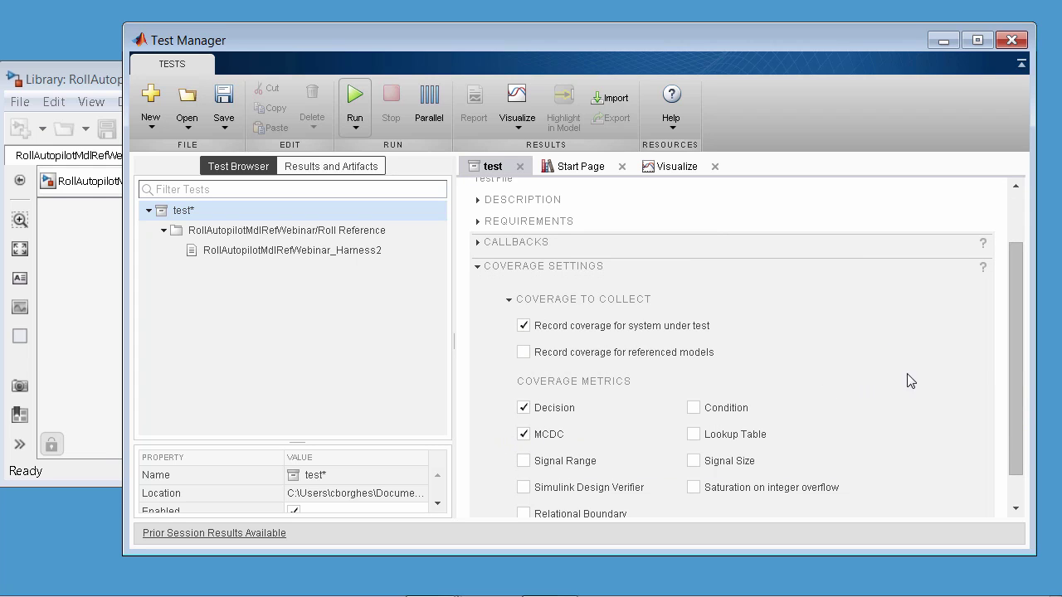
{"action": "mouse_move", "coordinate": [1014, 367]}
{"action": "left_mouse_down"}
{"action": "mouse_move", "coordinate": [1014, 380]}
{"action": "mouse_move", "coordinate": [1009, 332]}
{"action": "mouse_move", "coordinate": [1006, 357]}
{"action": "left_mouse_up"}
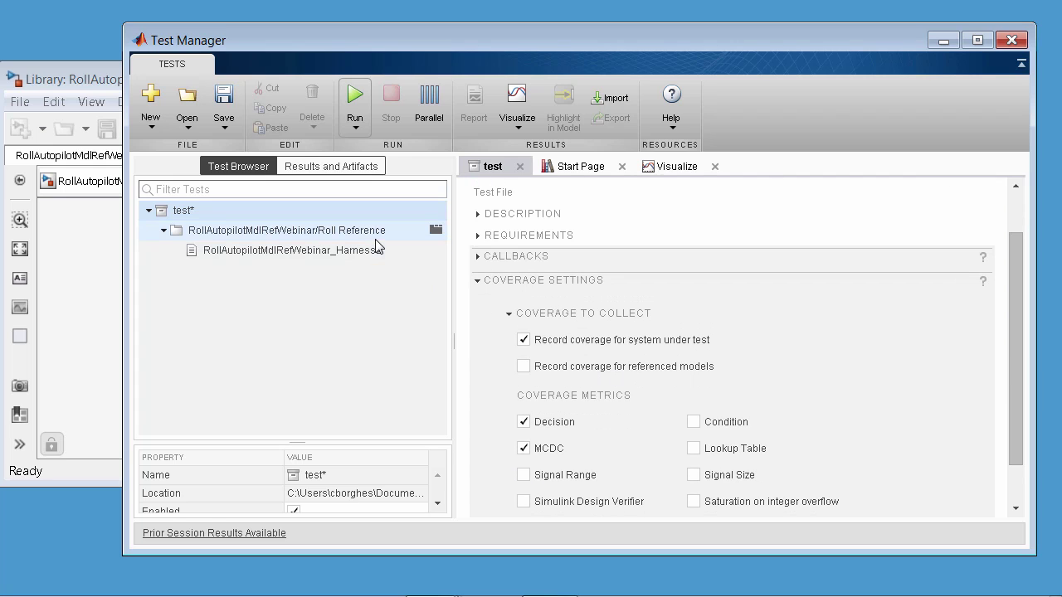
Step: Run the whole test file with coverage, collapse its coverage settings, and expand the newest result set
{"action": "left_click", "coordinate": [354, 97]}
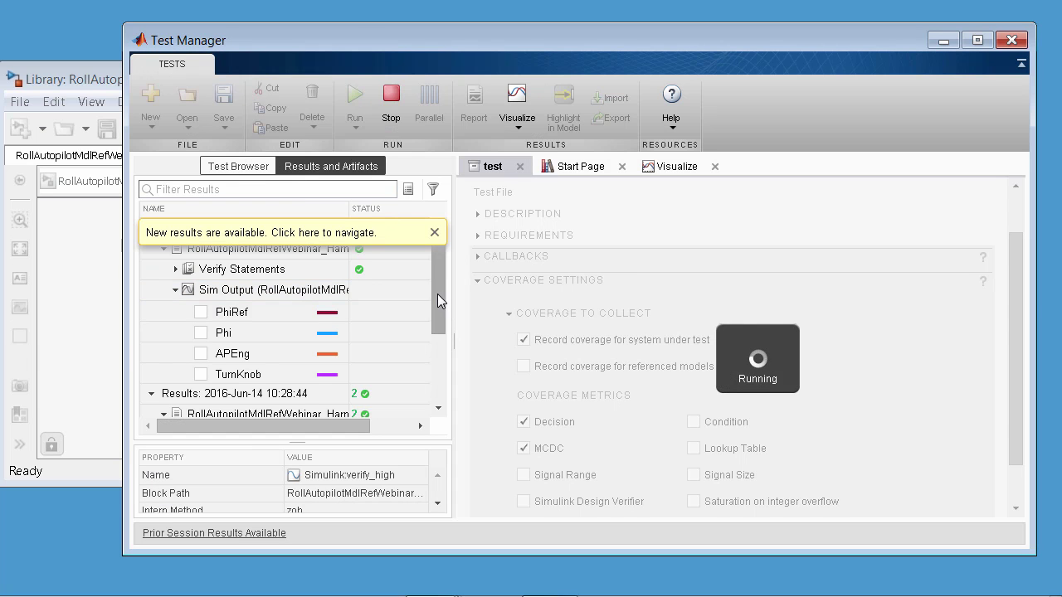
{"action": "left_click_drag", "start_coordinate": [437, 294], "coordinate": [430, 393]}
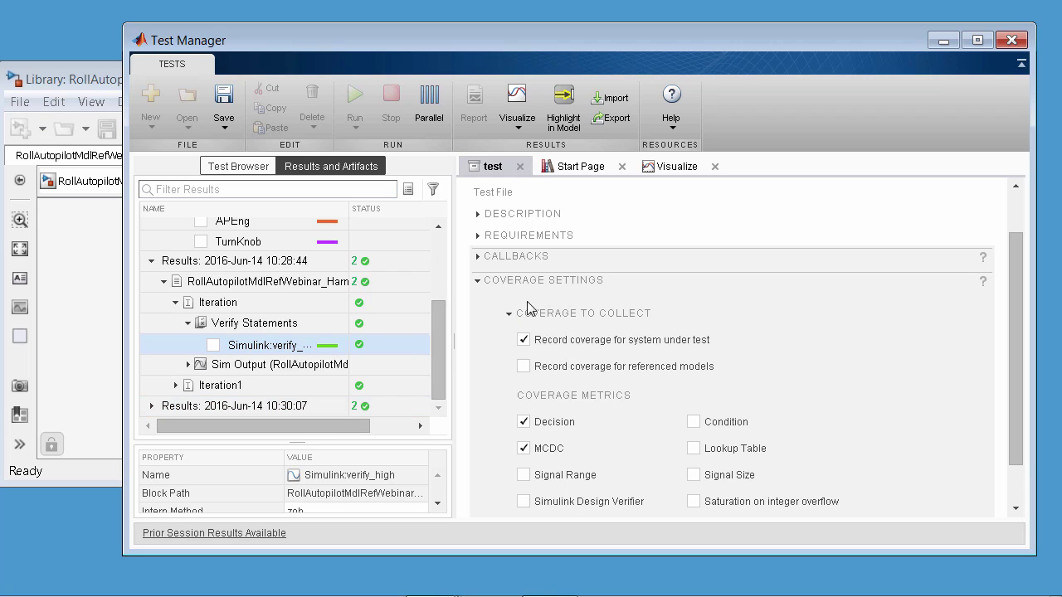
{"action": "left_click", "coordinate": [477, 282]}
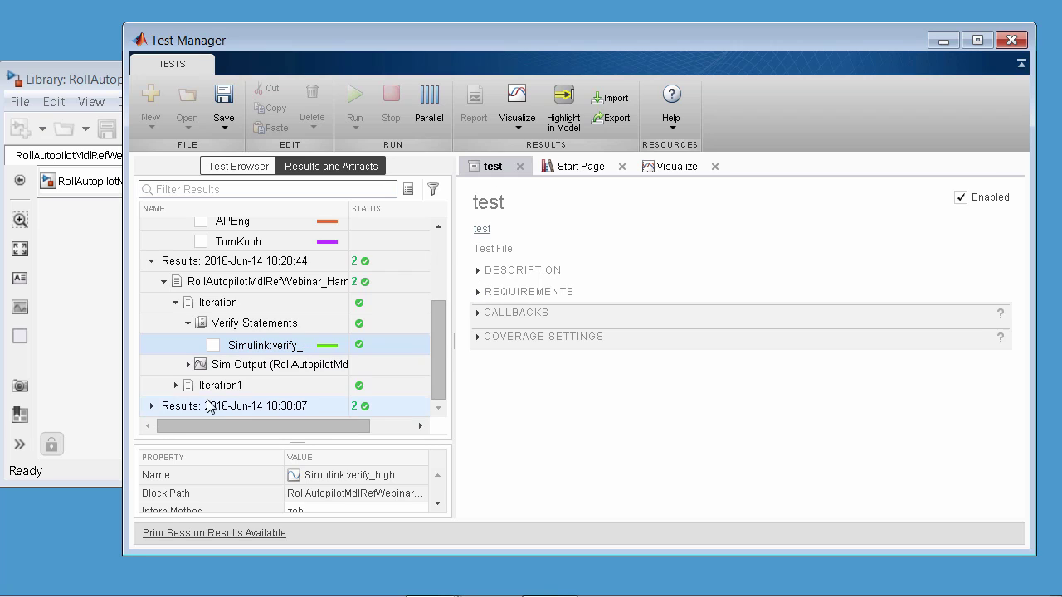
{"action": "left_click", "coordinate": [151, 406]}
{"action": "left_click_drag", "start_coordinate": [436, 339], "coordinate": [436, 349]}
{"action": "left_click", "coordinate": [175, 409]}
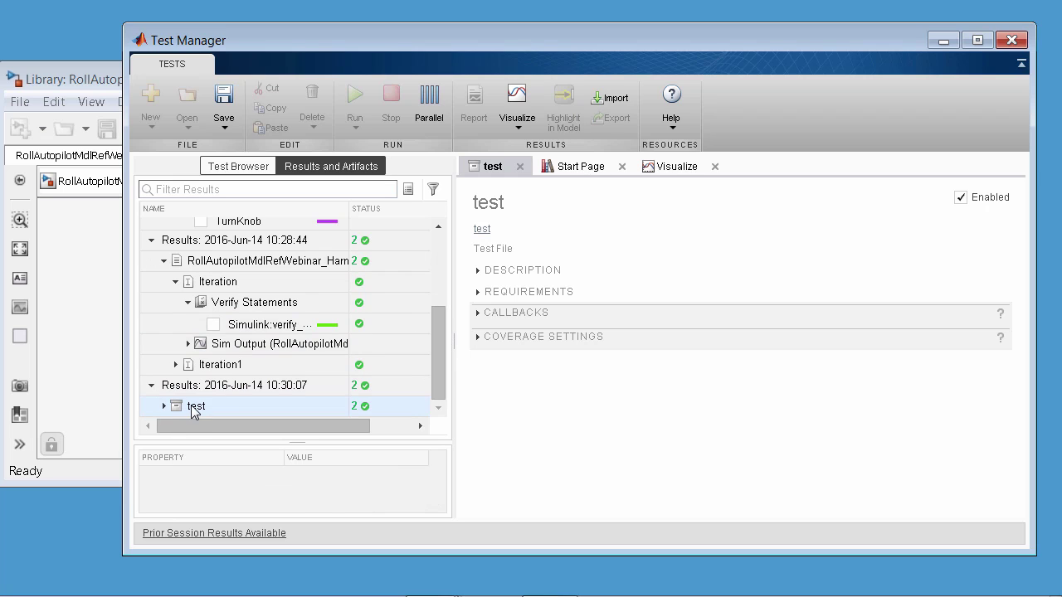
Step: Open the test file's result and examine its aggregated Decision, MCDC and execution coverage in a maximized window
{"action": "left_click", "coordinate": [192, 409]}
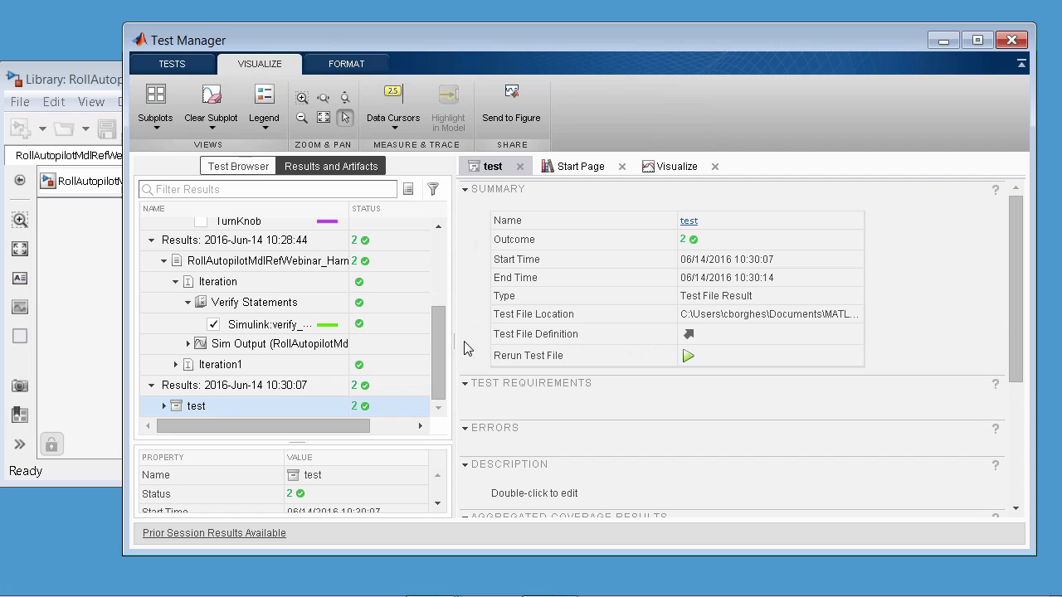
{"action": "scroll", "coordinate": [615, 306], "scroll_direction": "down", "scroll_amount": 3}
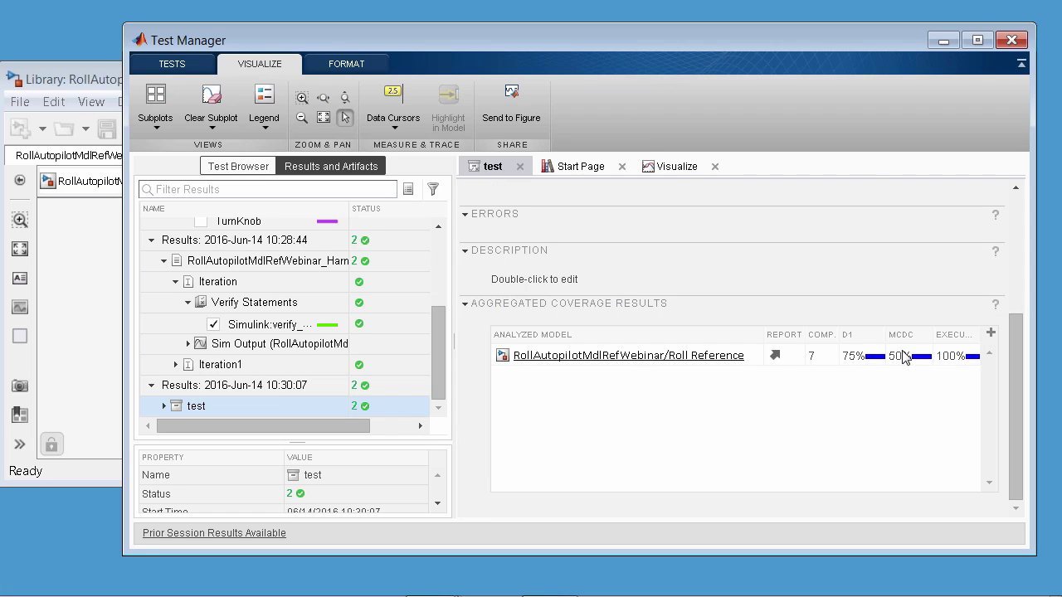
{"action": "mouse_move", "coordinate": [896, 356]}
{"action": "left_click", "coordinate": [984, 40]}
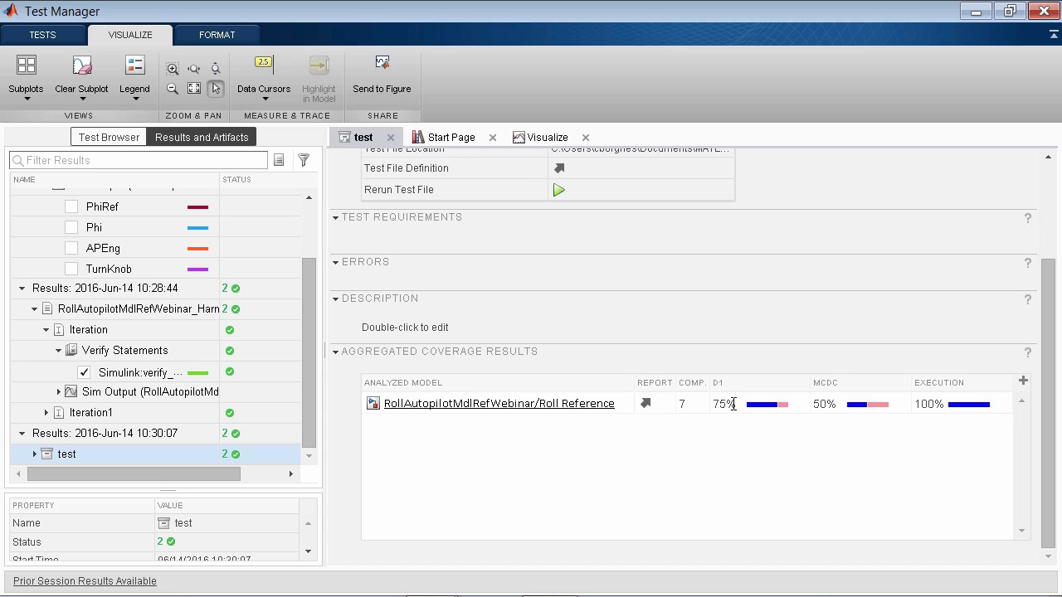
Step: Start a report for the newest result set and limit its included results to Only Passed Tests
{"action": "left_click_drag", "start_coordinate": [305, 358], "coordinate": [309, 288]}
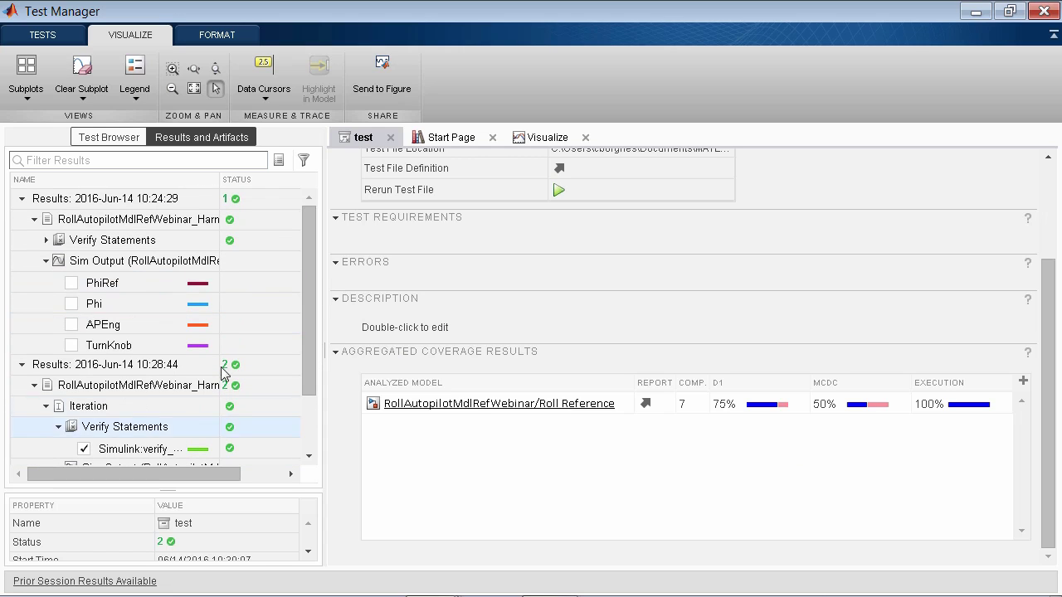
{"action": "left_click_drag", "start_coordinate": [303, 334], "coordinate": [292, 423]}
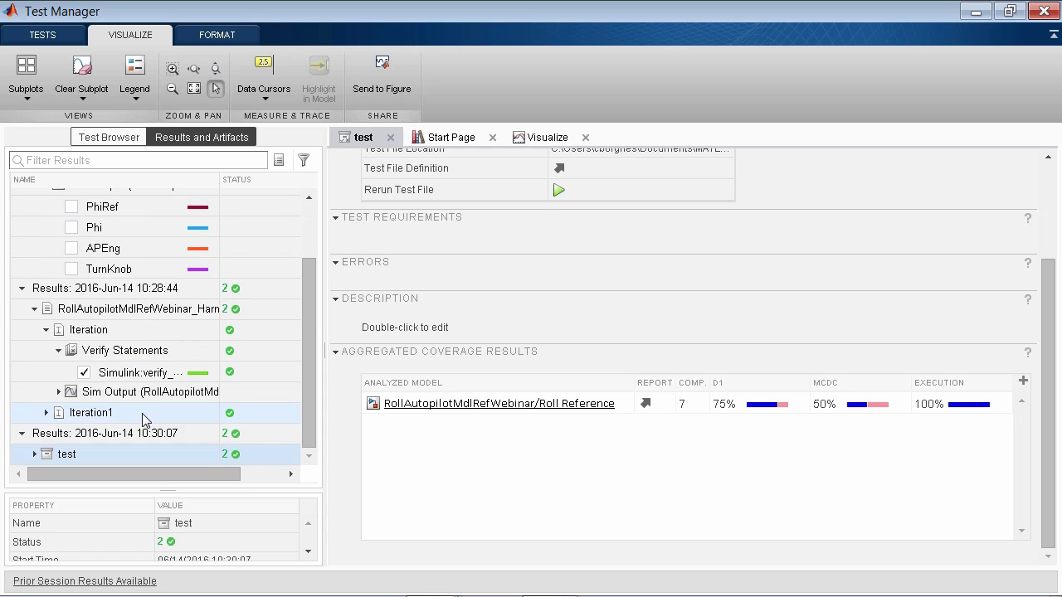
{"action": "left_click", "coordinate": [137, 435]}
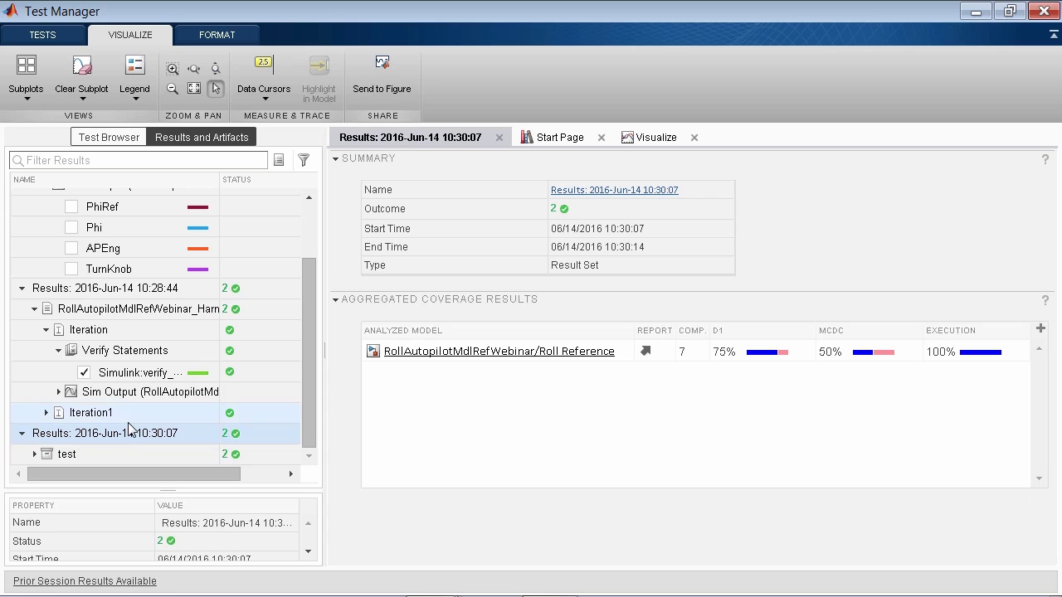
{"action": "right_click", "coordinate": [129, 434]}
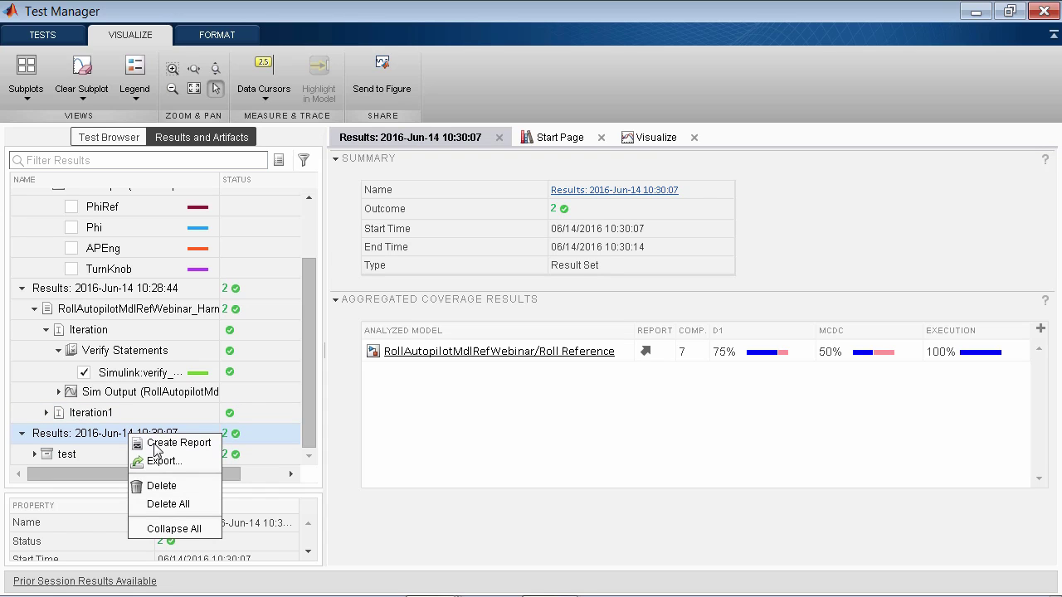
{"action": "left_click", "coordinate": [155, 446]}
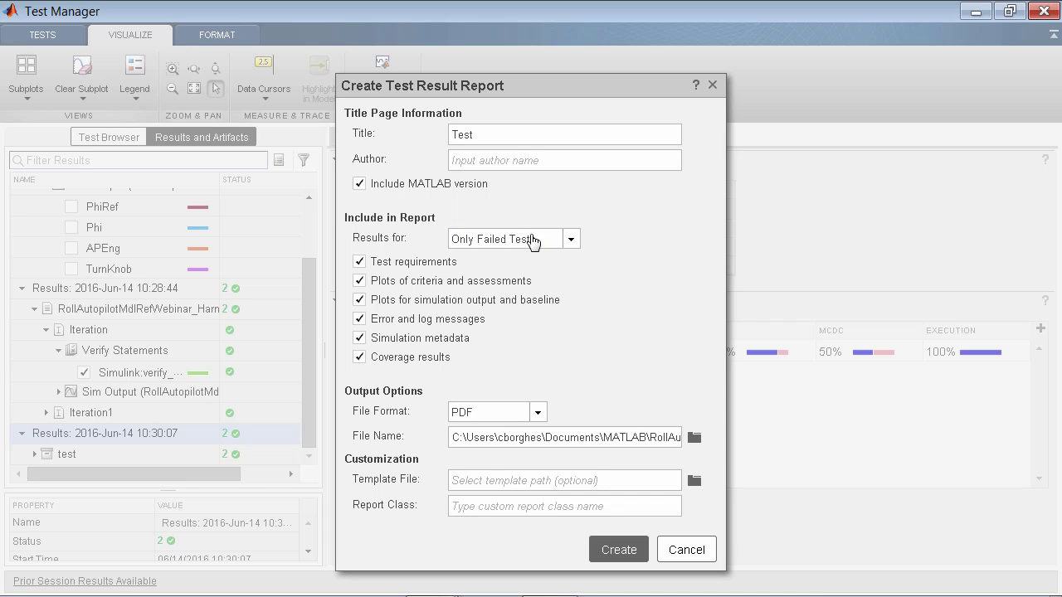
{"action": "left_click", "coordinate": [568, 240]}
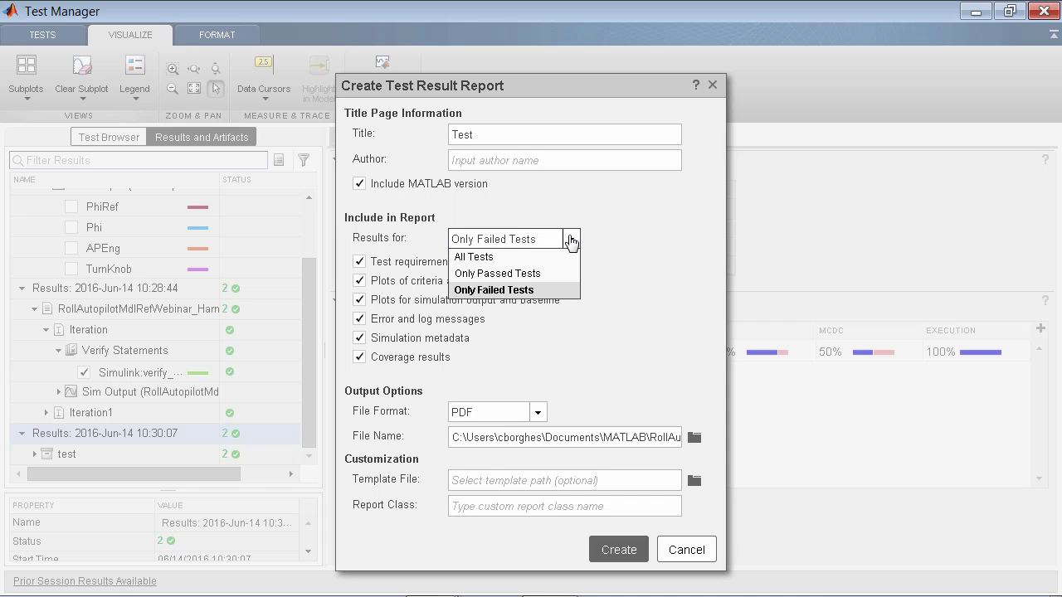
{"action": "left_click", "coordinate": [535, 274]}
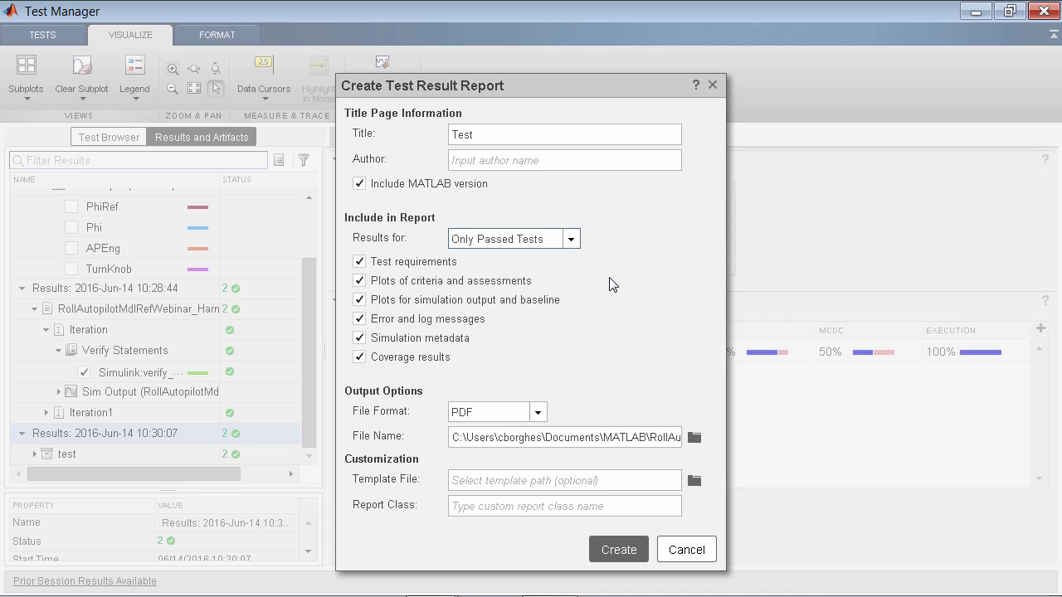
Step: Set the report class to MyCustomTestReport, copied from verifyStatement.m in the MATLAB editor, and create the PDF report
{"action": "left_click", "coordinate": [487, 508]}
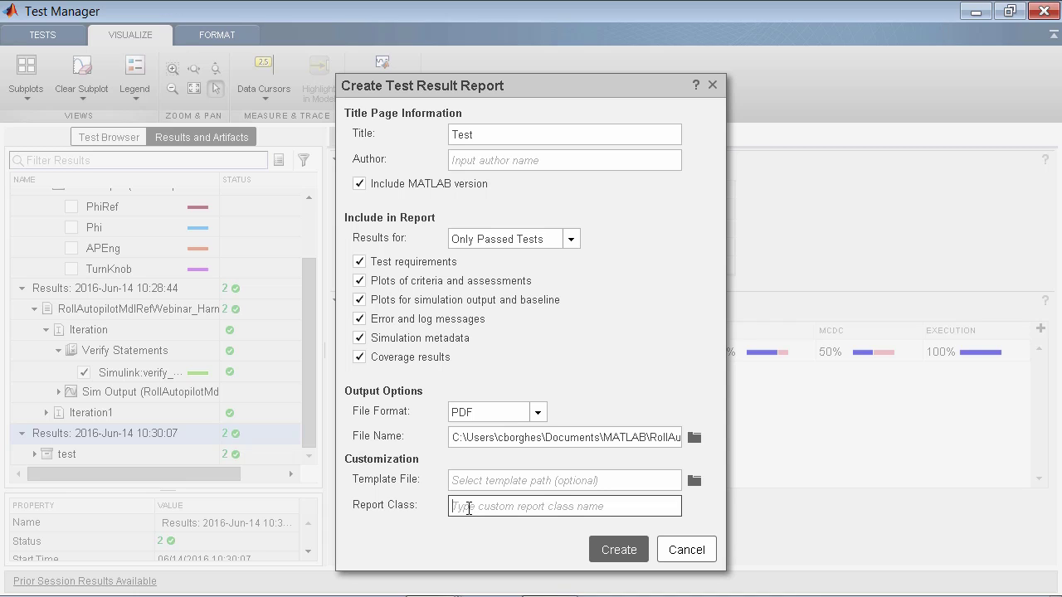
{"action": "left_click", "coordinate": [438, 587]}
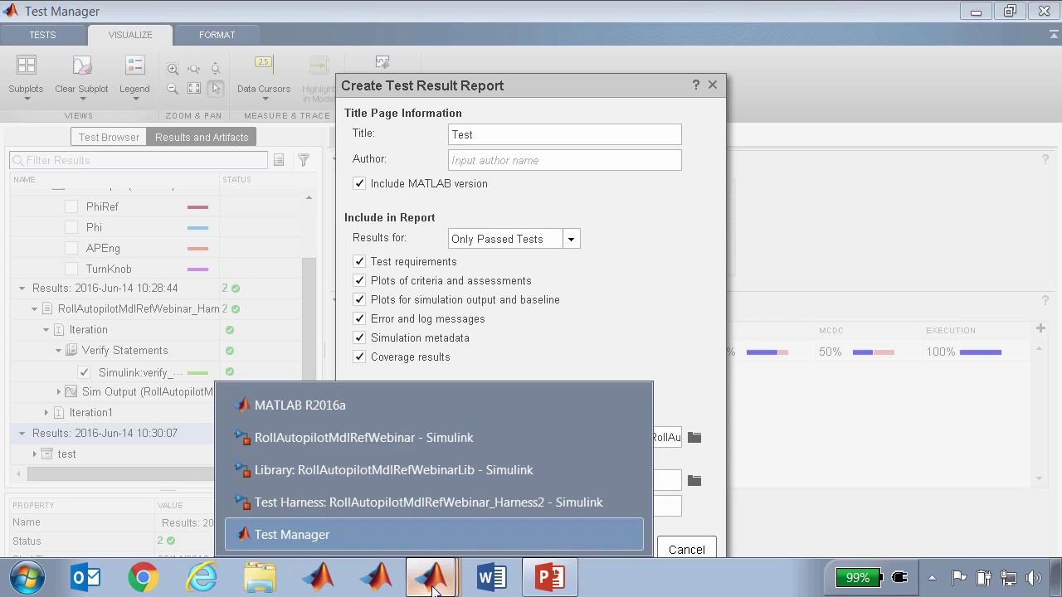
{"action": "left_click", "coordinate": [334, 406]}
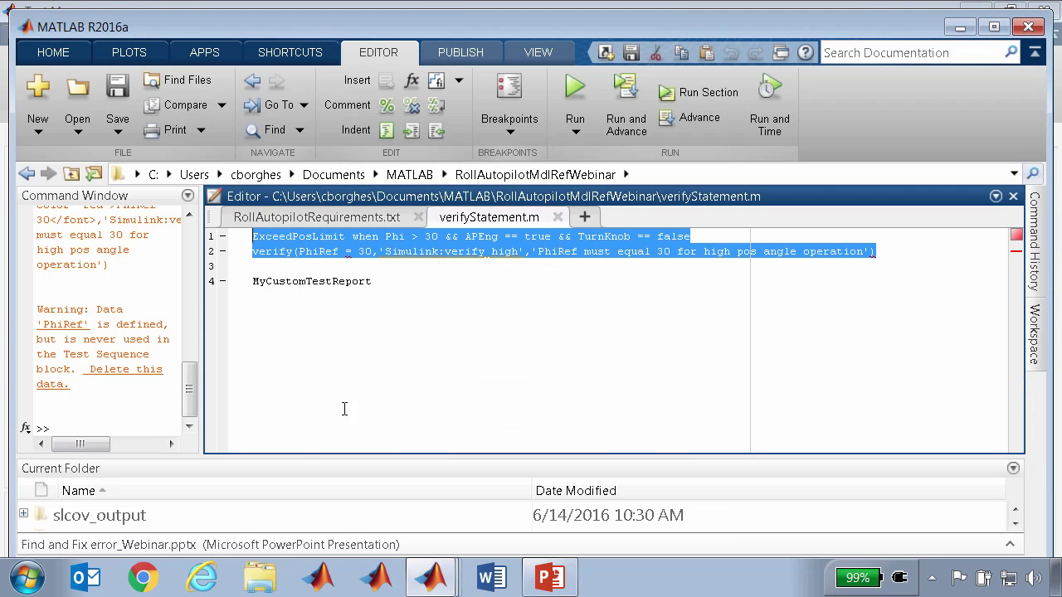
{"action": "double_click", "coordinate": [432, 342]}
{"action": "key", "text": "ctrl+c"}
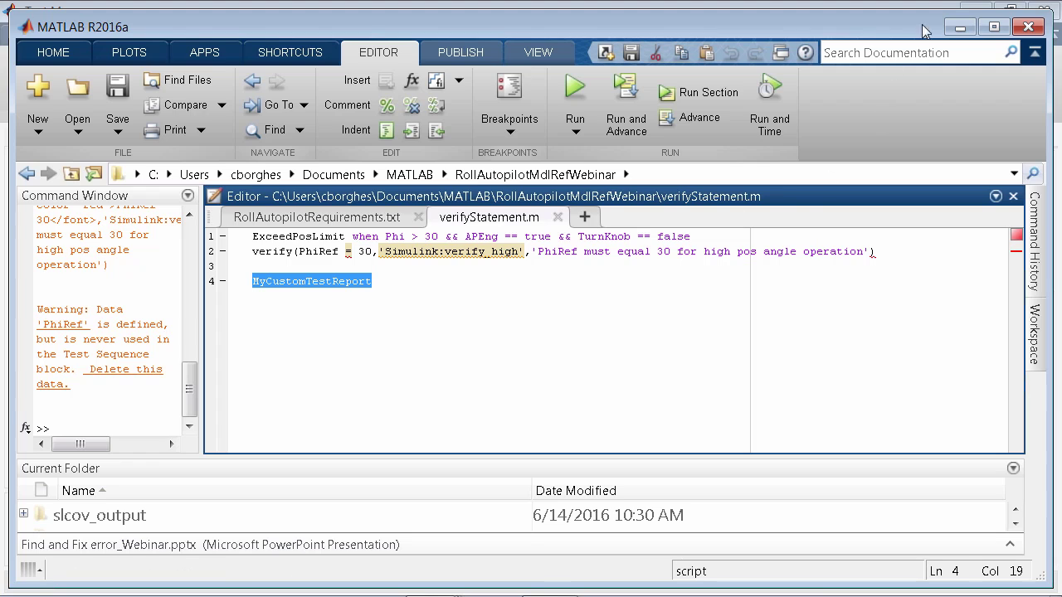
{"action": "left_click", "coordinate": [962, 32]}
{"action": "left_click", "coordinate": [463, 505]}
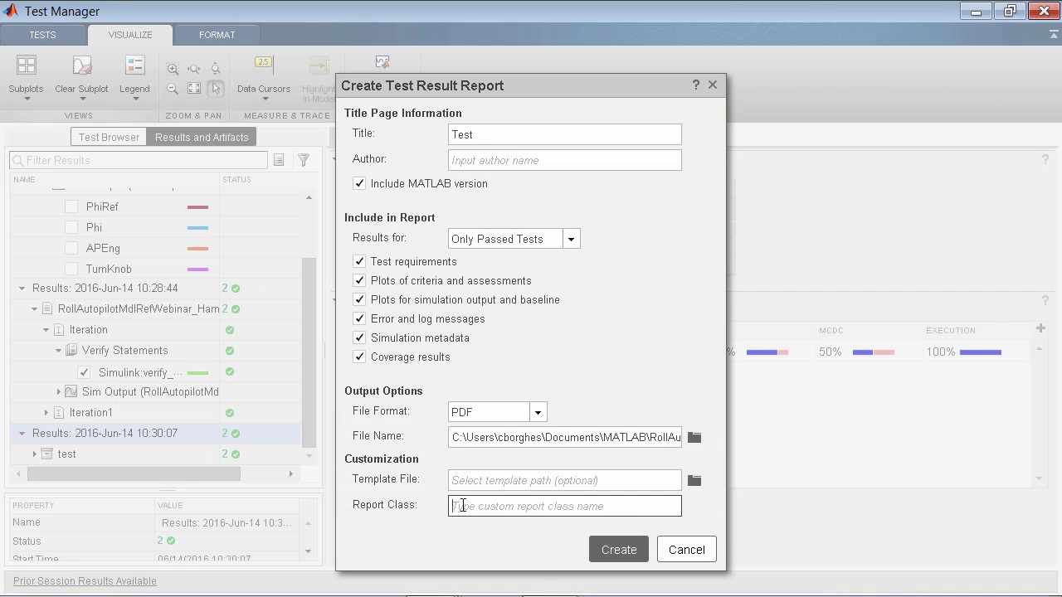
{"action": "key", "text": "ctrl+v"}
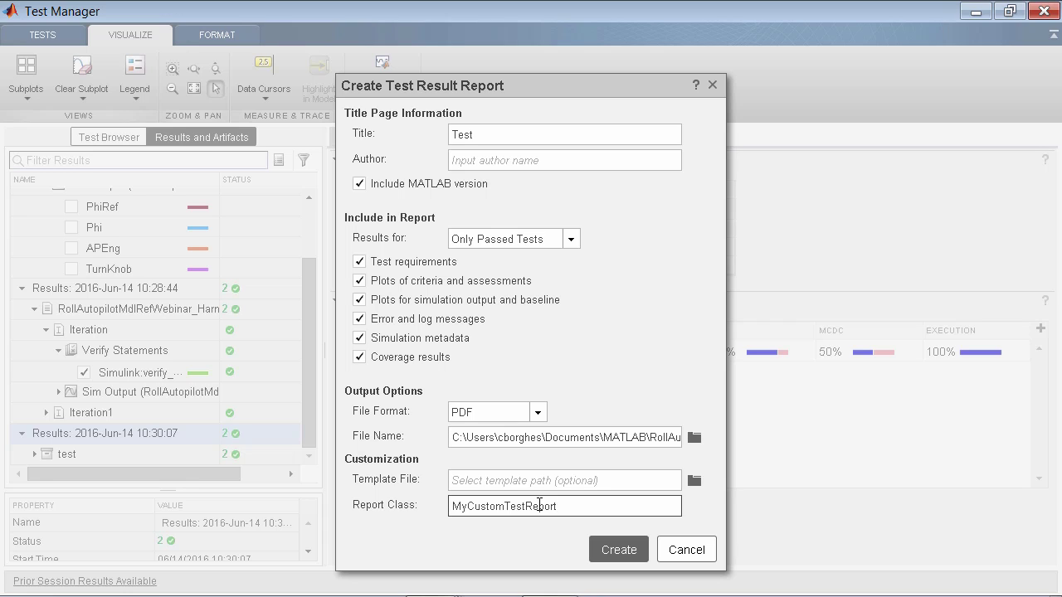
{"action": "left_click", "coordinate": [621, 551]}
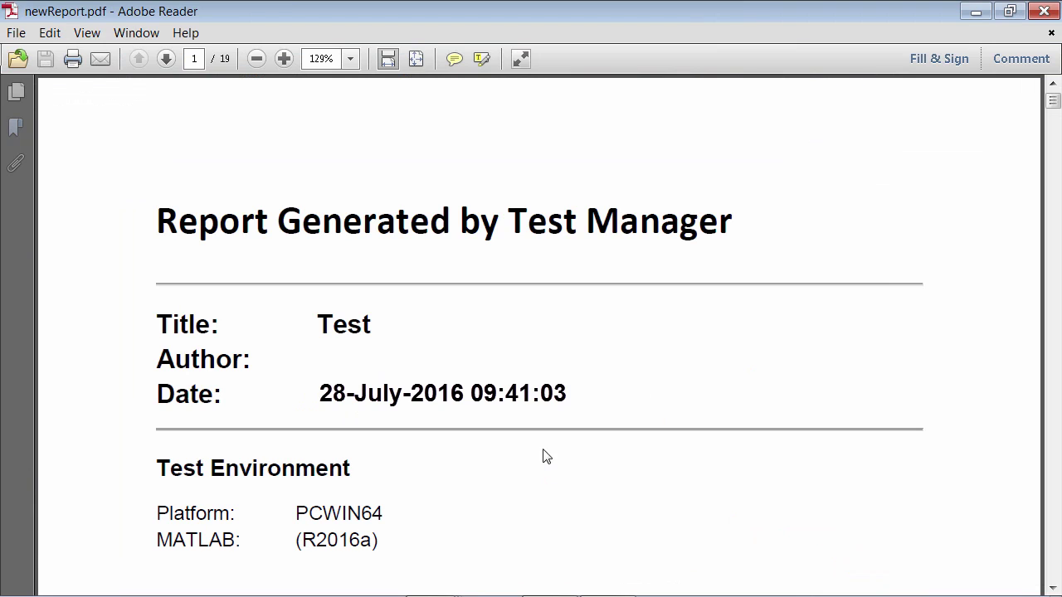
Step: Examine the report's title page, passed-results summary, aggregated coverage results and test suite information
{"action": "scroll", "coordinate": [534, 432], "scroll_direction": "down", "scroll_amount": 6}
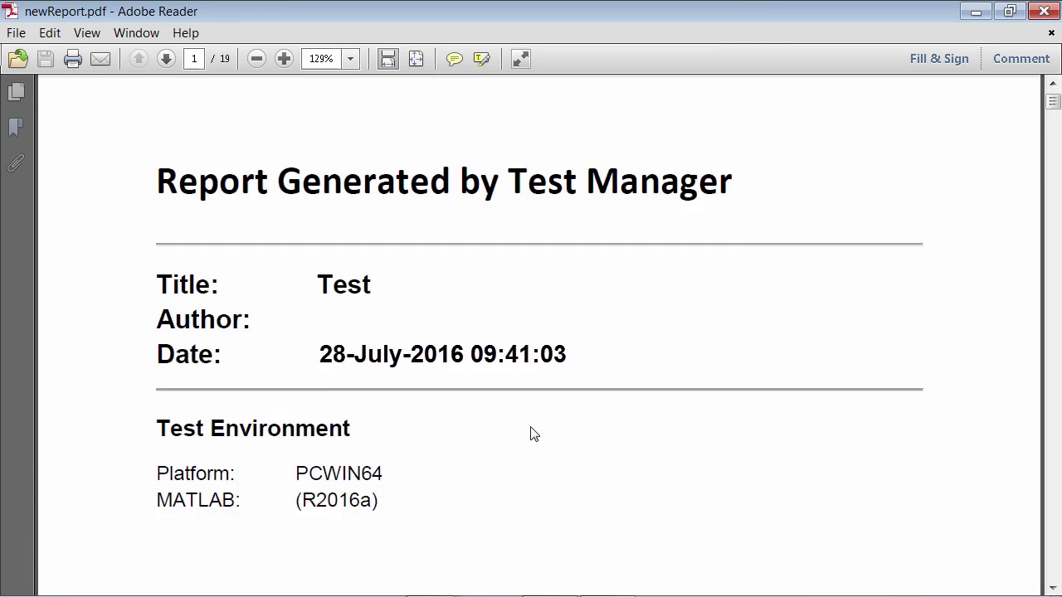
{"action": "scroll", "coordinate": [533, 432], "scroll_direction": "down", "scroll_amount": 20}
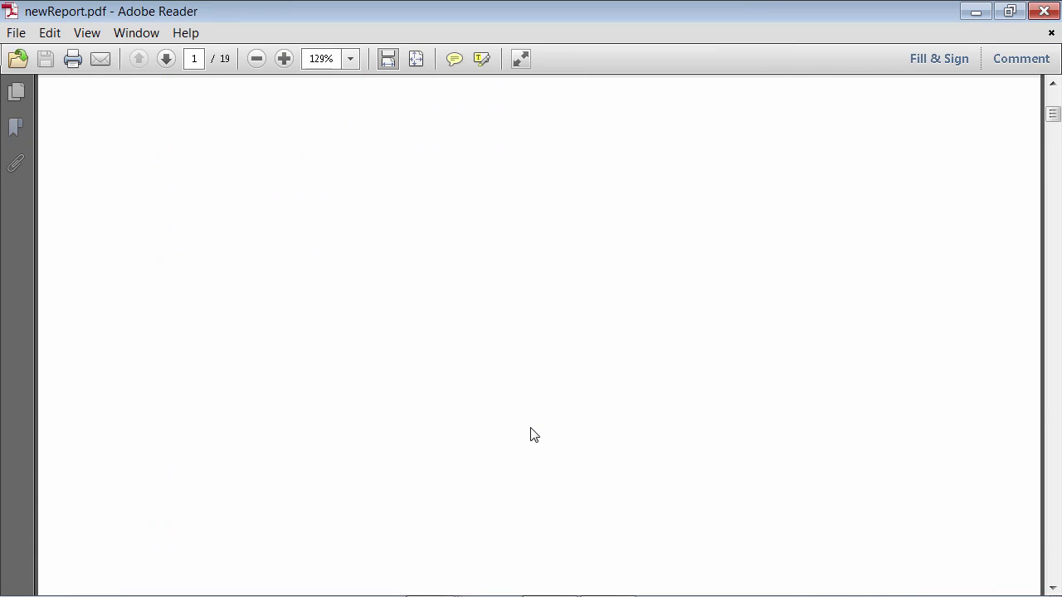
{"action": "scroll", "coordinate": [531, 432], "scroll_direction": "down", "scroll_amount": 2}
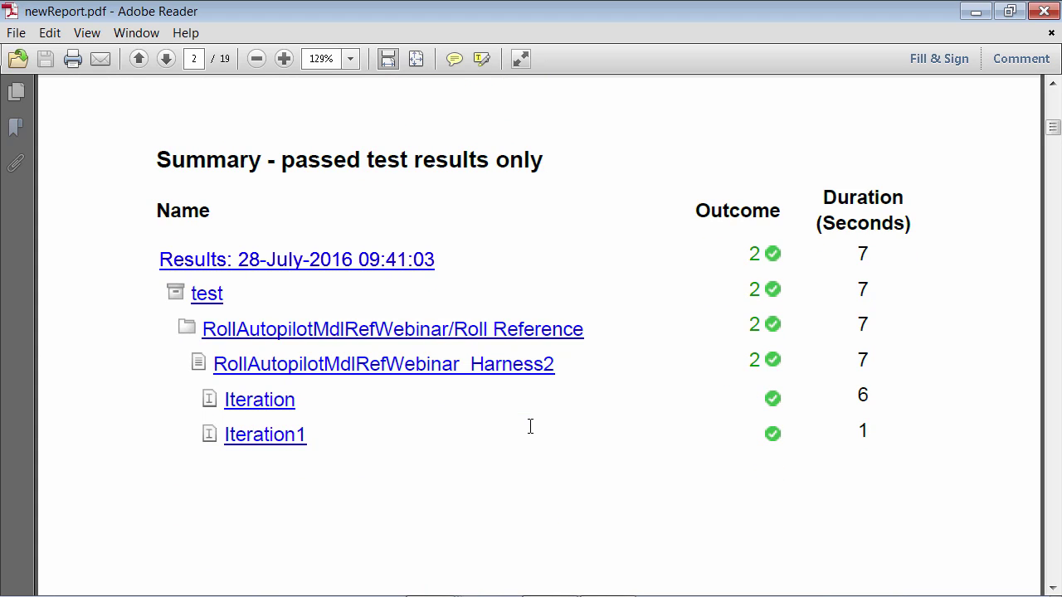
{"action": "scroll", "coordinate": [531, 431], "scroll_direction": "down", "scroll_amount": 1}
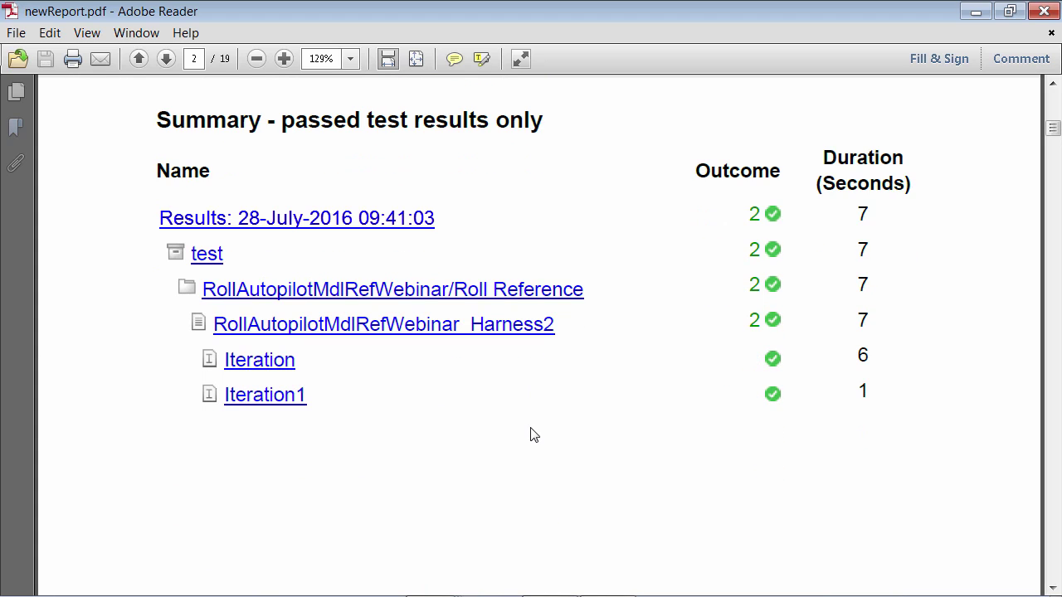
{"action": "scroll", "coordinate": [533, 434], "scroll_direction": "down", "scroll_amount": 1}
{"action": "scroll", "coordinate": [534, 435], "scroll_direction": "down", "scroll_amount": 9}
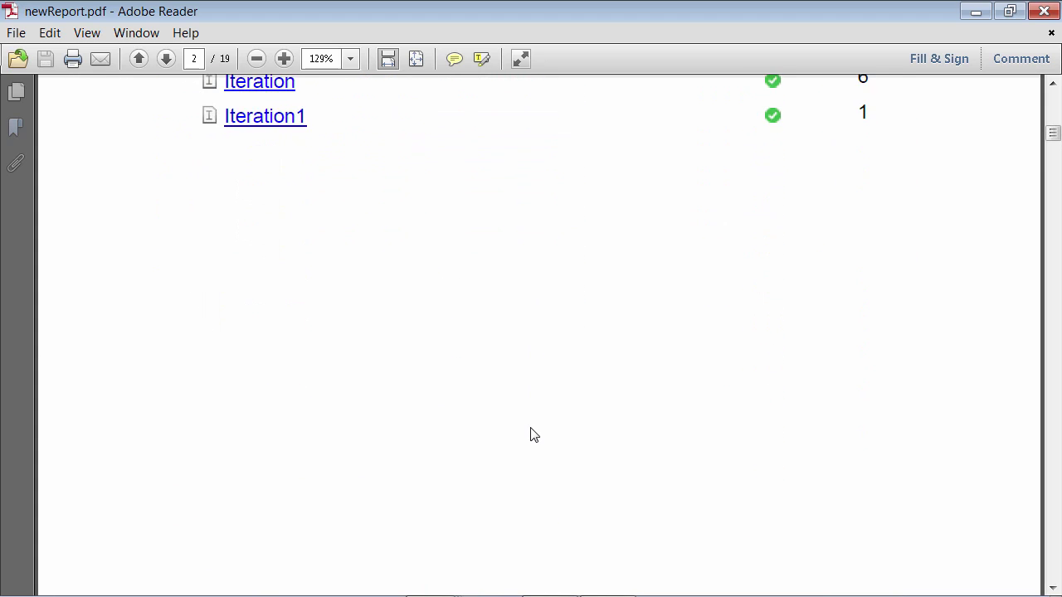
{"action": "scroll", "coordinate": [533, 435], "scroll_direction": "down", "scroll_amount": 15}
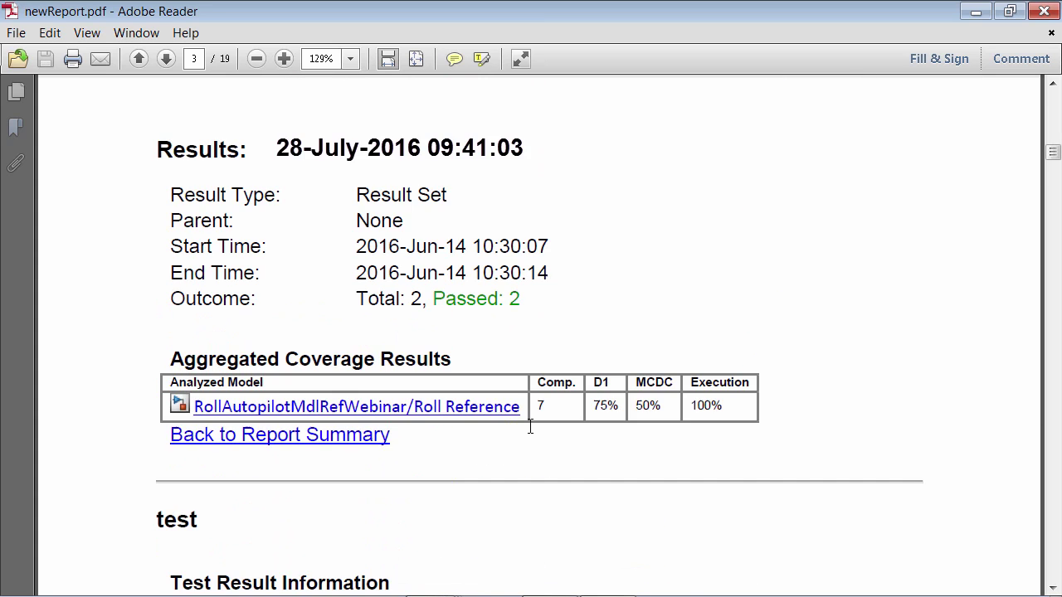
{"action": "scroll", "coordinate": [533, 435], "scroll_direction": "down", "scroll_amount": 20}
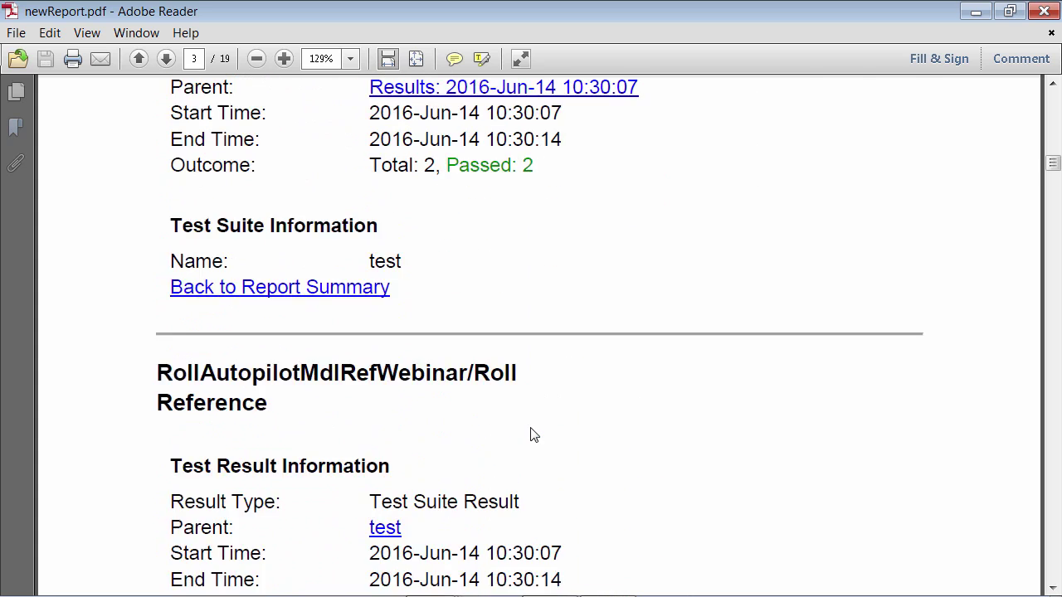
{"action": "scroll", "coordinate": [533, 434], "scroll_direction": "down", "scroll_amount": 8}
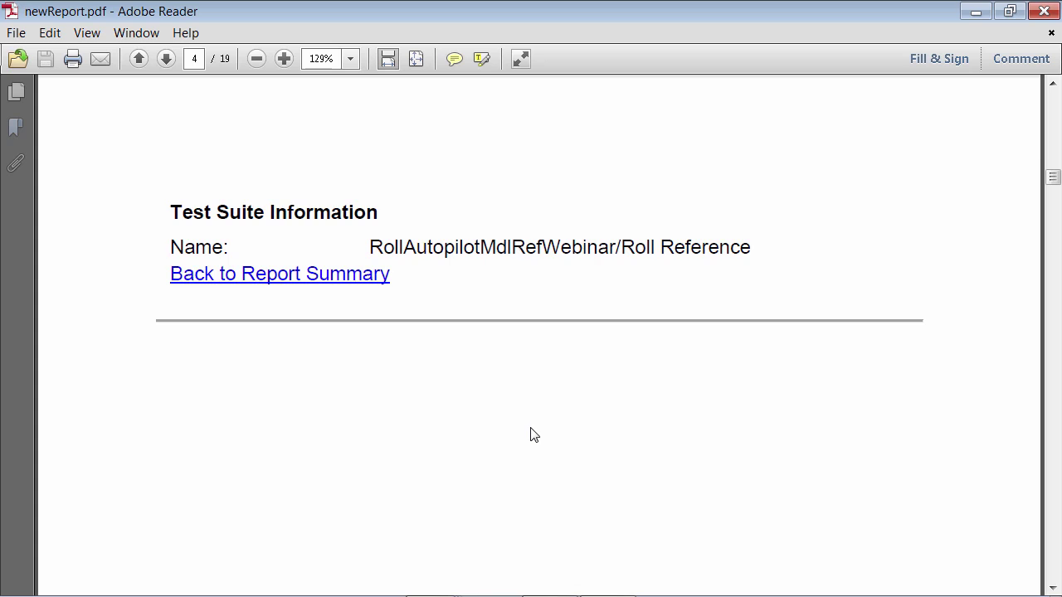
{"action": "scroll", "coordinate": [534, 434], "scroll_direction": "down", "scroll_amount": 15}
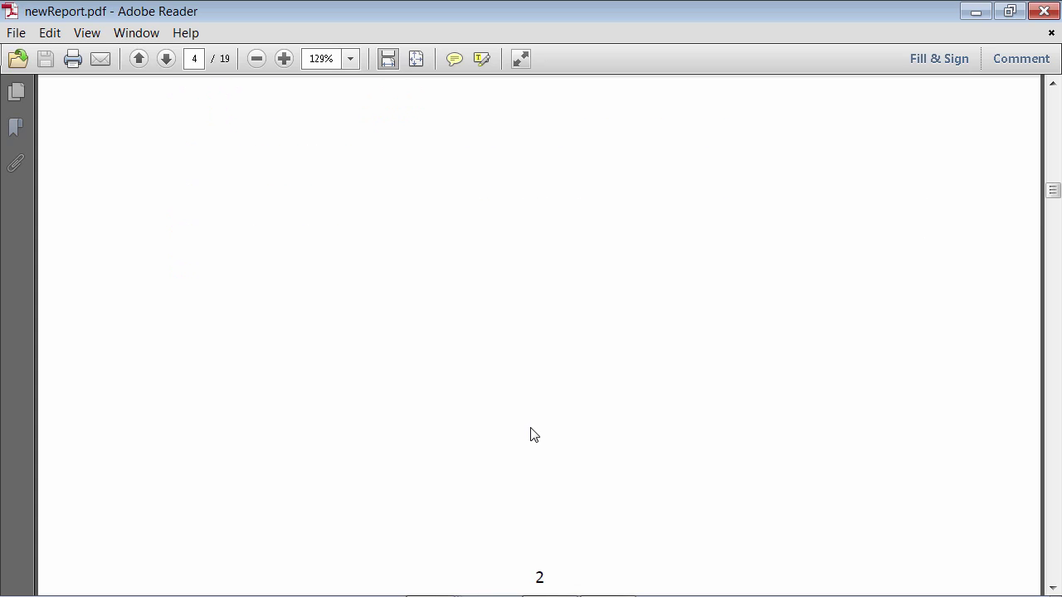
Step: Examine the report's harness model picture, the first iteration's verify result and plot, simulation metadata, parameter overrides and simulation output table
{"action": "scroll", "coordinate": [533, 435], "scroll_direction": "down", "scroll_amount": 18}
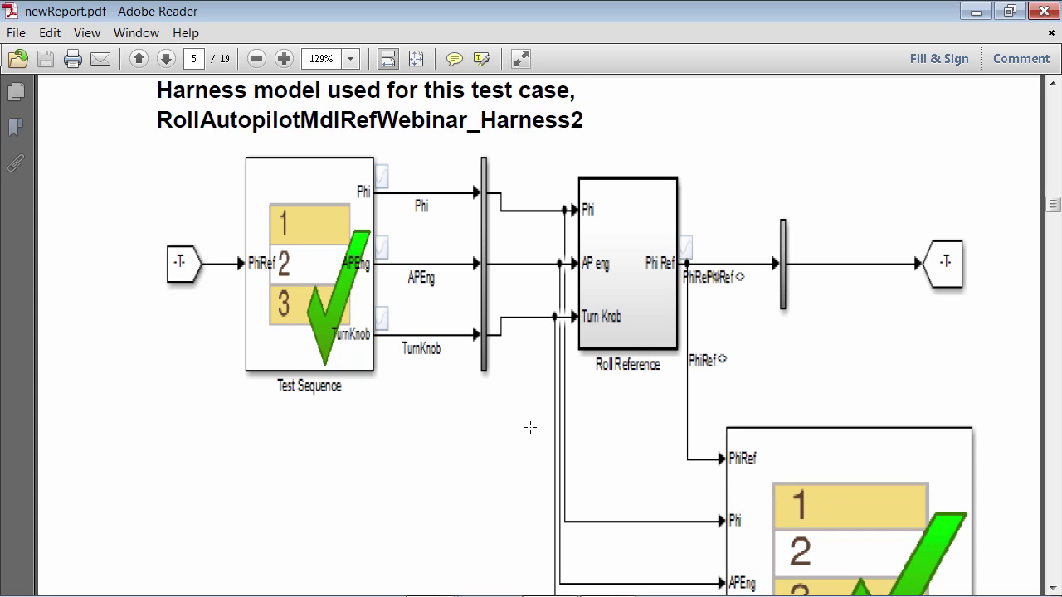
{"action": "scroll", "coordinate": [531, 428], "scroll_direction": "down", "scroll_amount": 10}
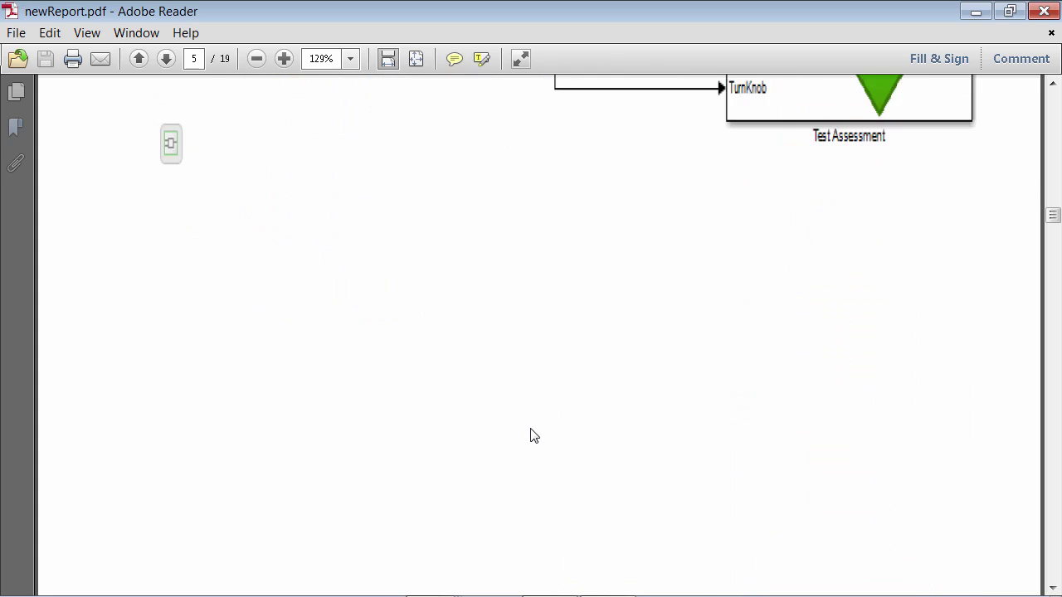
{"action": "scroll", "coordinate": [534, 436], "scroll_direction": "down", "scroll_amount": 10}
{"action": "scroll", "coordinate": [531, 431], "scroll_direction": "down", "scroll_amount": 4}
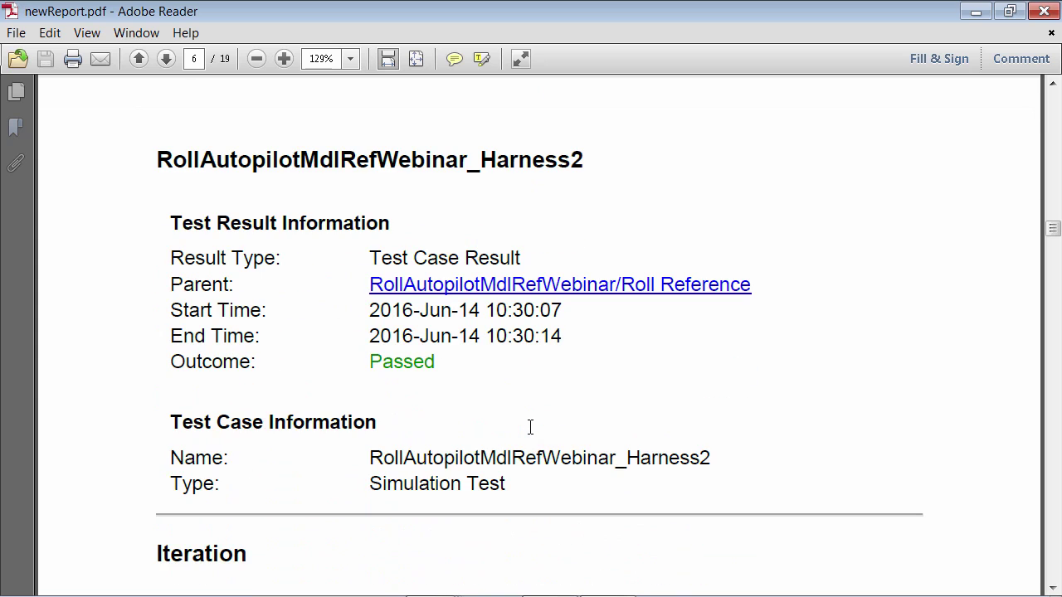
{"action": "scroll", "coordinate": [530, 430], "scroll_direction": "down", "scroll_amount": 13}
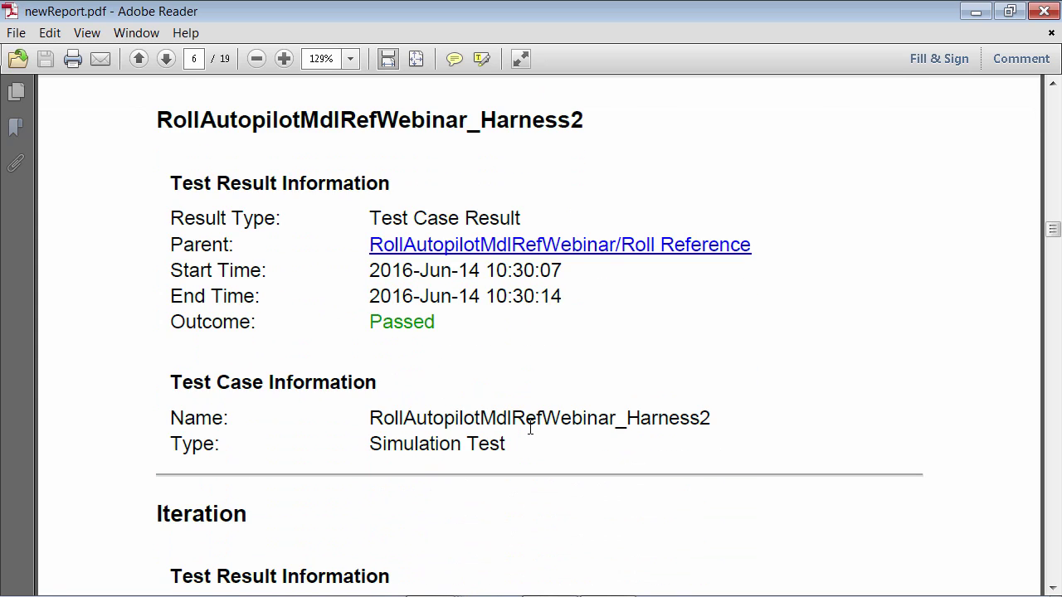
{"action": "scroll", "coordinate": [534, 437], "scroll_direction": "down", "scroll_amount": 8}
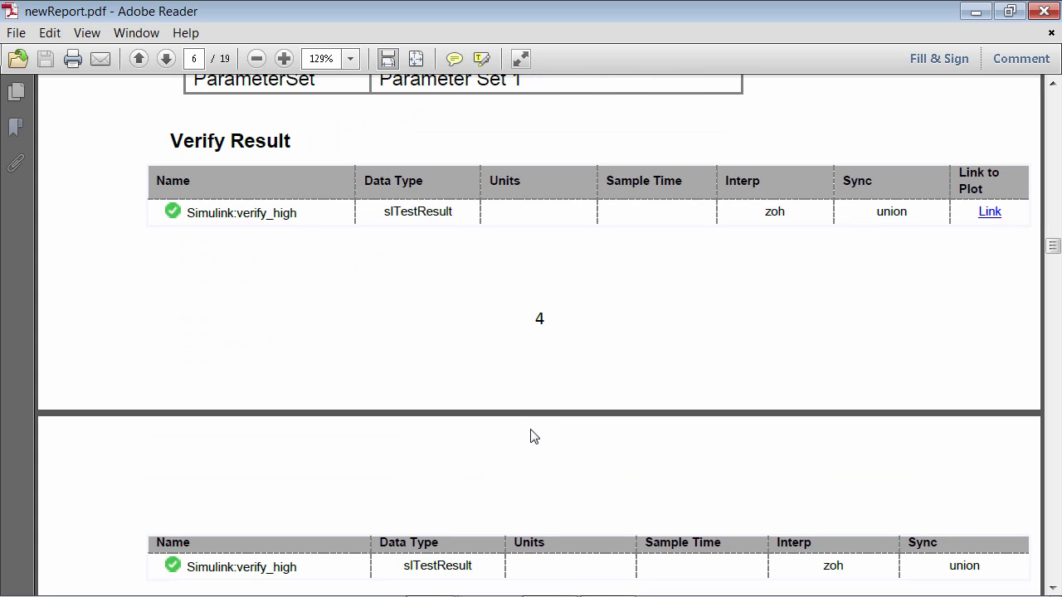
{"action": "scroll", "coordinate": [540, 437], "scroll_direction": "down", "scroll_amount": 15}
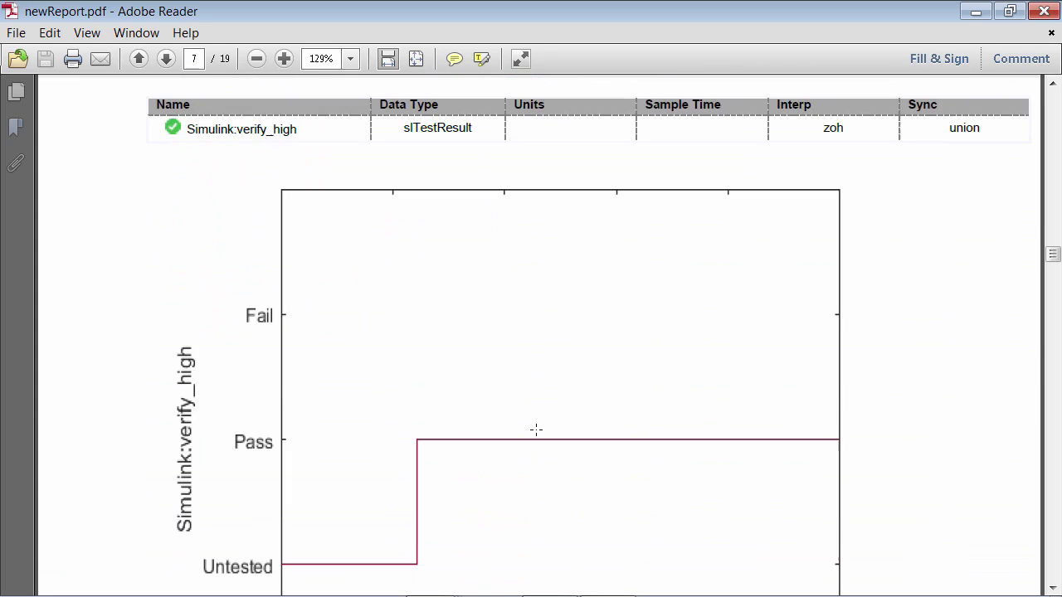
{"action": "scroll", "coordinate": [535, 429], "scroll_direction": "down", "scroll_amount": 17}
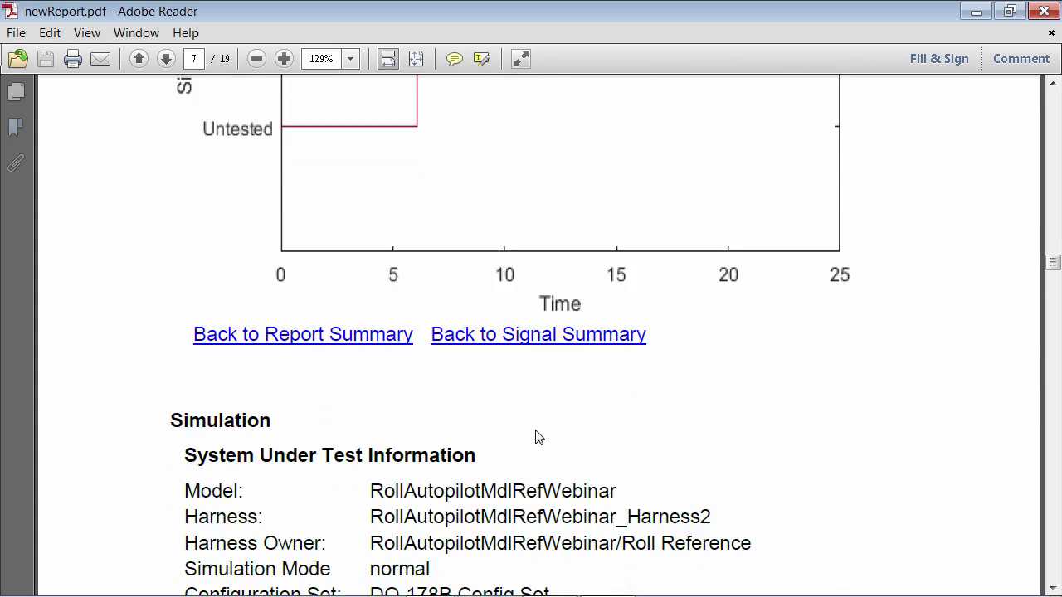
{"action": "scroll", "coordinate": [535, 433], "scroll_direction": "down", "scroll_amount": 9}
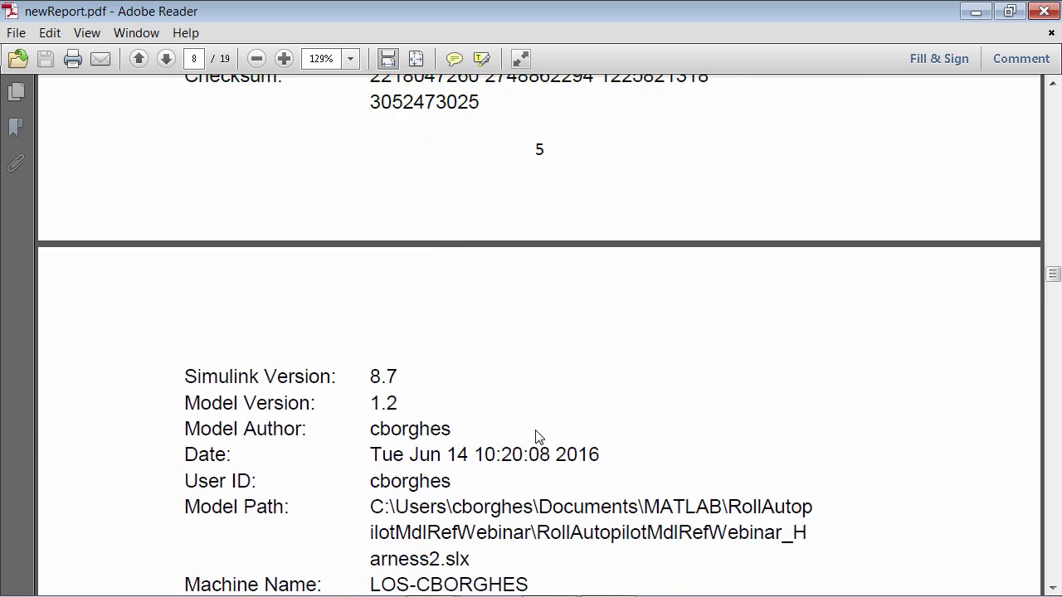
{"action": "scroll", "coordinate": [535, 429], "scroll_direction": "down", "scroll_amount": 2}
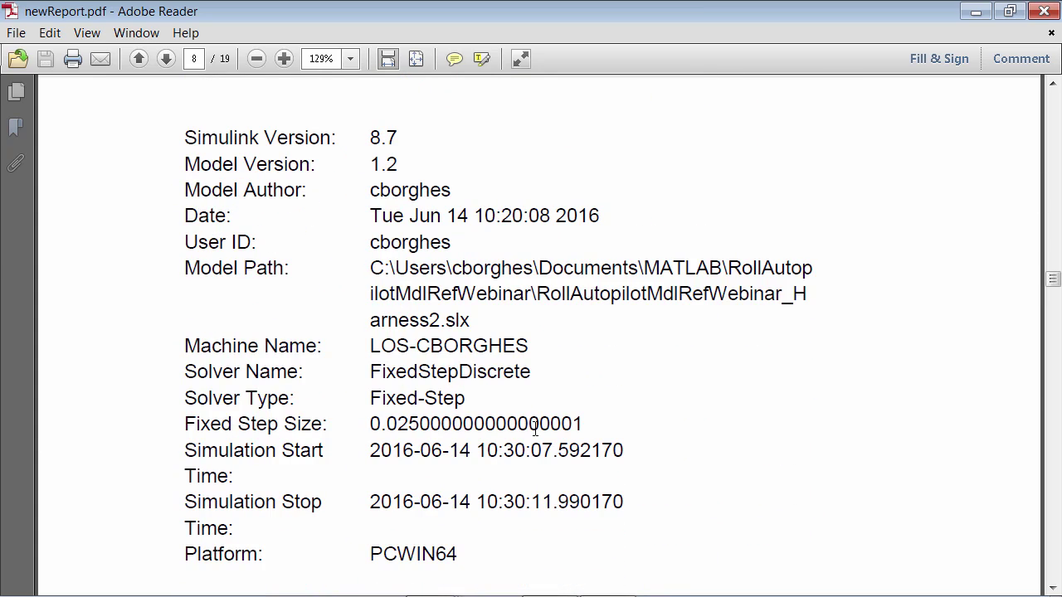
{"action": "scroll", "coordinate": [535, 429], "scroll_direction": "down", "scroll_amount": 9}
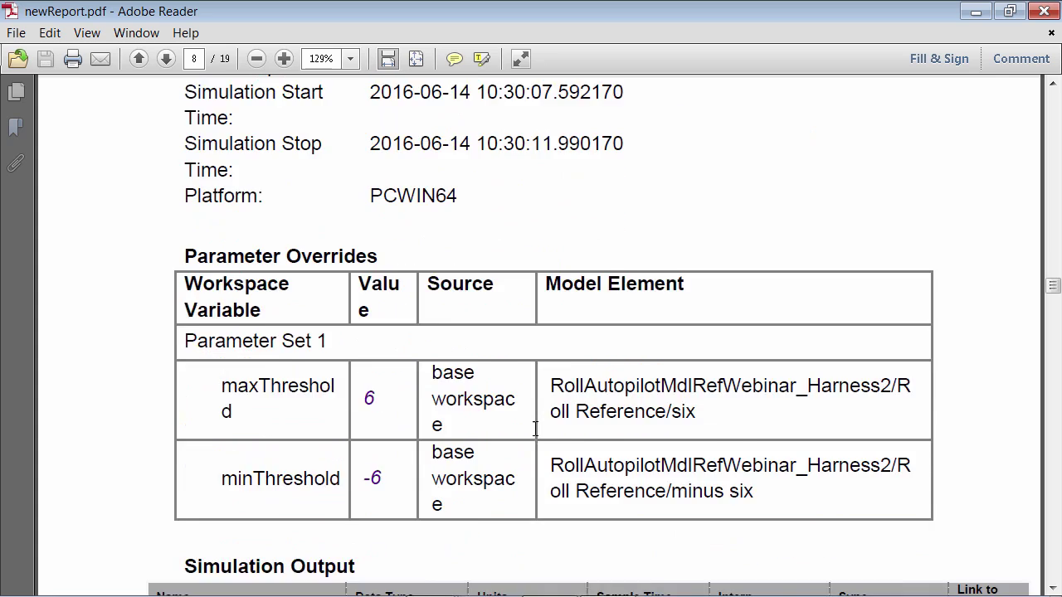
{"action": "scroll", "coordinate": [535, 428], "scroll_direction": "down", "scroll_amount": 6}
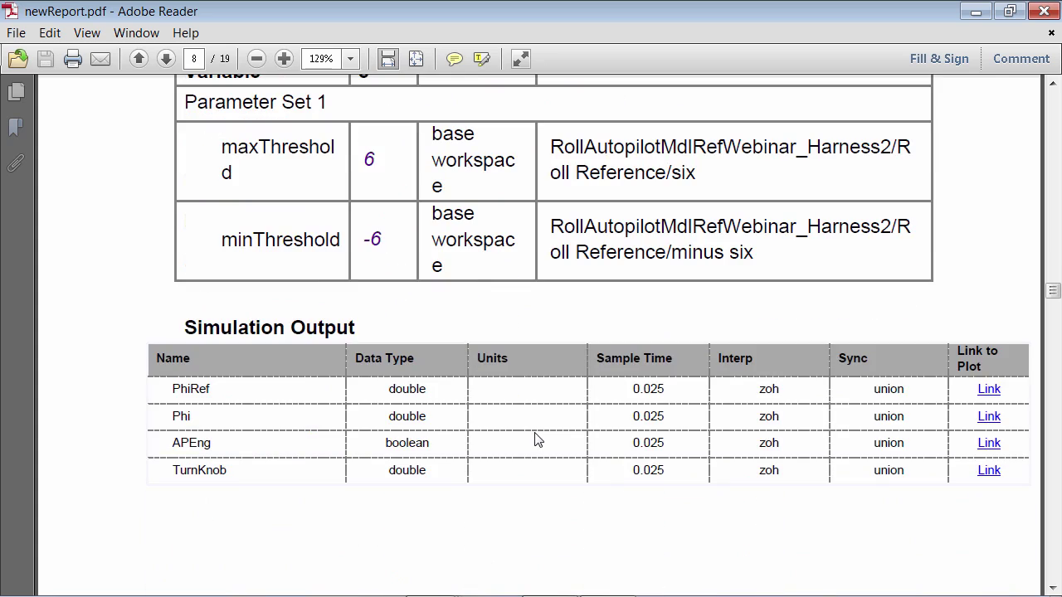
{"action": "scroll", "coordinate": [535, 440], "scroll_direction": "down", "scroll_amount": 4}
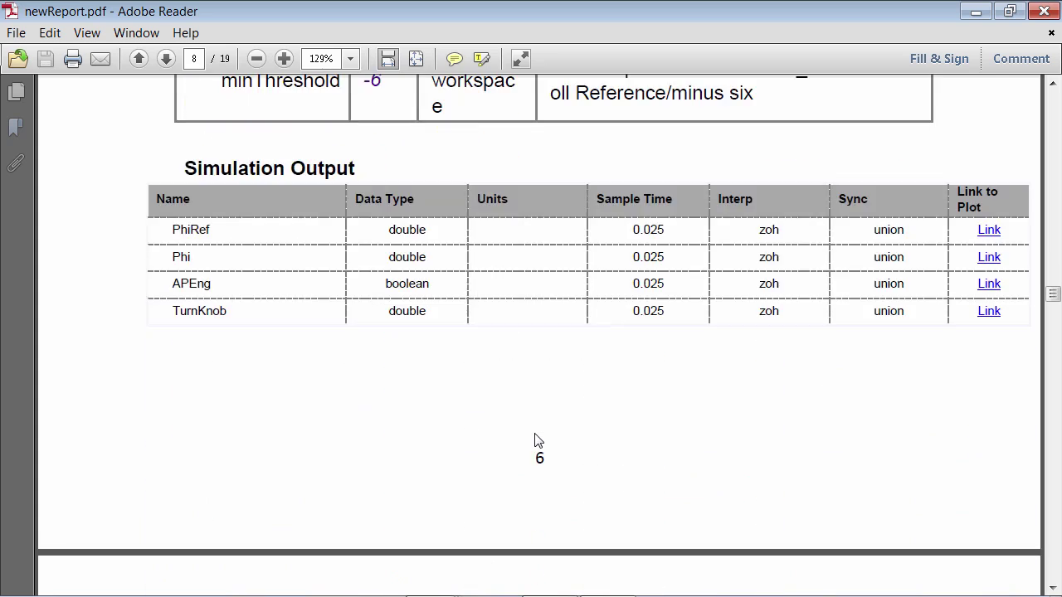
{"action": "scroll", "coordinate": [535, 440], "scroll_direction": "down", "scroll_amount": 2}
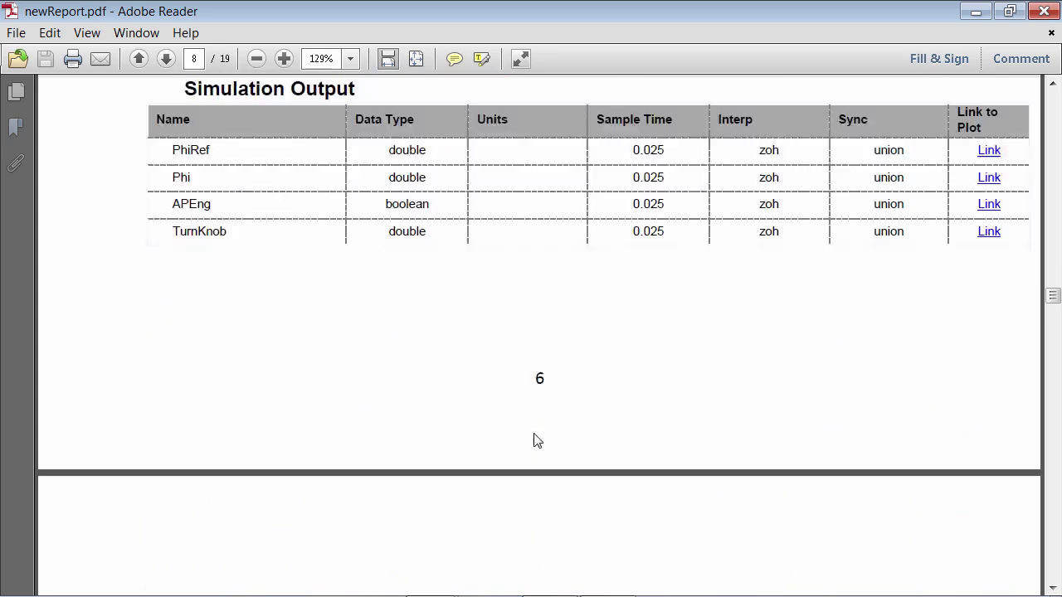
Step: Minimize the report, Simulink model and Test Manager windows and switch to the PowerPoint presentation
{"action": "left_click", "coordinate": [975, 12]}
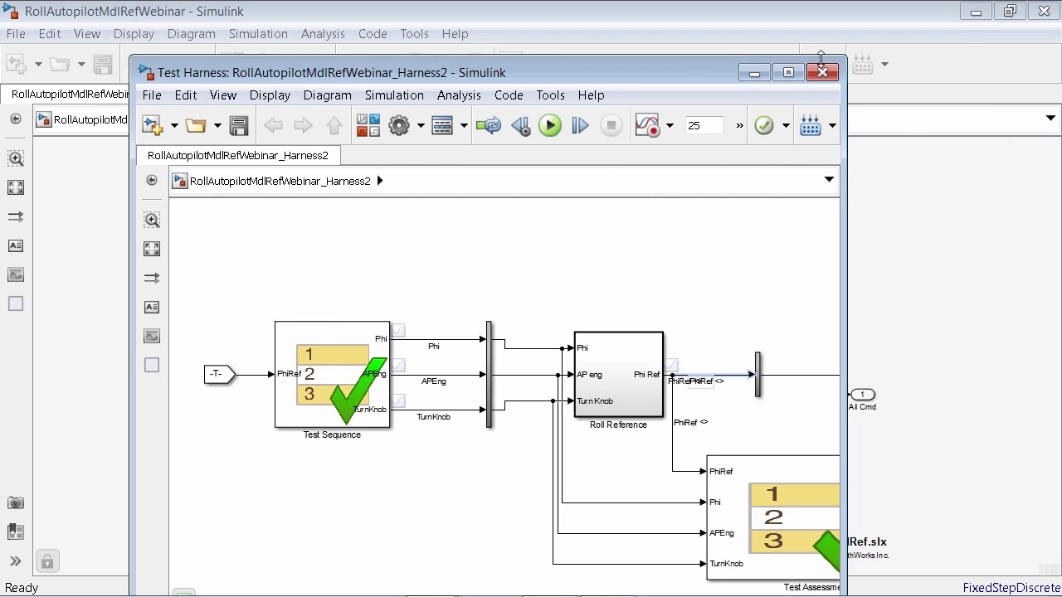
{"action": "left_click", "coordinate": [754, 74]}
{"action": "left_click", "coordinate": [975, 13]}
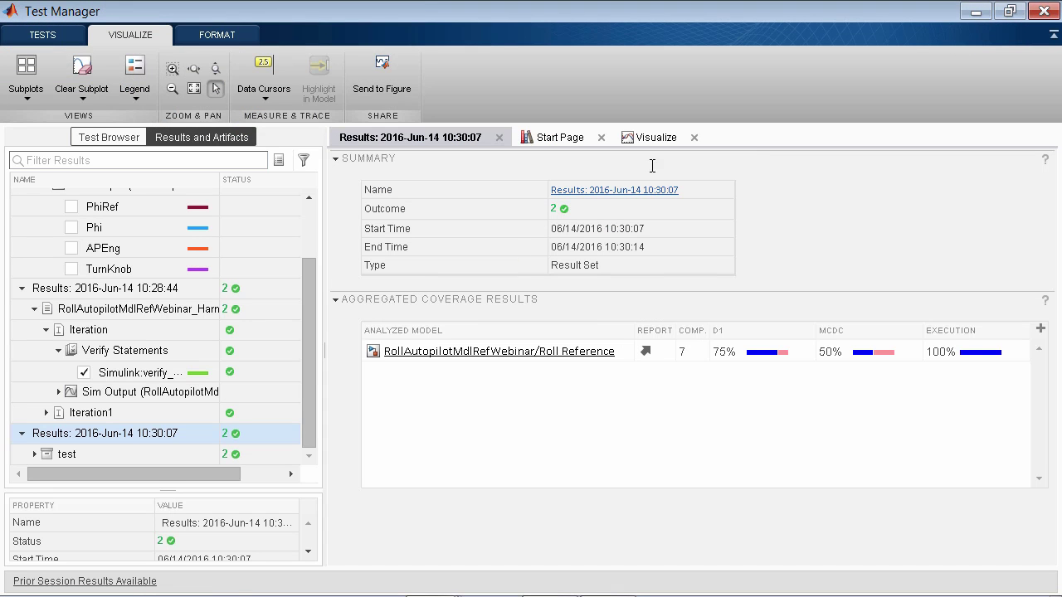
{"action": "left_click", "coordinate": [975, 13]}
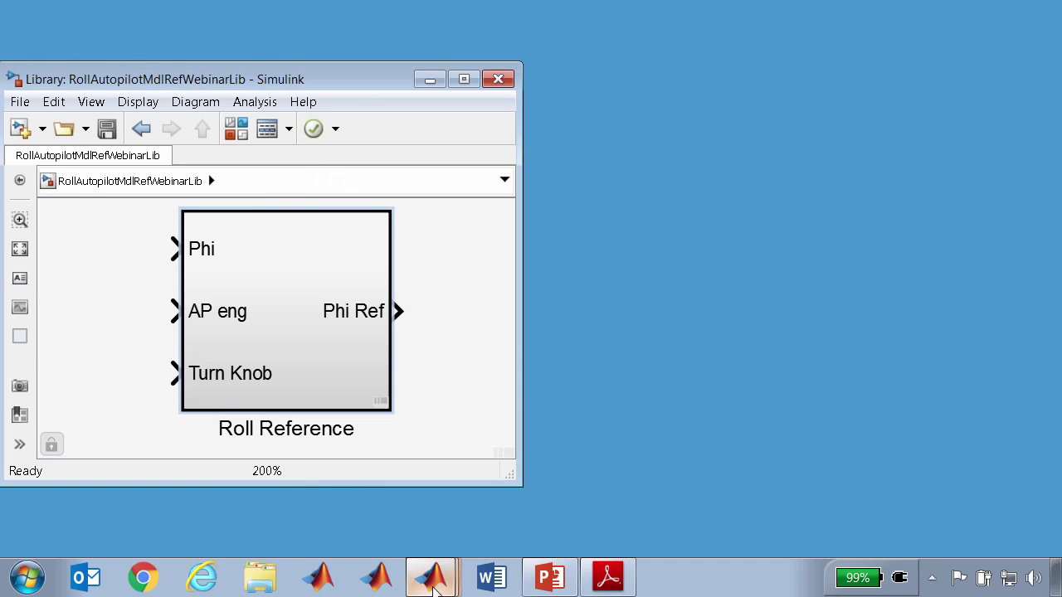
{"action": "left_click", "coordinate": [436, 587]}
{"action": "left_click", "coordinate": [547, 581]}
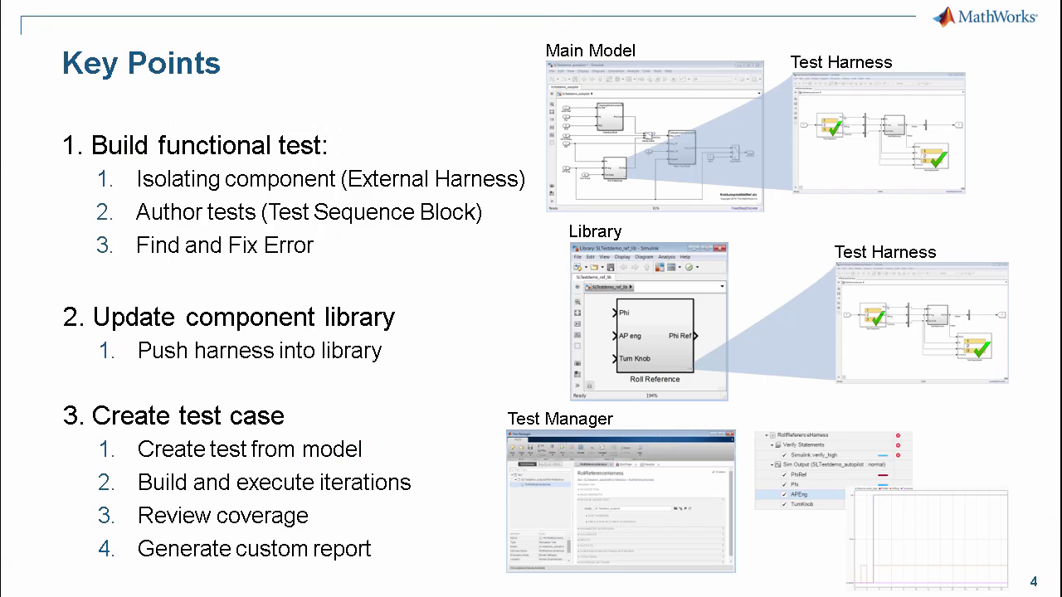